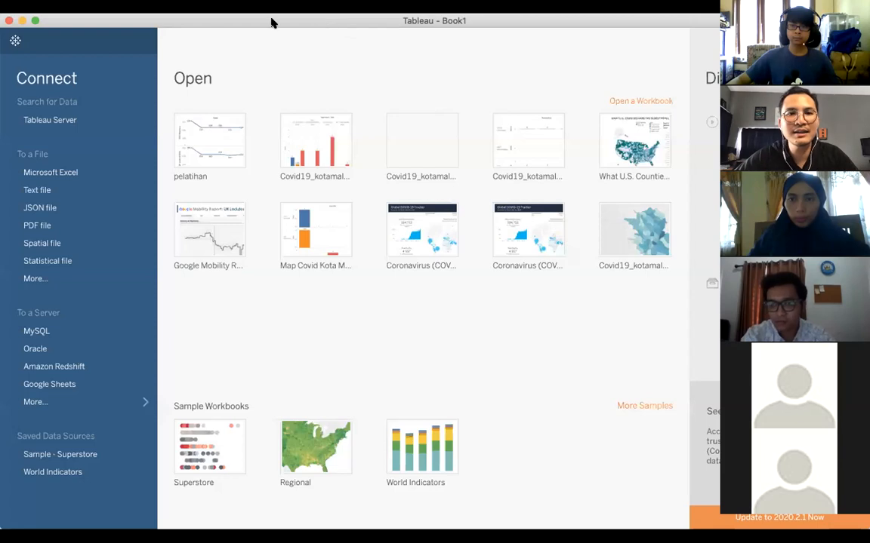
Expand the workbook window to full screen.
left_click(36, 20)
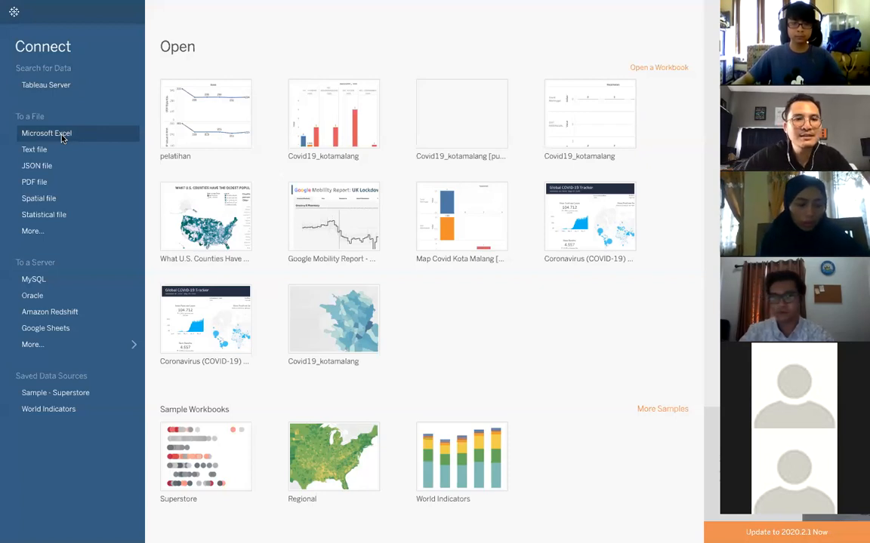
left_click(34, 231)
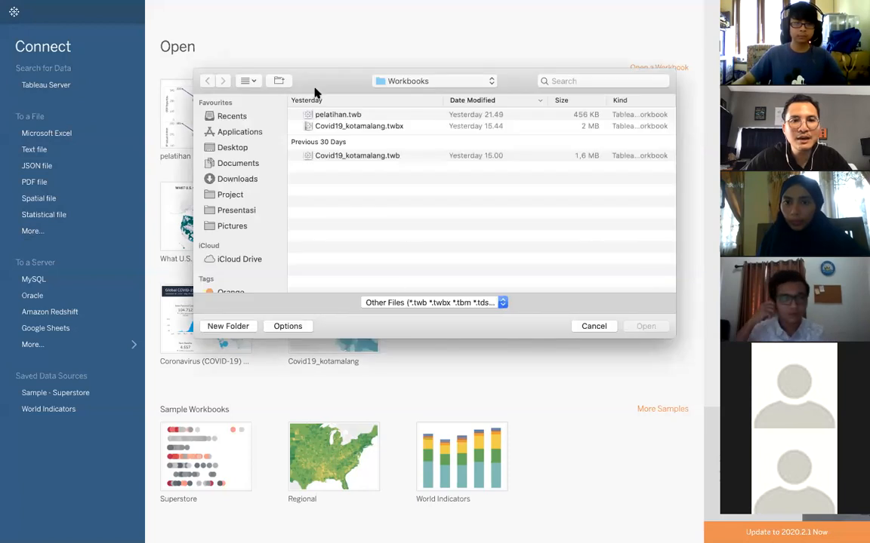
left_click_drag(351, 81, 175, 27)
left_click(419, 272)
left_click(31, 230)
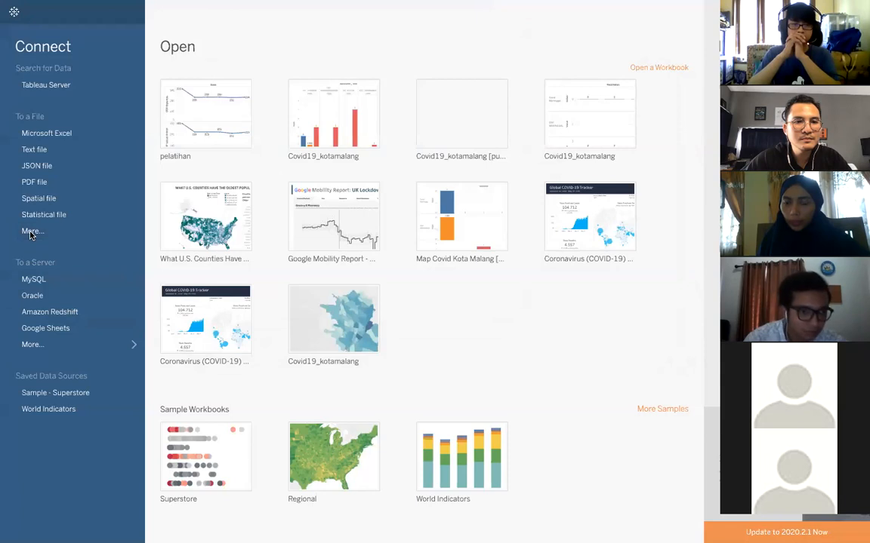
left_click_drag(326, 83, 242, 79)
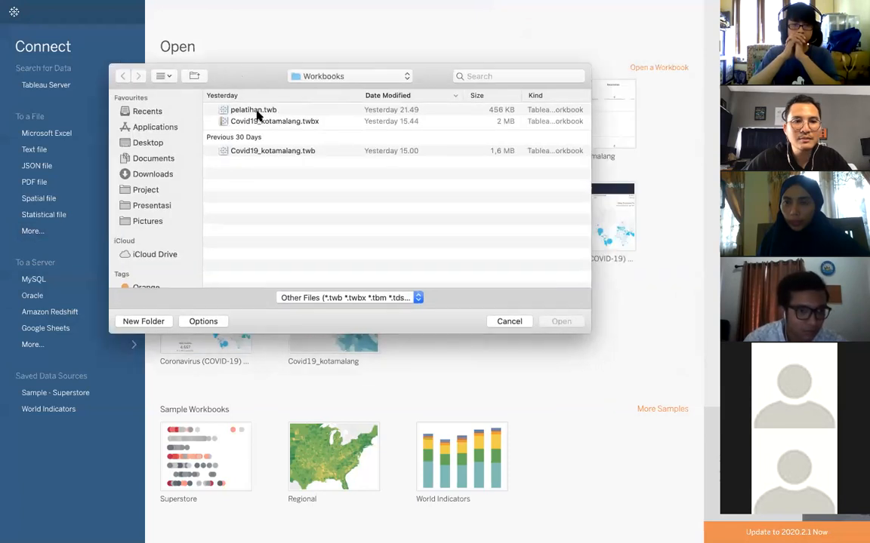
left_click(507, 323)
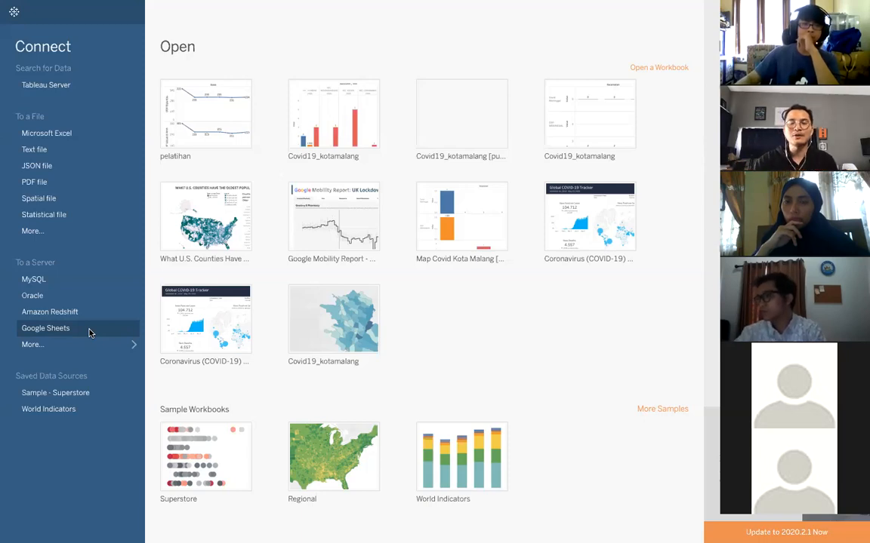
left_click(64, 134)
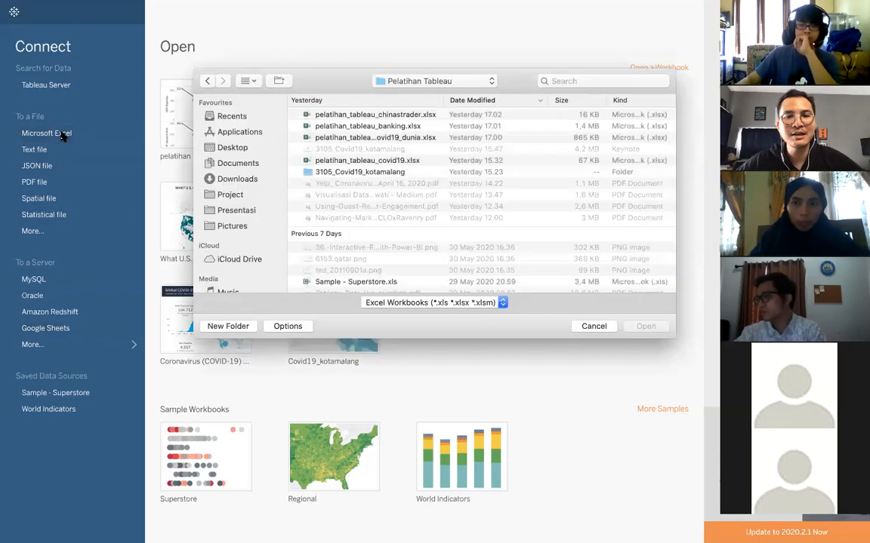
left_click(370, 139)
left_click_drag(316, 77, 126, 55)
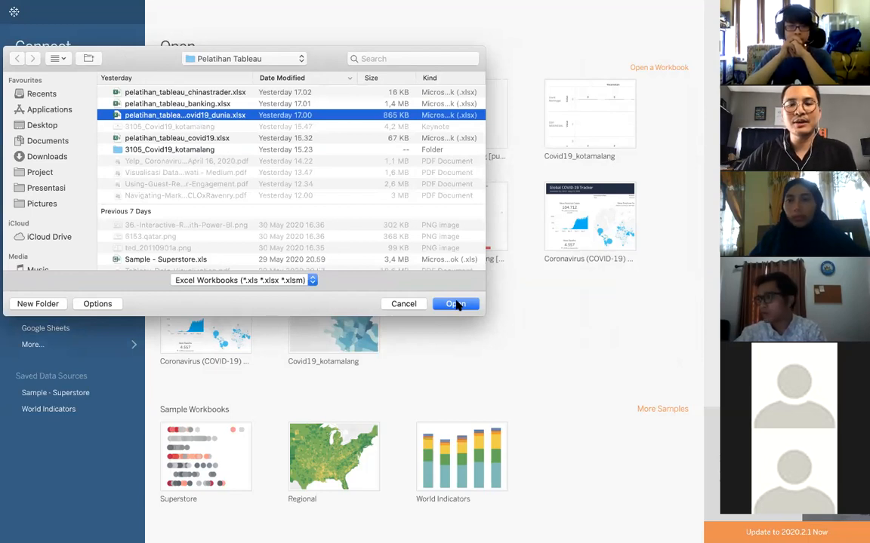
left_click(408, 302)
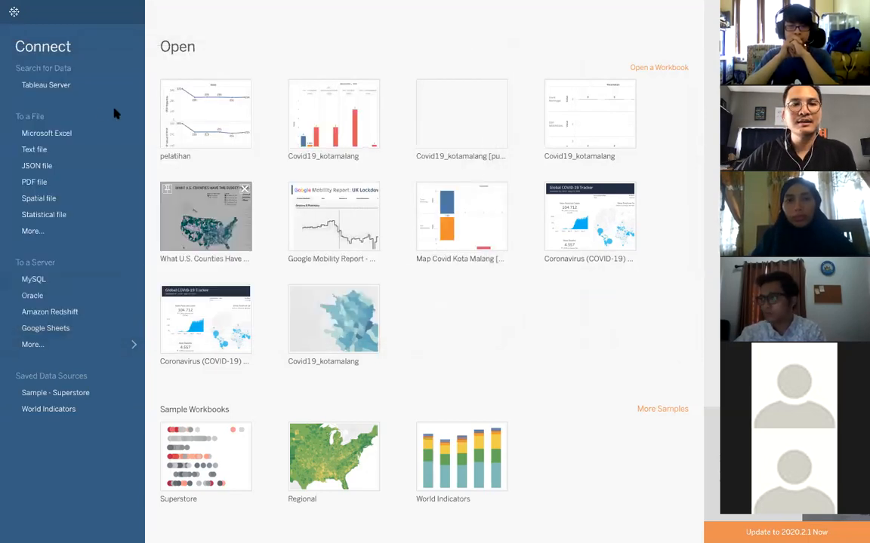
Connect to the Excel file pelatihan_tableau_covid19_dunia.xlsx in the Pelatihan Tableau folder.
left_click(51, 134)
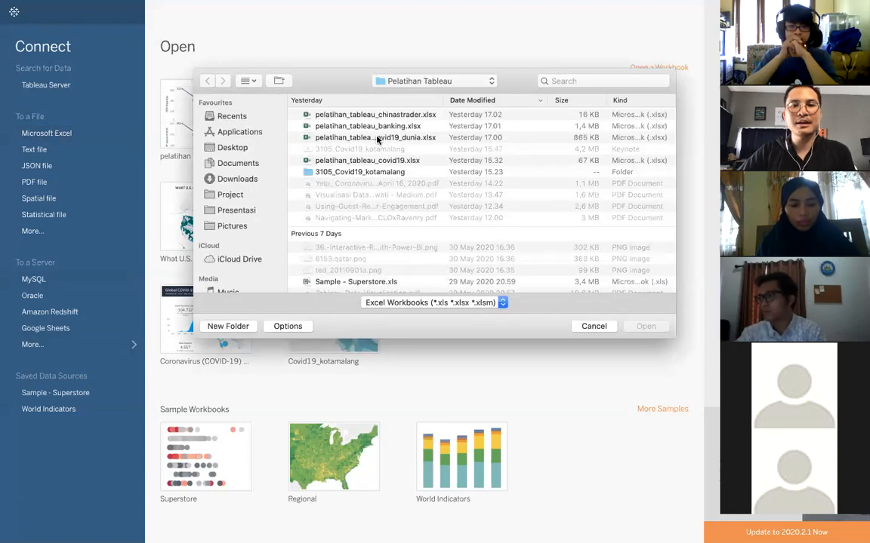
left_click(379, 139)
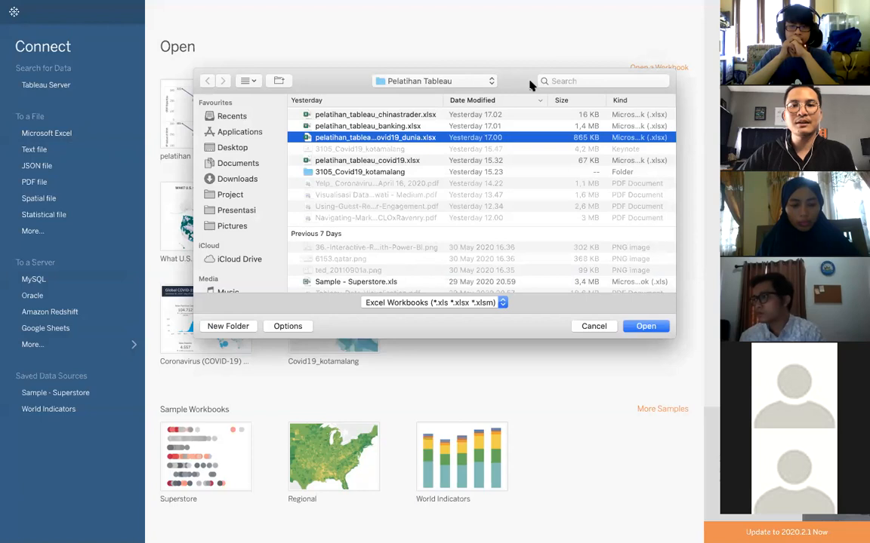
left_click_drag(531, 85, 438, 72)
left_click(554, 312)
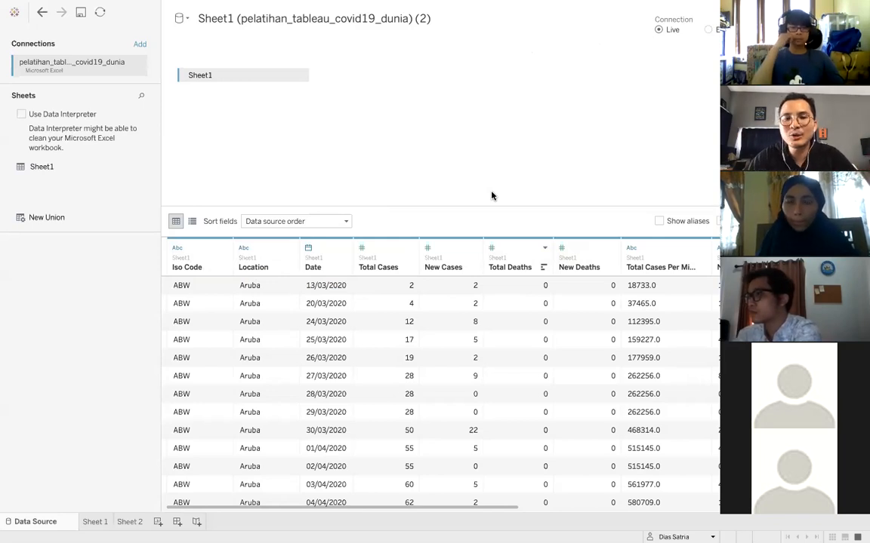
Examine the Sheet1 data preview, reading the country, date, case and death columns across several countries.
scroll(253, 310, "down", 10)
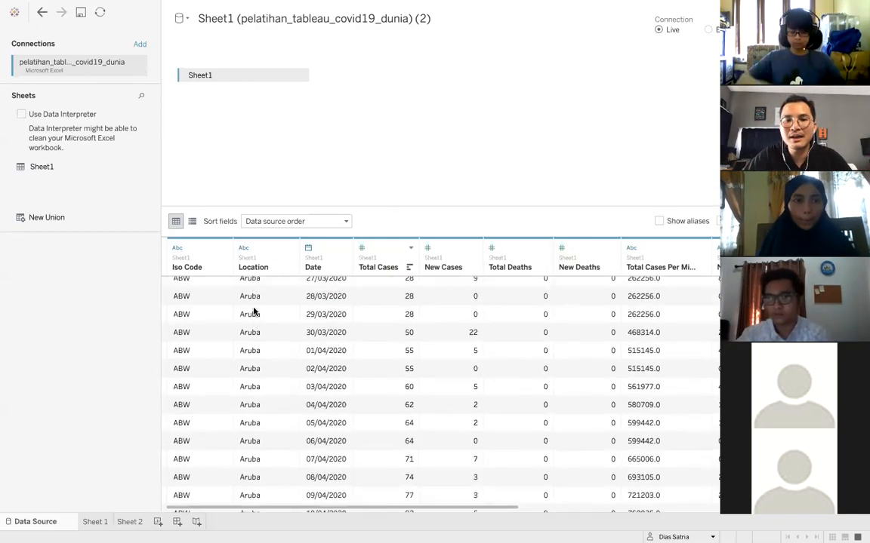
scroll(253, 310, "down", 20)
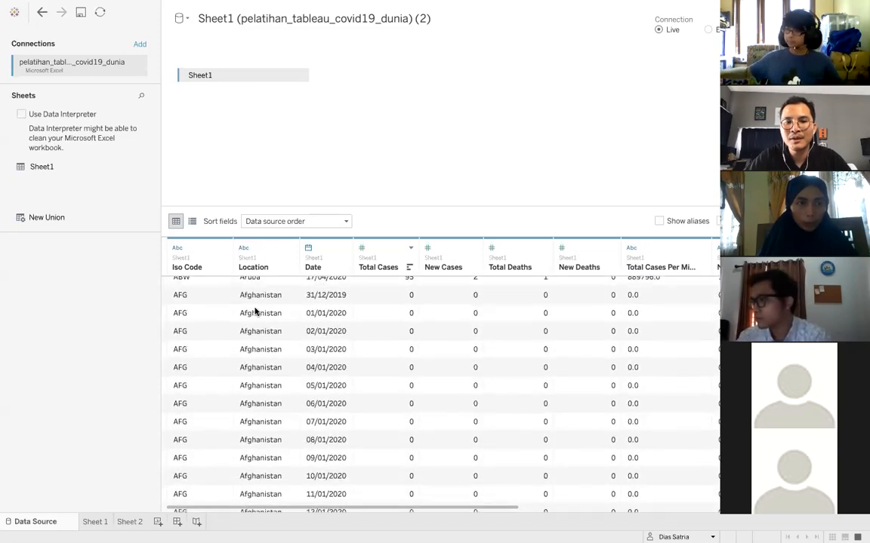
scroll(255, 311, "down", 20)
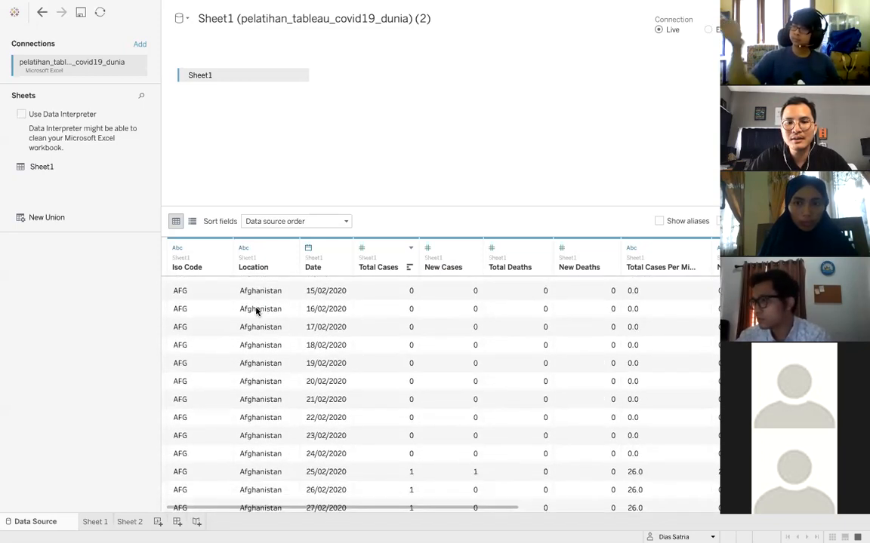
scroll(255, 311, "up", 20)
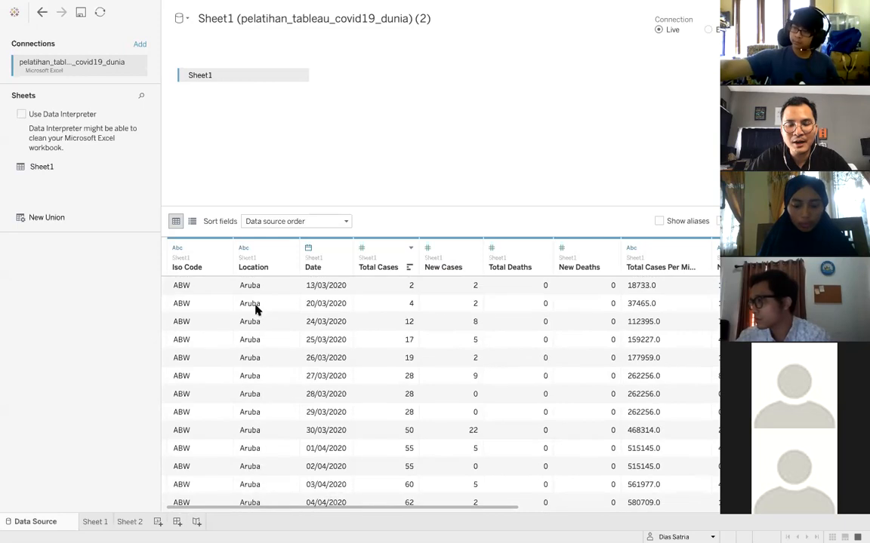
scroll(255, 311, "down", 20)
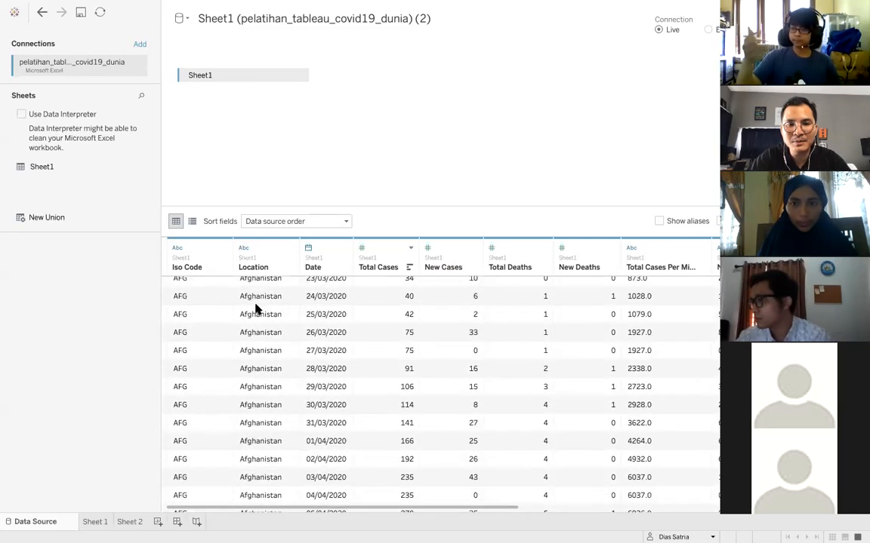
scroll(255, 310, "down", 20)
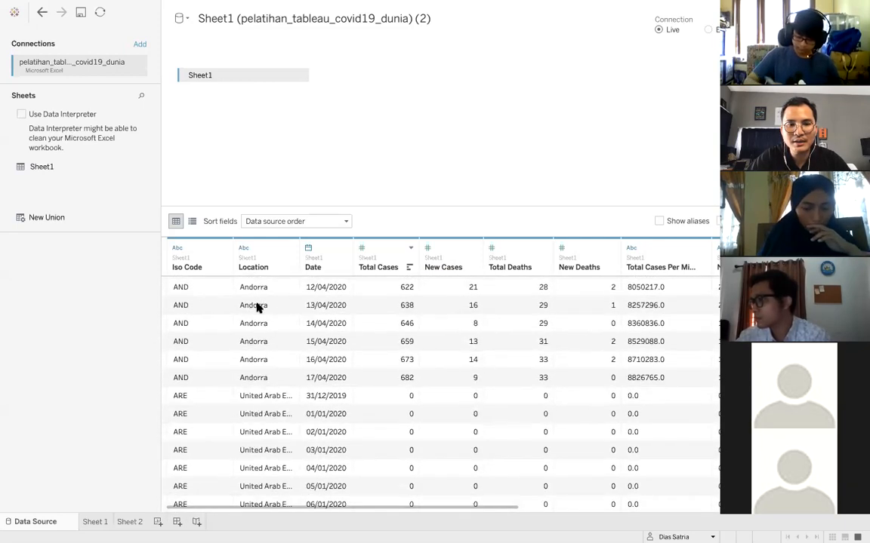
scroll(257, 310, "down", 15)
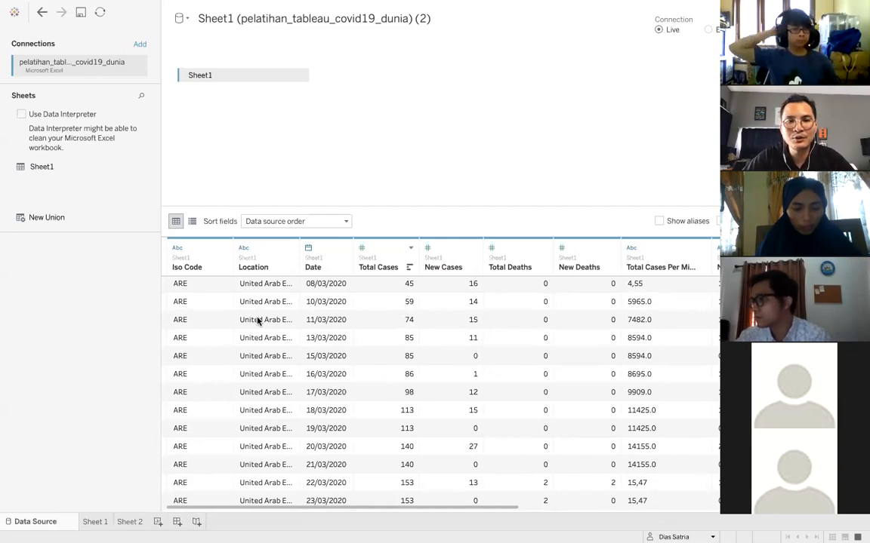
scroll(256, 321, "up", 20)
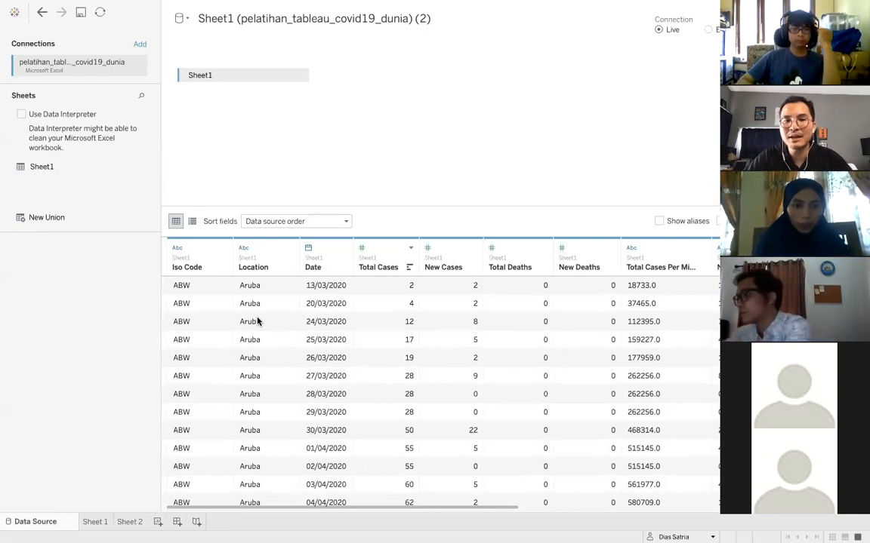
Assign the Country/Region geographic role to the Location column and check the assigned role.
left_click(244, 249)
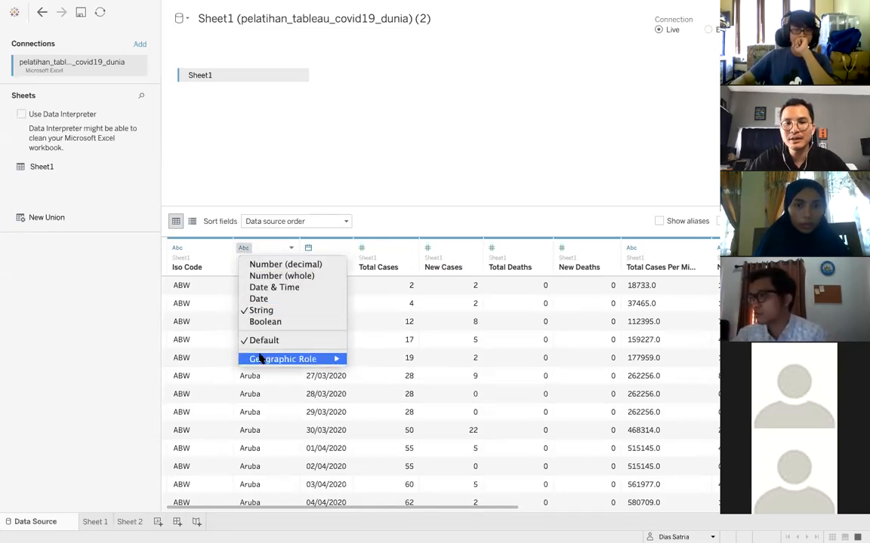
mouse_move(259, 357)
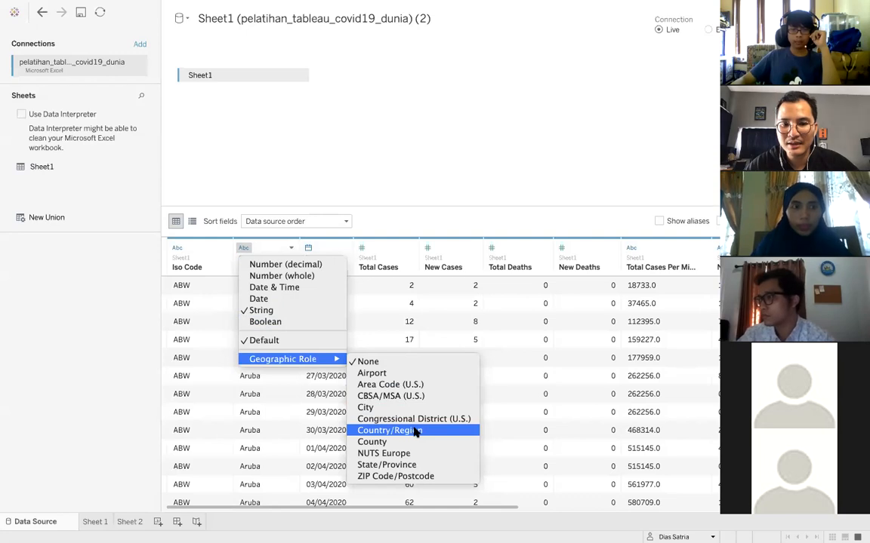
left_click(415, 431)
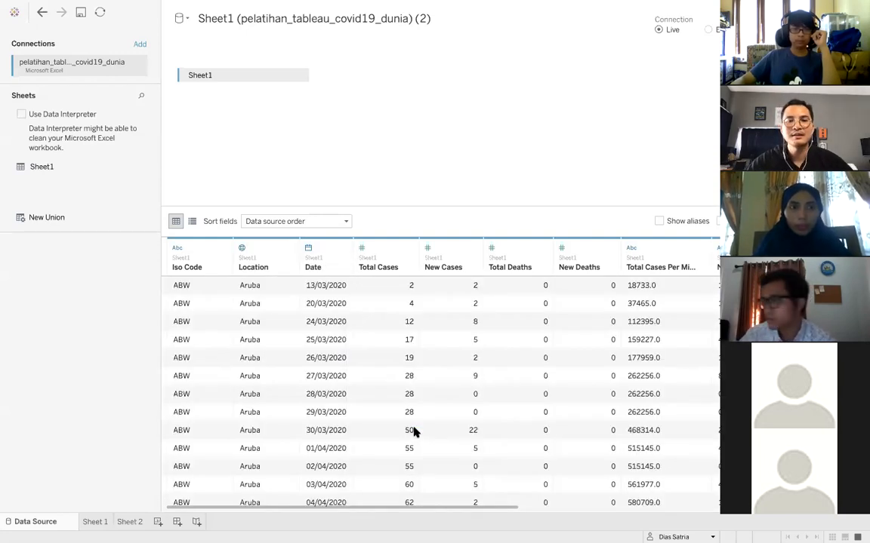
left_click(242, 248)
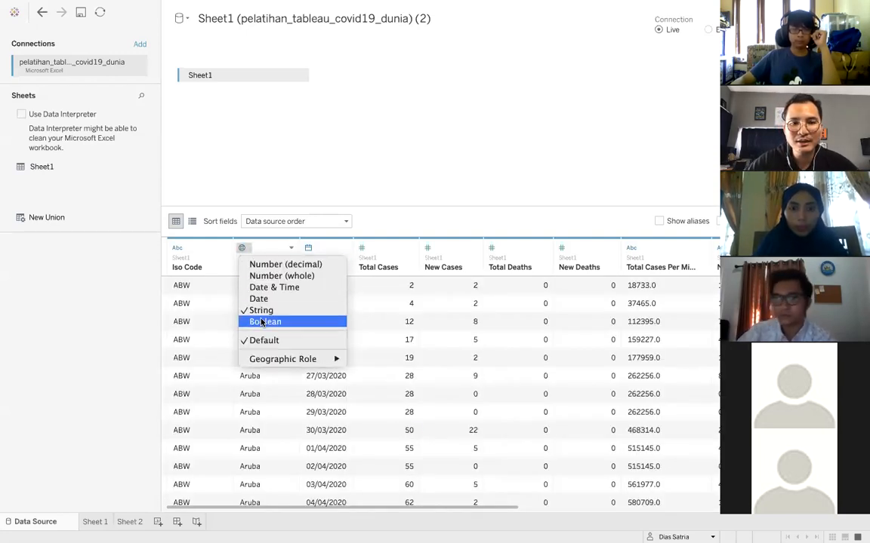
mouse_move(321, 359)
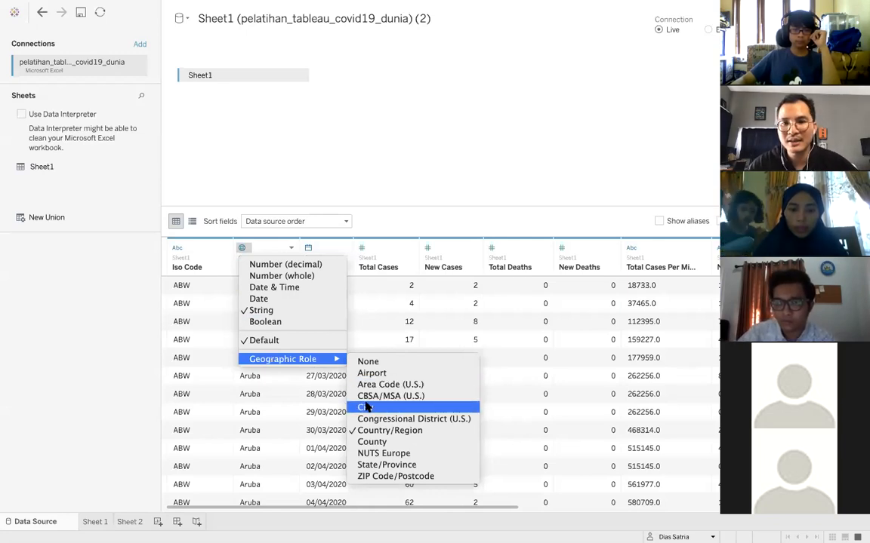
left_click(281, 384)
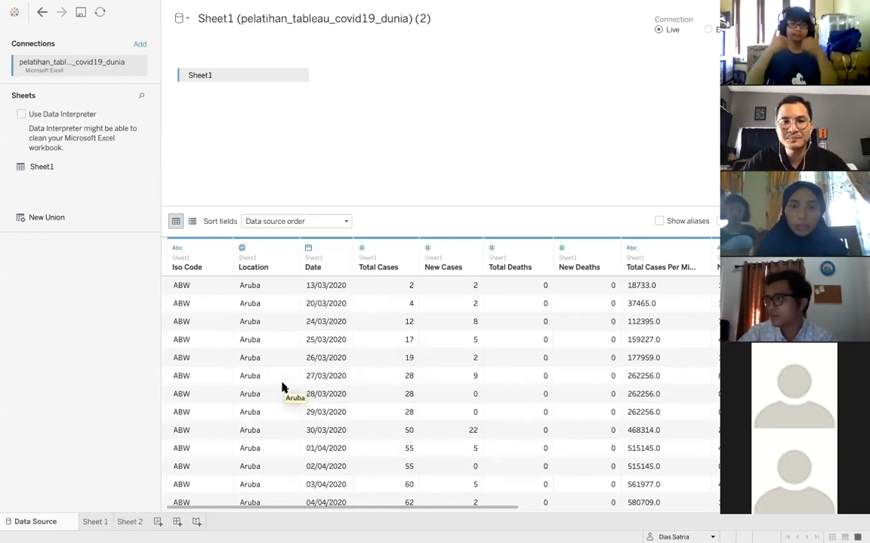
Delete the Sheet 1 worksheet containing the New Cases line chart.
left_click(95, 522)
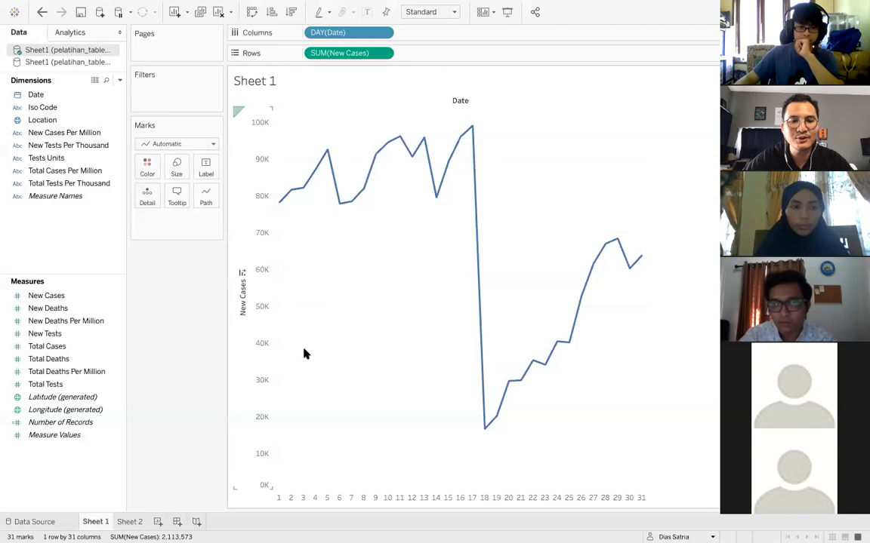
right_click(101, 522)
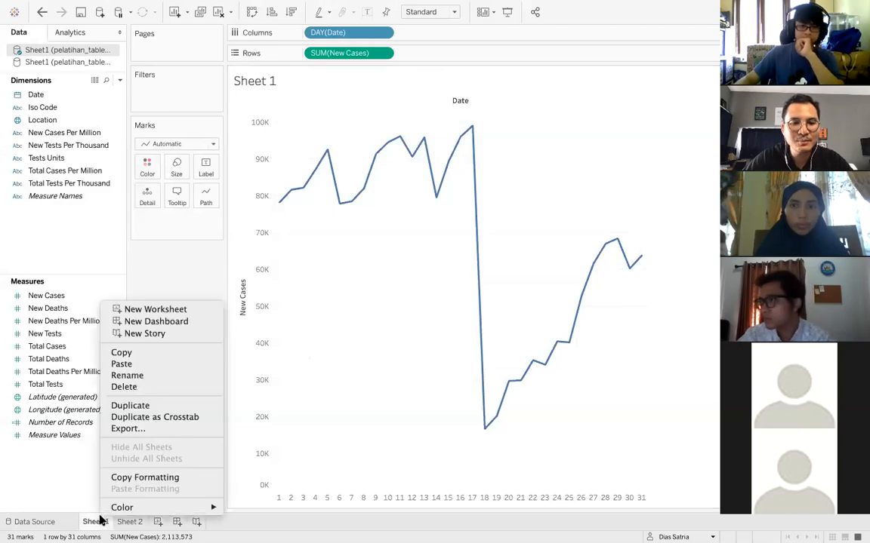
left_click(126, 386)
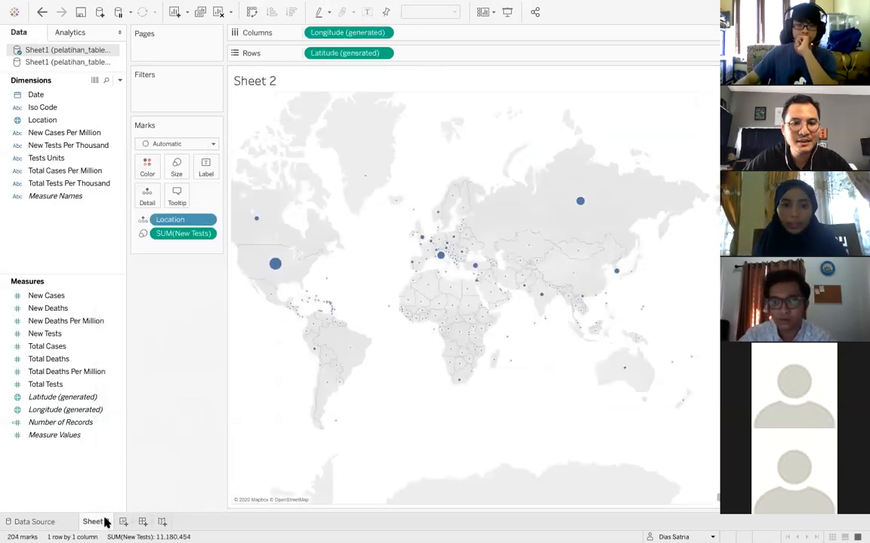
Add a new blank worksheet and delete the Sheet 2 worksheet containing the world map.
right_click(104, 521)
left_click(308, 443)
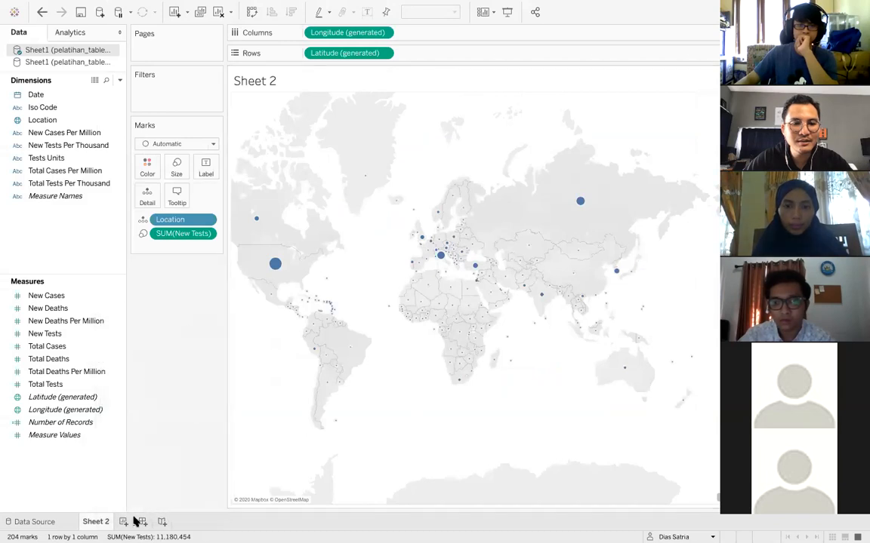
left_click(123, 521)
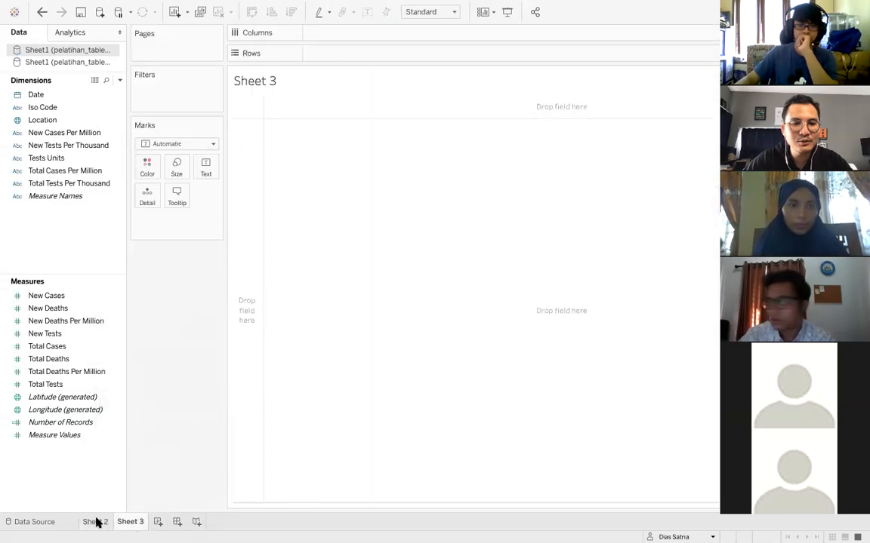
right_click(97, 521)
left_click(121, 388)
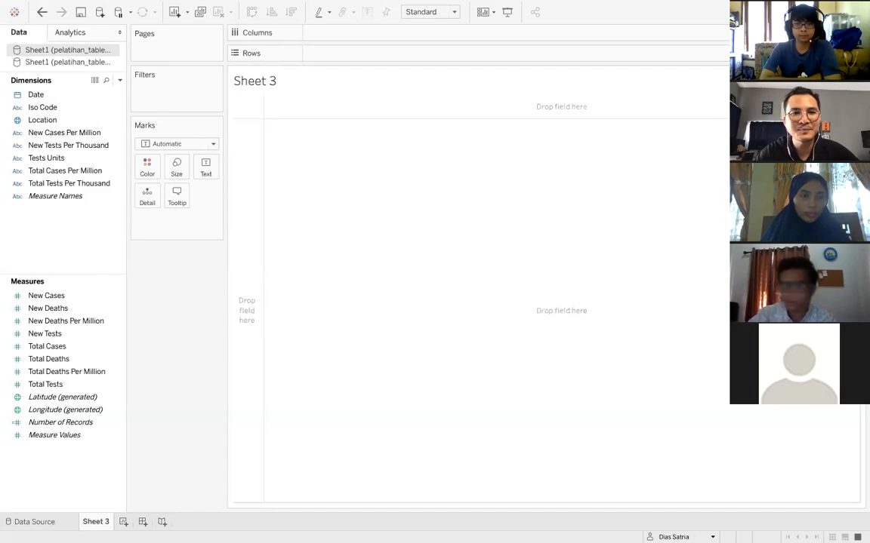
Check the data type and geographic role options of the Location dimension.
left_click(93, 198)
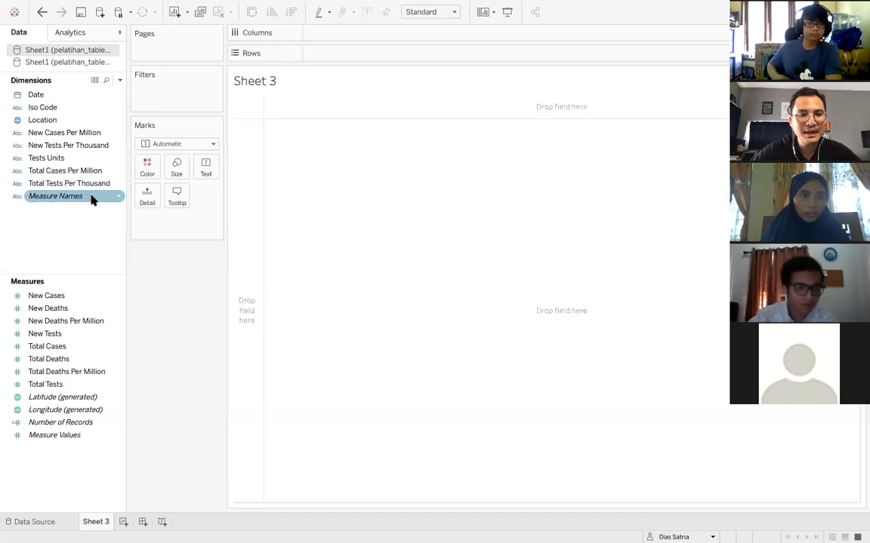
left_click(57, 122)
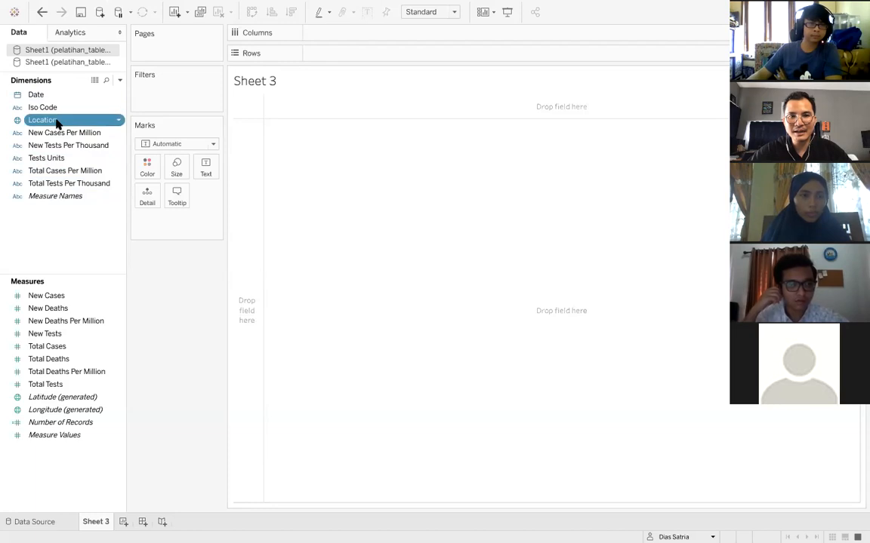
left_click(56, 122)
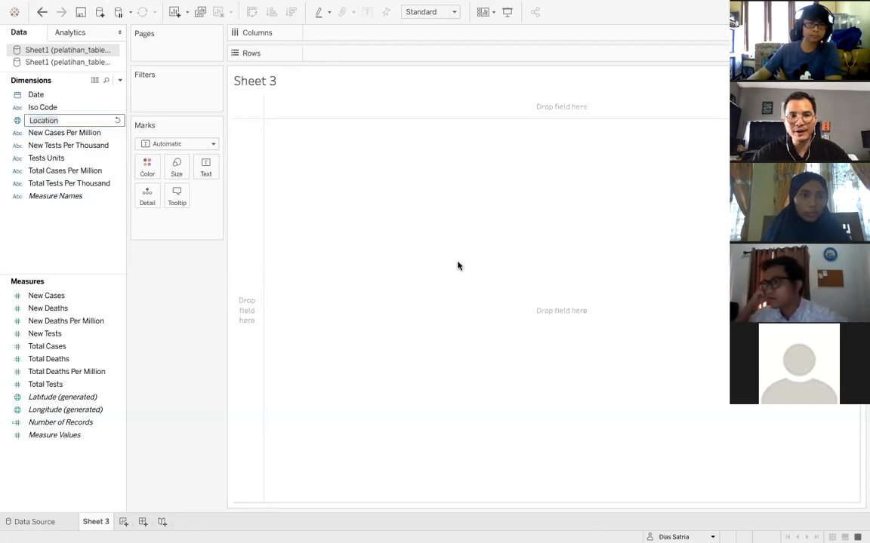
left_click(17, 120)
left_click(28, 121)
left_click(17, 121)
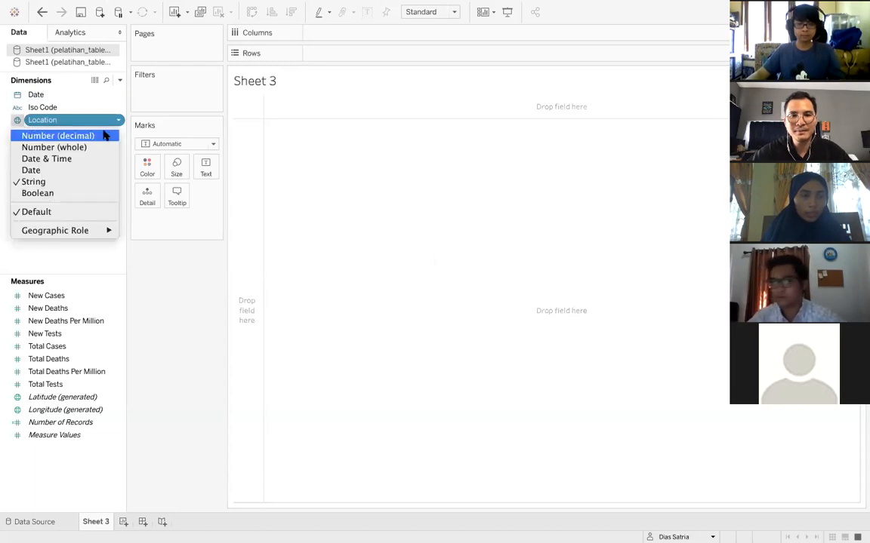
left_click(92, 104)
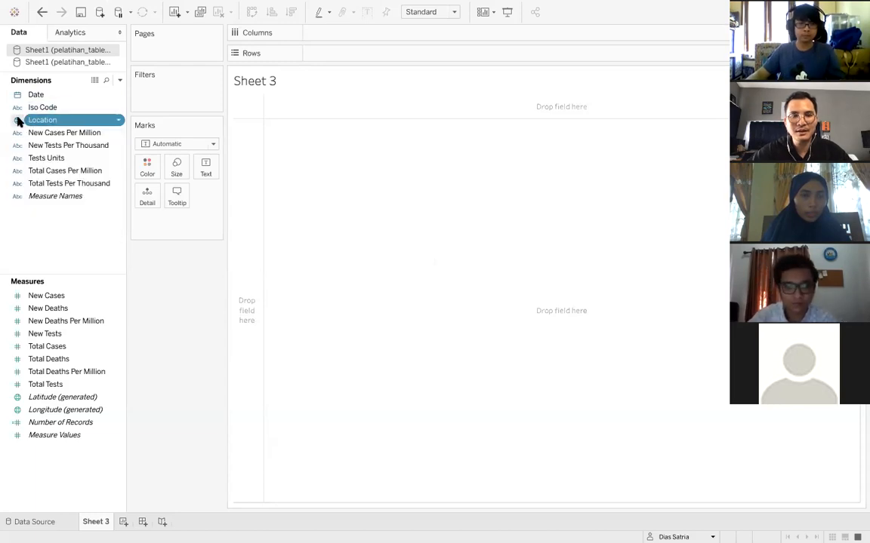
left_click(18, 122)
left_click(212, 136)
Build a symbol map of Location on Sheet 3 and size its marks by New Cases.
left_click_drag(79, 123, 592, 311)
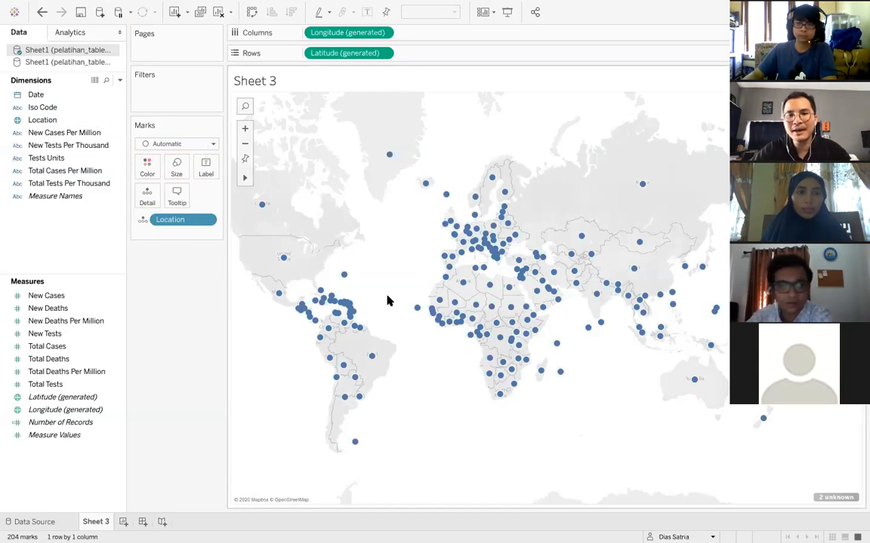
left_click(73, 297)
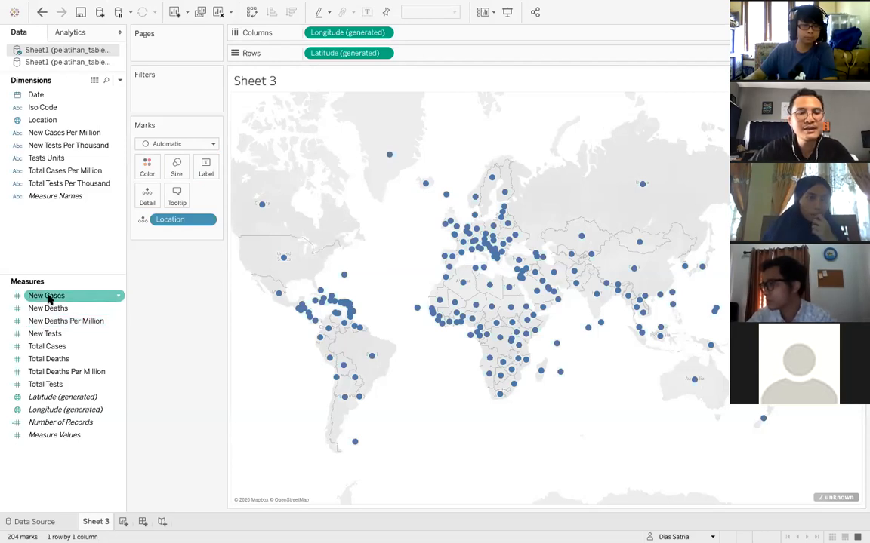
left_click_drag(47, 299, 473, 293)
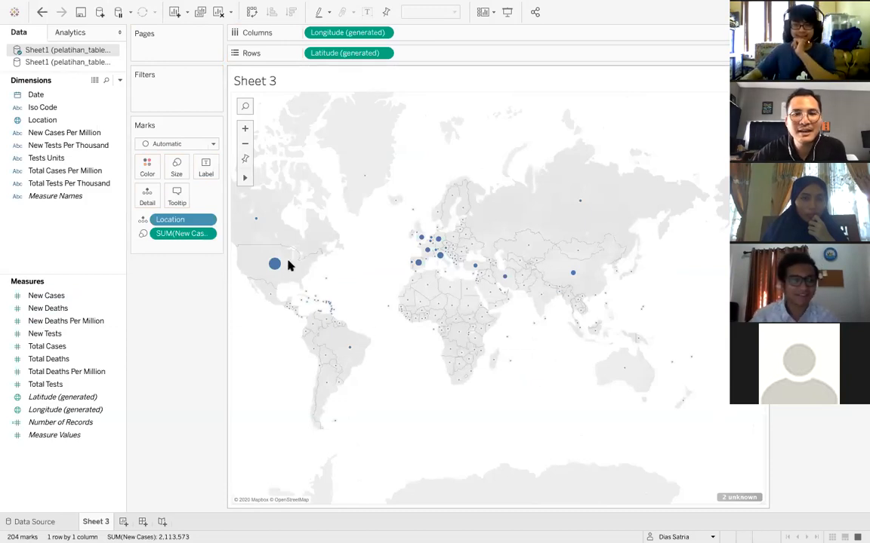
mouse_move(277, 268)
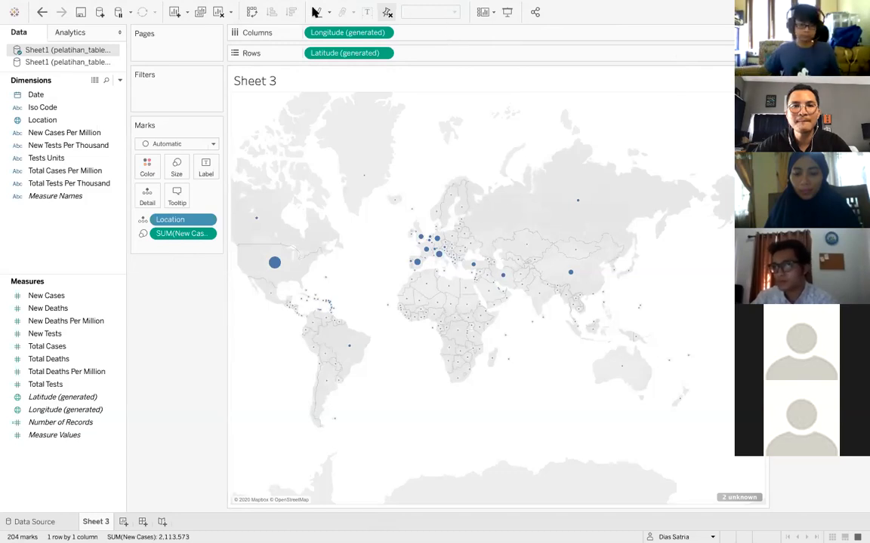
Check the geographic role assigned to the Location column in the data source, then return to the Sheet 3 map.
mouse_move(731, 9)
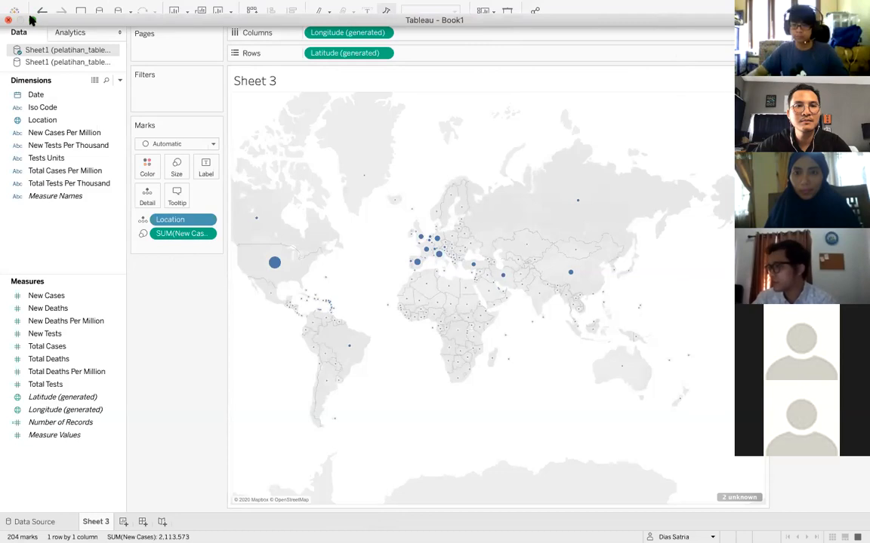
left_click(31, 20)
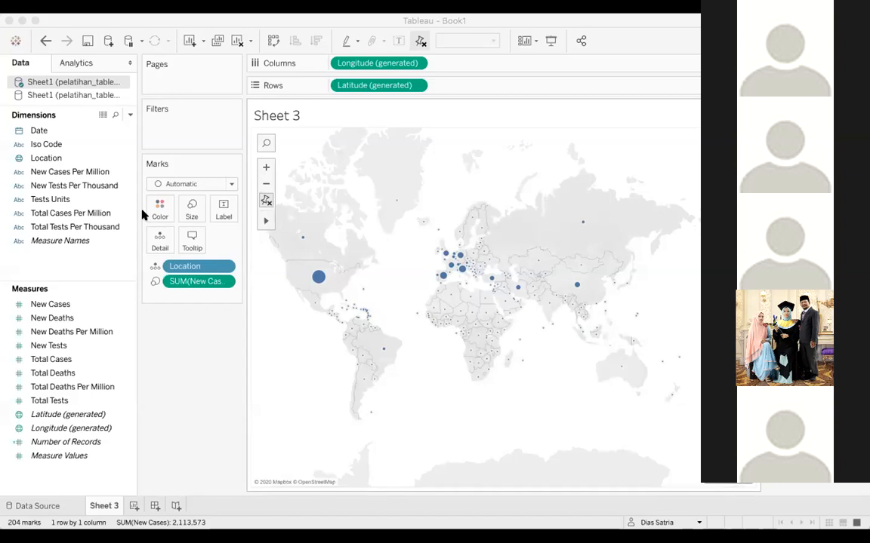
left_click(54, 511)
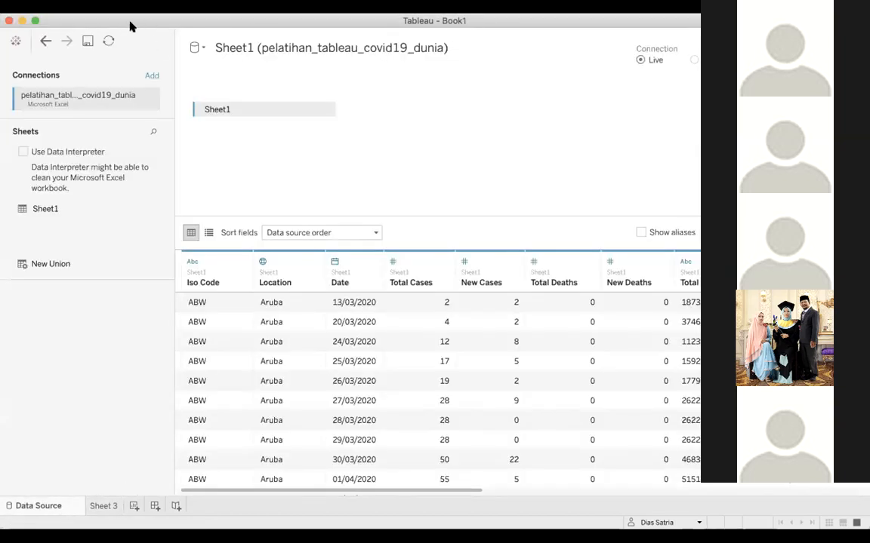
left_click(269, 262)
mouse_move(287, 382)
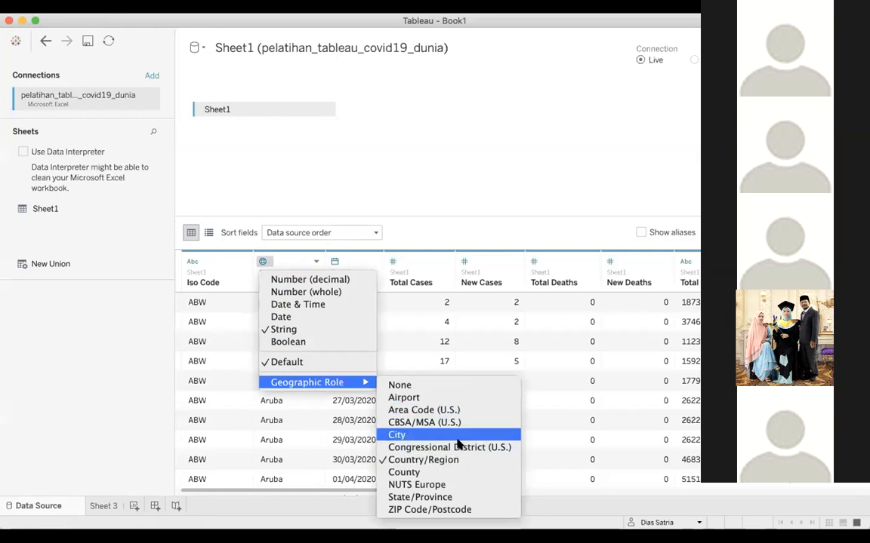
key("Escape")
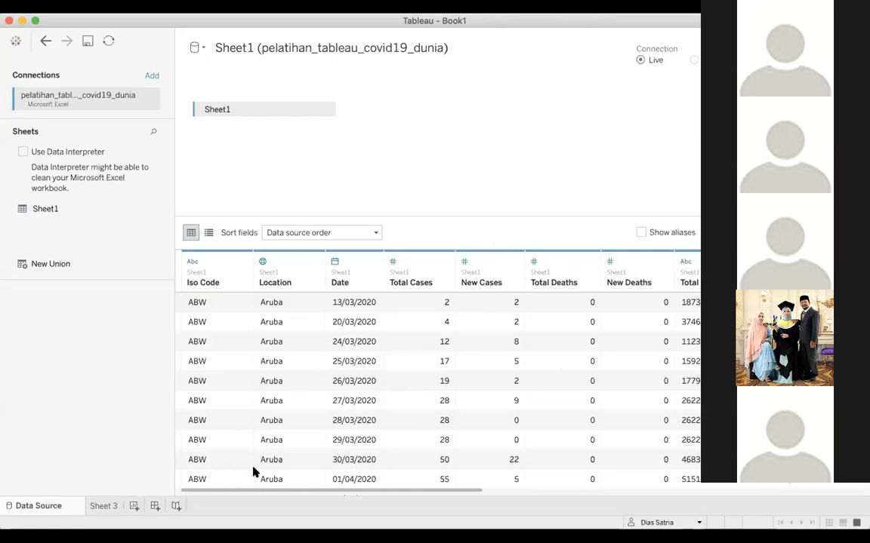
left_click(104, 506)
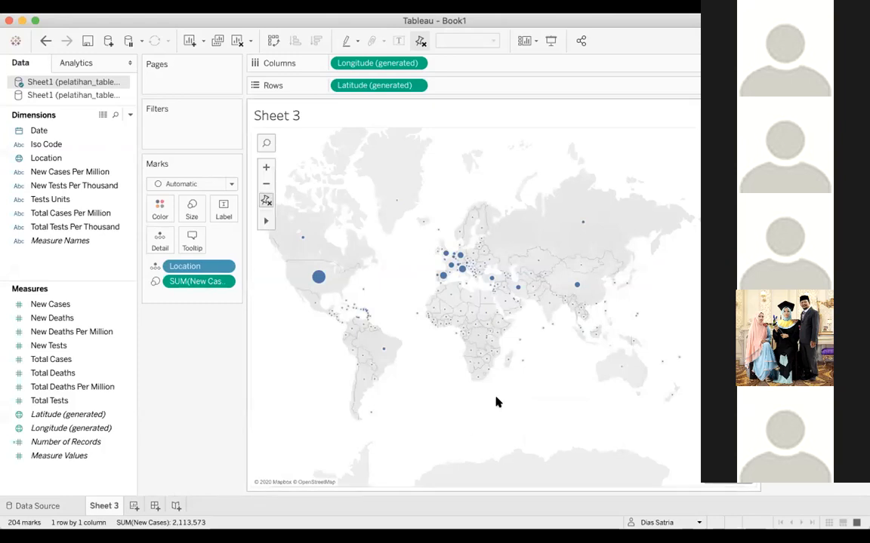
Add a new worksheet and build a symbol map of Location with marks sized by Total Tests.
left_click(132, 507)
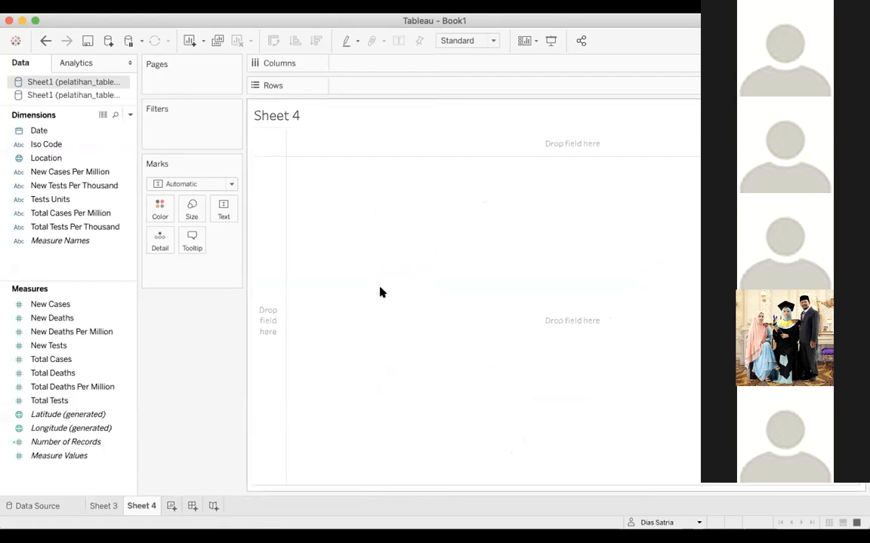
left_click_drag(455, 21, 478, 27)
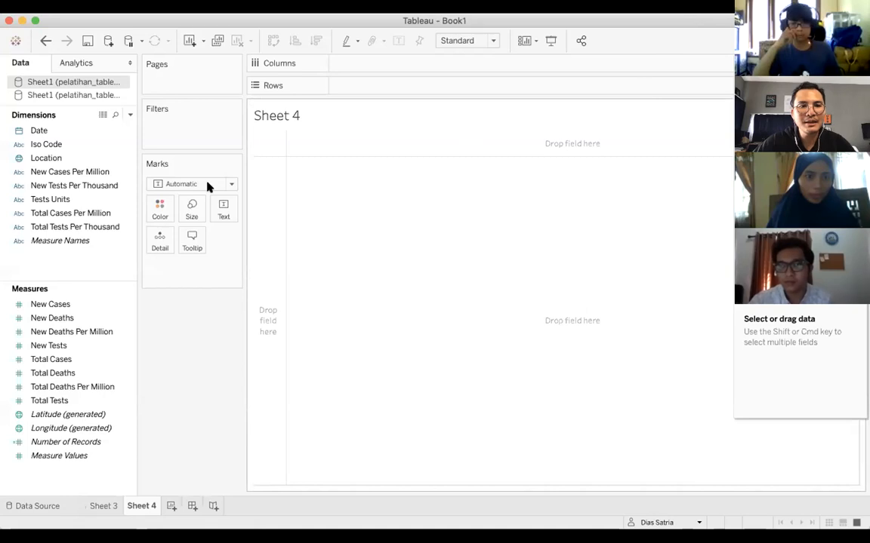
left_click(42, 157)
left_click(463, 234)
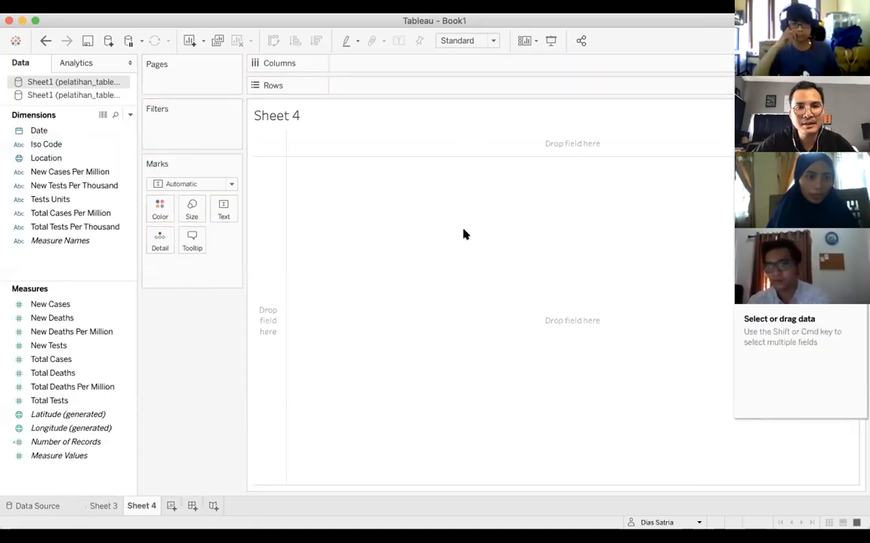
left_click_drag(54, 155, 430, 248)
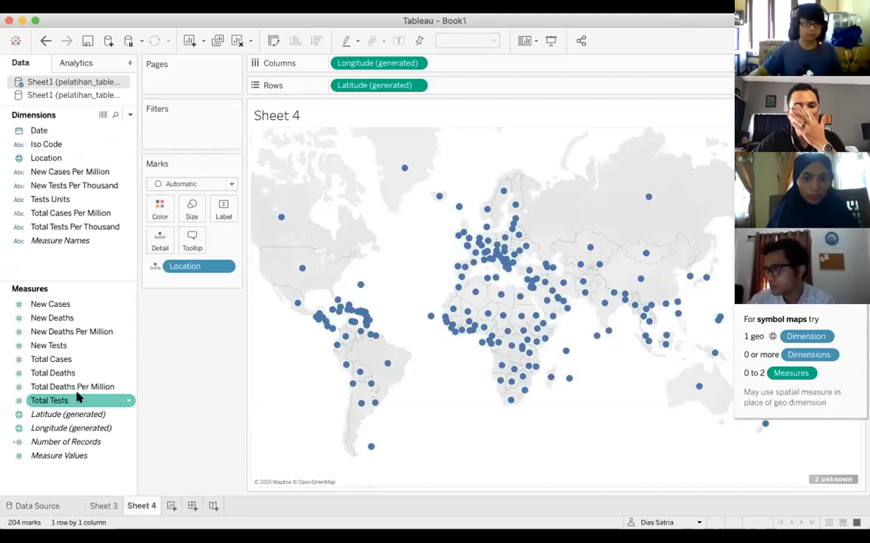
left_click_drag(76, 398, 529, 294)
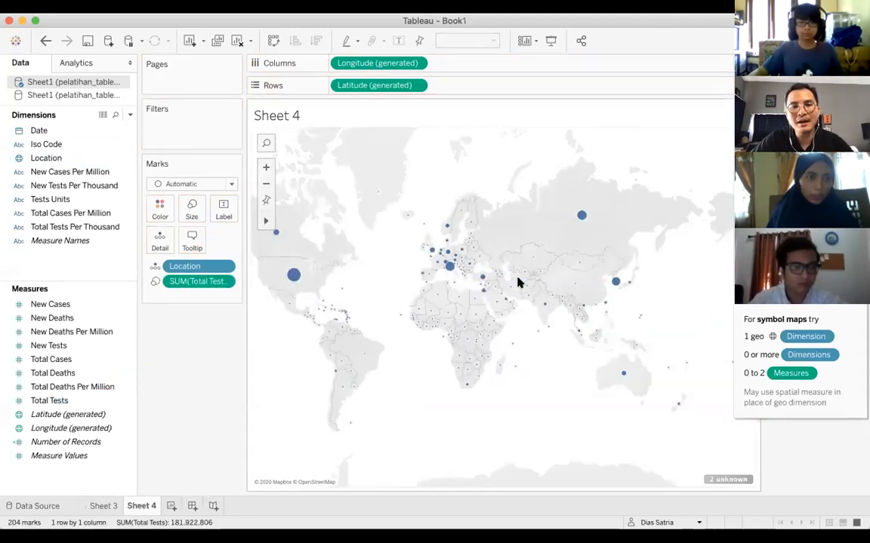
mouse_move(522, 286)
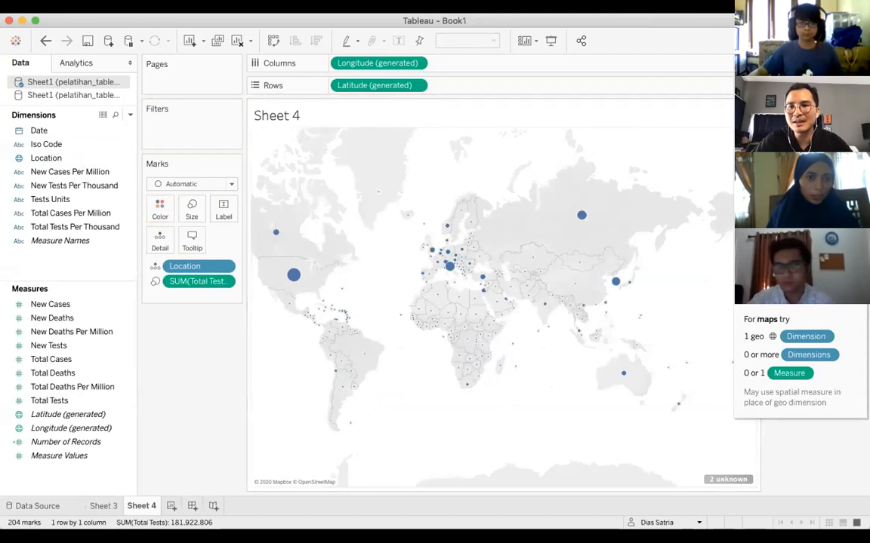
Show Total Tests as a filled map and inspect the values of individual countries, including Indonesia.
left_click(801, 107)
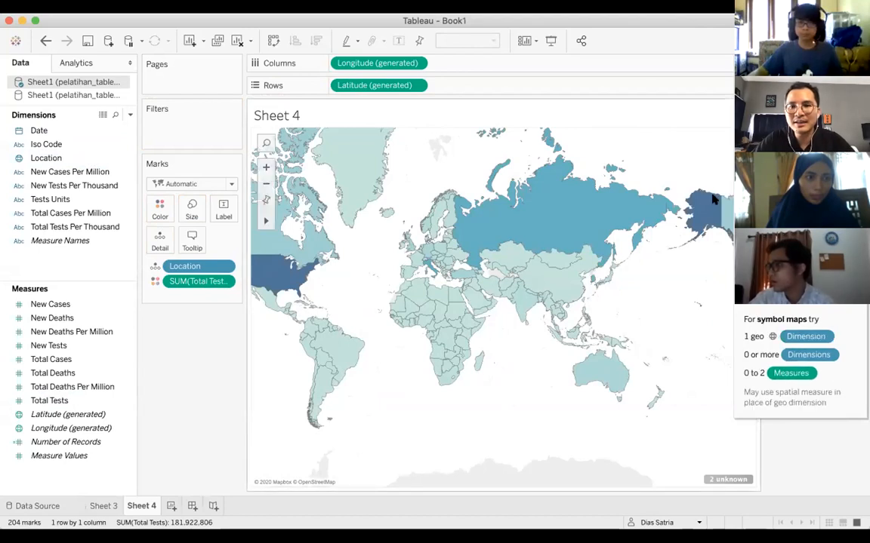
mouse_move(638, 213)
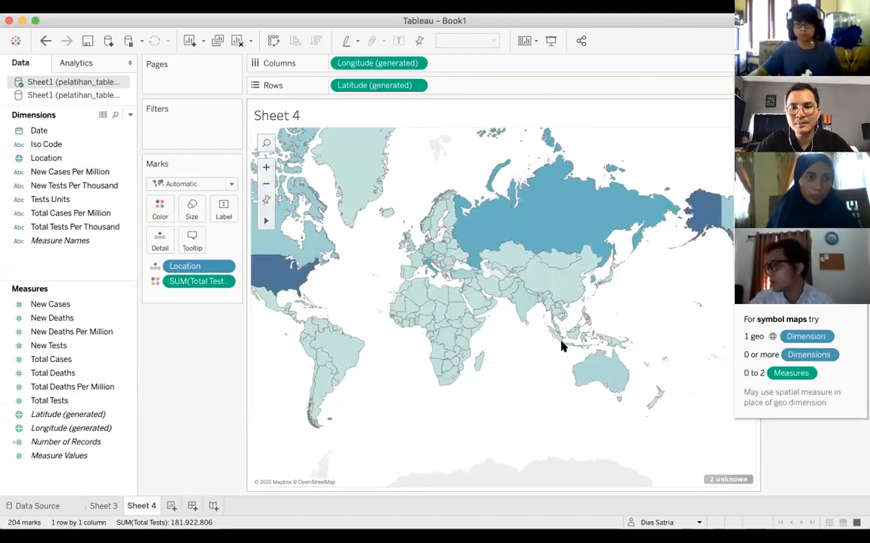
mouse_move(563, 345)
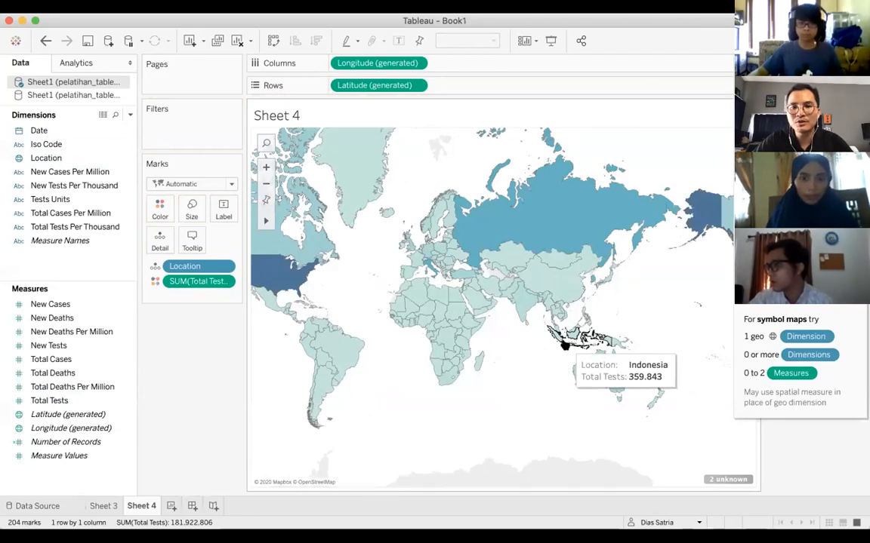
mouse_move(296, 289)
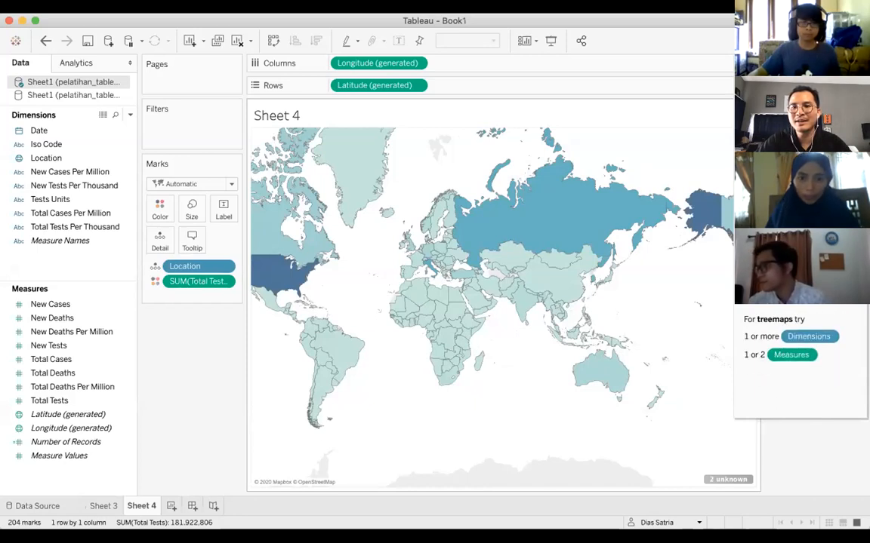
Turn the Total Tests by Location chart into a treemap, comparing it with the packed bubbles version.
left_click(757, 171)
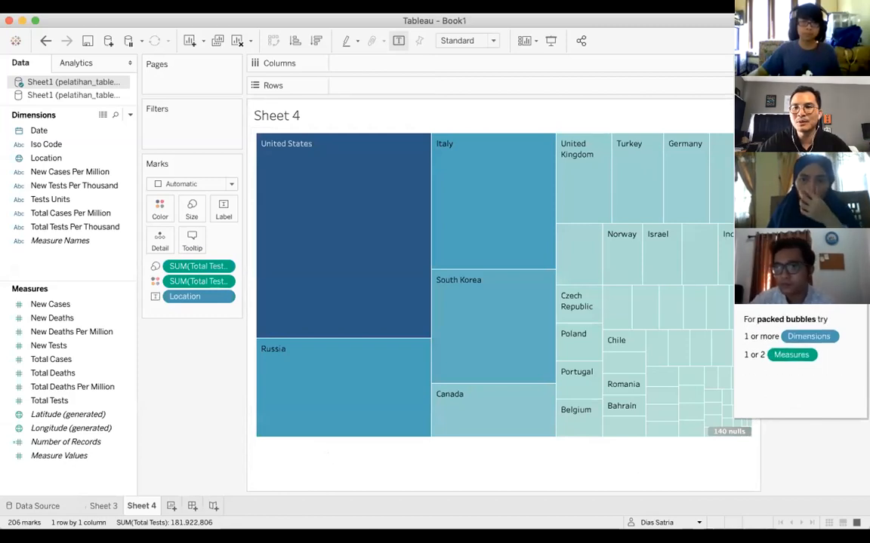
left_click(844, 289)
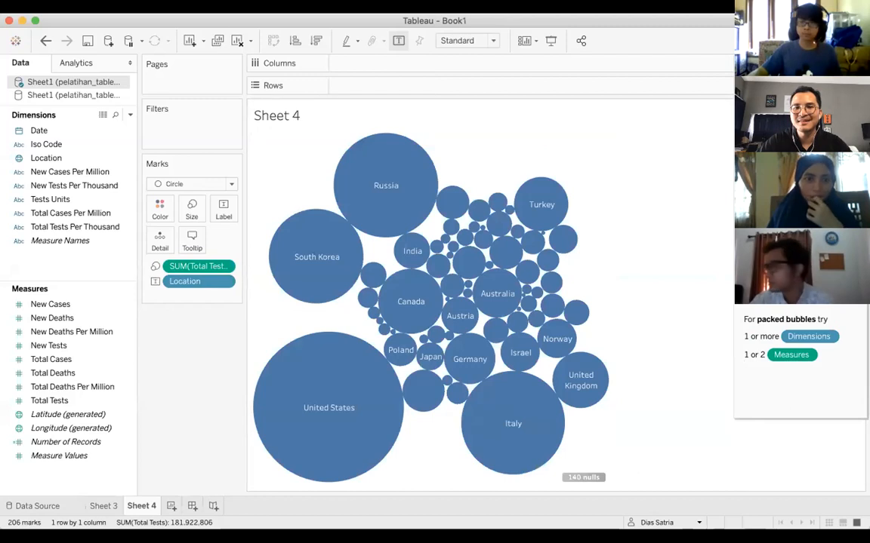
left_click(757, 170)
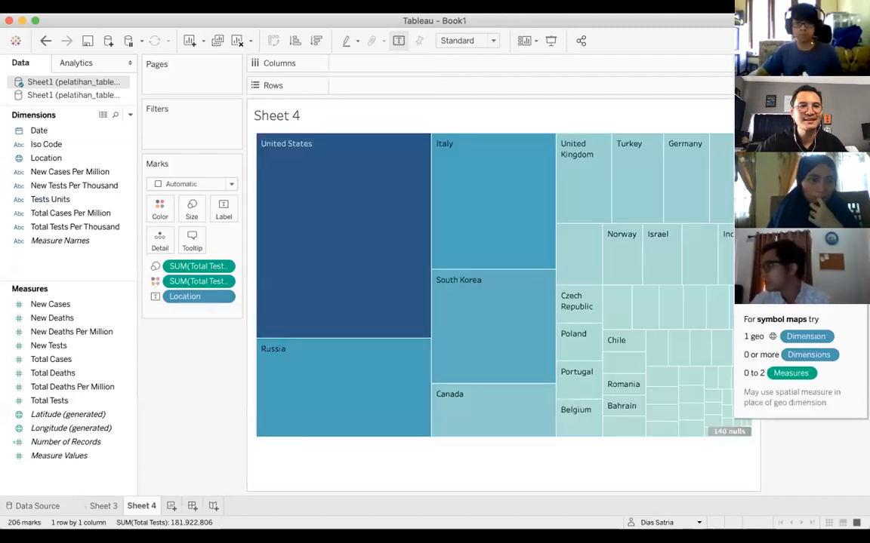
left_click(3, 50)
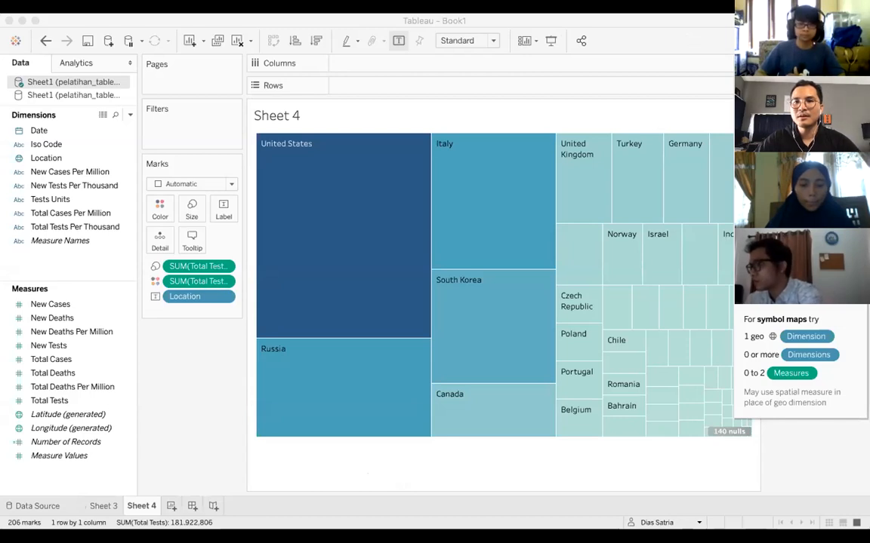
left_click(660, 22)
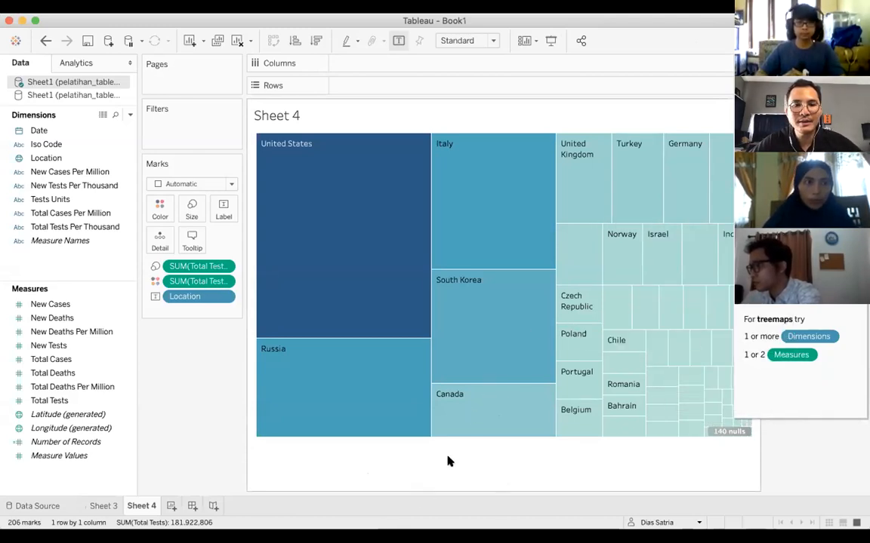
Add a new worksheet and create a filled map of Location coloured by Total Deaths.
left_click(106, 506)
left_click(143, 508)
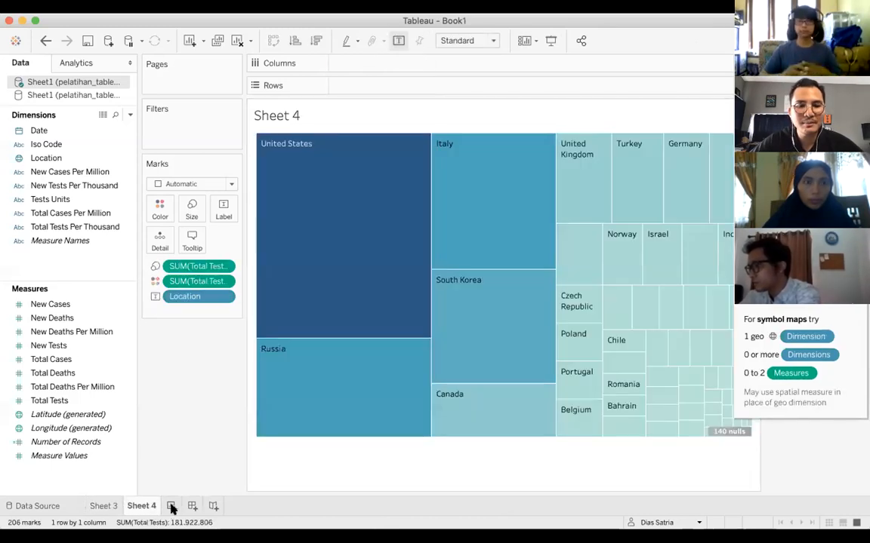
left_click(171, 507)
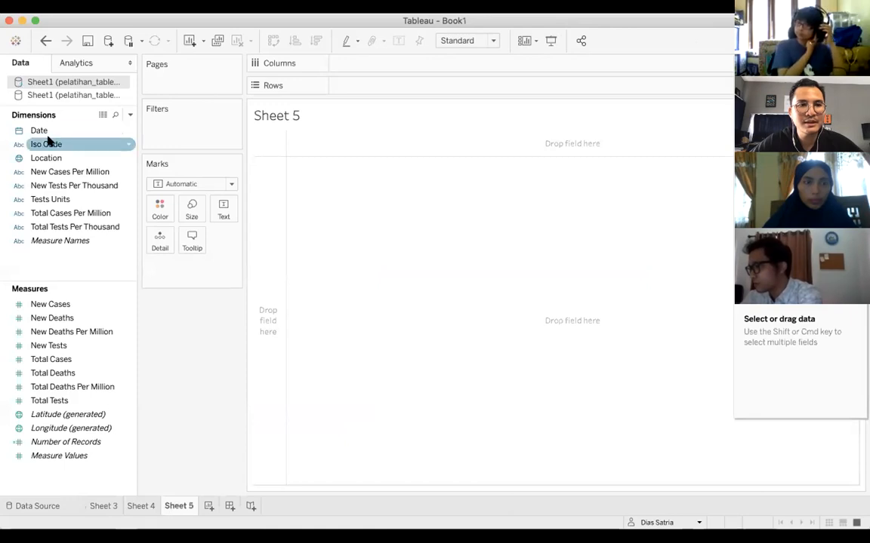
left_click_drag(43, 159, 385, 198)
left_click_drag(63, 368, 500, 326)
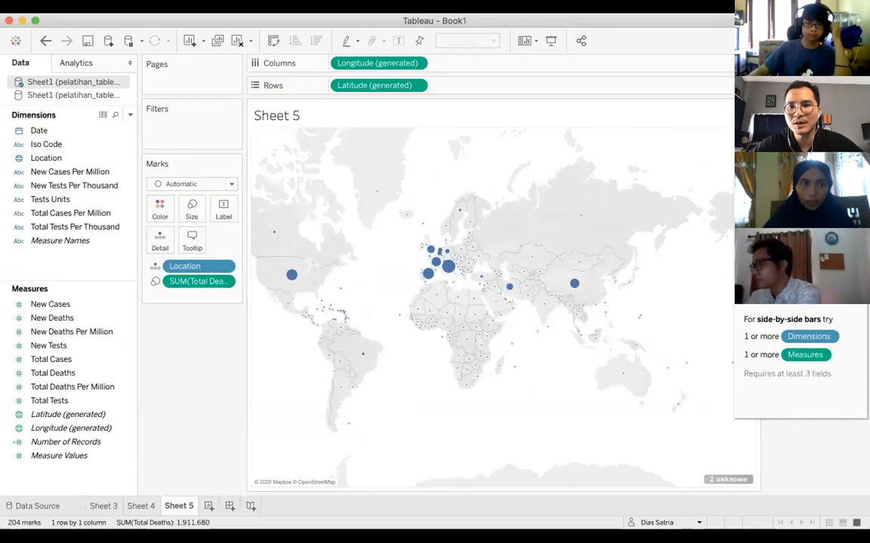
left_click(800, 105)
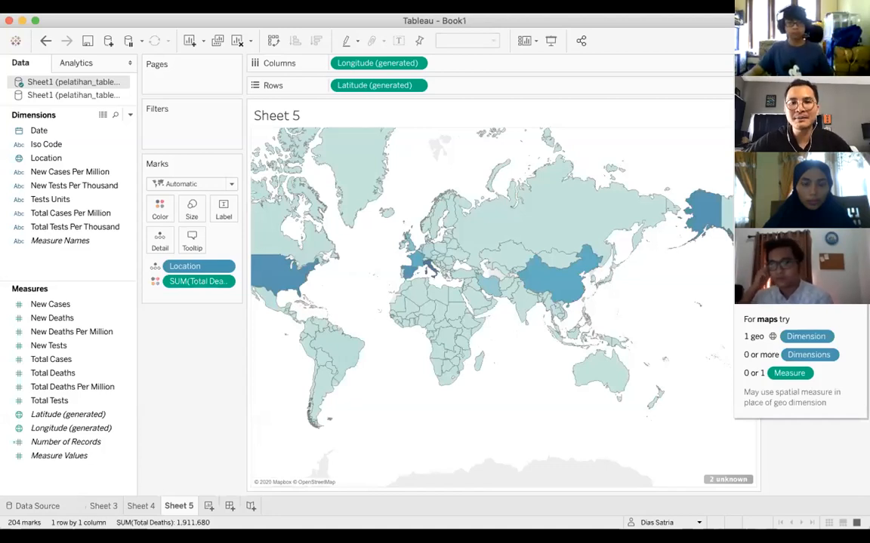
Add a new worksheet and build a line chart of New Deaths with Date in columns at the discrete Day level.
left_click(209, 507)
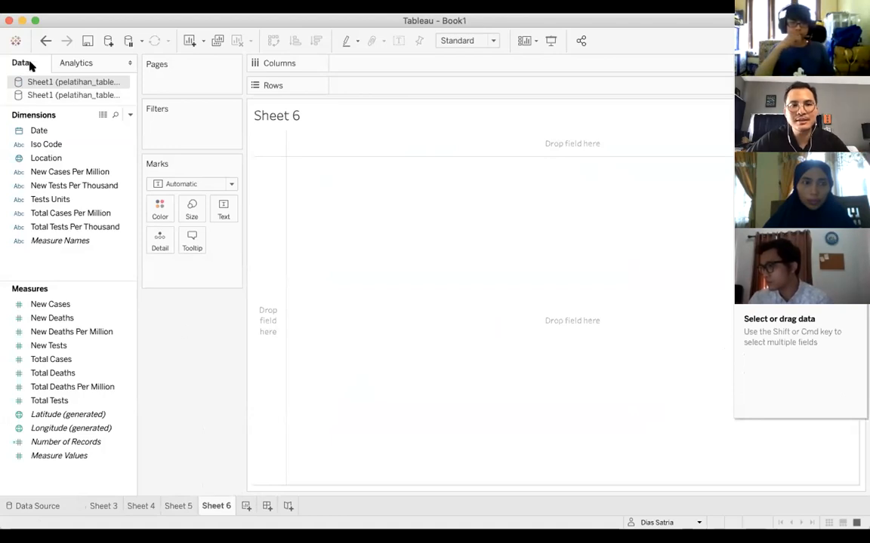
left_click(48, 130)
left_click_drag(48, 130, 355, 65)
left_click(81, 319)
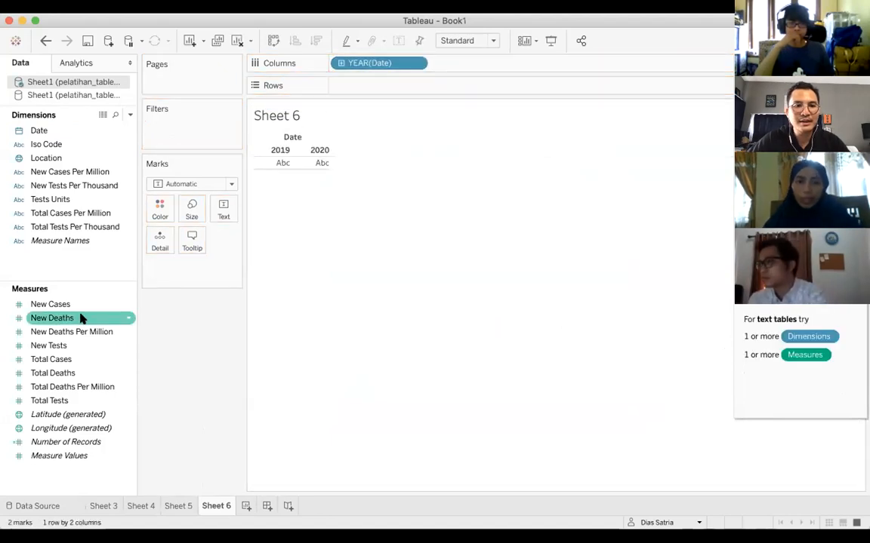
left_click_drag(82, 318, 399, 87)
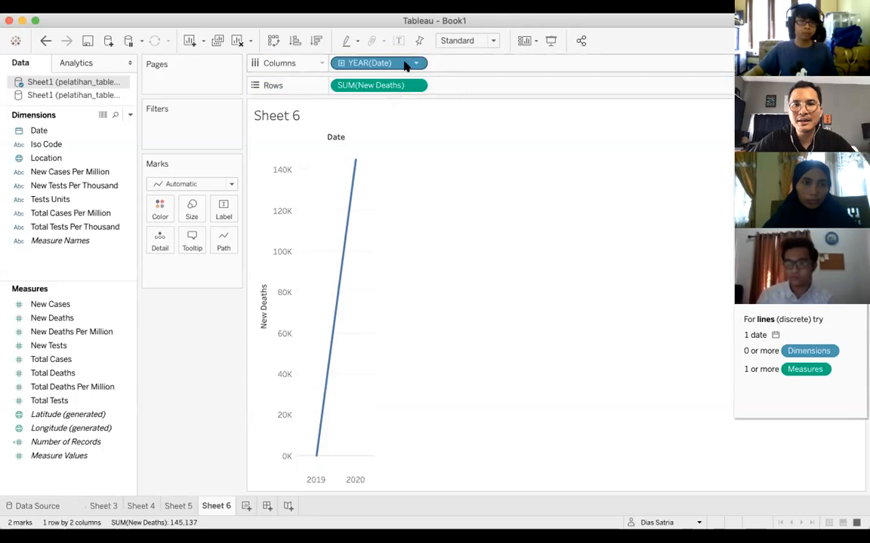
left_click(416, 64)
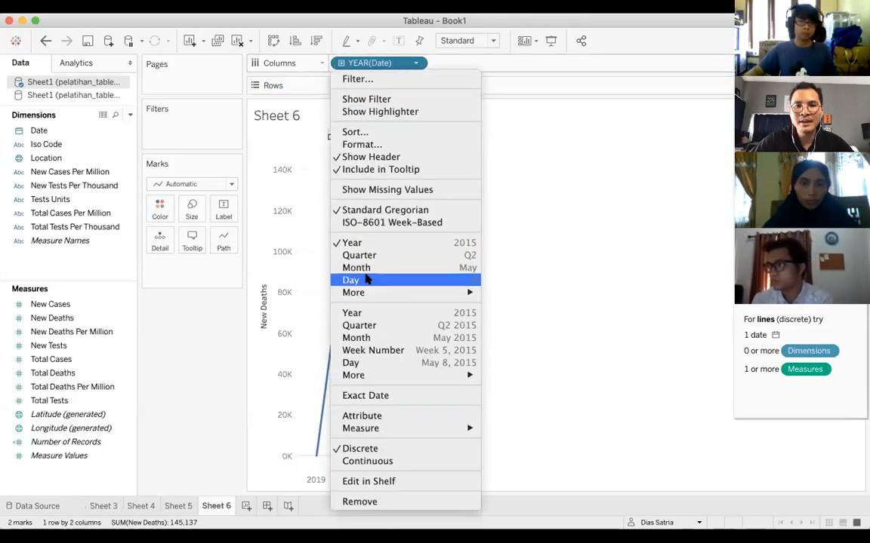
left_click(366, 280)
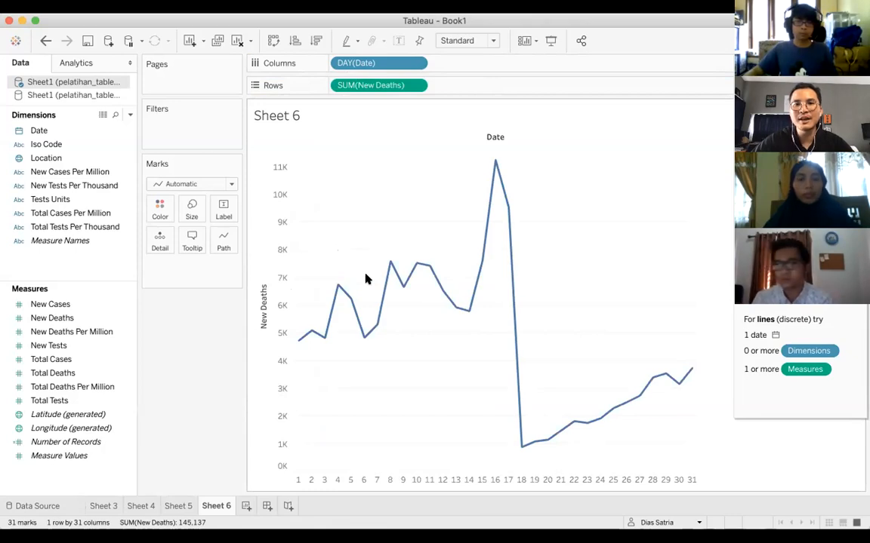
Add New Cases and New Tests to the rows after New Deaths as separate line charts by day.
mouse_move(385, 274)
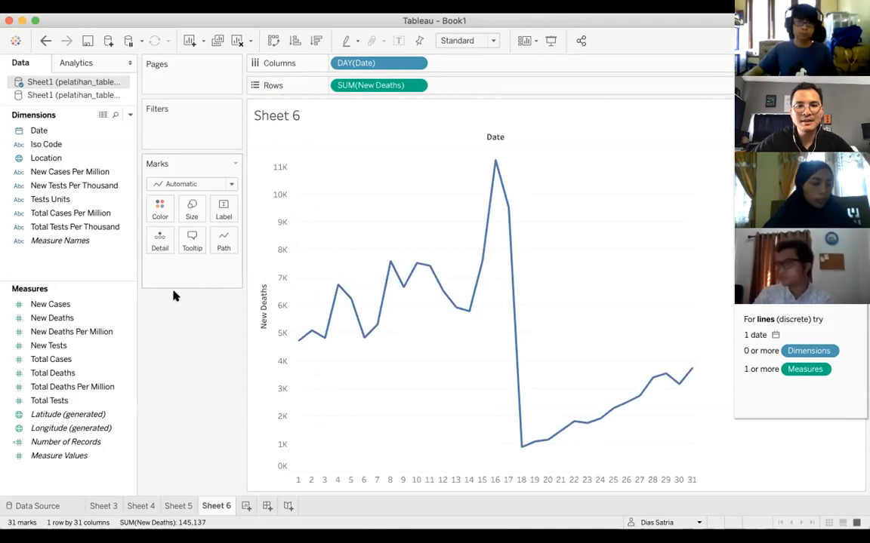
left_click(95, 348)
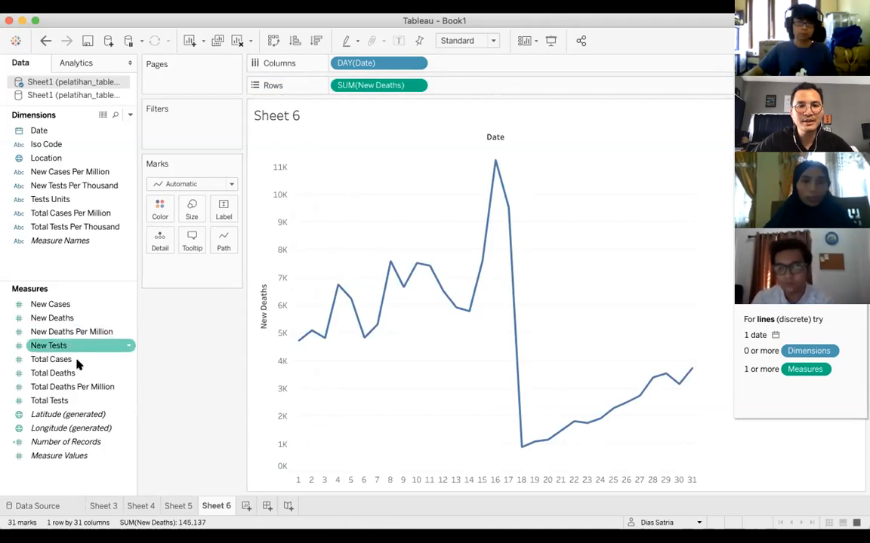
left_click(74, 360)
left_click(76, 387)
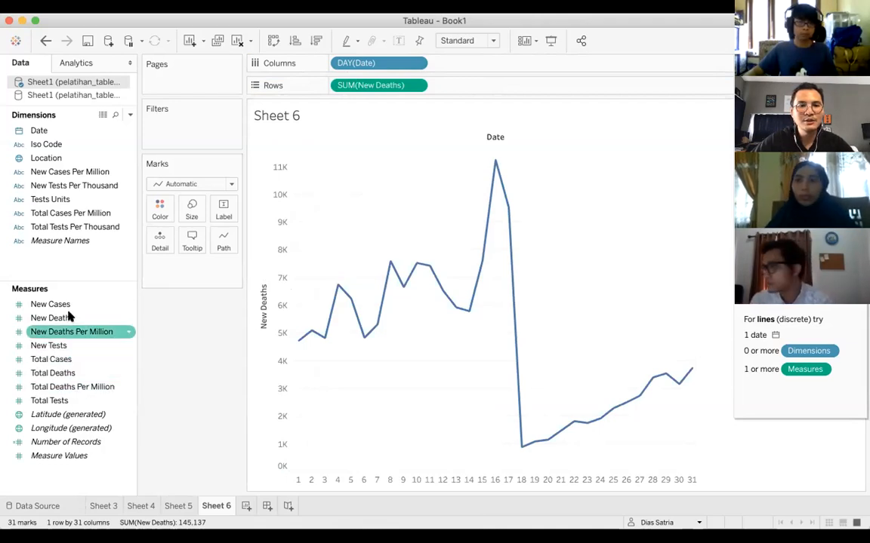
left_click_drag(69, 305, 499, 88)
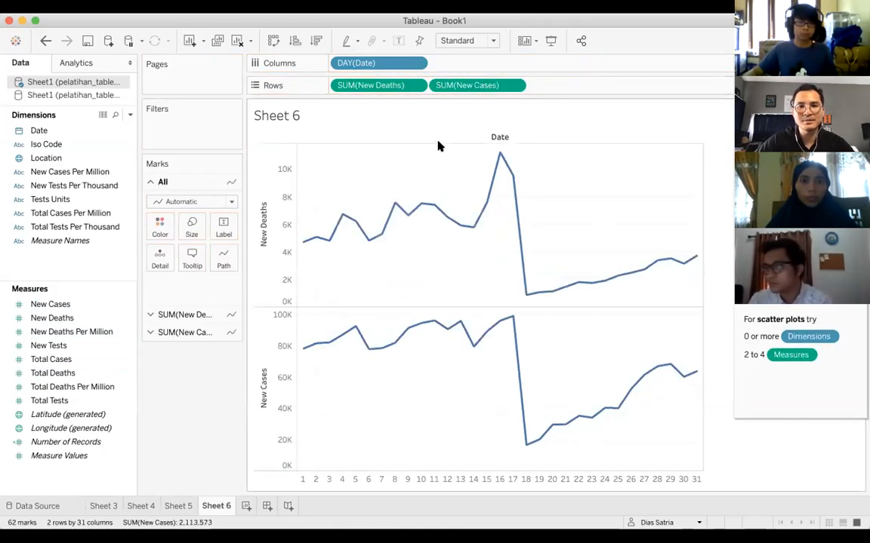
left_click(81, 317)
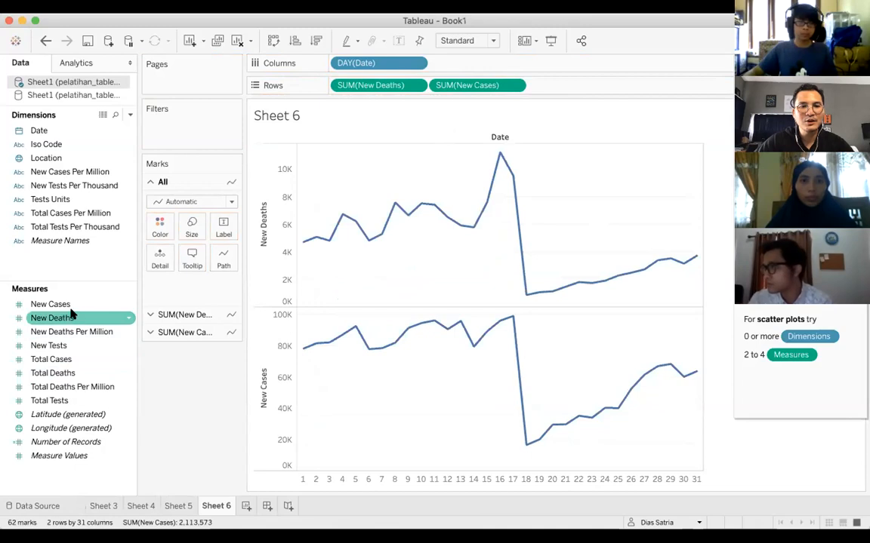
left_click(72, 331)
left_click(71, 360)
left_click_drag(64, 346, 593, 90)
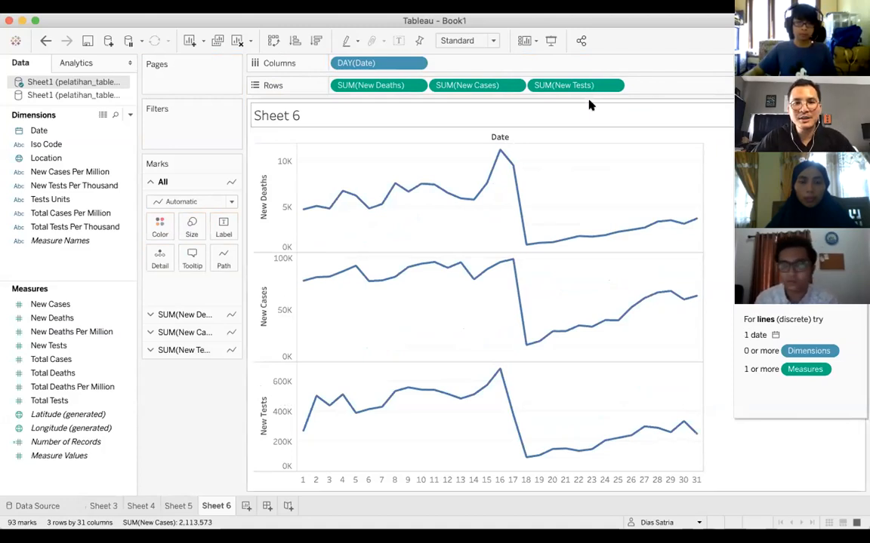
Colour the New Deaths line orange and the New Tests line red.
mouse_move(500, 204)
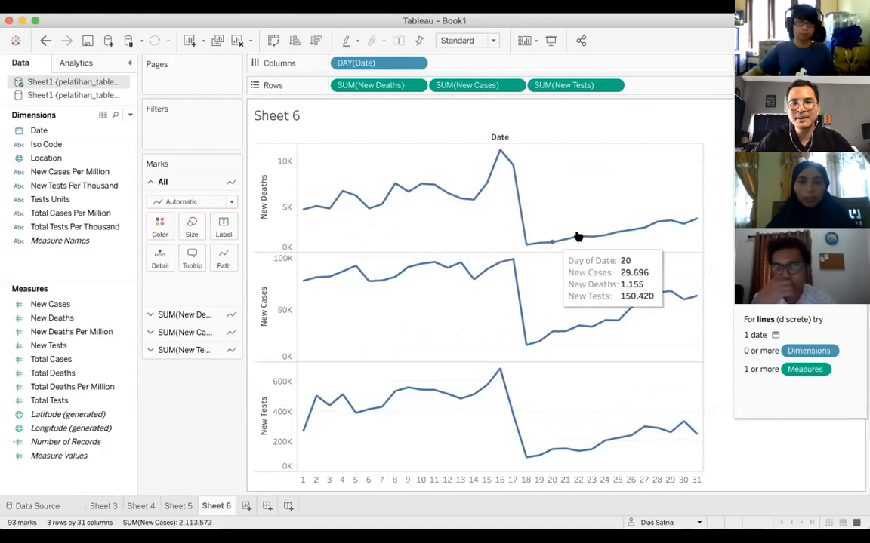
left_click(149, 316)
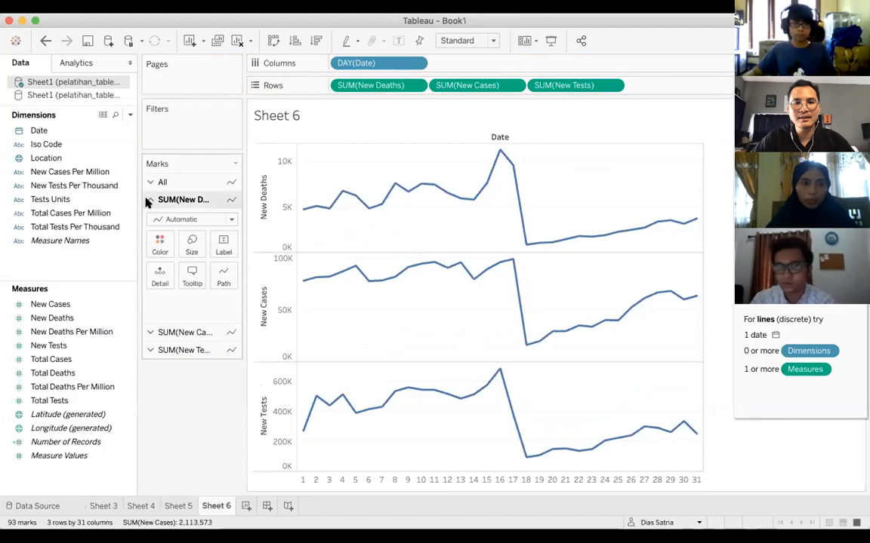
left_click(159, 241)
left_click(193, 285)
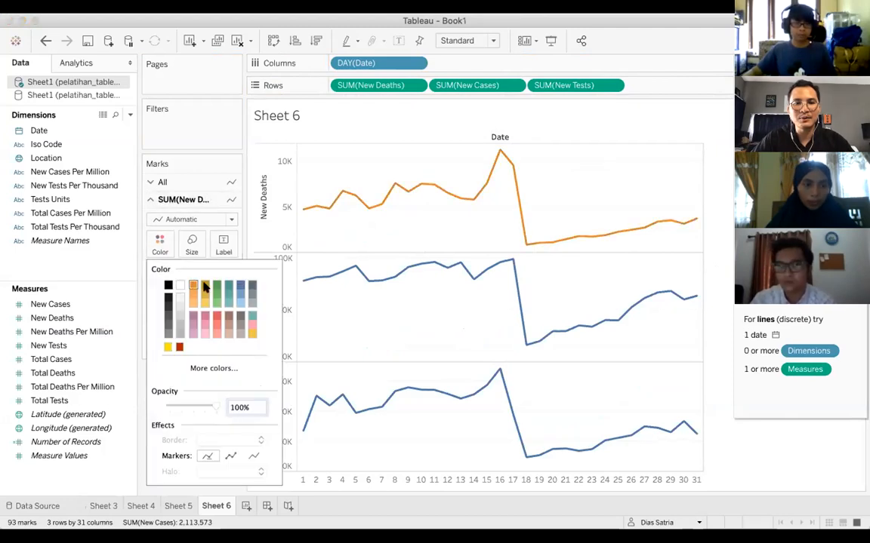
left_click(384, 252)
left_click(395, 394)
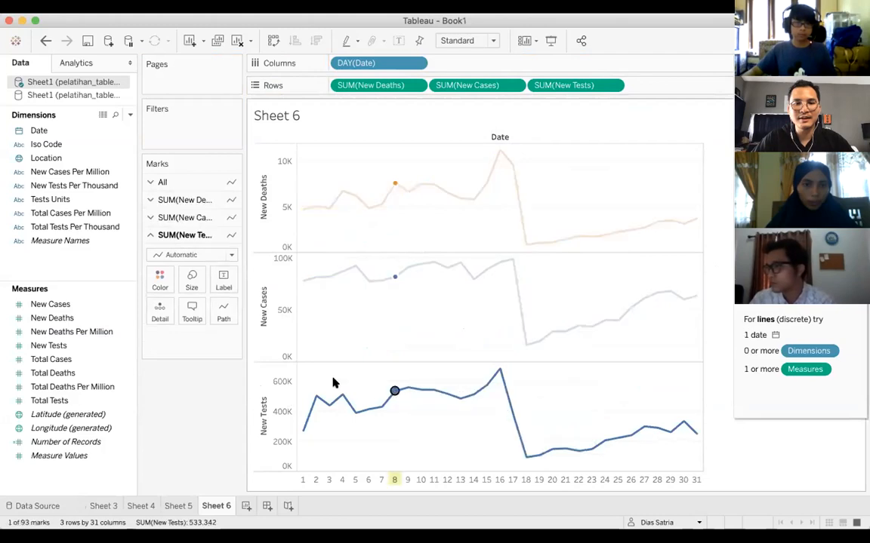
left_click(162, 279)
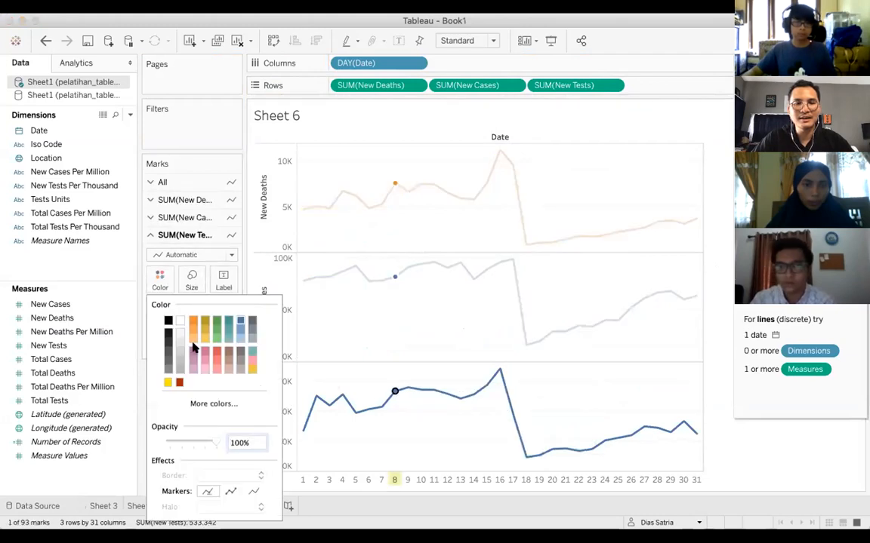
left_click(217, 357)
left_click(384, 361)
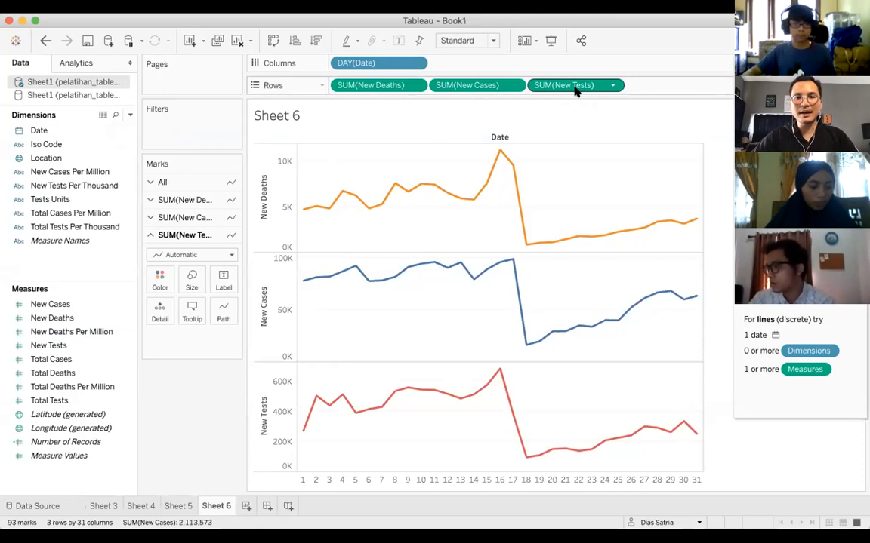
left_click(416, 64)
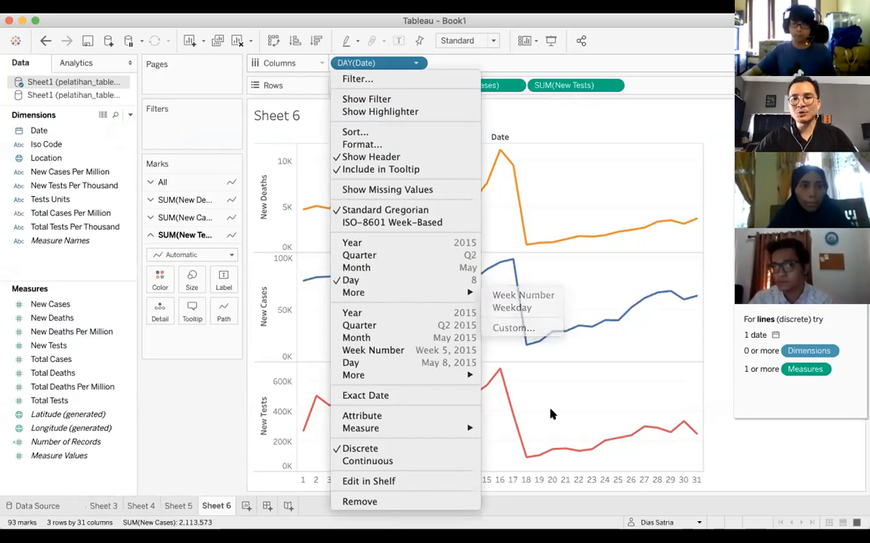
left_click(613, 485)
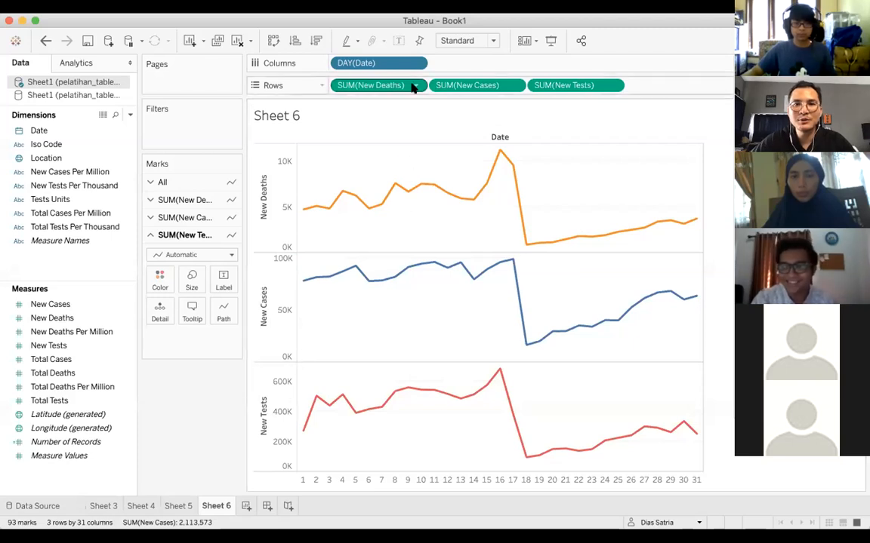
Combine New Cases with New Deaths in one chart by making New Cases a dual axis.
left_click(515, 86)
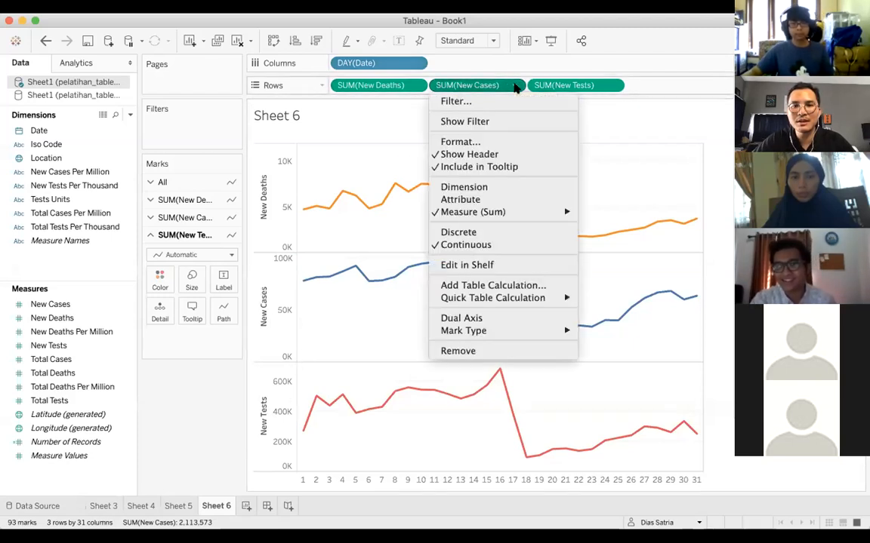
left_click(461, 318)
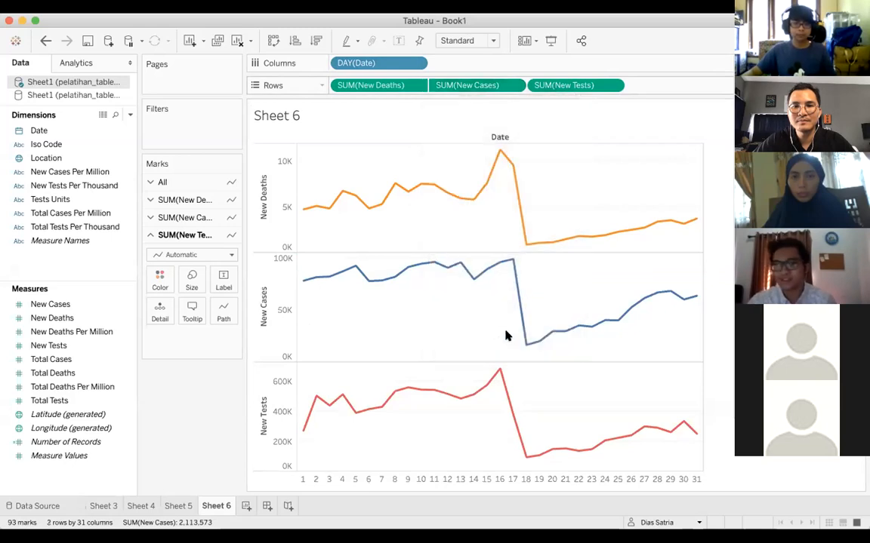
left_click(513, 86)
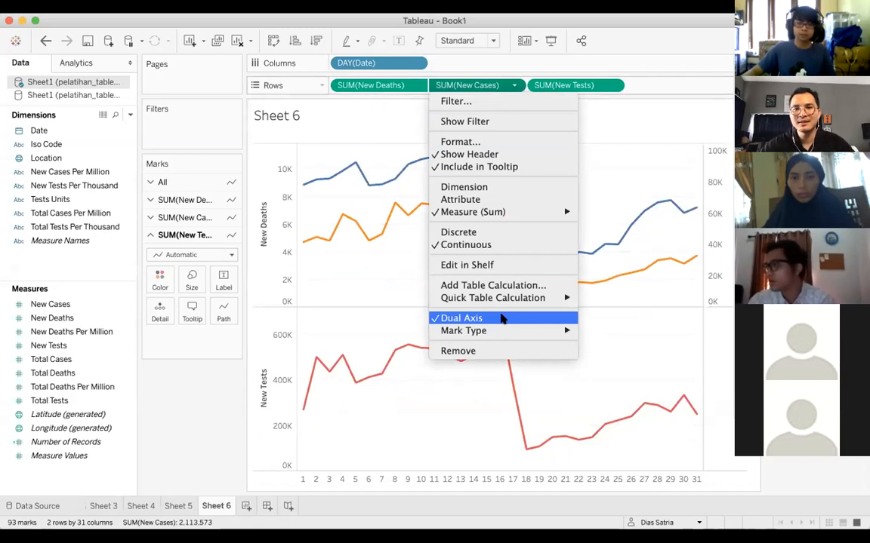
left_click(667, 42)
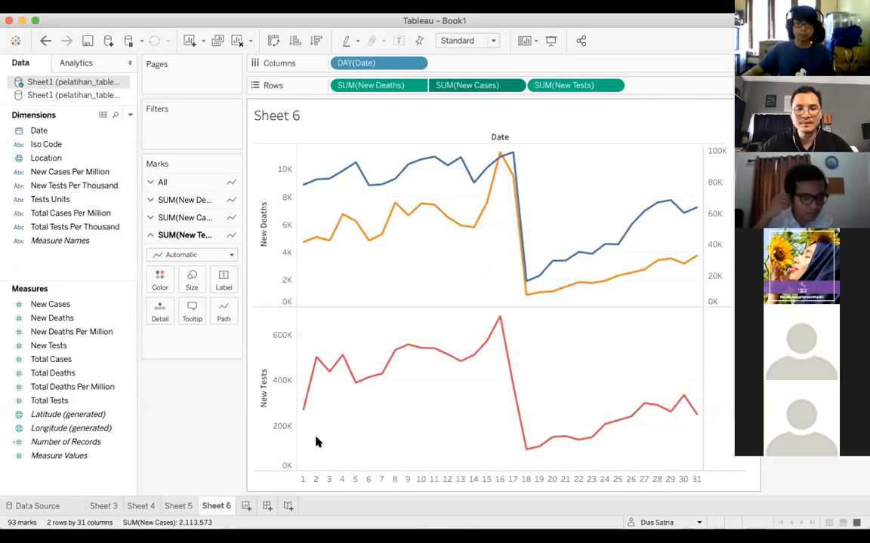
Create a new dashboard and place the Sheet 3 symbol map on it.
left_click(105, 506)
left_click(141, 506)
left_click(178, 506)
left_click(215, 506)
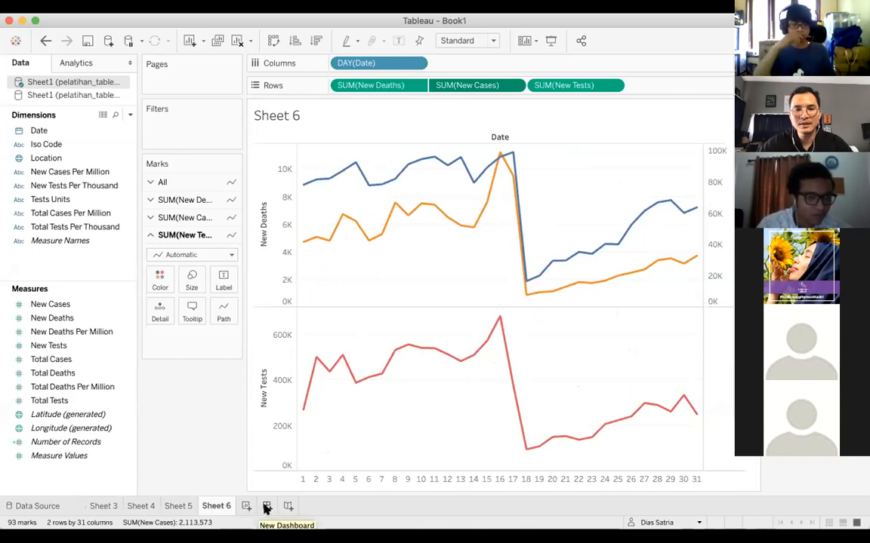
left_click(266, 508)
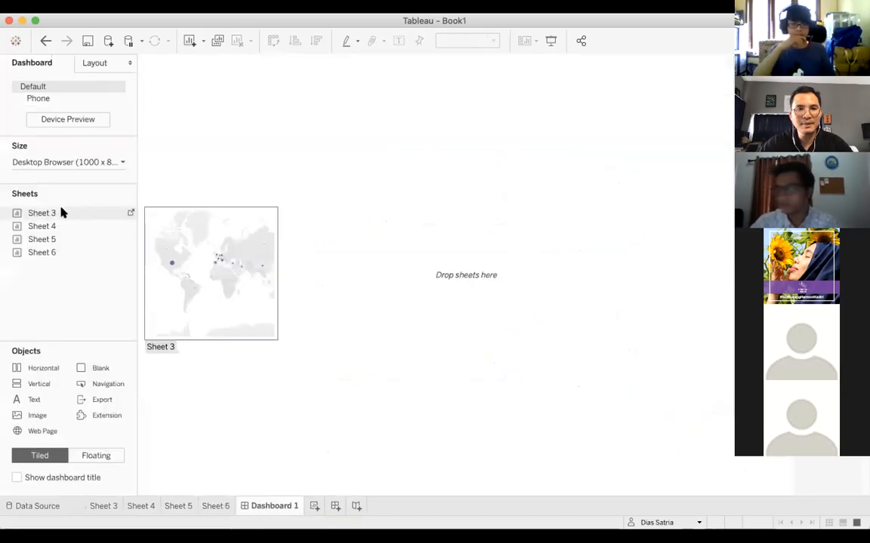
left_click_drag(60, 212, 194, 160)
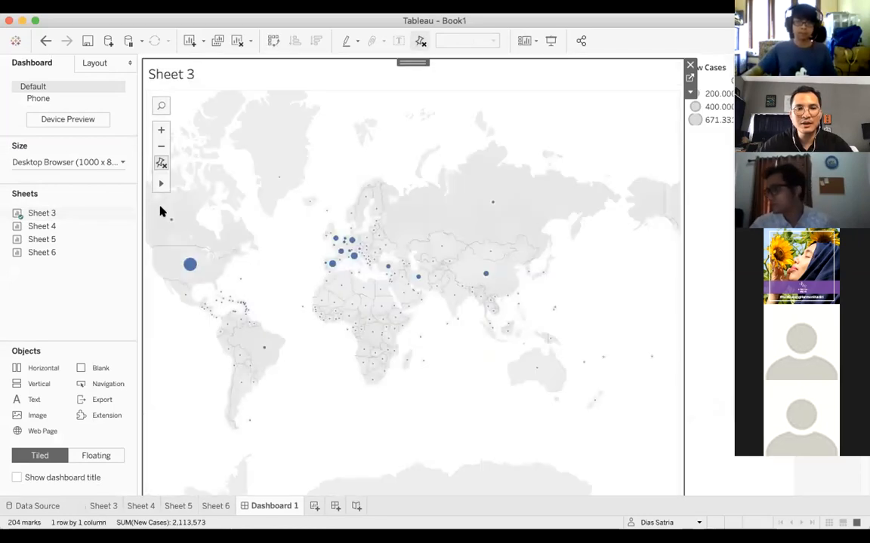
Add the Sheet 5 deaths map to the dashboard as a floating object over the upper-right part of the Sheet 3 map.
mouse_move(38, 240)
left_click_drag(38, 240, 518, 217)
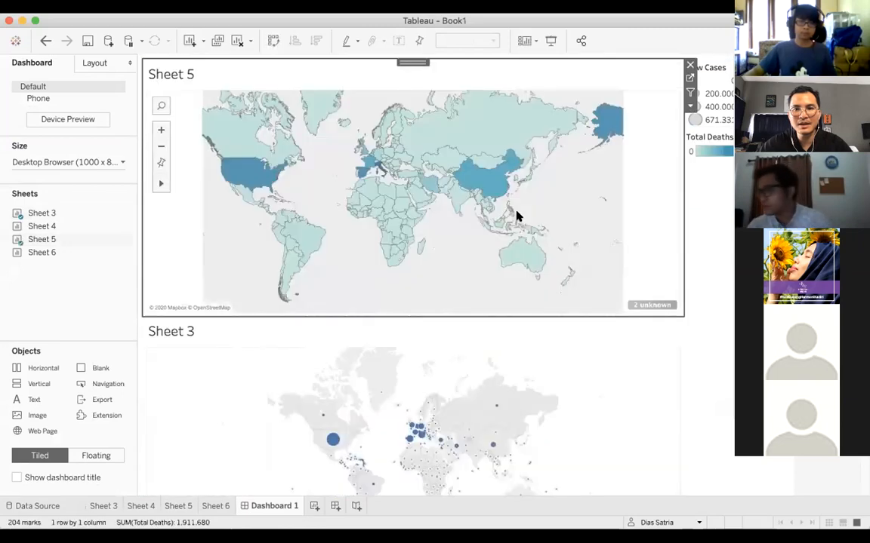
left_click(690, 106)
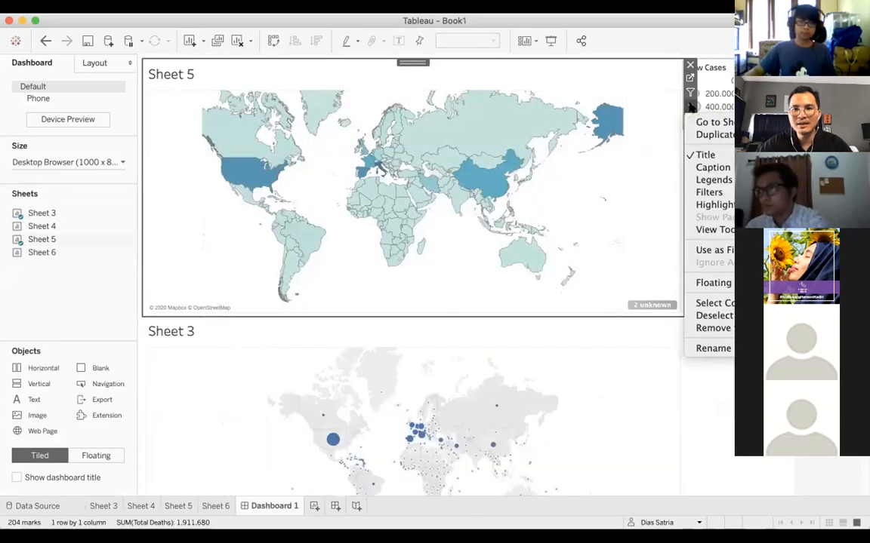
left_click(713, 283)
left_click_drag(274, 70, 575, 94)
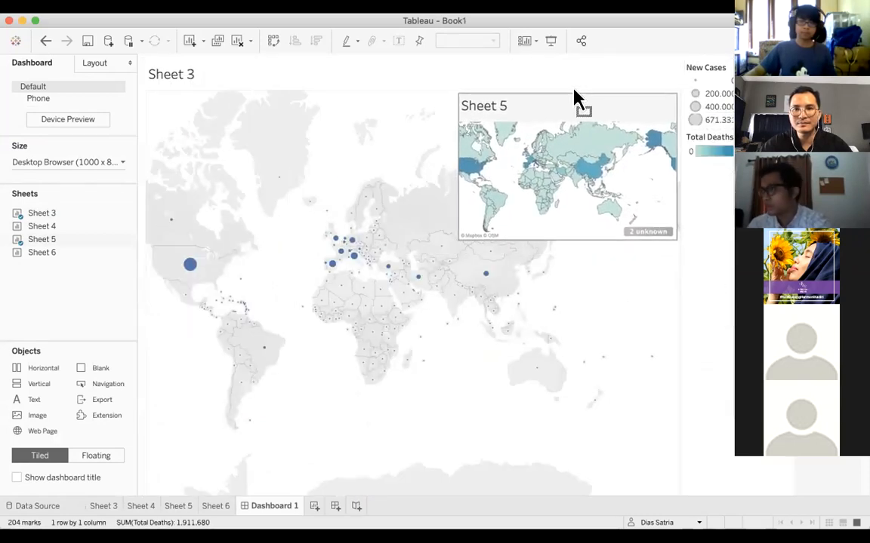
Add the Sheet 6 line charts to the dashboard and make them floating.
mouse_move(60, 250)
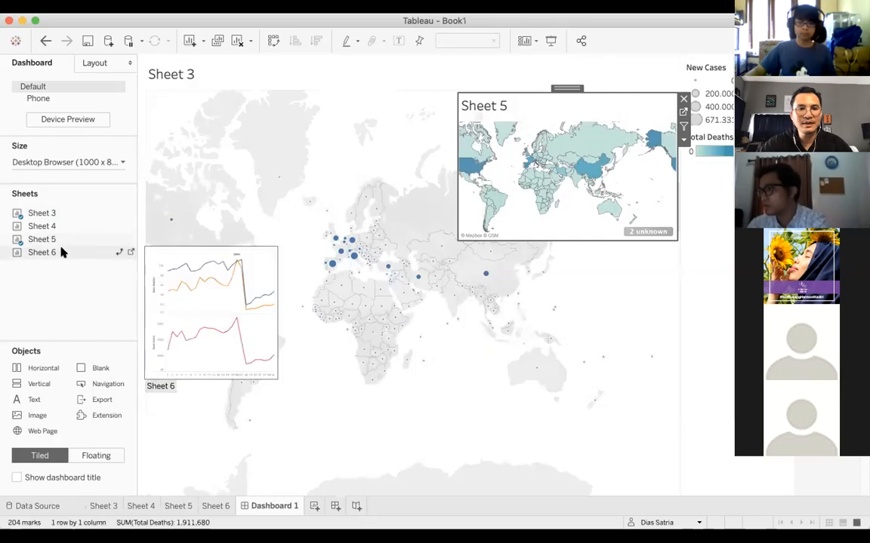
left_click_drag(59, 253, 501, 330)
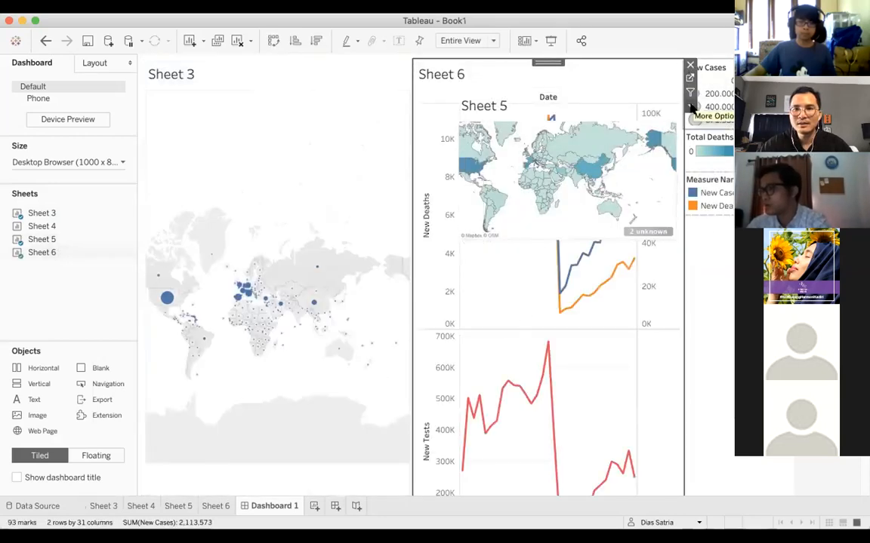
left_click(691, 106)
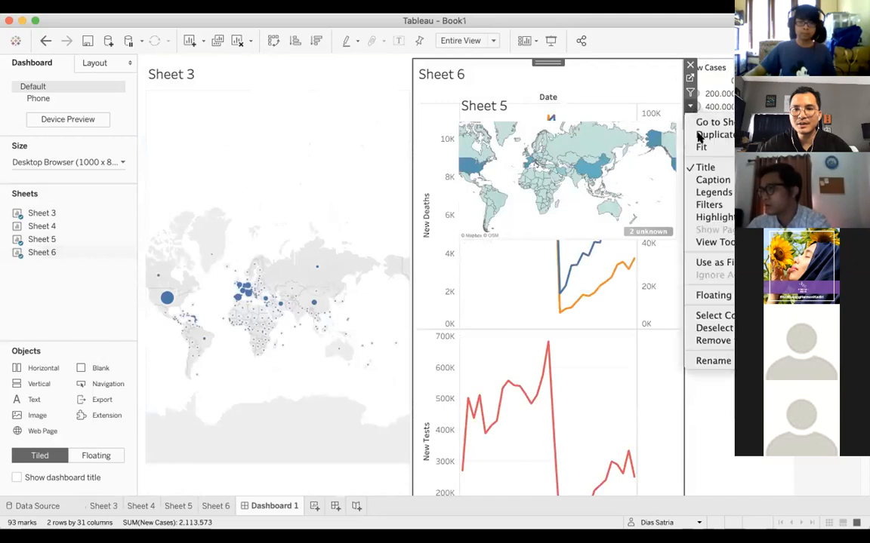
left_click(713, 295)
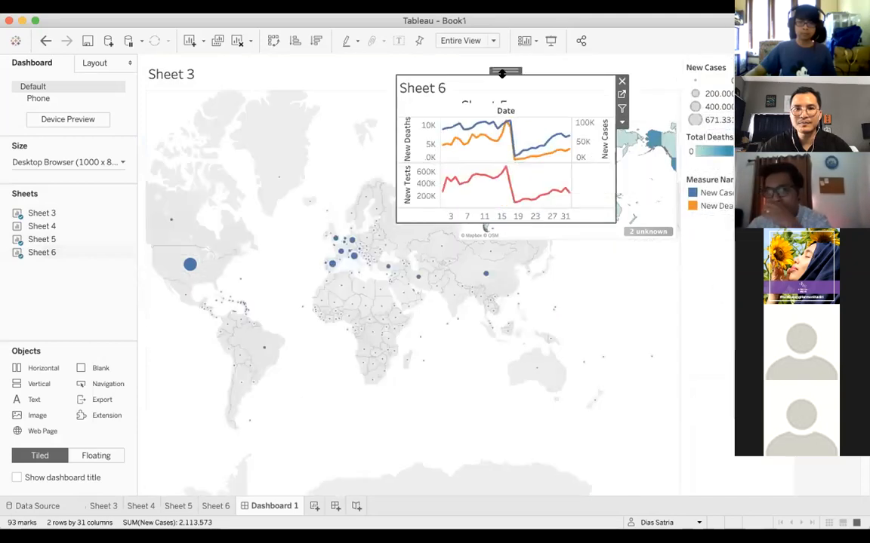
Position the floating Sheet 6 charts beneath Sheet 5 and enlarge both objects vertically.
left_click_drag(537, 209, 567, 250)
left_click_drag(460, 392, 461, 460)
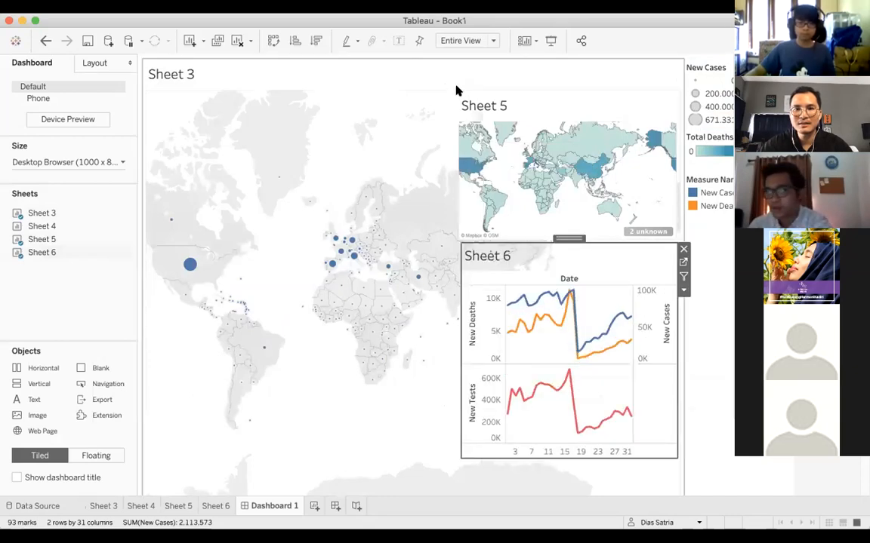
left_click_drag(568, 239, 566, 285)
left_click(570, 230)
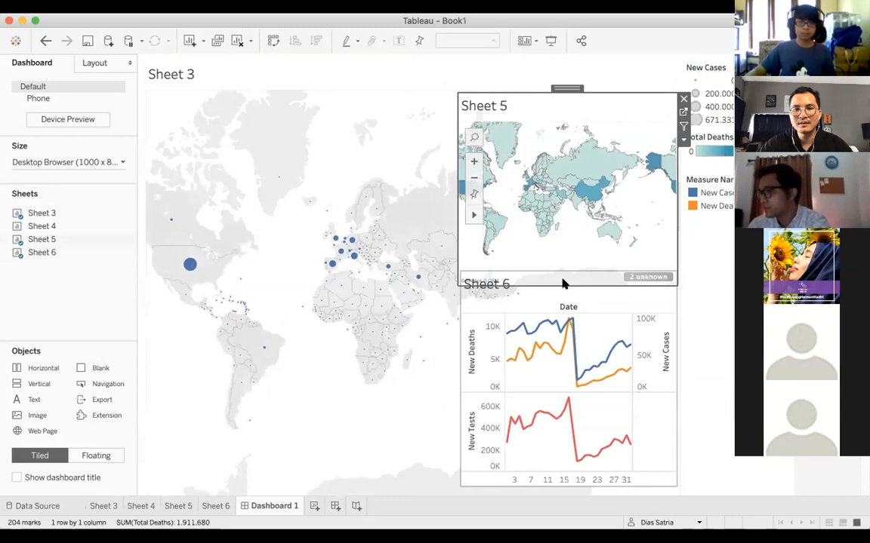
Move the floating Sheet 5 map and the Sheet 6 charts slightly upward on the dashboard so they no longer overlap.
left_click(429, 339)
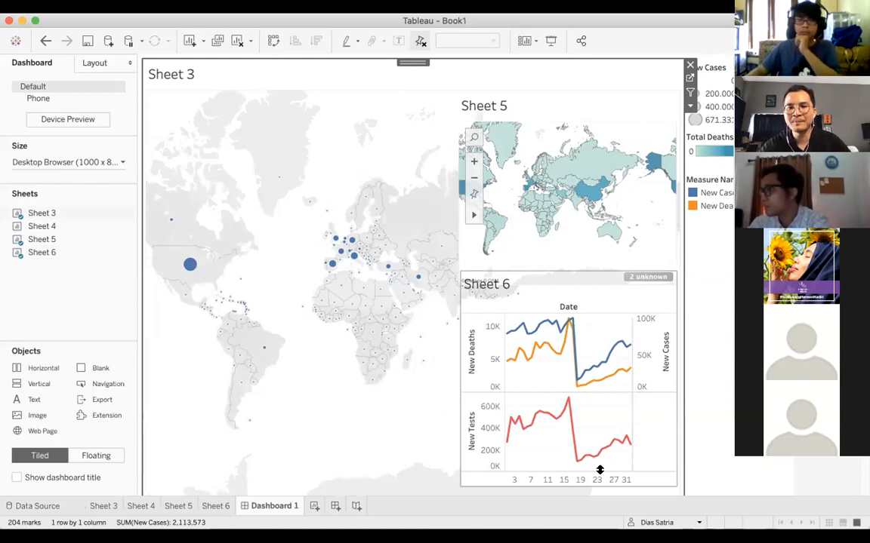
left_click(569, 97)
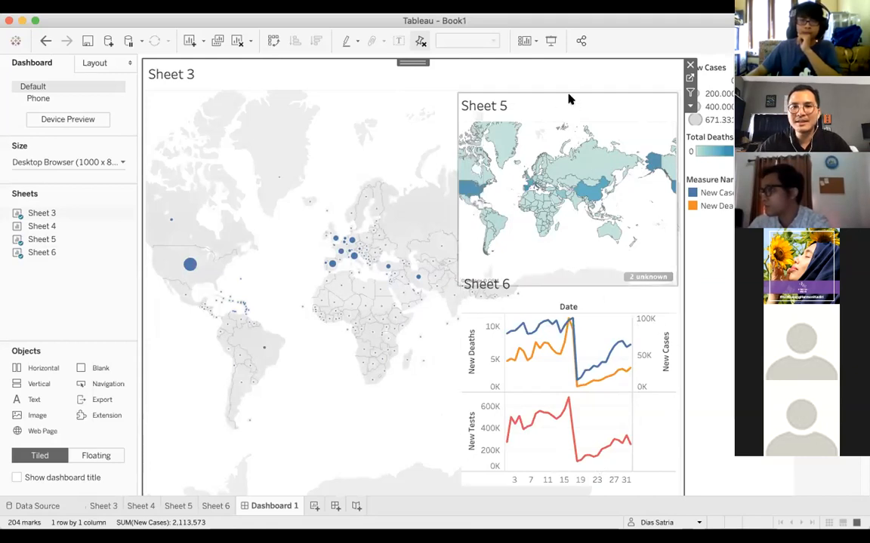
left_click_drag(570, 87, 570, 73)
left_click(551, 273)
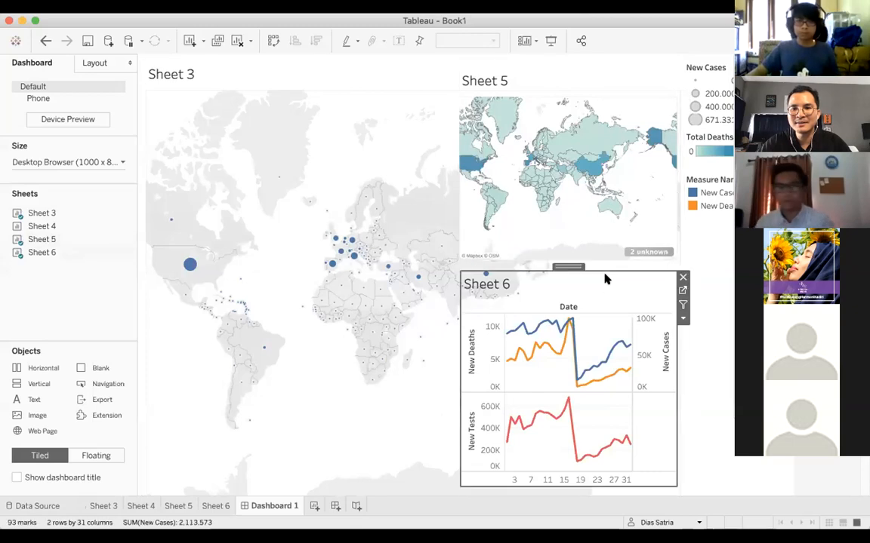
left_click_drag(559, 266, 560, 258)
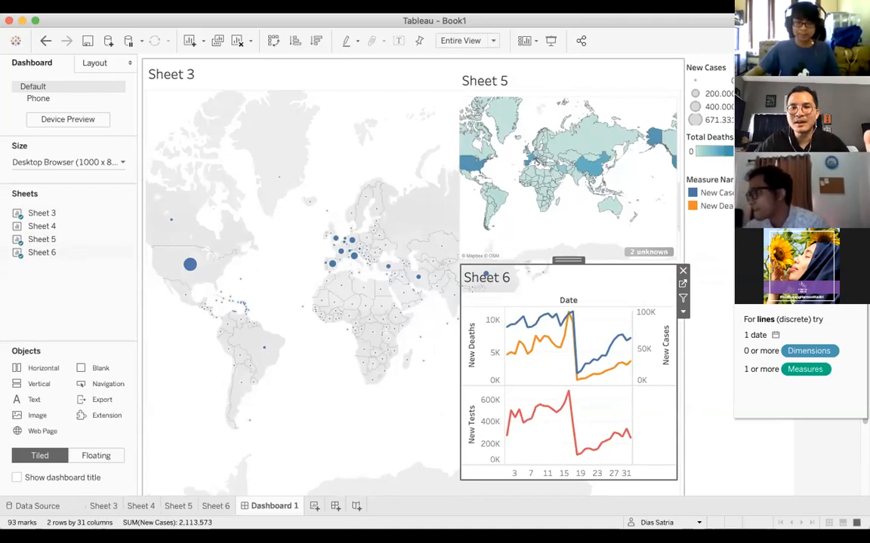
Inspect the country tooltips for new cases on the Sheet 3 map and total deaths on the Sheet 5 map.
mouse_move(188, 266)
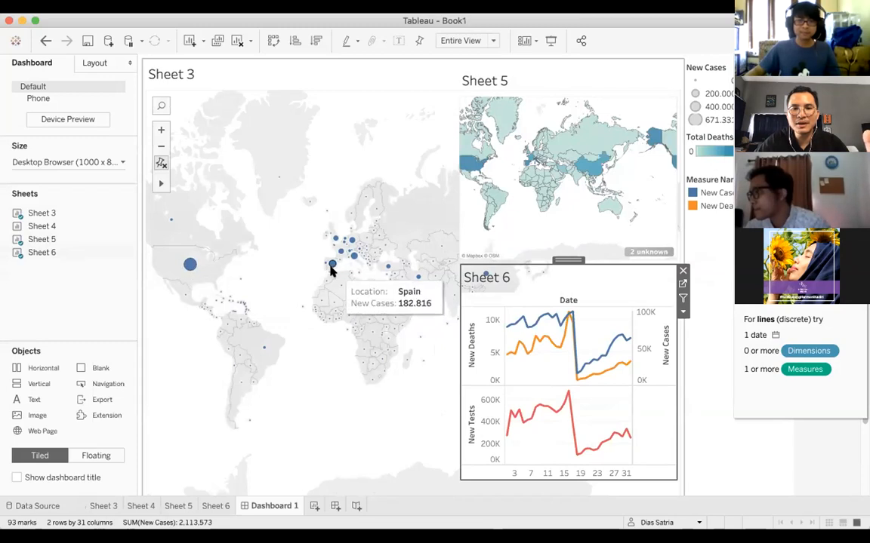
mouse_move(359, 258)
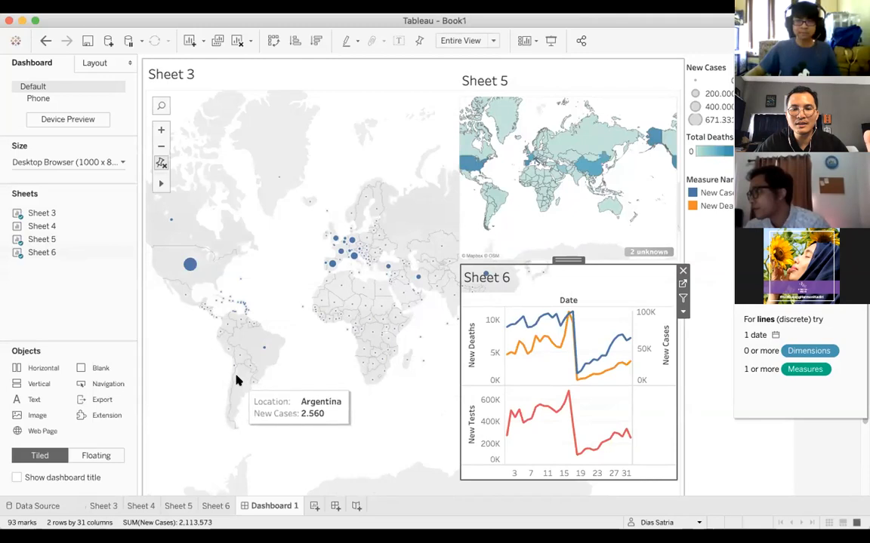
mouse_move(224, 326)
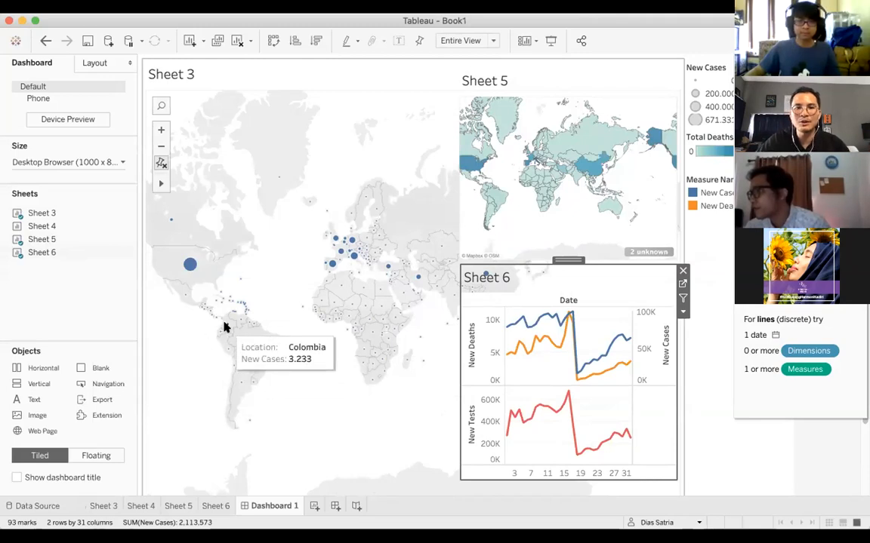
mouse_move(594, 177)
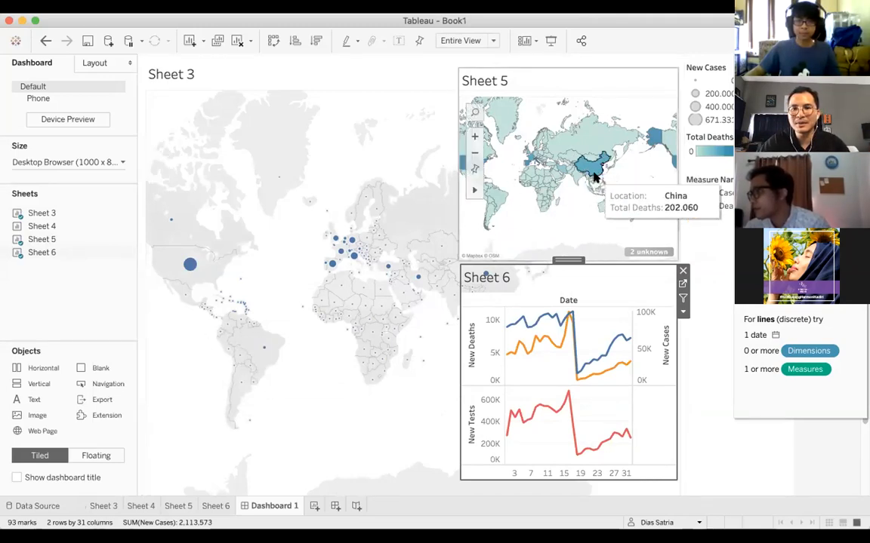
mouse_move(540, 197)
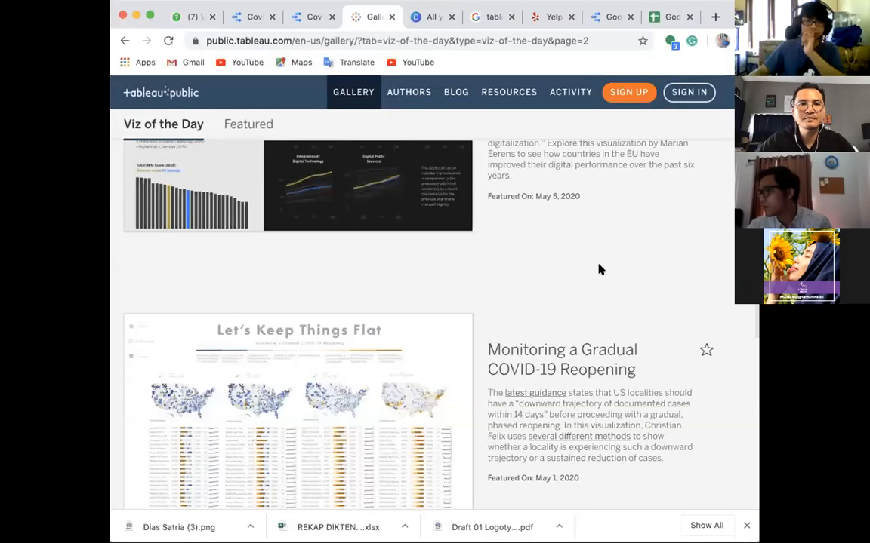
Switch to Chrome, close the WhatsApp page while discarding its unsaved changes, and make the browser window full screen.
left_click(213, 17)
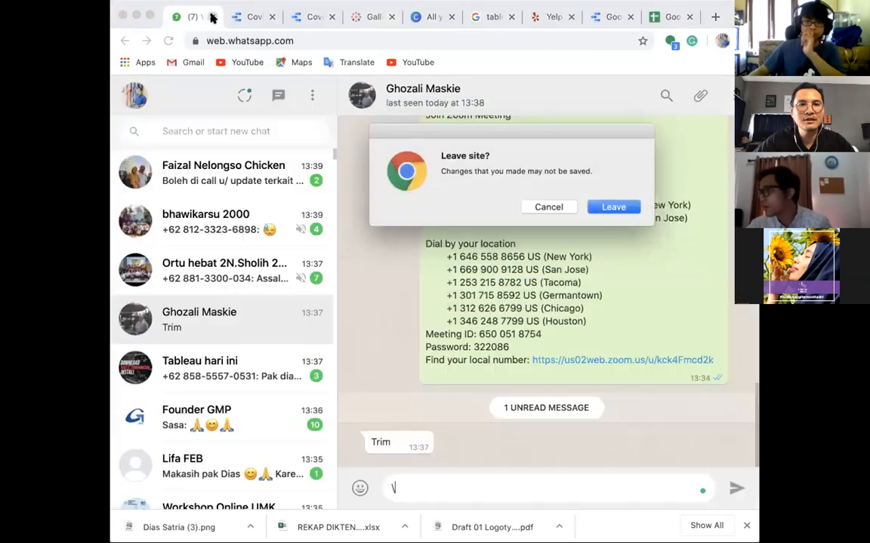
left_click(610, 205)
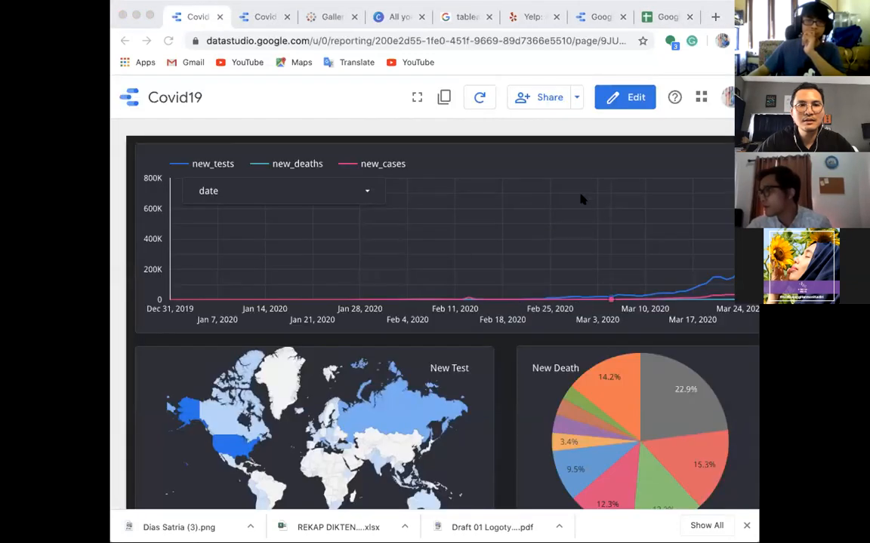
left_click(194, 11)
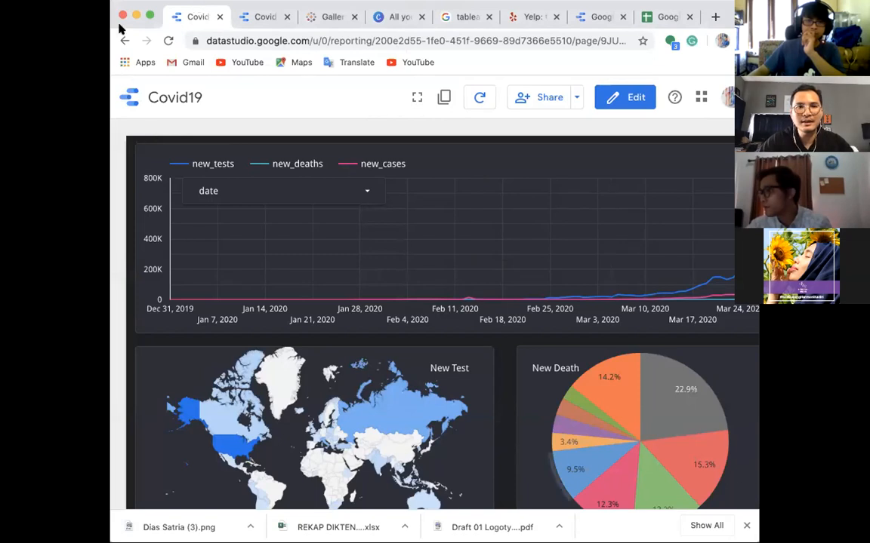
left_click(150, 16)
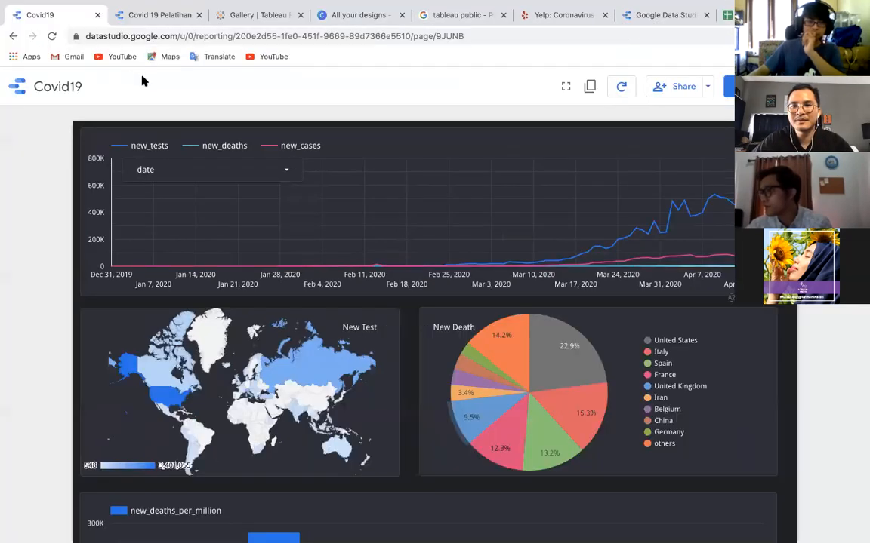
Browse the example visualizations on page 2 of Tableau Public's Viz of the Day gallery and go to page 1.
left_click(253, 15)
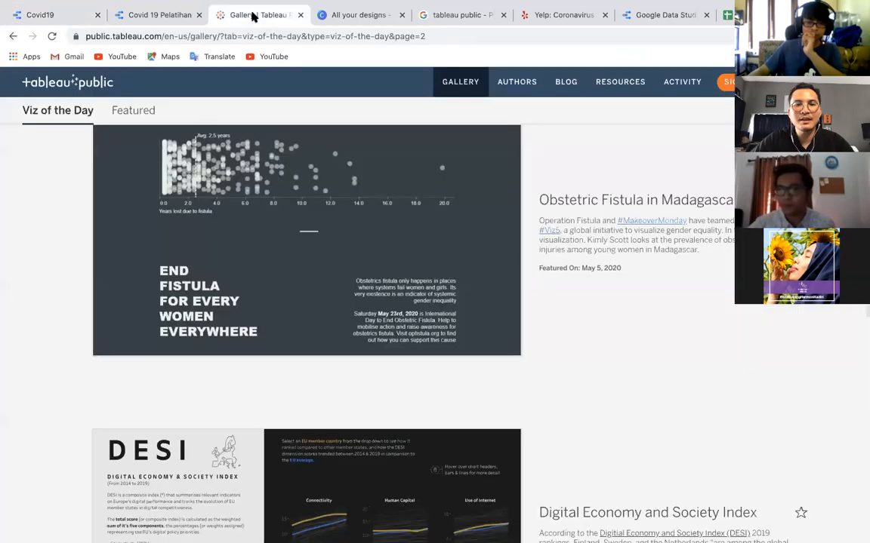
scroll(446, 179, "up", 10)
scroll(445, 180, "up", 10)
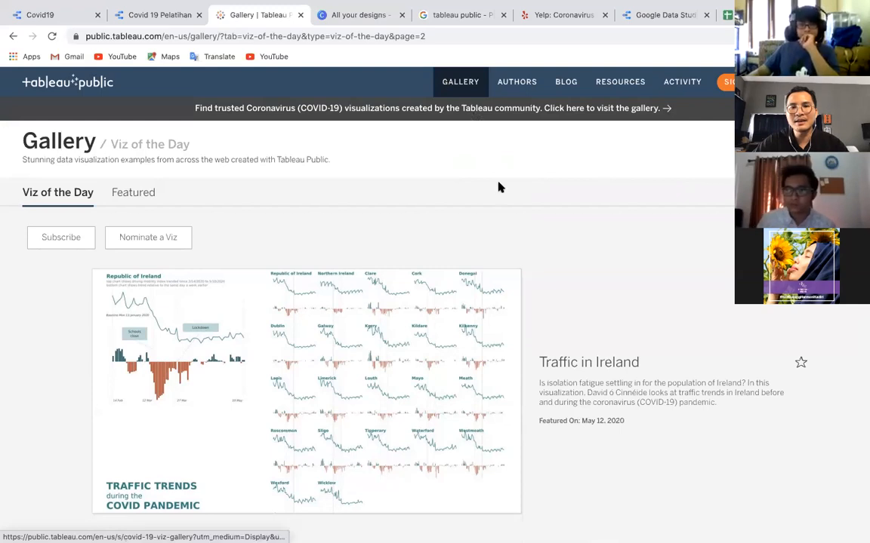
scroll(498, 186, "down", 3)
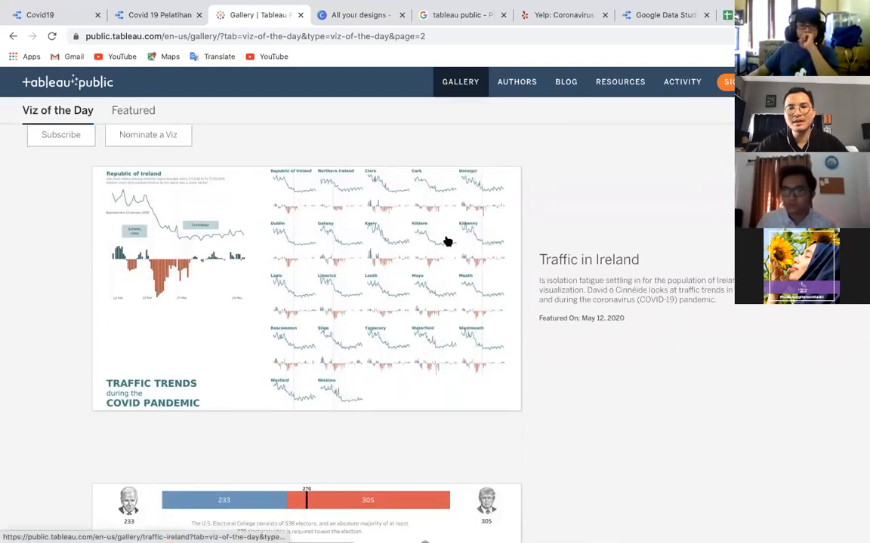
scroll(446, 241, "down", 5)
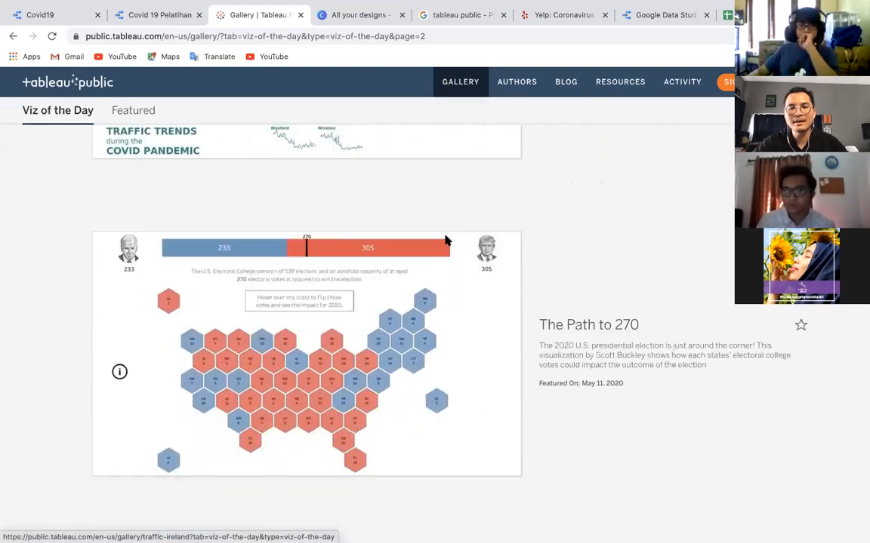
scroll(446, 241, "down", 9)
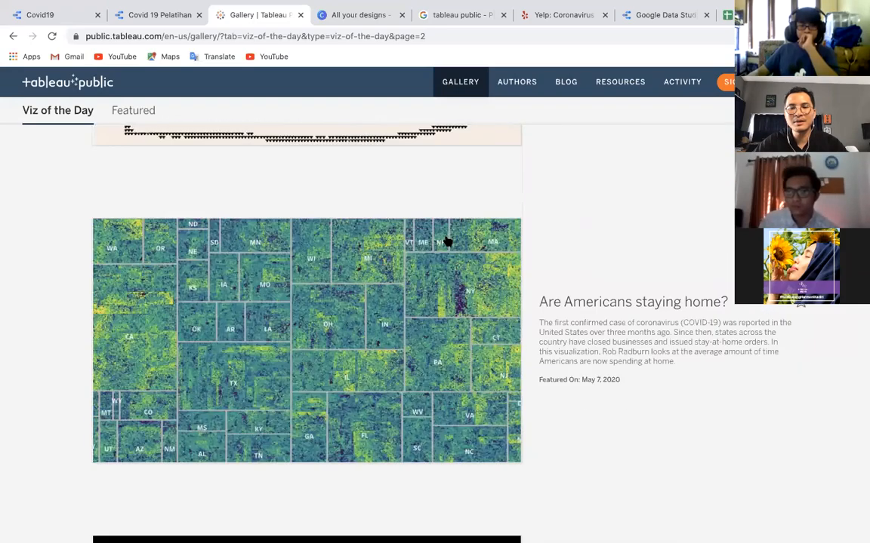
scroll(446, 241, "down", 5)
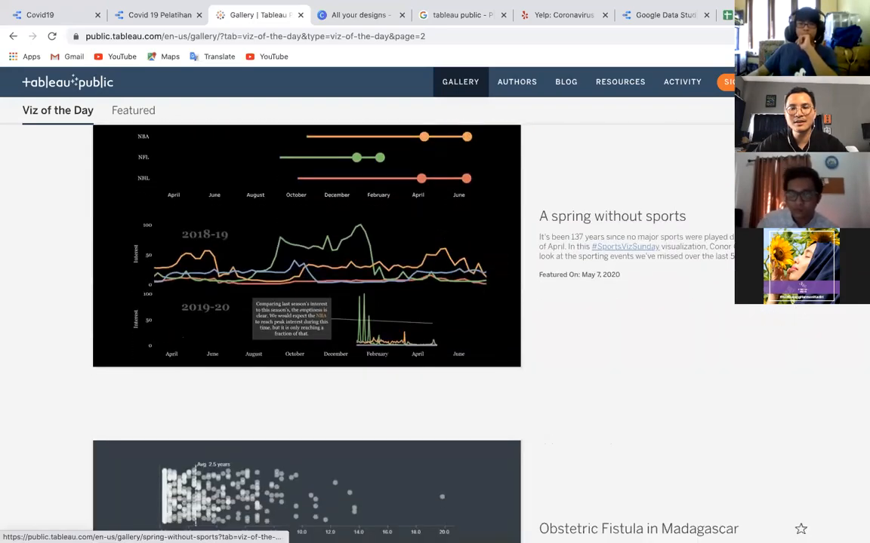
scroll(446, 241, "down", 5)
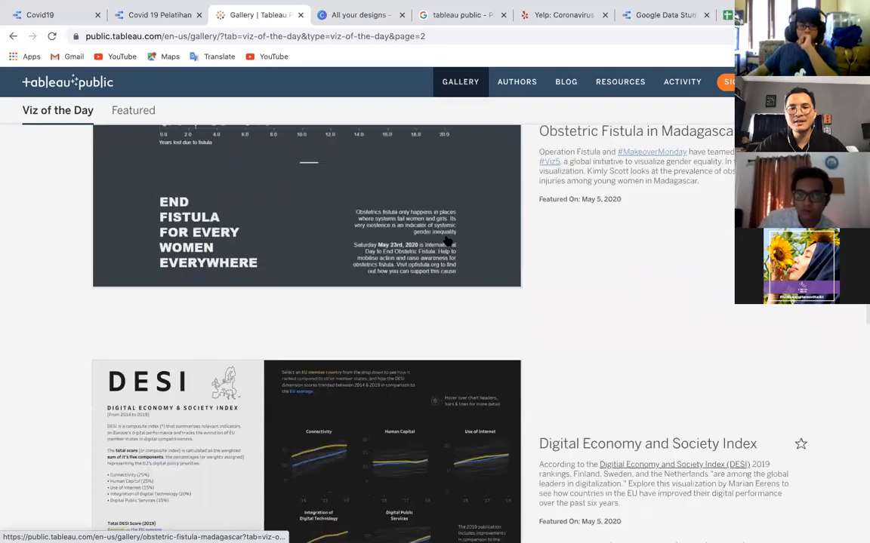
scroll(446, 241, "down", 4)
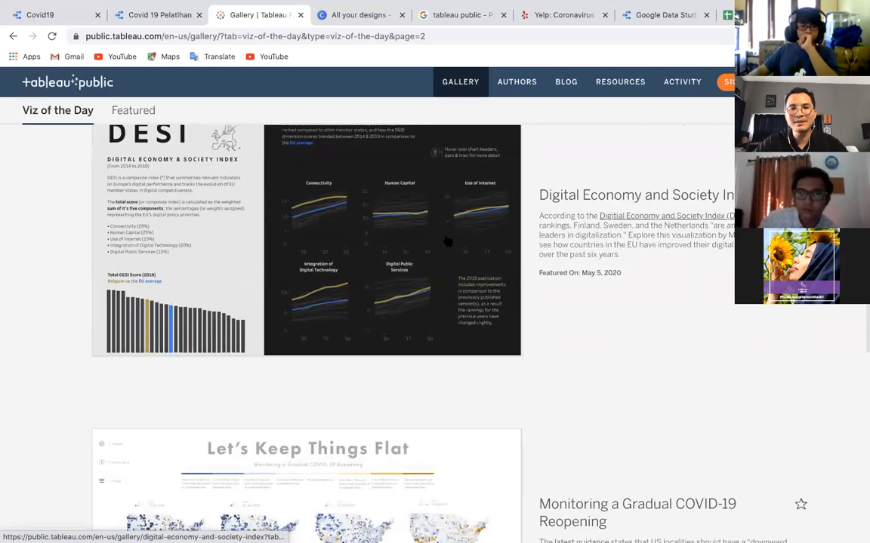
scroll(447, 241, "down", 4)
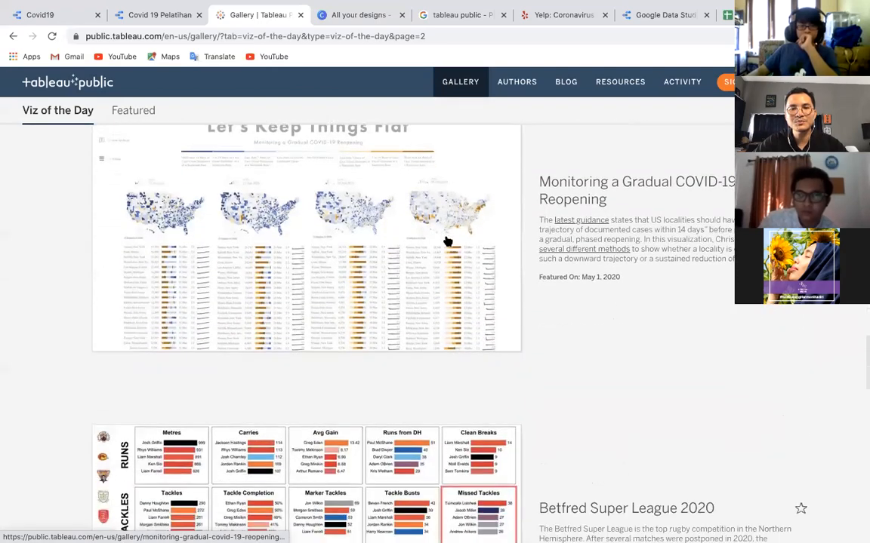
scroll(446, 241, "down", 5)
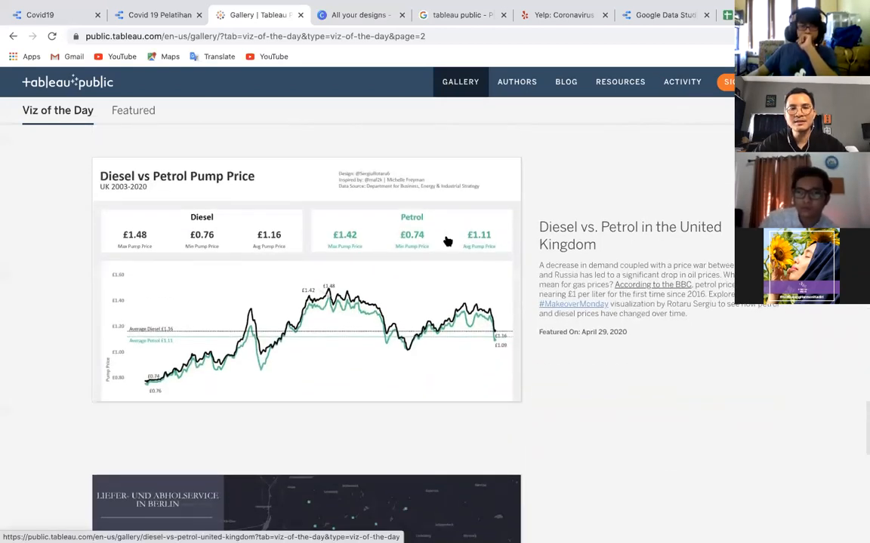
scroll(447, 241, "down", 1)
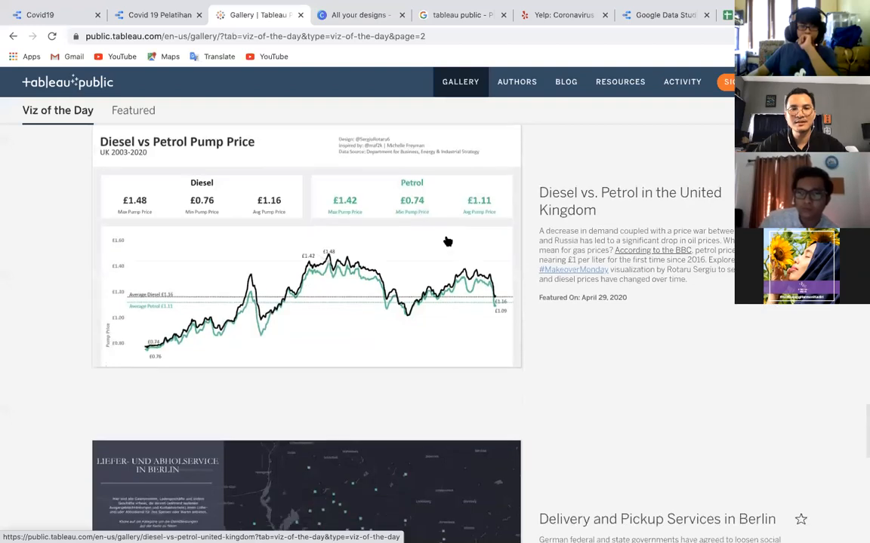
scroll(448, 242, "down", 2)
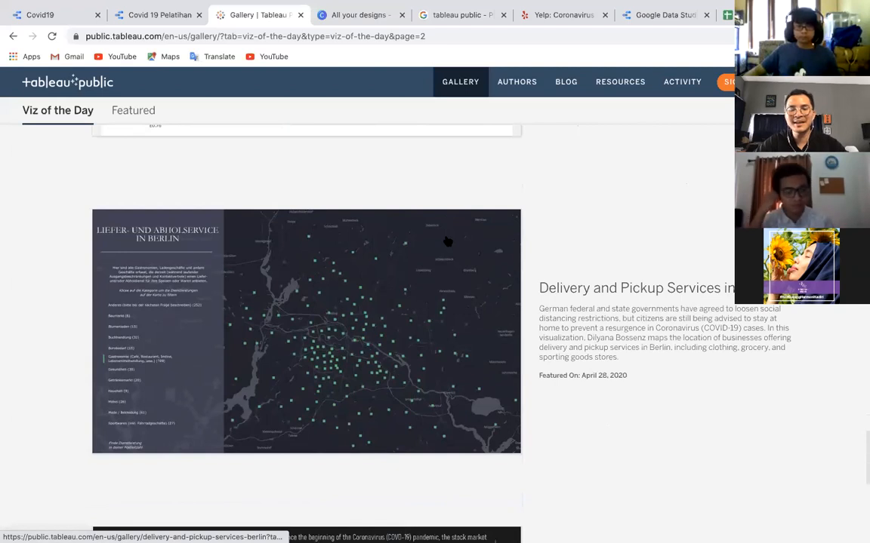
scroll(447, 241, "down", 4)
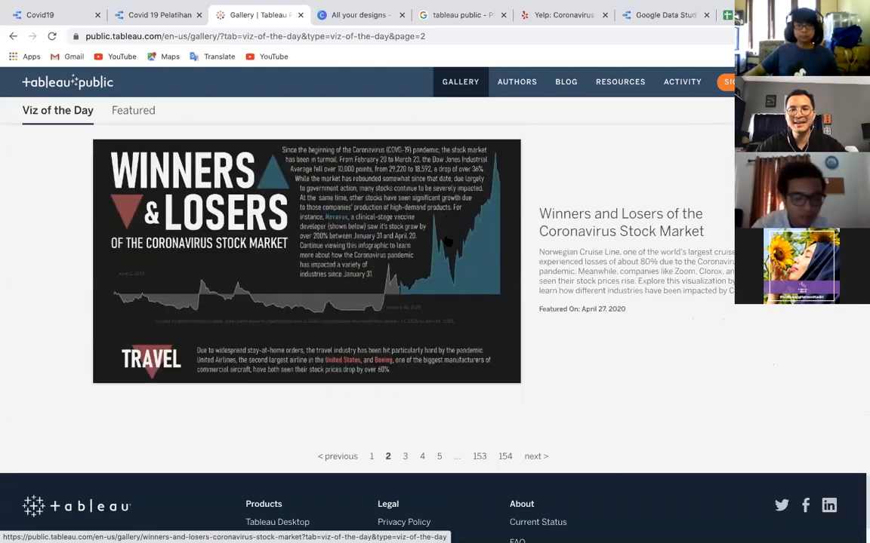
scroll(449, 242, "down", 1)
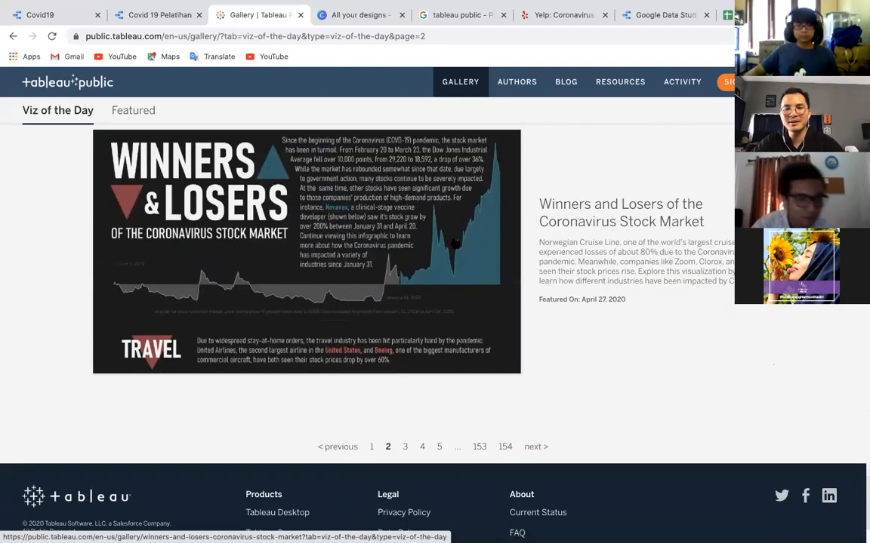
left_click(371, 447)
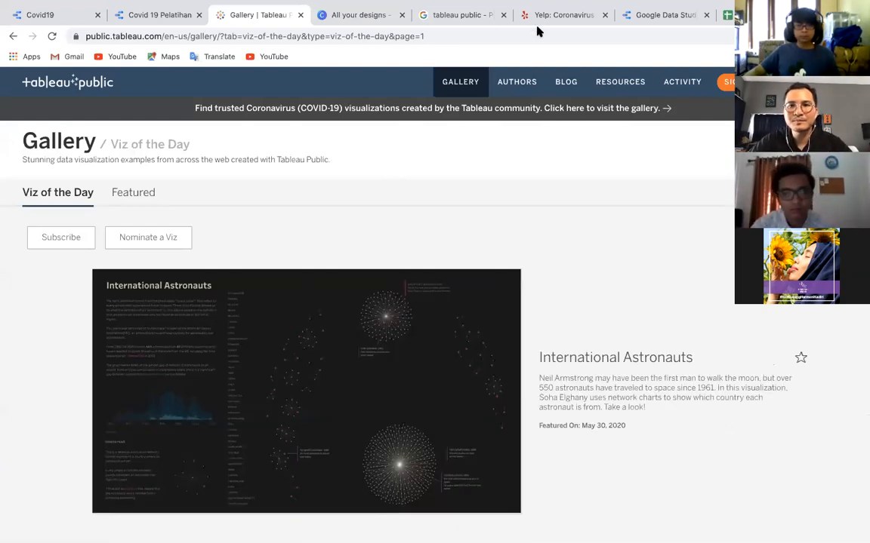
Review the Yelp Coronavirus Economic Impact Report, examining the charts of rising and falling business categories.
left_click(587, 19)
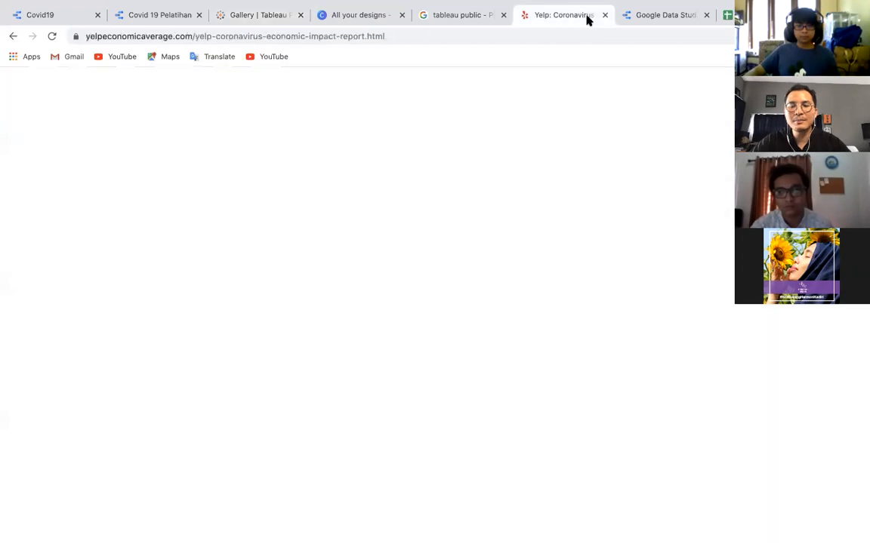
scroll(554, 198, "up", 15)
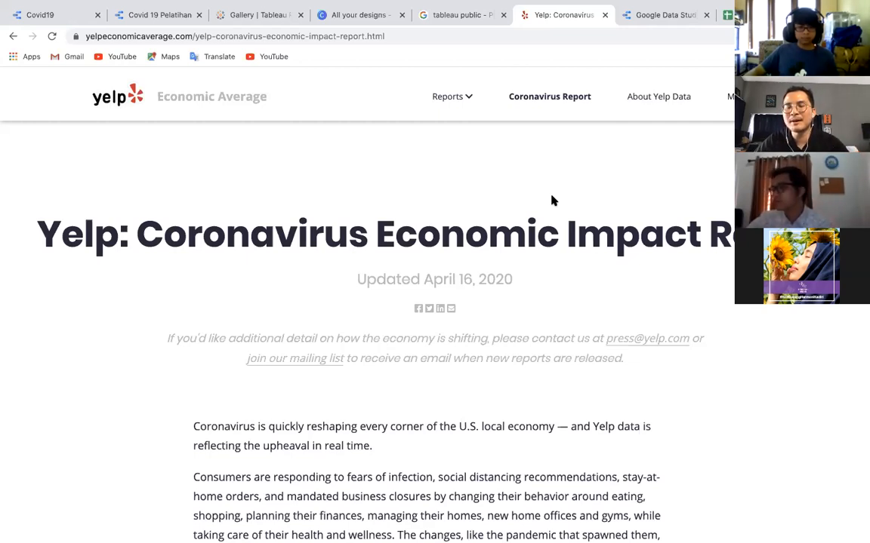
scroll(463, 254, "down", 3)
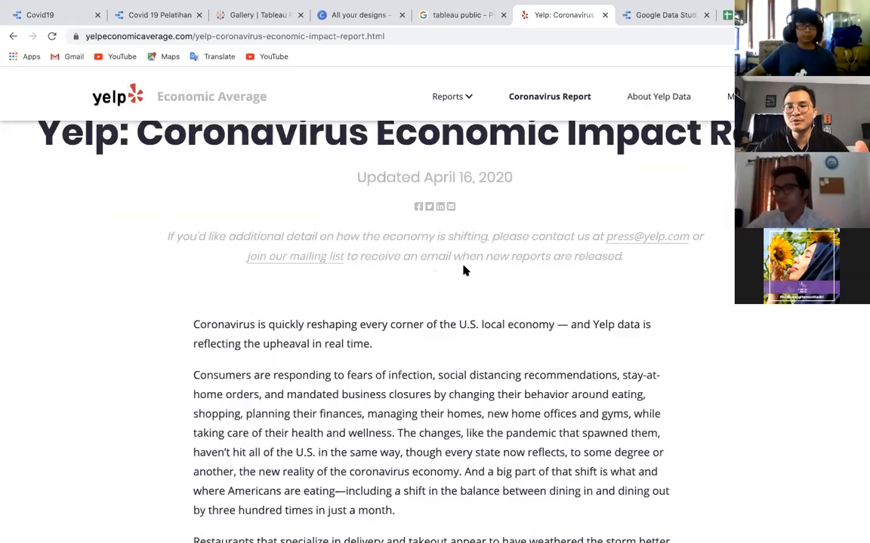
scroll(463, 270, "down", 20)
scroll(463, 271, "down", 2)
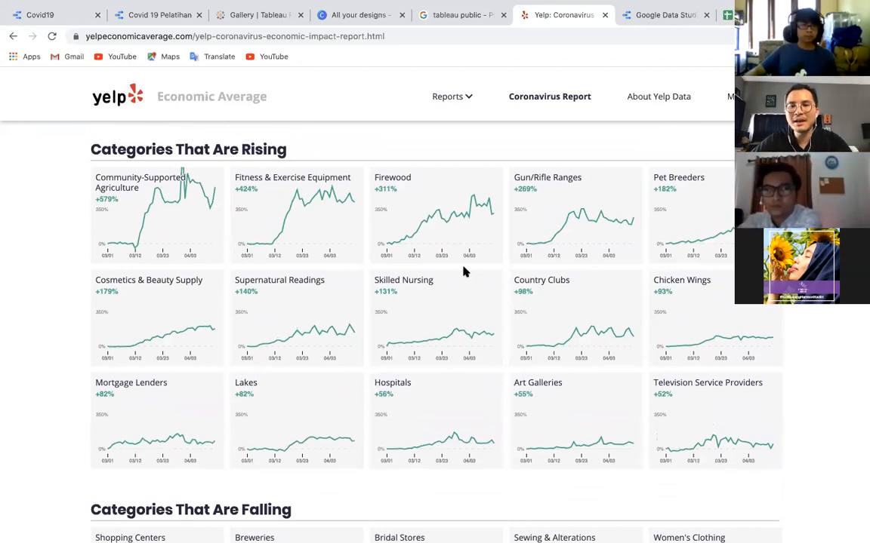
scroll(463, 272, "down", 1)
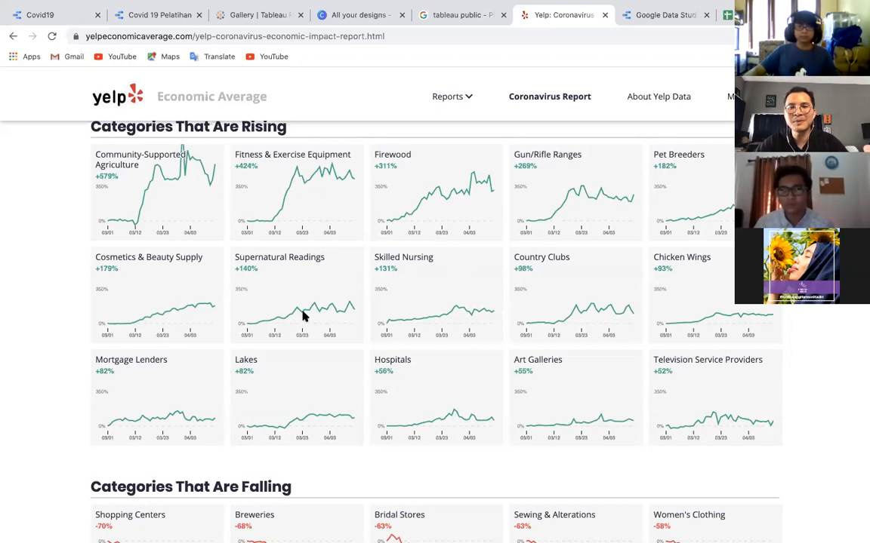
scroll(301, 316, "down", 2)
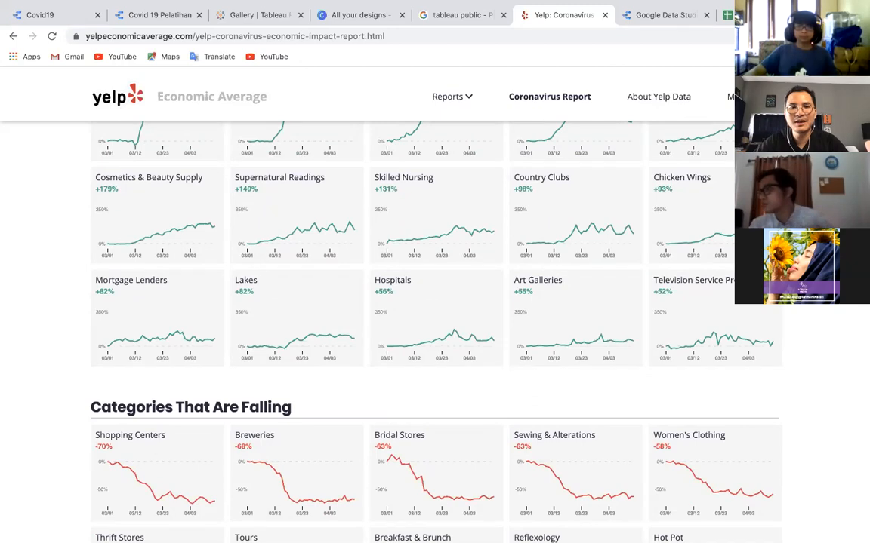
scroll(603, 299, "down", 1)
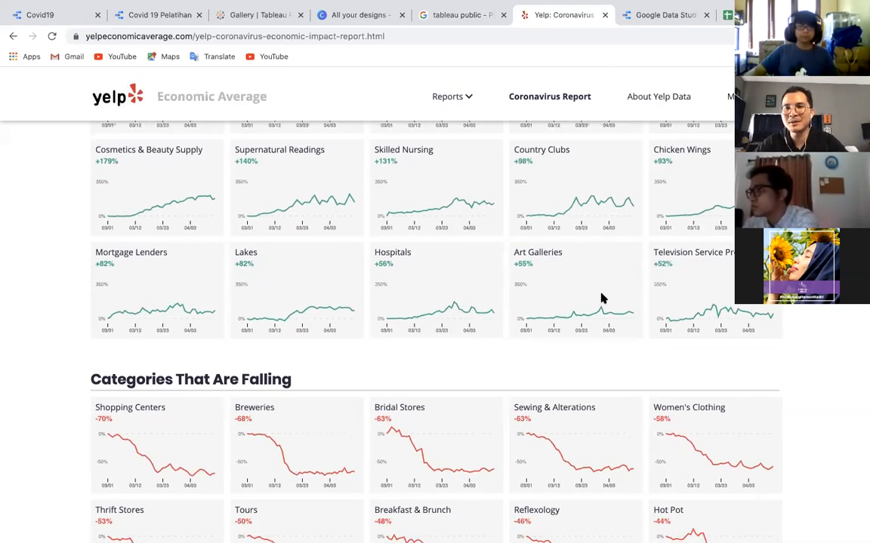
Examine the remaining charts under Categories That Are Falling in the Yelp report.
scroll(602, 298, "down", 2)
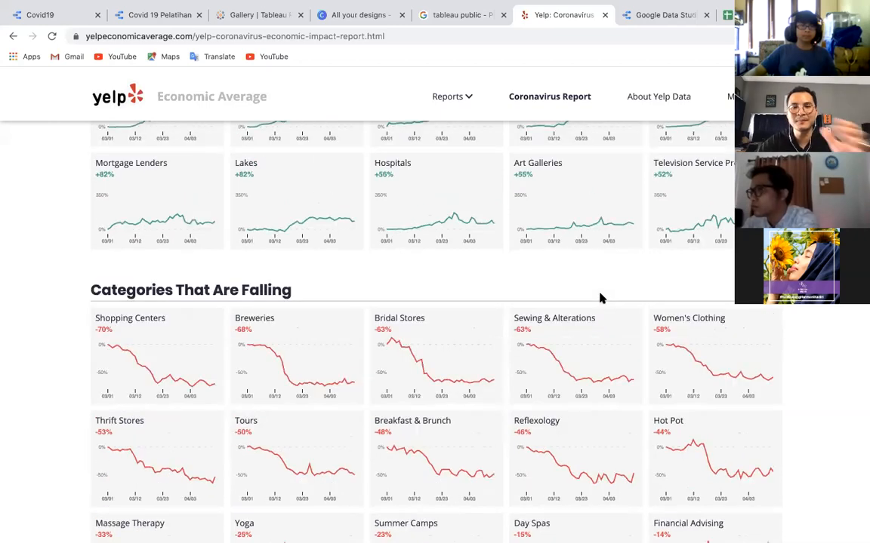
scroll(602, 299, "down", 2)
scroll(602, 299, "down", 1)
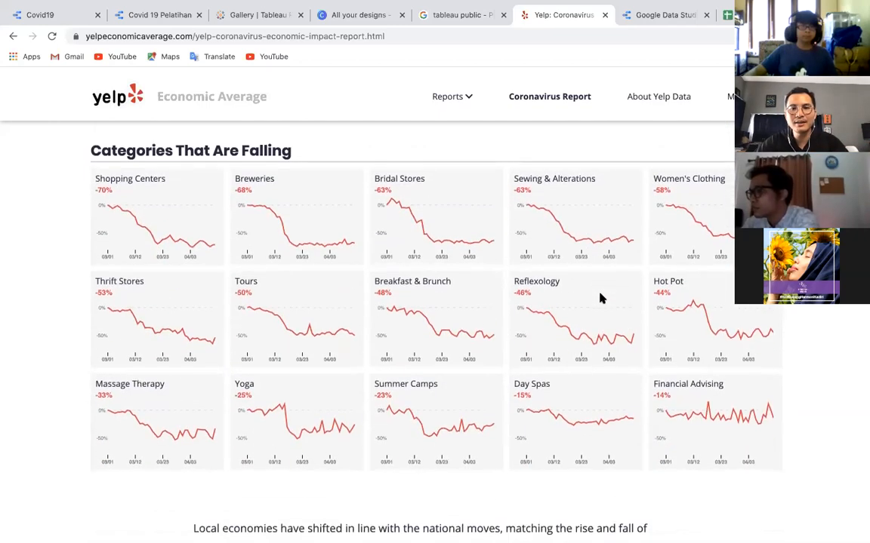
scroll(601, 299, "down", 4)
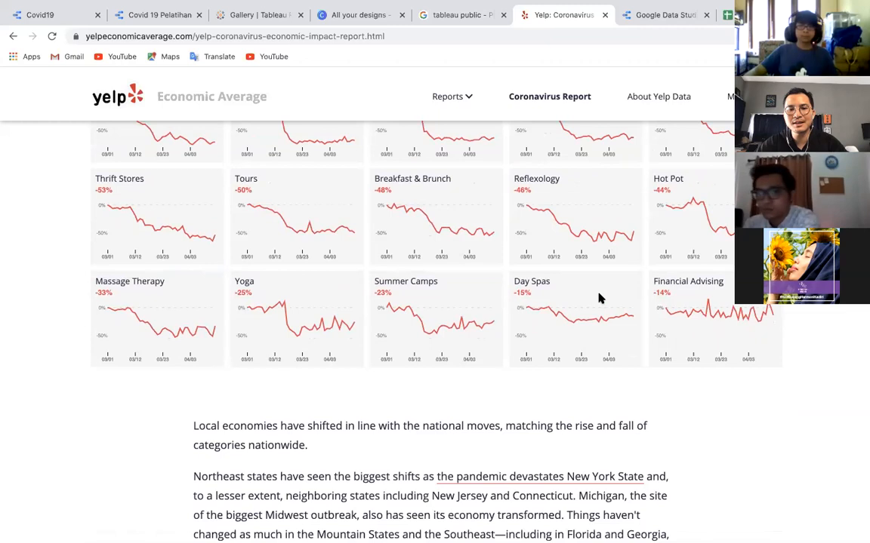
Examine the US bubble map of outbreak size and impact on business, checking the tooltips for Indiana, New Jersey and Connecticut.
scroll(601, 299, "down", 8)
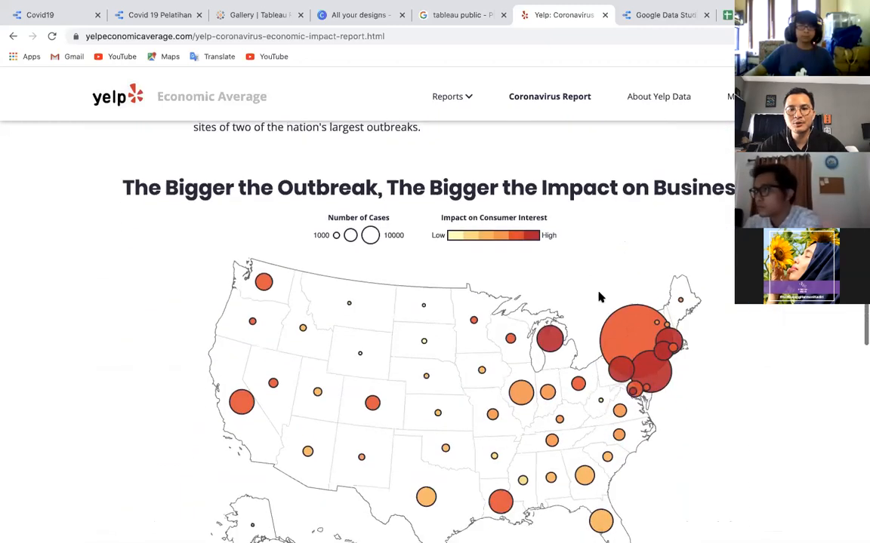
scroll(601, 297, "down", 1)
scroll(601, 297, "up", 1)
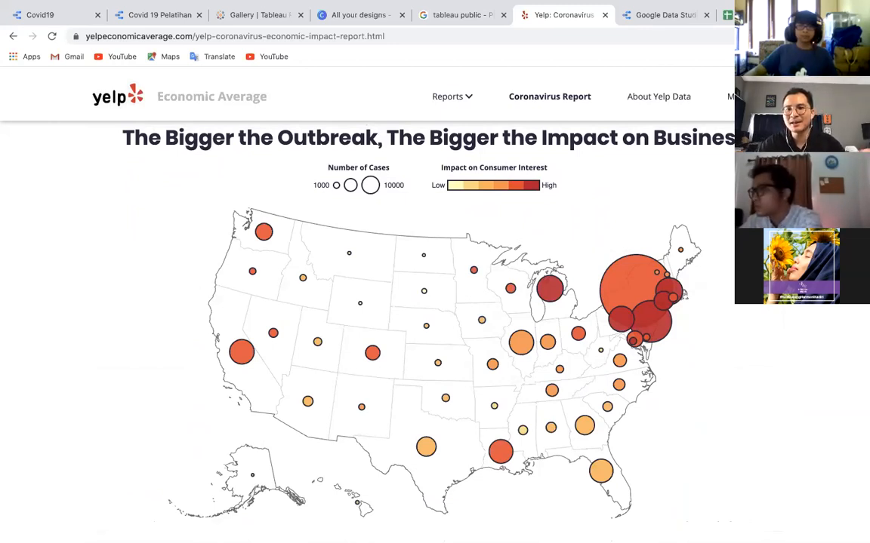
mouse_move(658, 268)
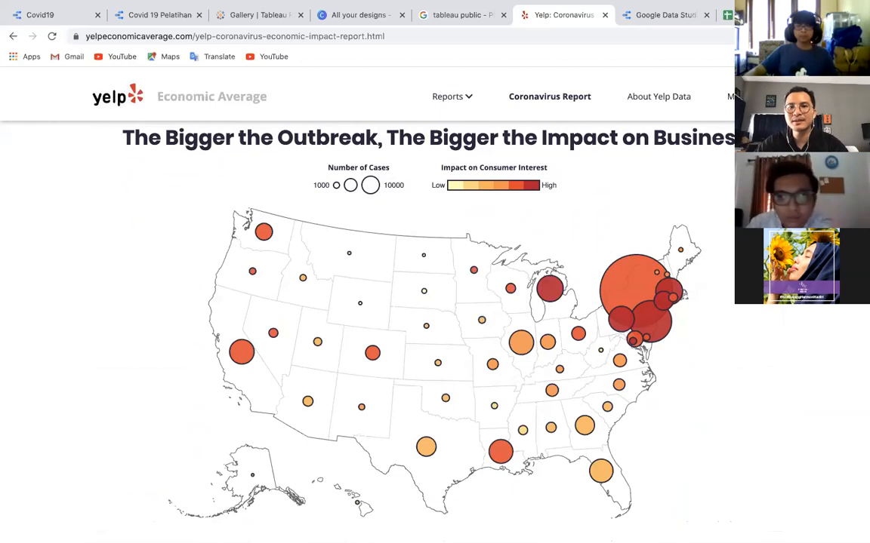
scroll(423, 339, "down", 1)
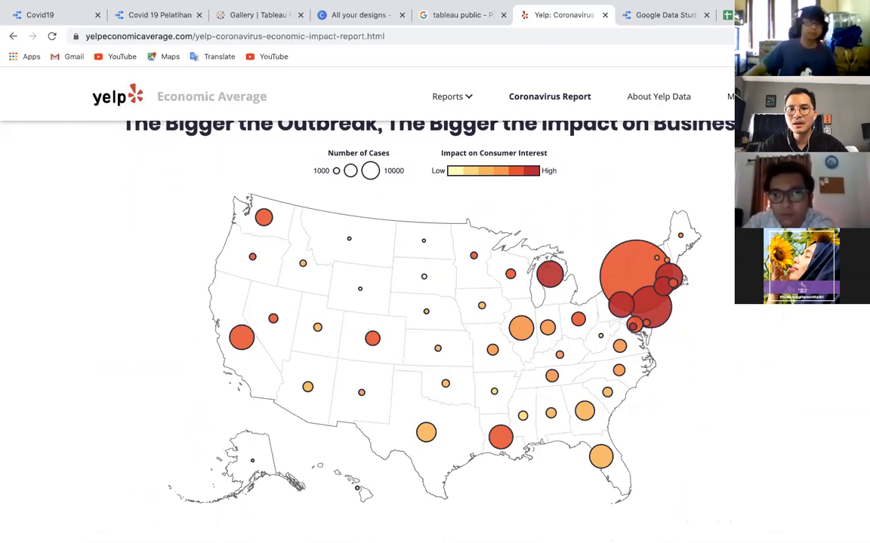
scroll(423, 340, "up", 1)
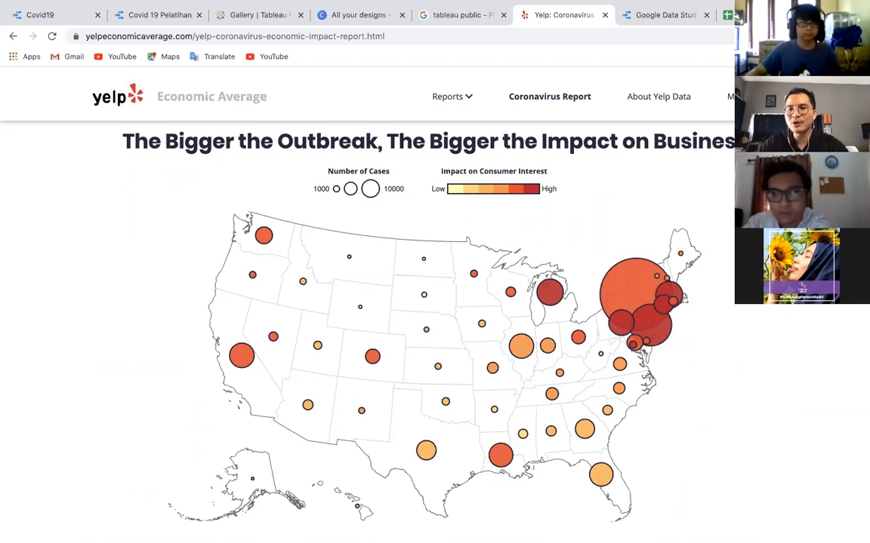
scroll(435, 193, "down", 1)
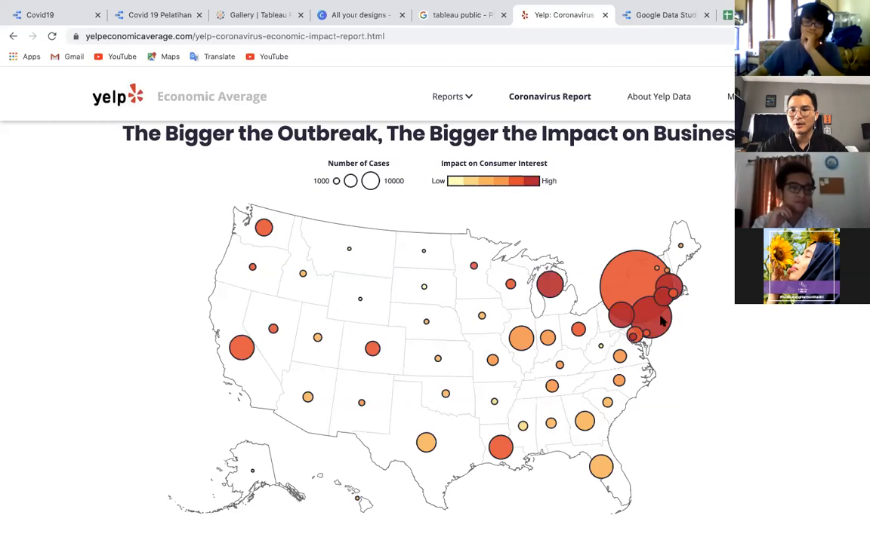
mouse_move(653, 321)
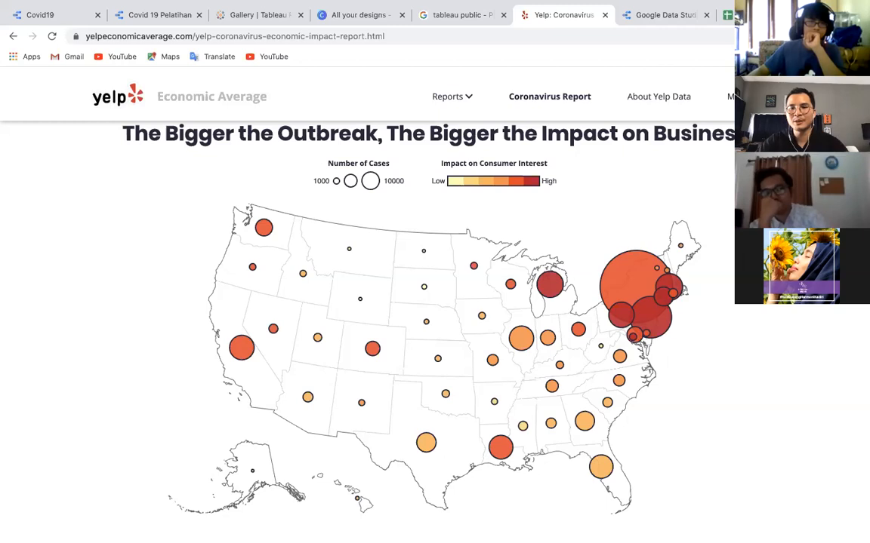
scroll(435, 317, "down", 2)
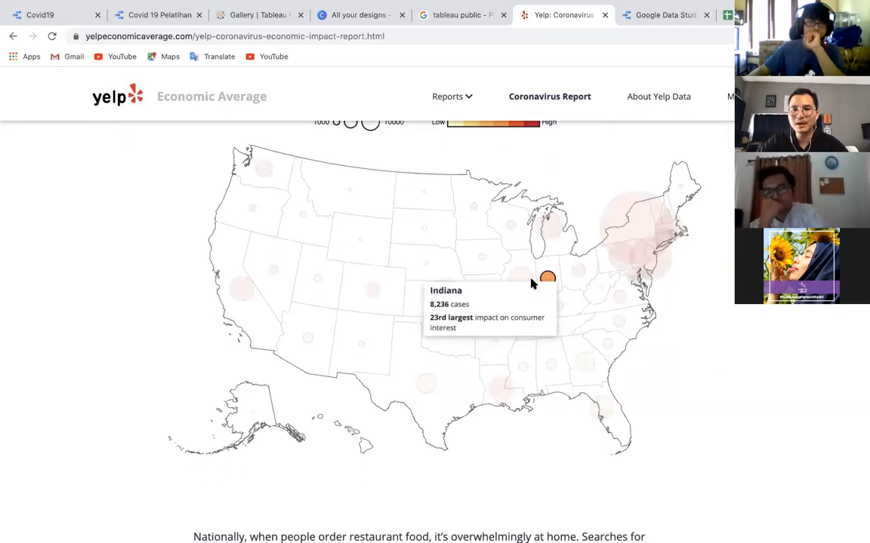
mouse_move(522, 280)
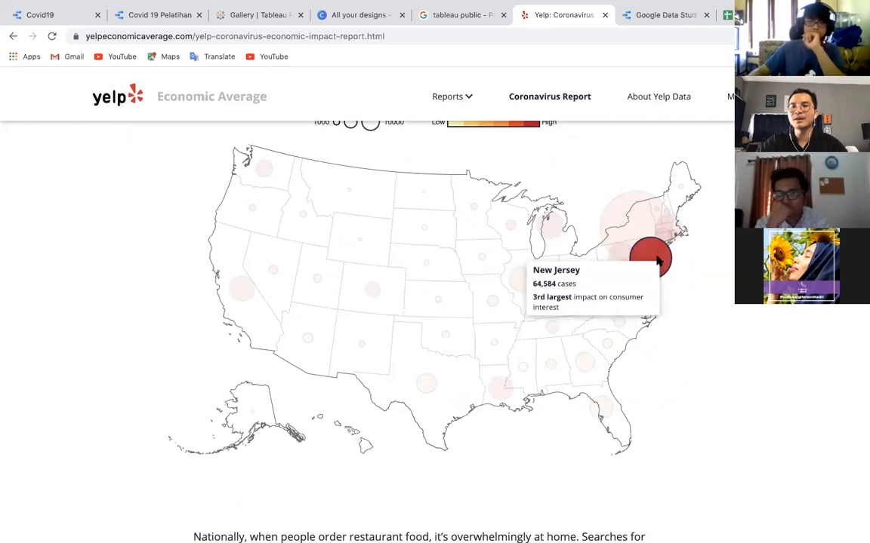
mouse_move(664, 243)
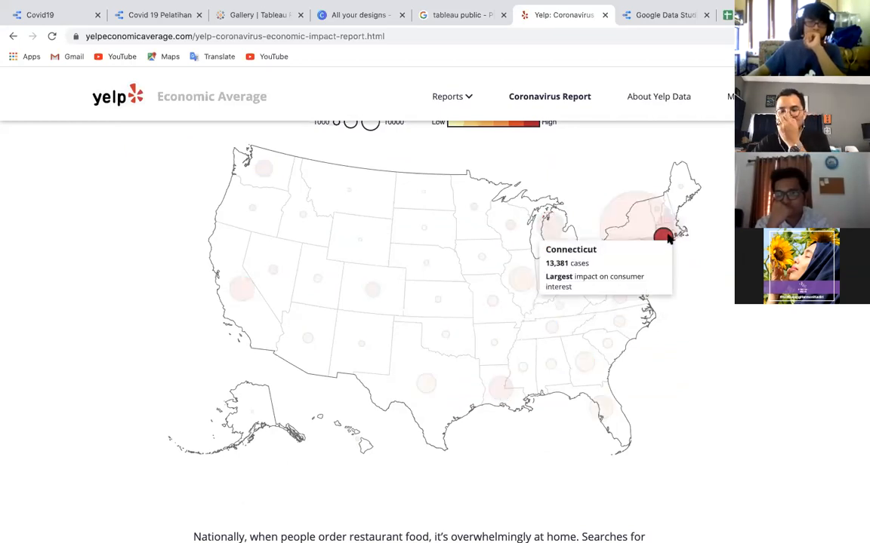
Examine the "Delivery and Take-Out are Replacing Dine-In" area chart and its date tooltips.
scroll(654, 248, "down", 3)
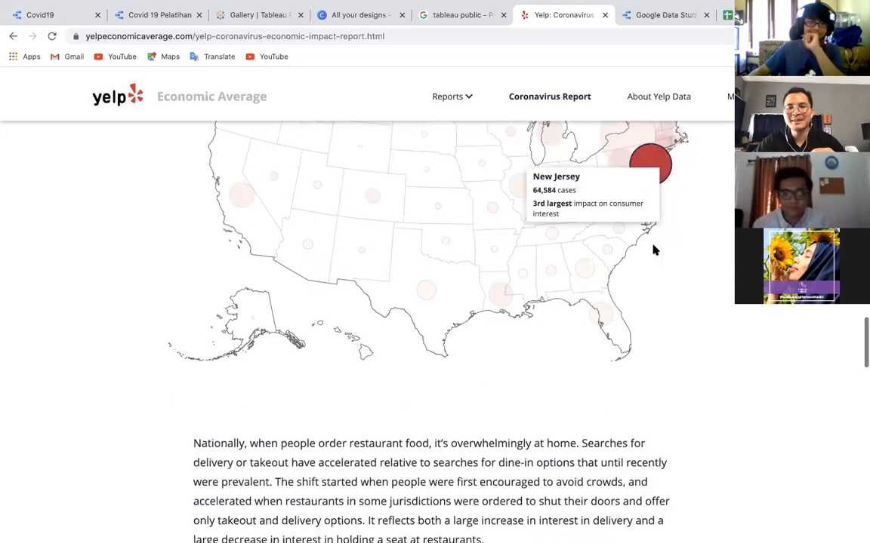
scroll(681, 234, "down", 8)
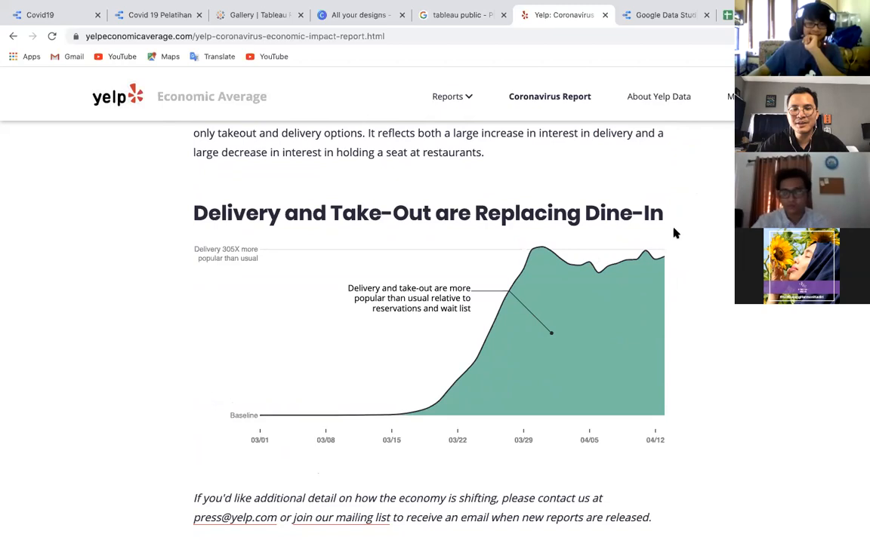
mouse_move(530, 345)
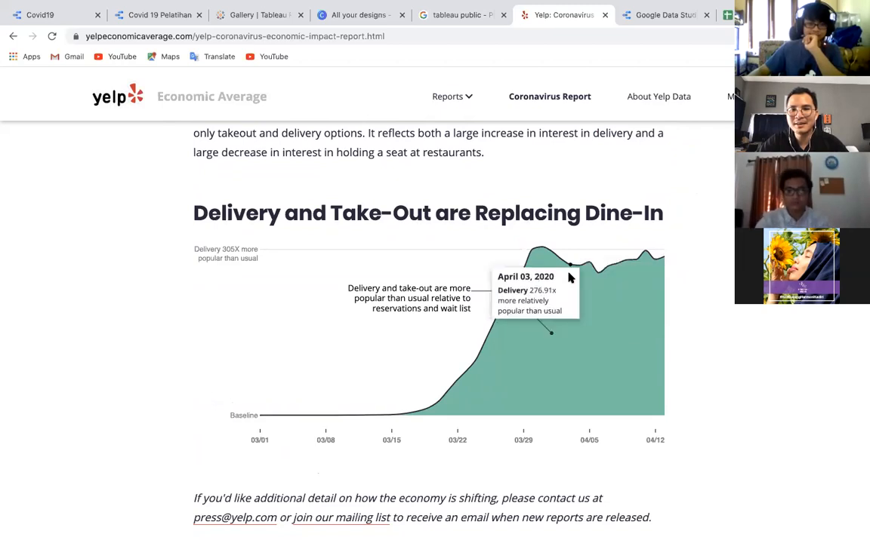
scroll(545, 373, "down", 4)
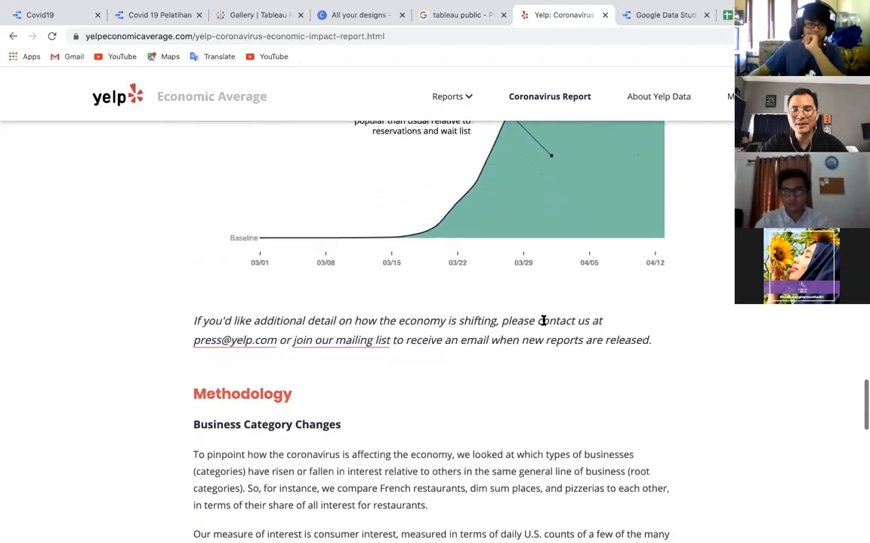
scroll(541, 320, "up", 3)
scroll(544, 326, "up", 1)
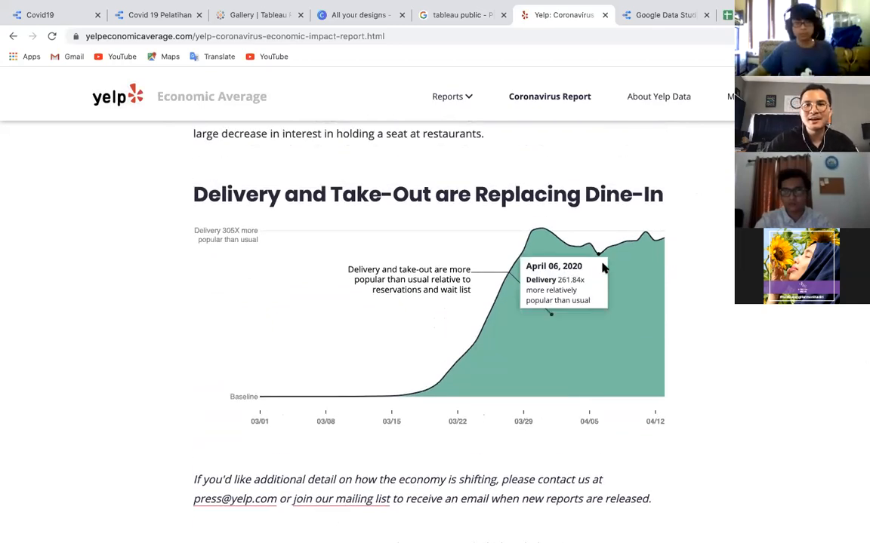
Switch to the pelatihan_tableau_covid19_dunia workbook in Excel and view the first columns and header row of the data.
mouse_move(527, 8)
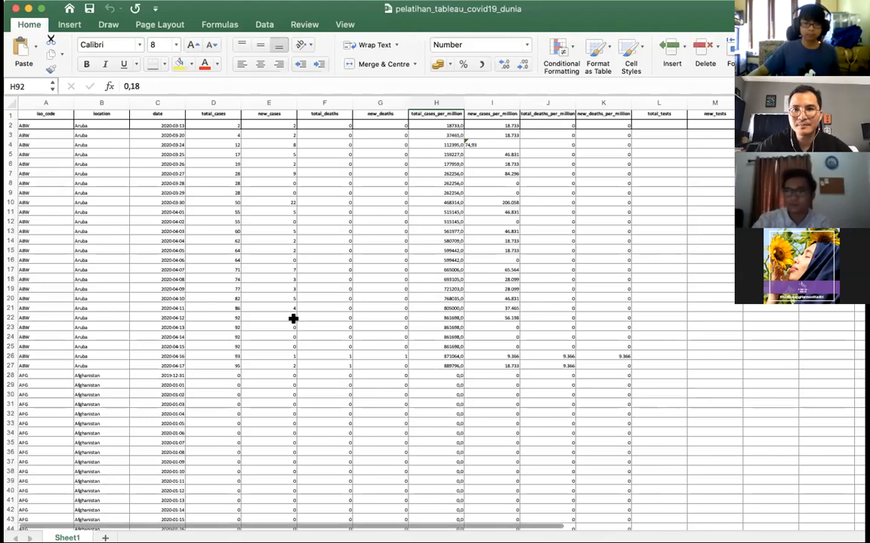
scroll(293, 318, "up", 5)
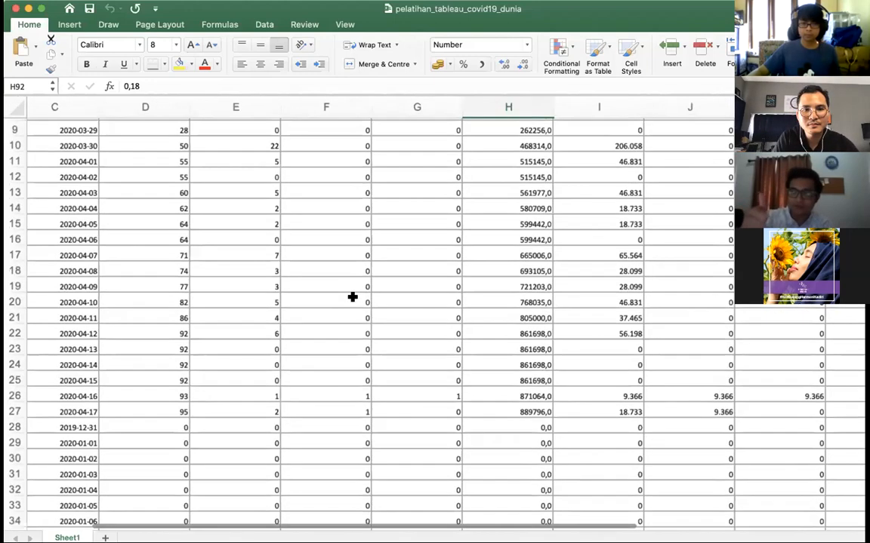
scroll(352, 296, "left", 3)
scroll(352, 296, "up", 5)
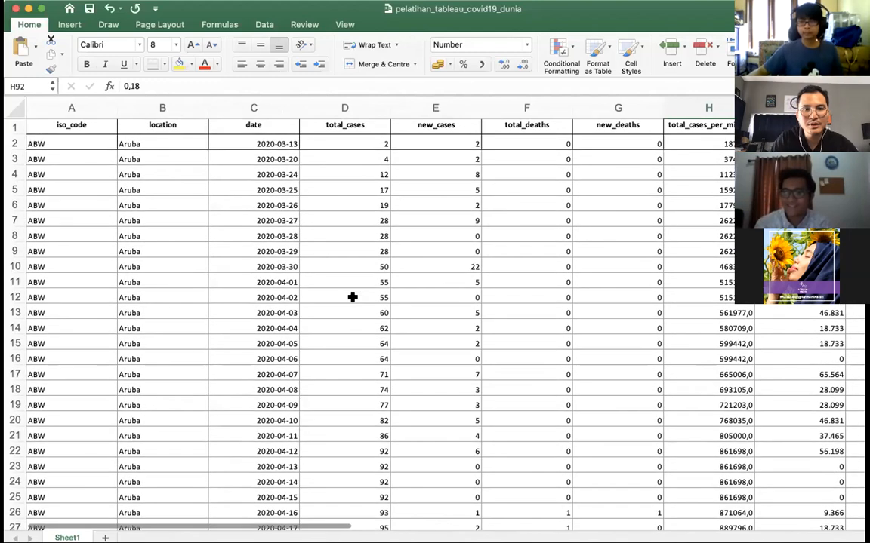
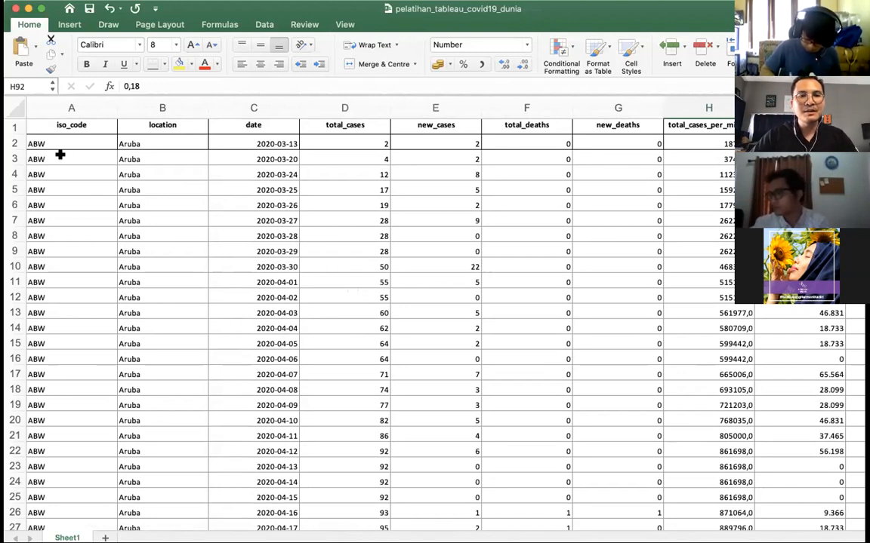
Insert an empty row above the header row in Sheet1, and delete that row again.
left_click(16, 125)
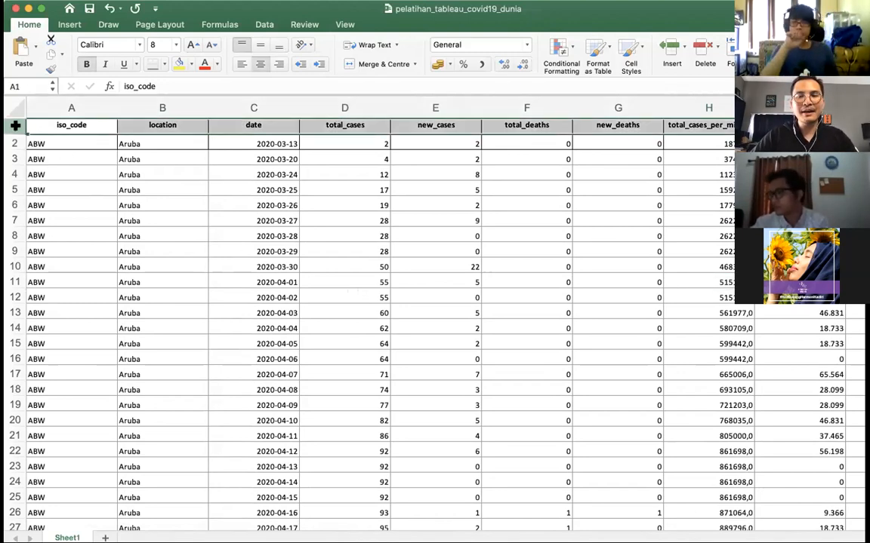
scroll(27, 127, "up", 3)
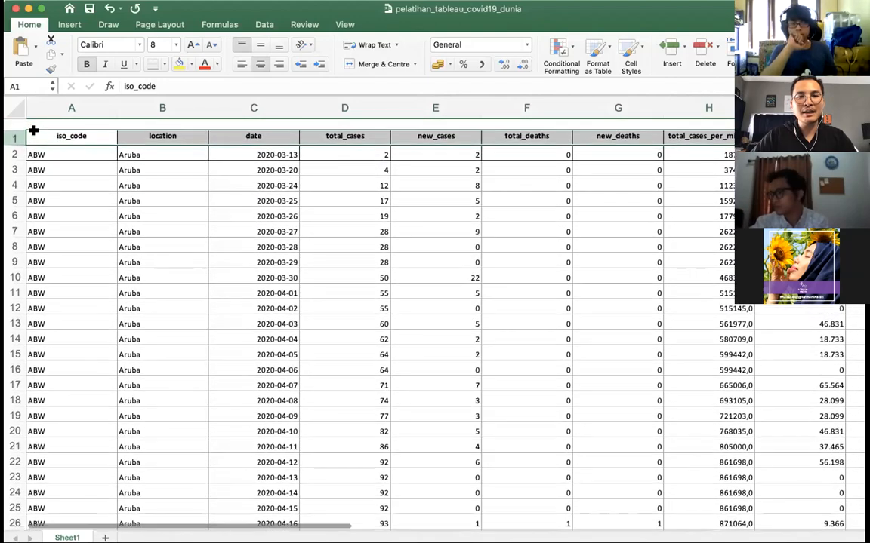
right_click(15, 125)
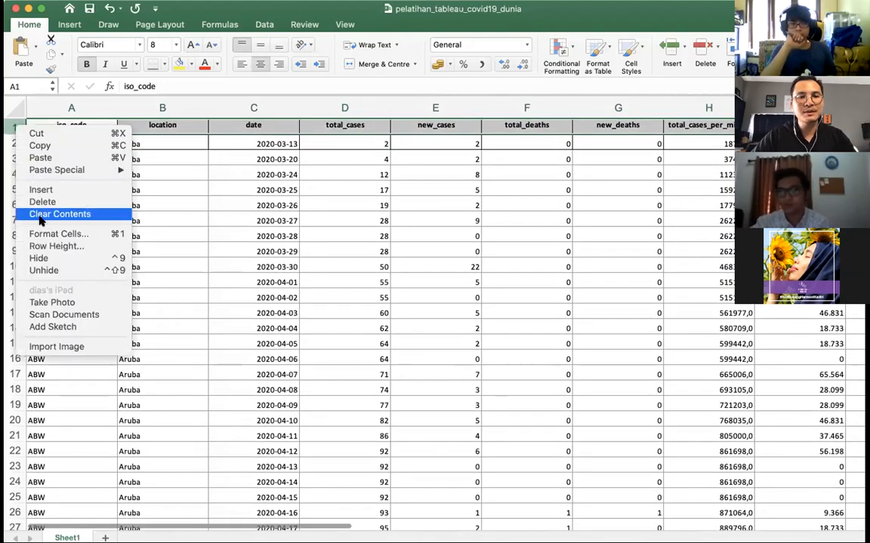
left_click(40, 190)
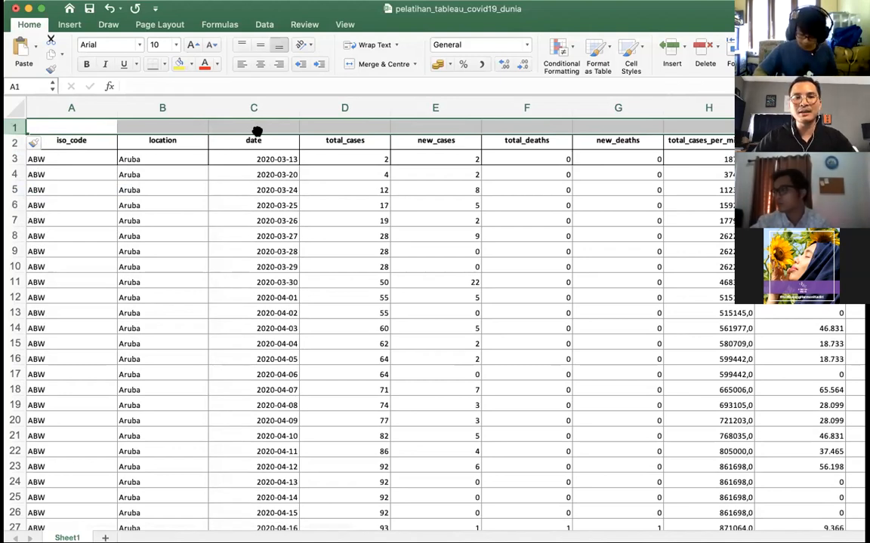
right_click(15, 126)
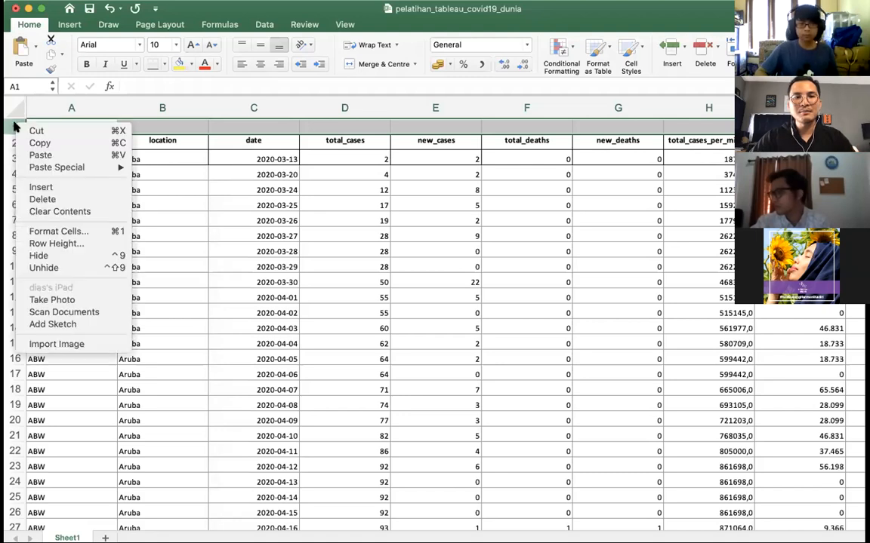
left_click(66, 202)
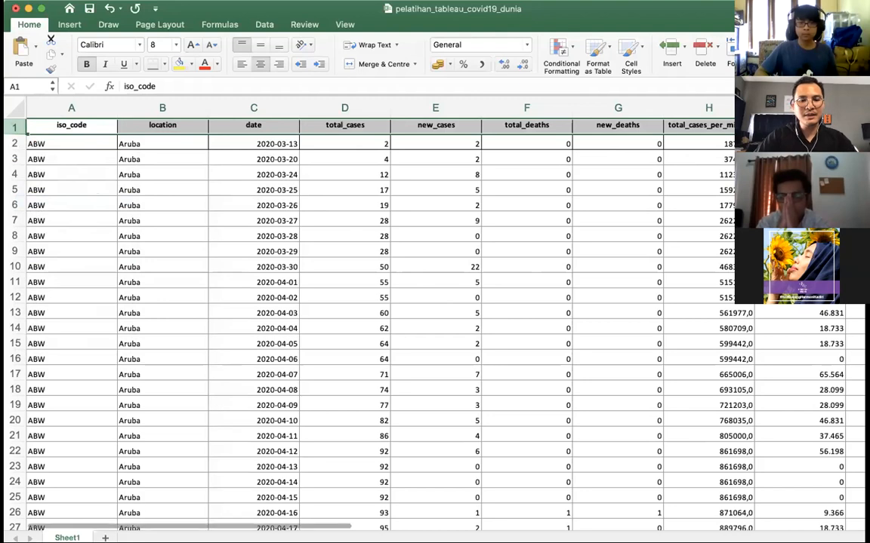
Add a new worksheet and enter the column headers ID, Kota, Tahun and Penjualan in cells A1 to D1.
left_click(105, 538)
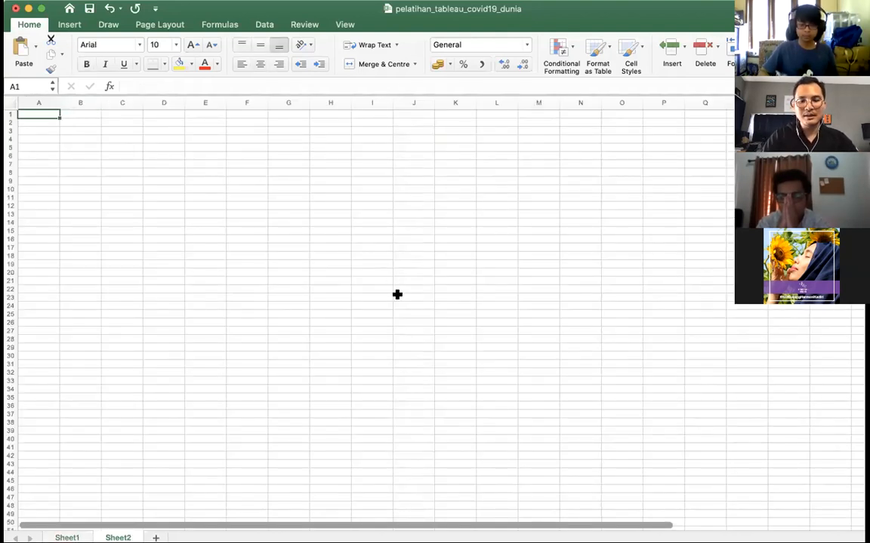
type("No")
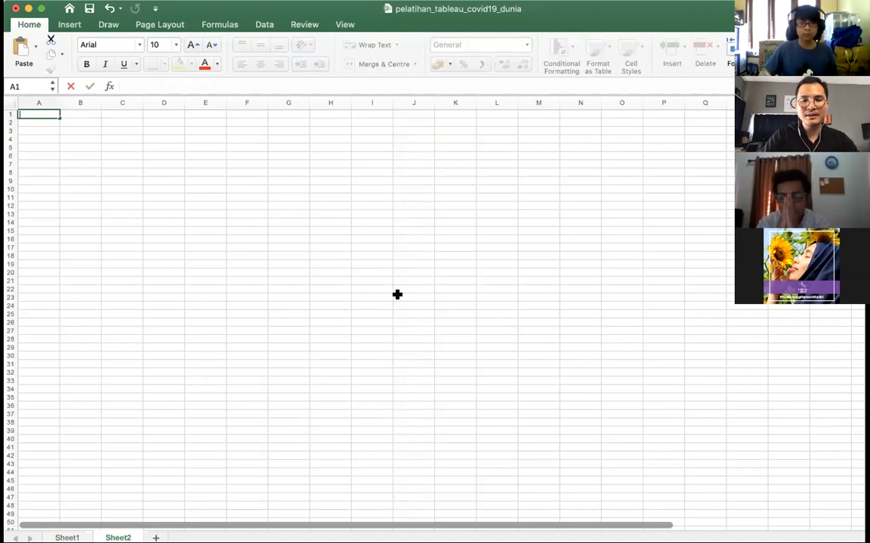
key("Tab")
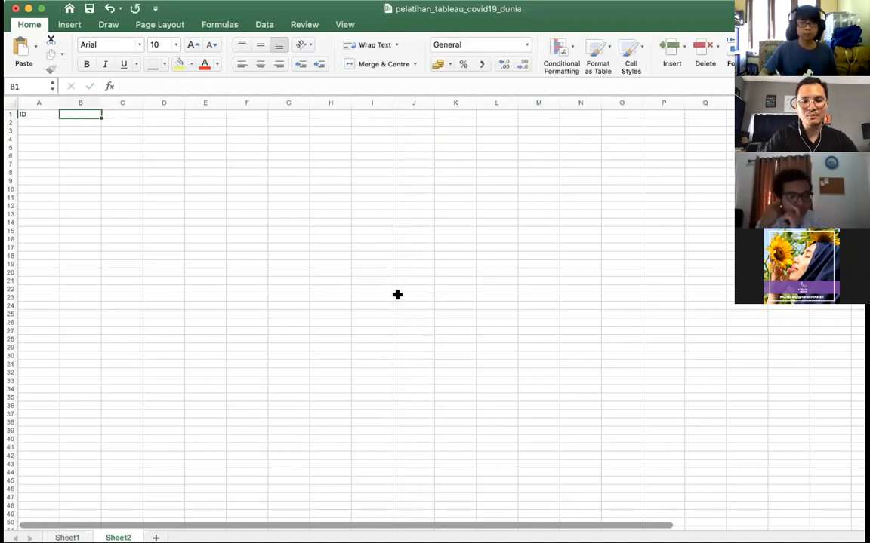
type("Kota")
key("Tab")
type("T")
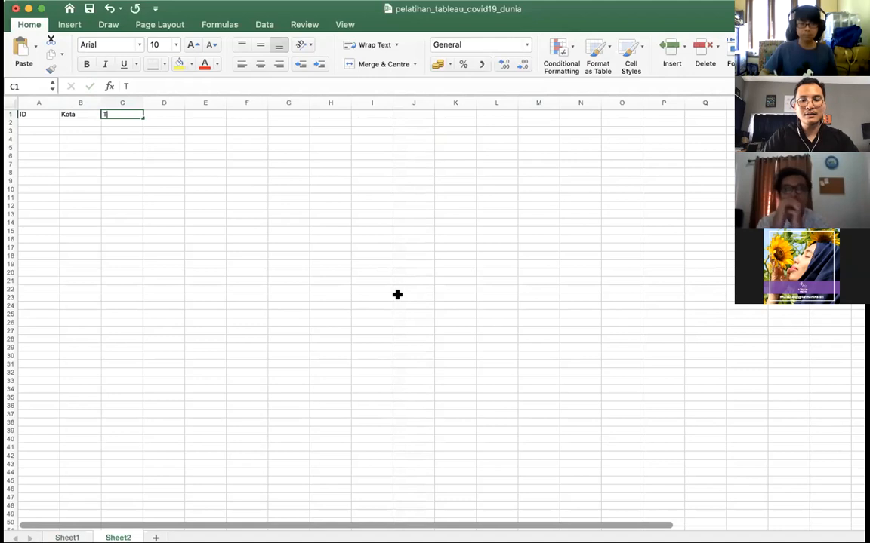
type("ahun")
key("Tab")
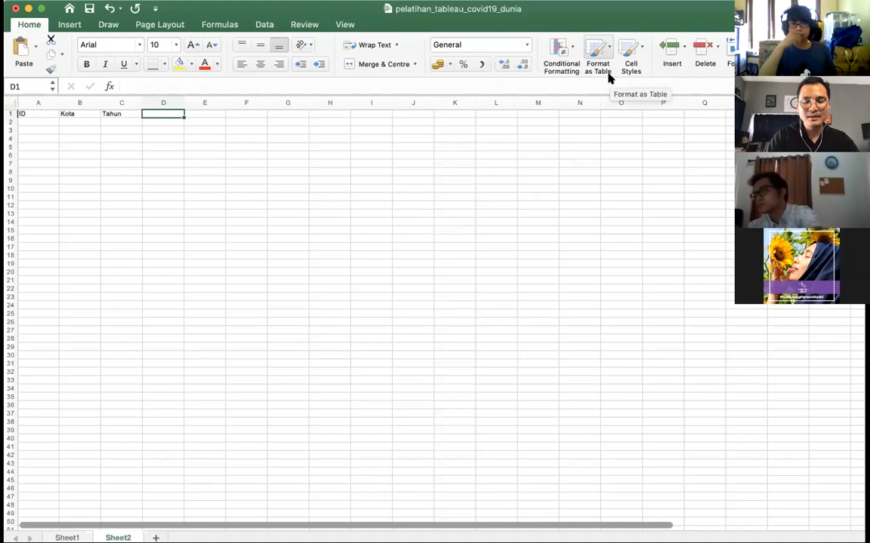
type("Penjual")
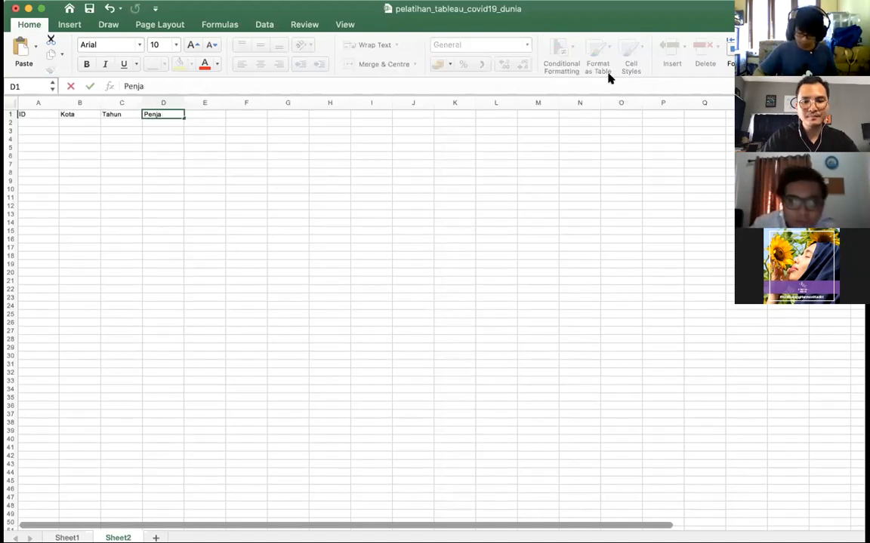
type("an")
key("Return")
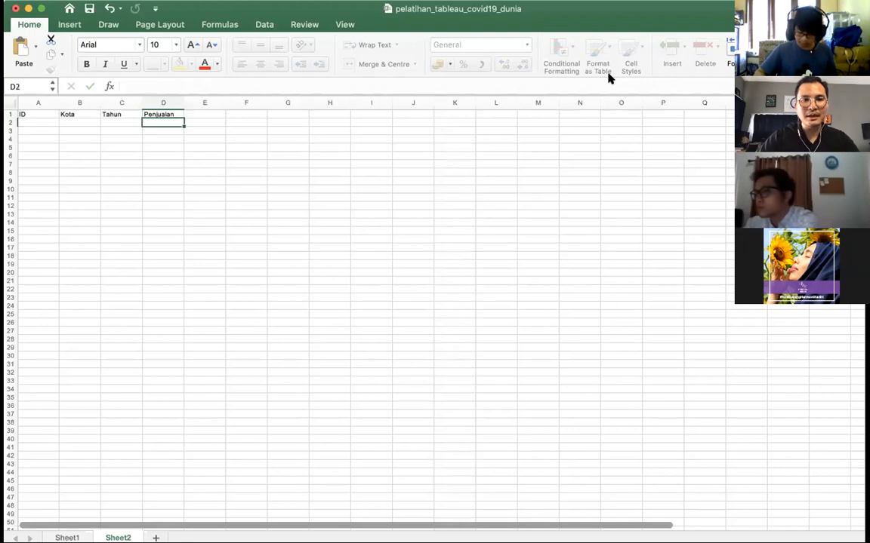
Enter the ID values 1, 2, 3 and 4 in cells A2 to A5.
left_click(28, 123)
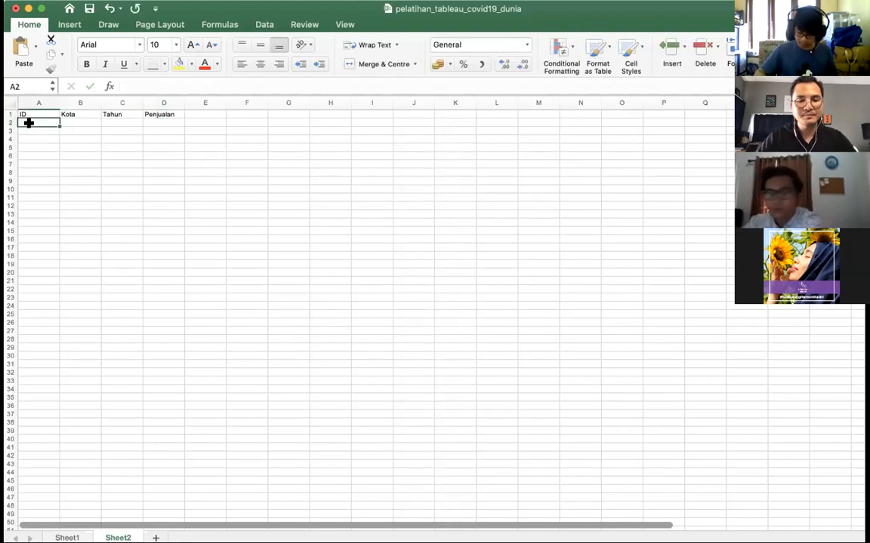
type("1")
key("Return")
type("2")
key("Return")
type("3")
key("Return")
type("4")
key("Return")
left_click(50, 139)
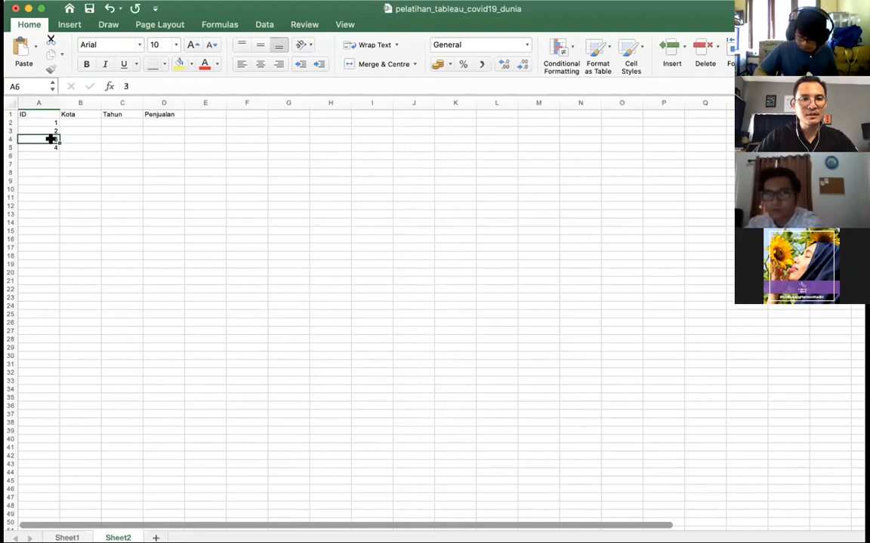
Enter Malang as the first Kota value in cell B2, correcting its misspelling.
left_click(90, 123)
type("M")
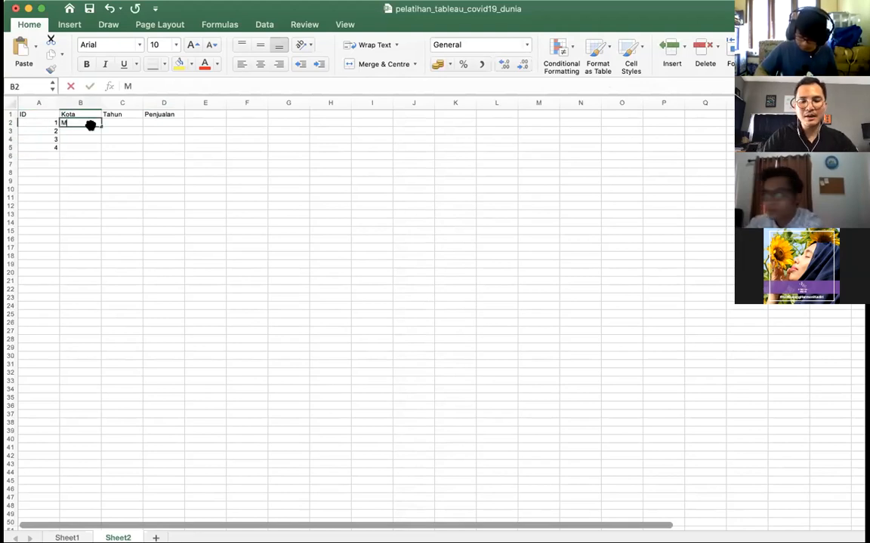
type("alam")
key("Return")
left_click(89, 125)
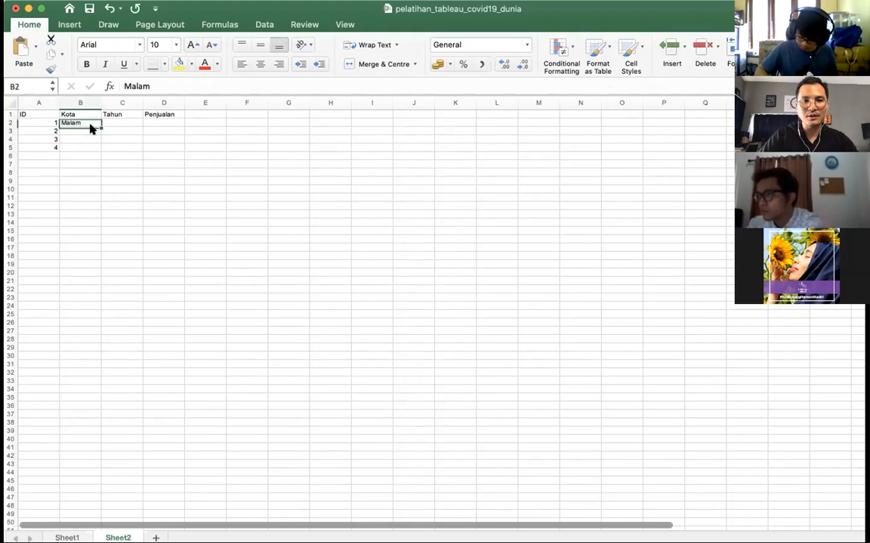
type("Malanng")
key("BackSpace")
key("BackSpace")
key("BackSpace")
type("ng")
key("Return")
Enter the Kota values Jakarta, Bali and Aceh in cells B3 to B5.
type("Jakart")
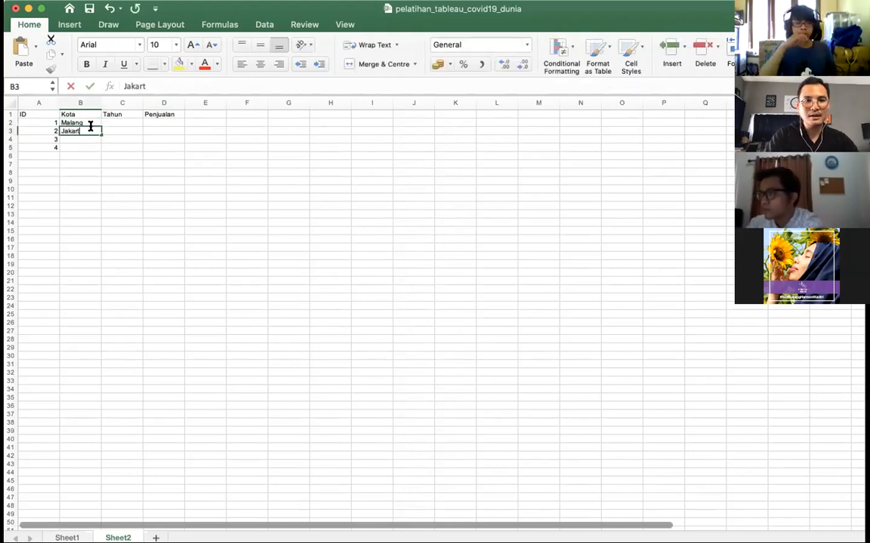
type("a")
key("Return")
type("Bali")
key("Return")
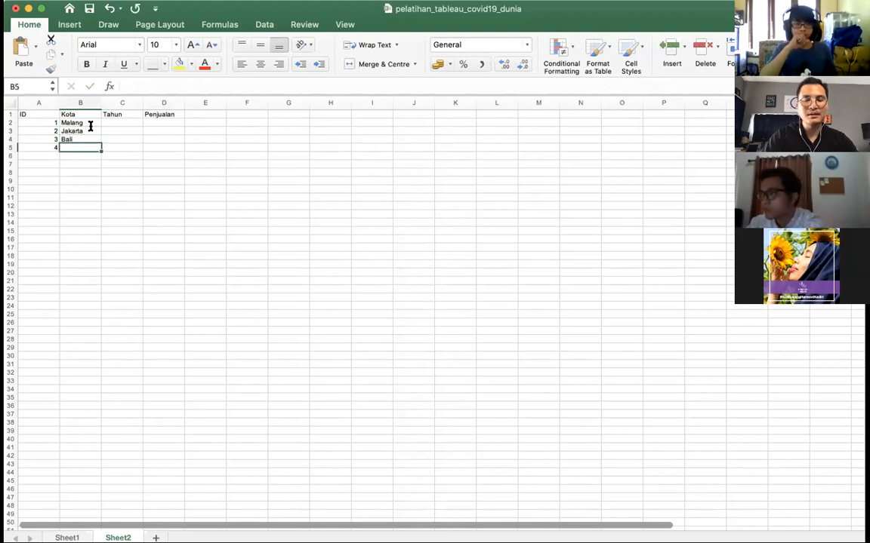
type("Aceh")
key("Tab")
key("Tab")
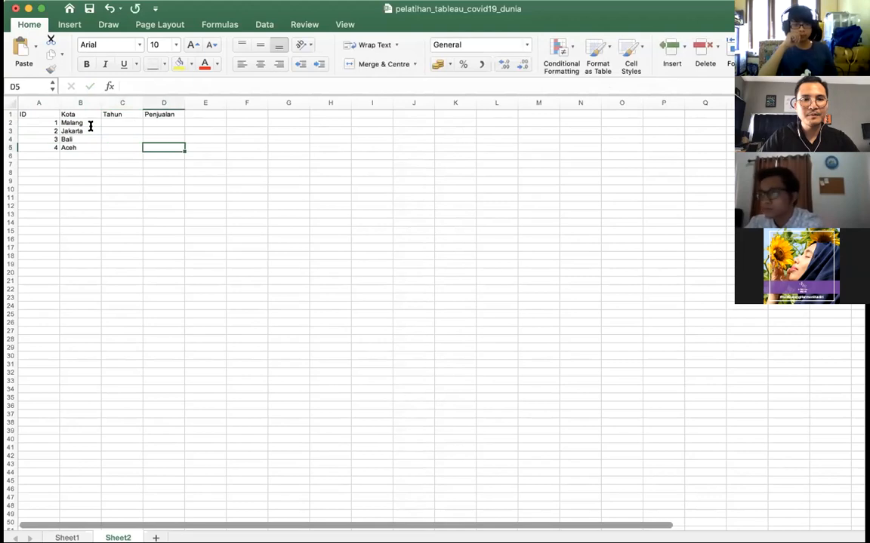
Insert two empty rows between the Malang row and the Jakarta row.
left_click(108, 155)
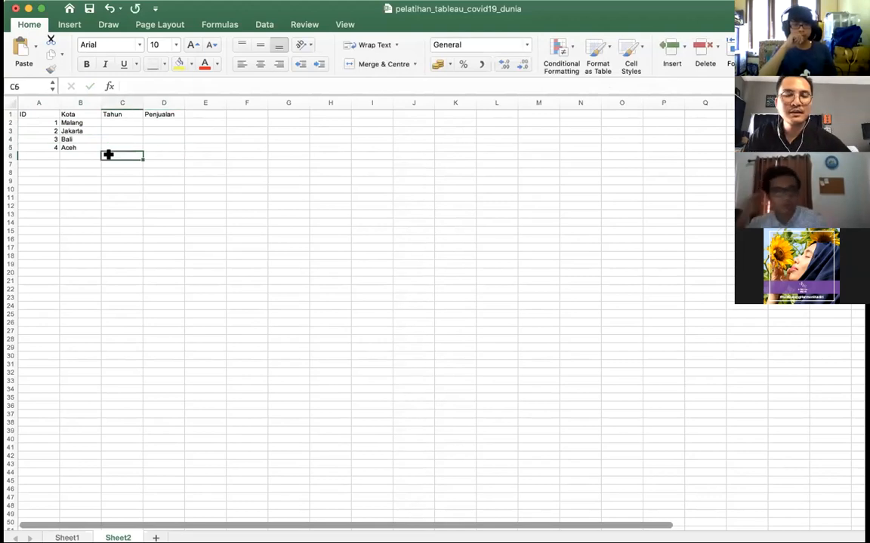
right_click(9, 131)
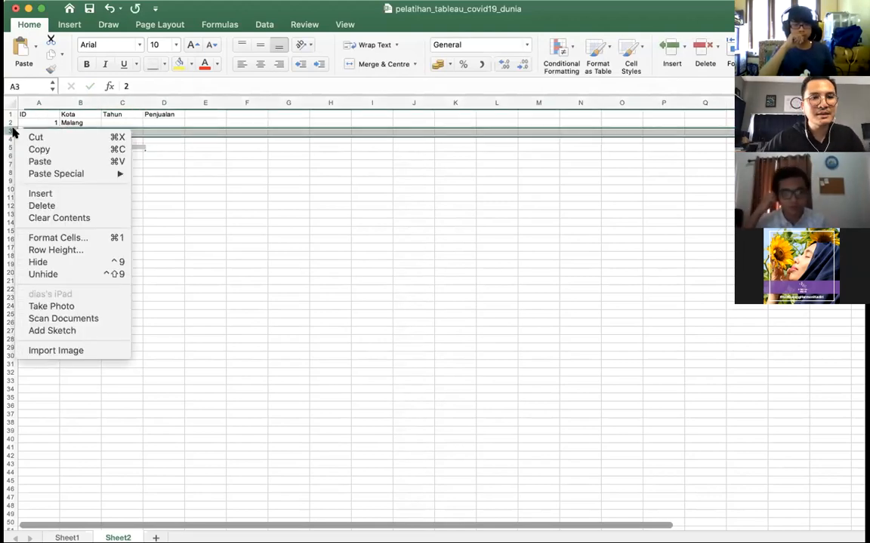
left_click(34, 193)
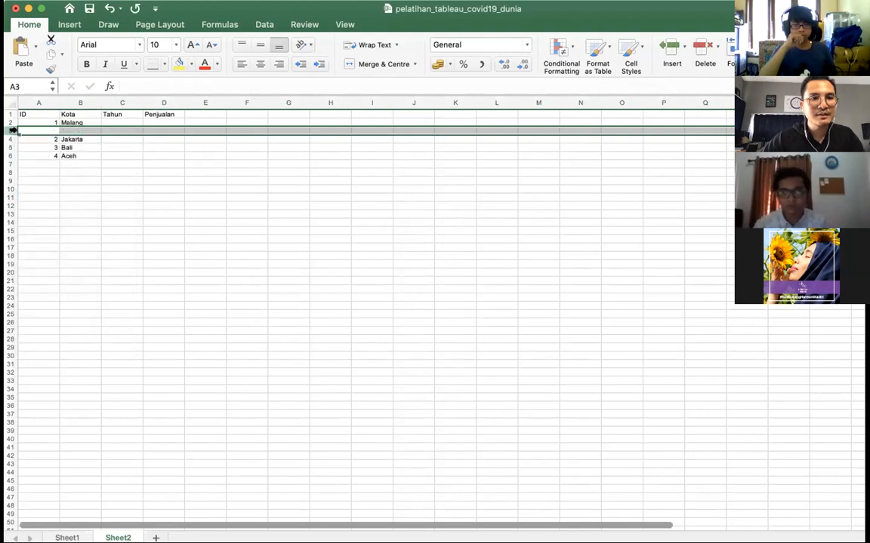
right_click(9, 131)
left_click(34, 194)
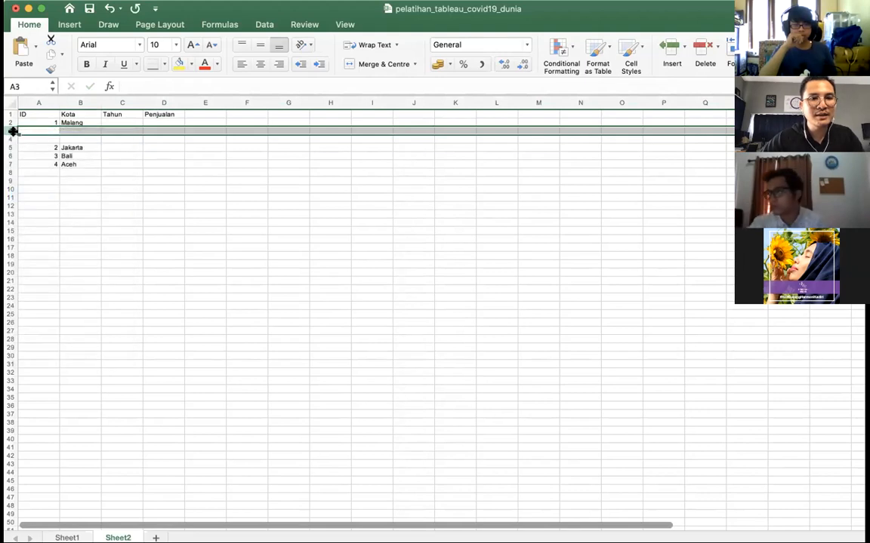
Enter the Tahun values 2020, 2021 and 2022 in cells C2 to C4, and fill Malang down to B4.
left_click(115, 118)
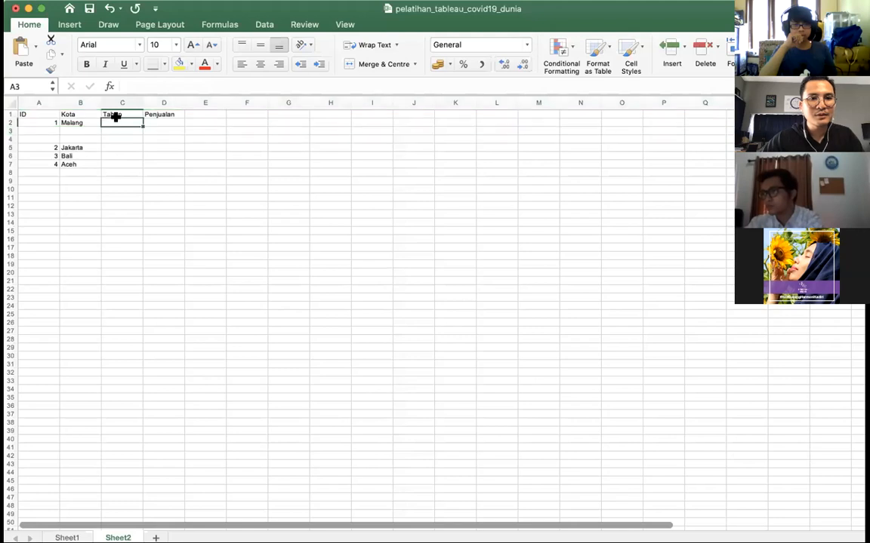
type("20")
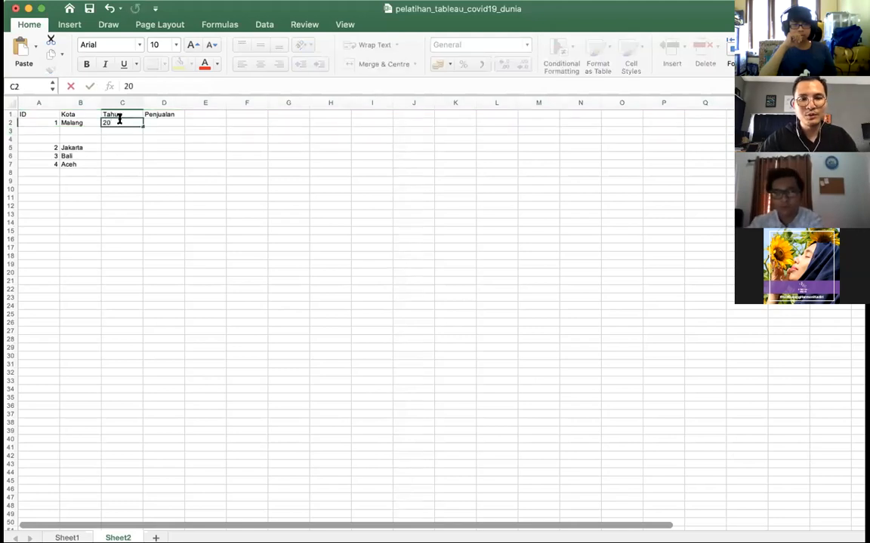
key("Return")
type("2021")
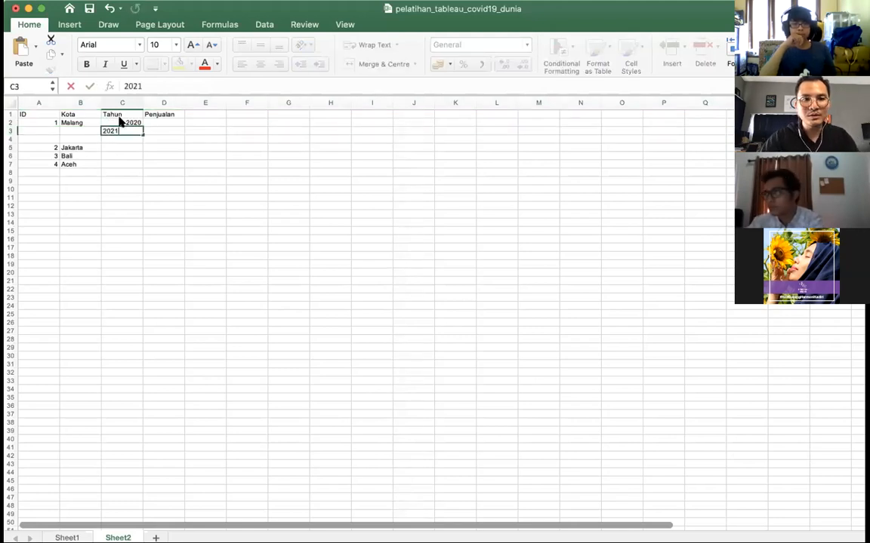
key("Return")
type("2022\\")
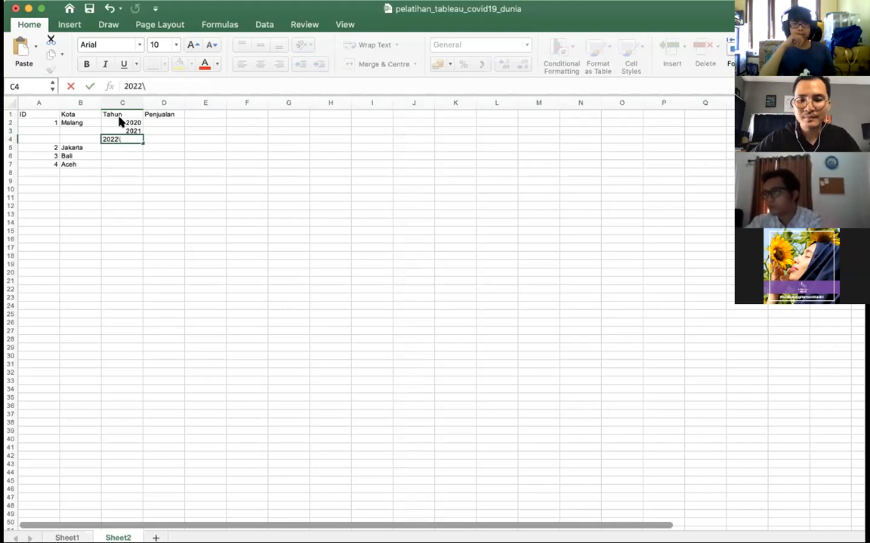
key("BackSpace")
key("Return")
left_click(78, 120)
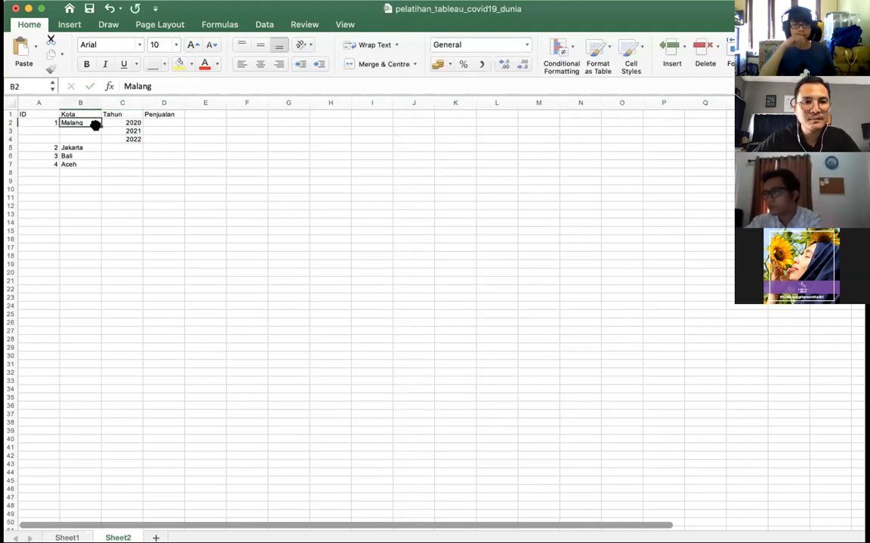
left_click_drag(97, 125, 98, 143)
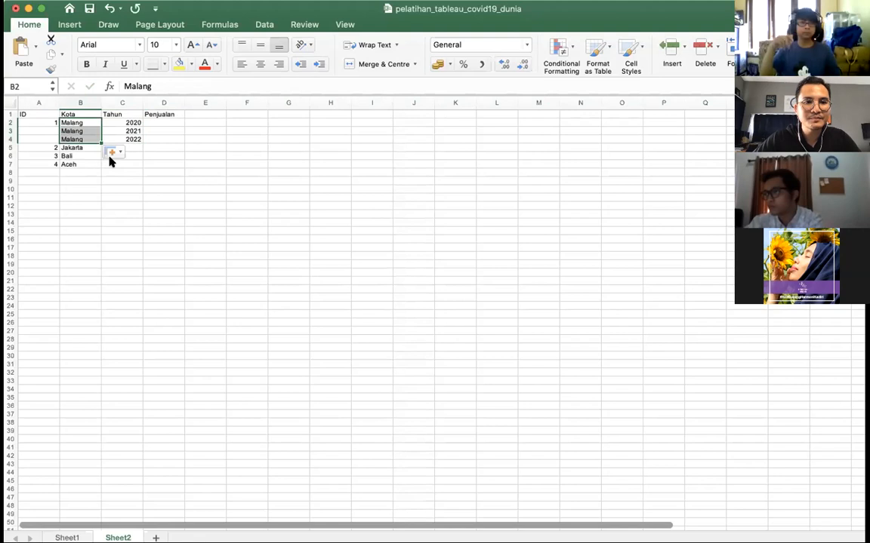
Insert two empty rows below the Jakarta row and fill Jakarta down through cell B7.
right_click(11, 156)
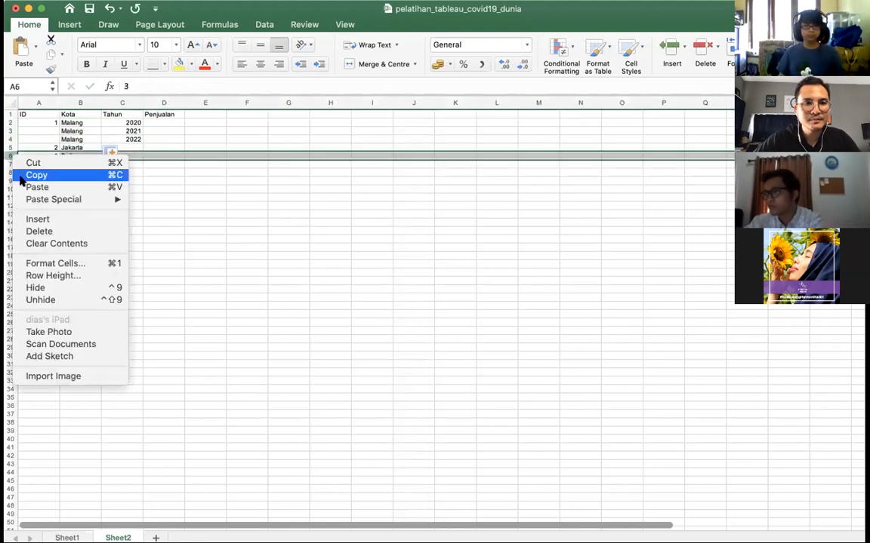
left_click(30, 219)
right_click(10, 157)
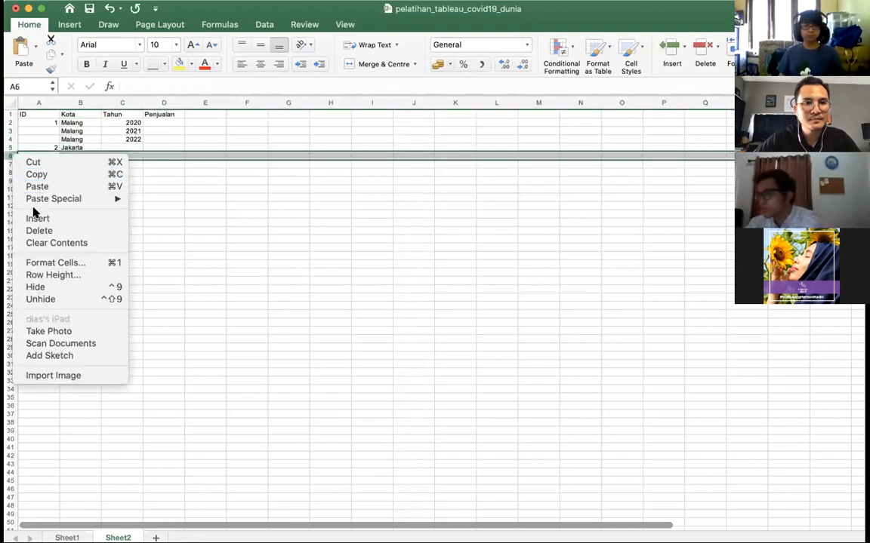
left_click(34, 219)
right_click(12, 155)
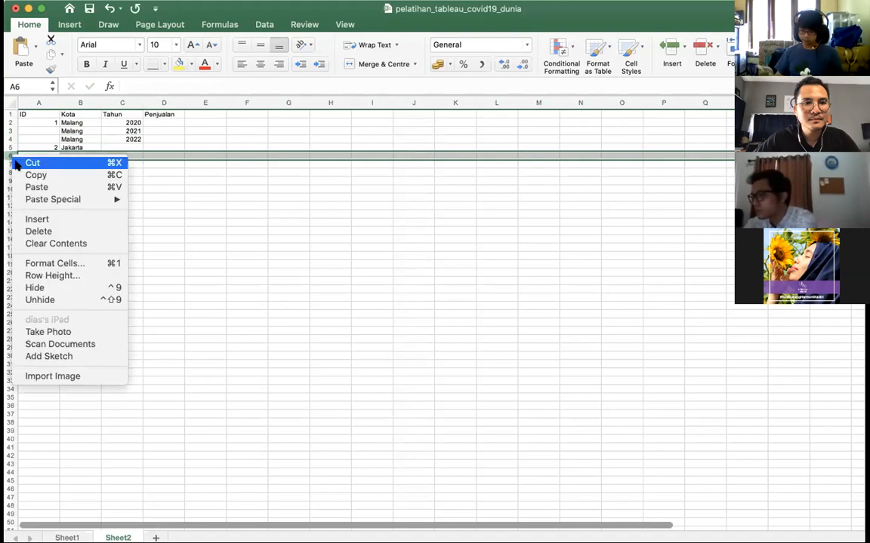
left_click(92, 138)
left_click(96, 145)
left_click_drag(97, 146, 96, 166)
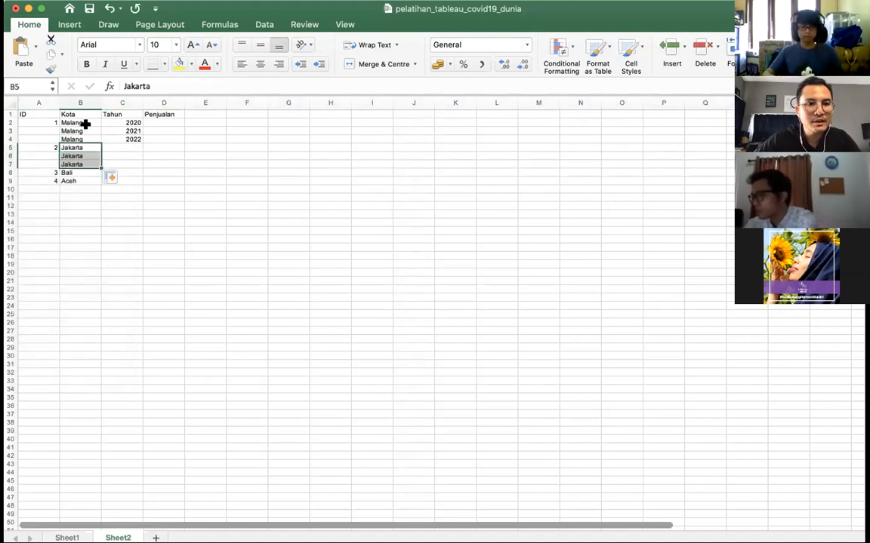
Copy the years 2020 to 2022 from C2:C4 into C5:C7 for the Jakarta rows.
left_click_drag(134, 122, 129, 136)
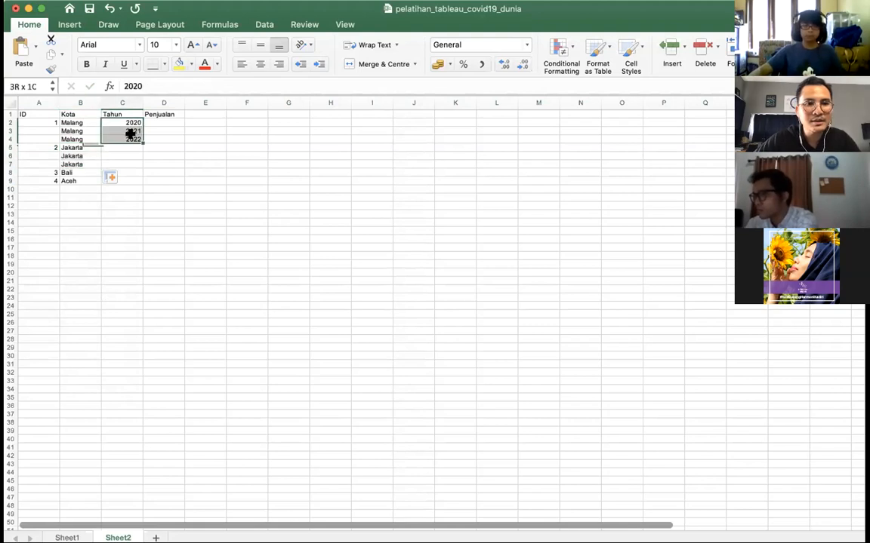
right_click(130, 136)
left_click(155, 154)
right_click(112, 148)
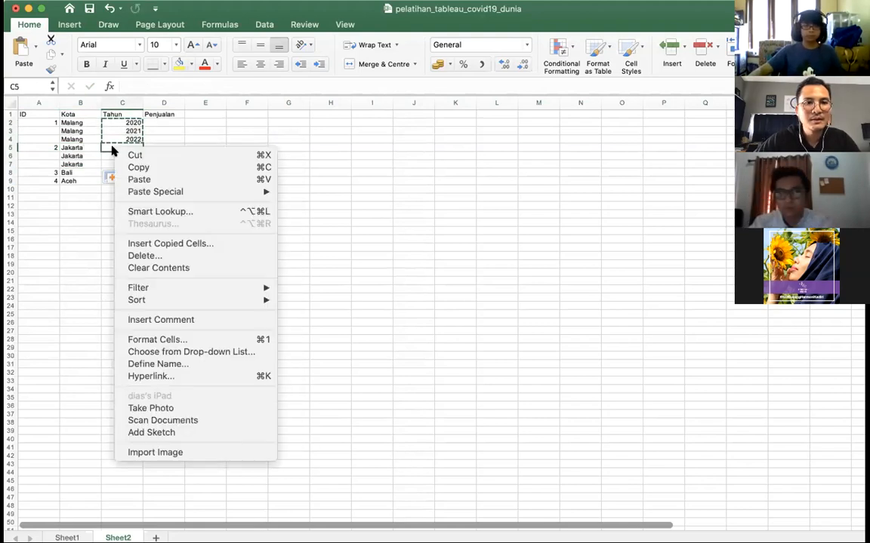
left_click(125, 179)
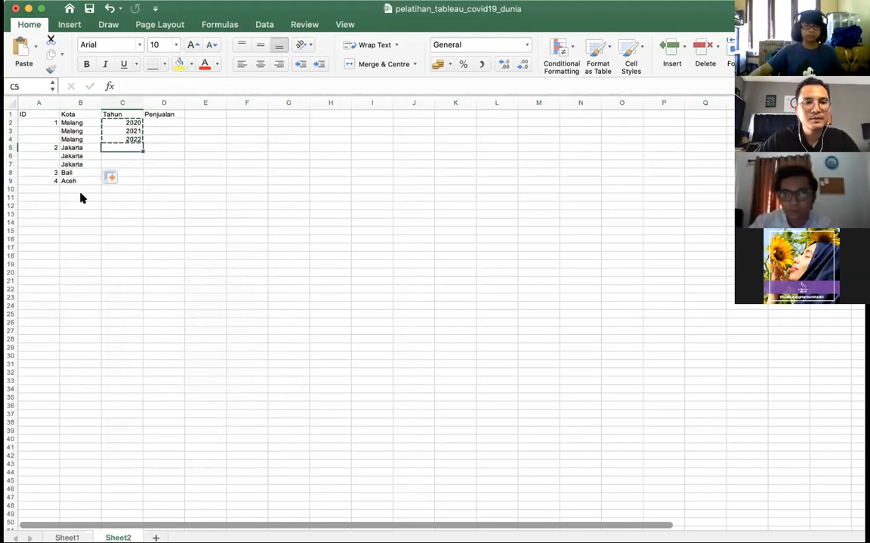
Insert three empty rows between the Bali row and the Aceh row.
left_click(12, 181)
right_click(11, 181)
left_click(52, 244)
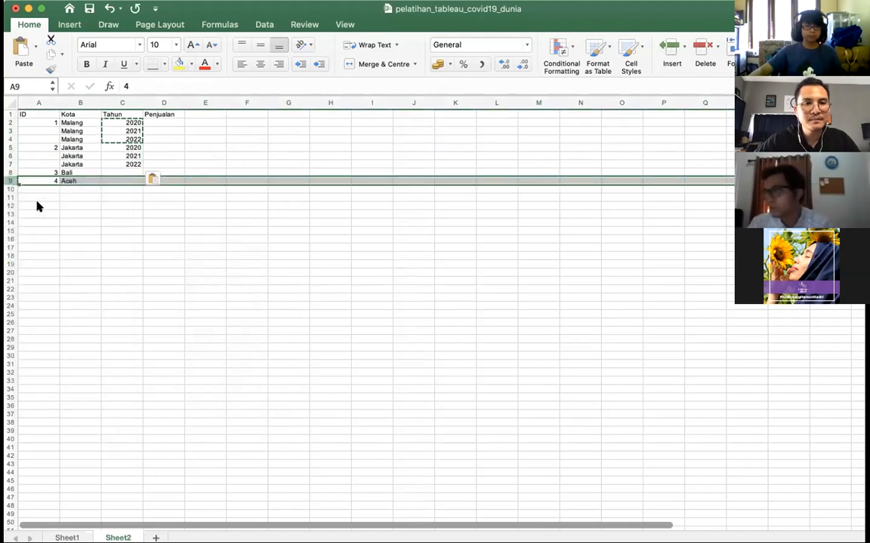
right_click(12, 182)
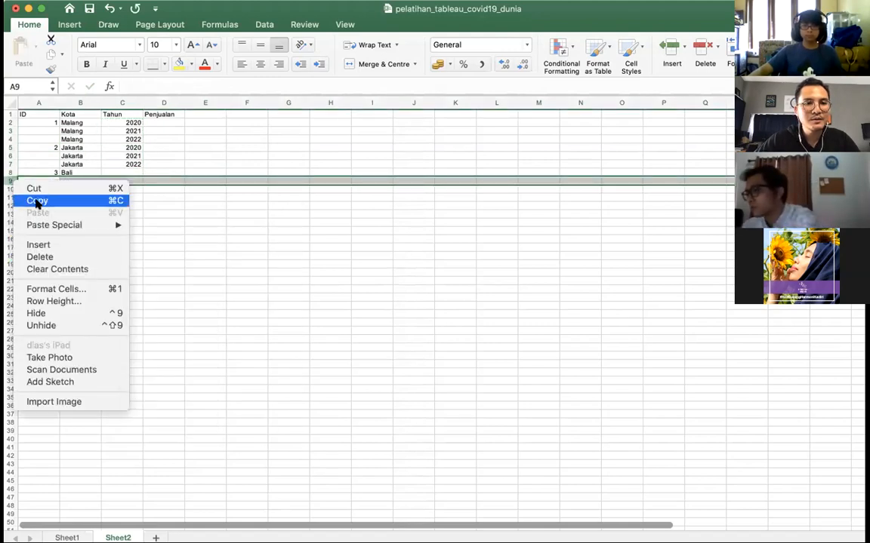
left_click(17, 244)
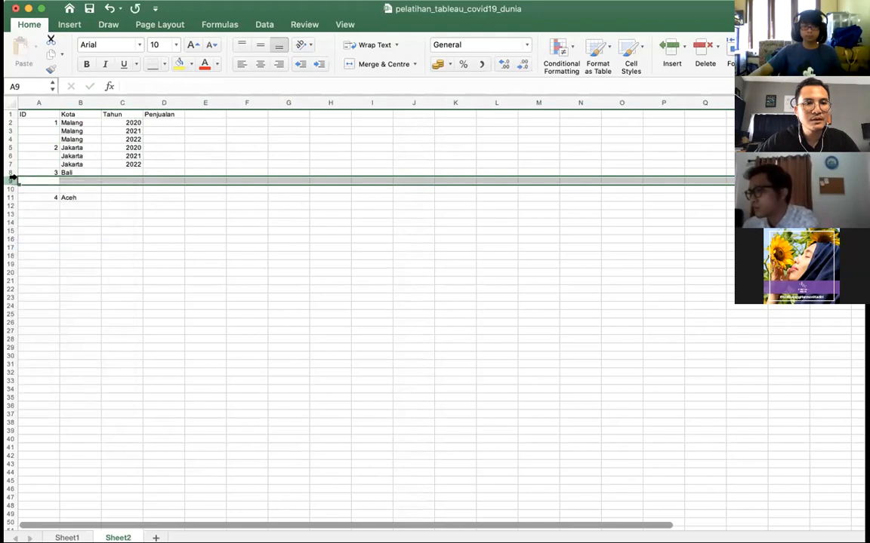
right_click(10, 181)
left_click(312, 220)
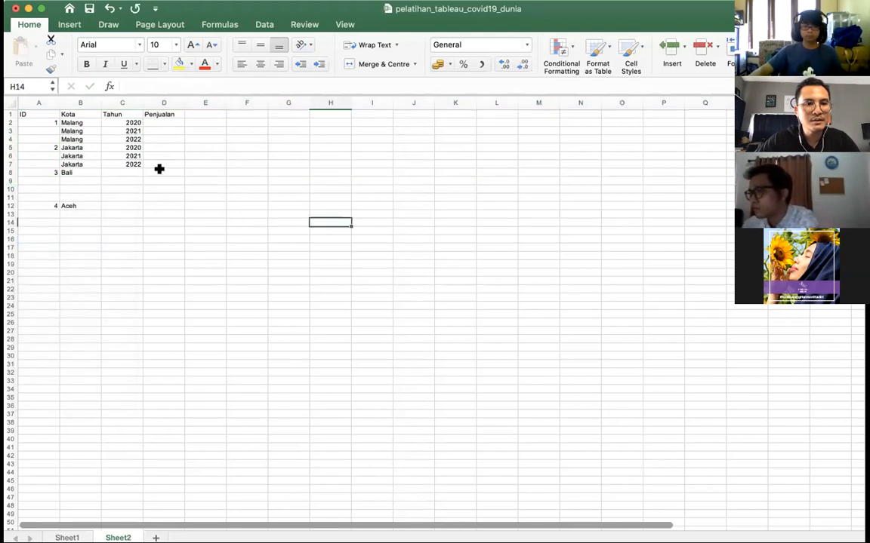
Copy the three Jakarta entries and their years from B5:C7 into B8:C10, replacing Bali.
left_click_drag(89, 146, 88, 159)
key("super+c")
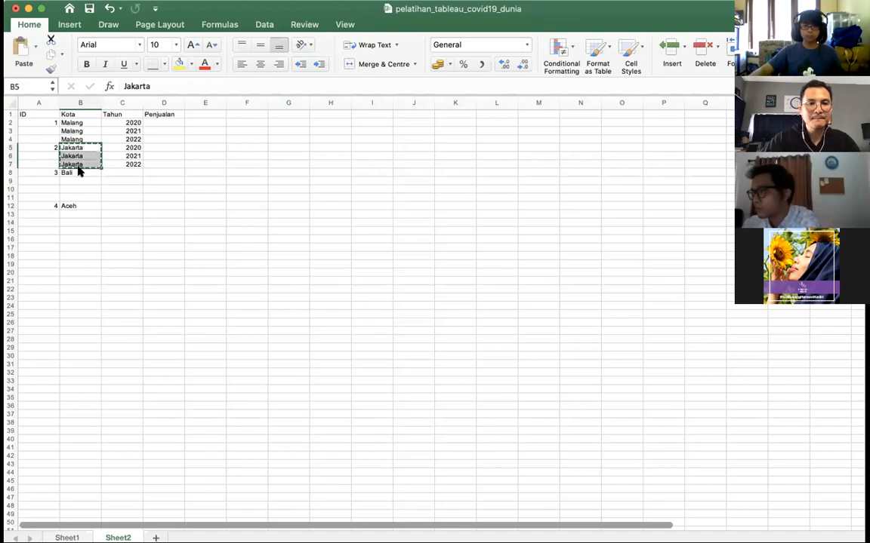
left_click(76, 170)
key("super+v")
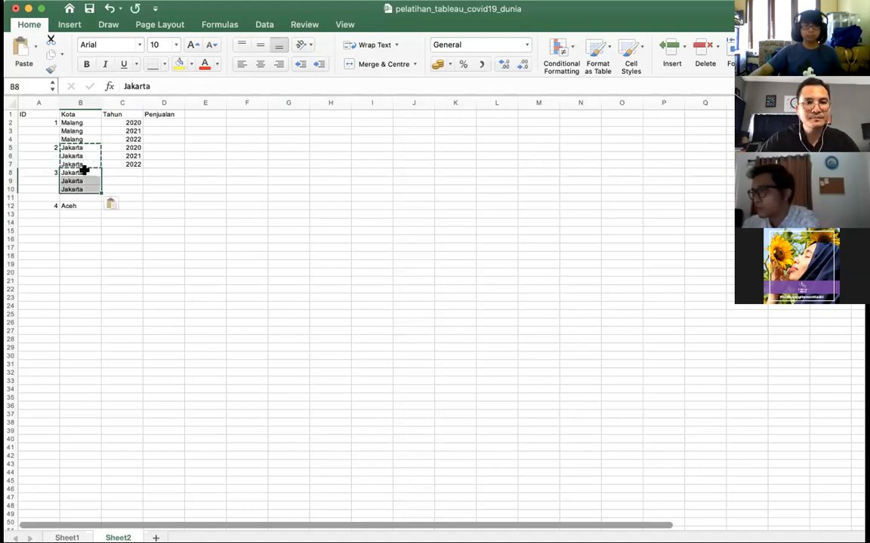
left_click_drag(127, 147, 128, 161)
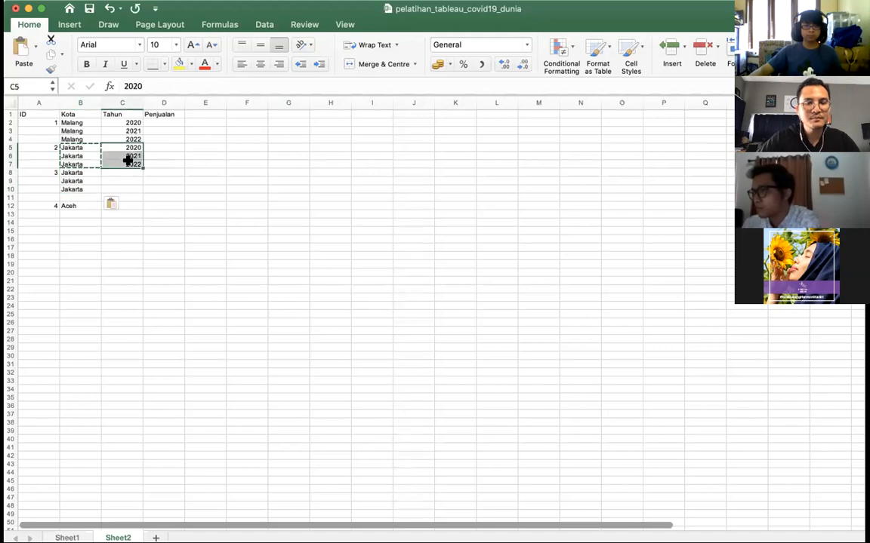
key("super+c")
left_click(122, 172)
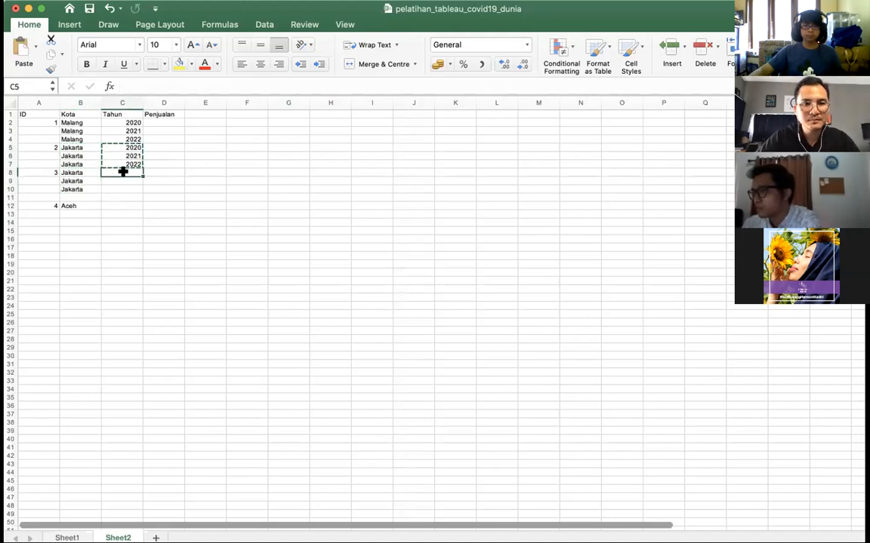
key("super+v")
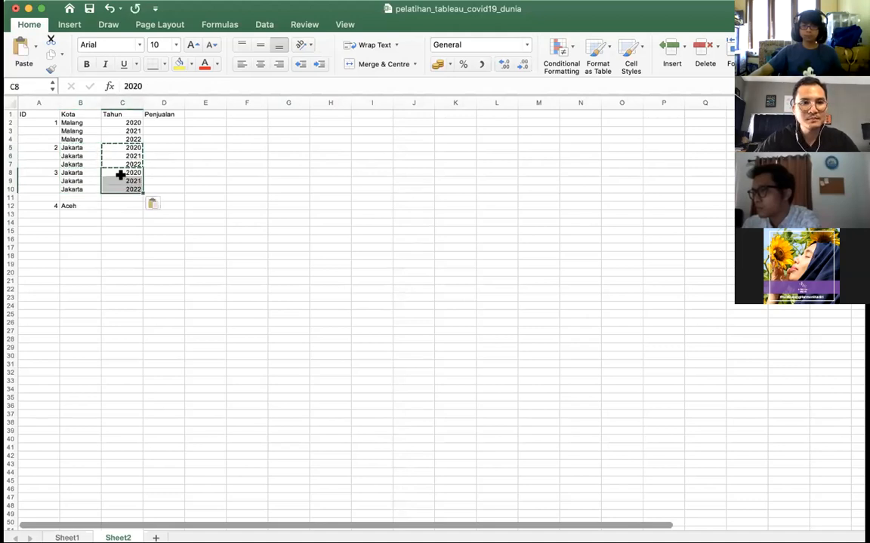
Fill the ID column so that 1 covers A2:A4, 2 covers A5:A7 and 3 covers A8:A10.
left_click(52, 122)
left_click_drag(58, 126, 11, 231)
left_click(54, 148)
left_click(55, 174)
Delete rows 11 to 15, including the remaining Aceh entry.
right_click(170, 232)
left_click(196, 302)
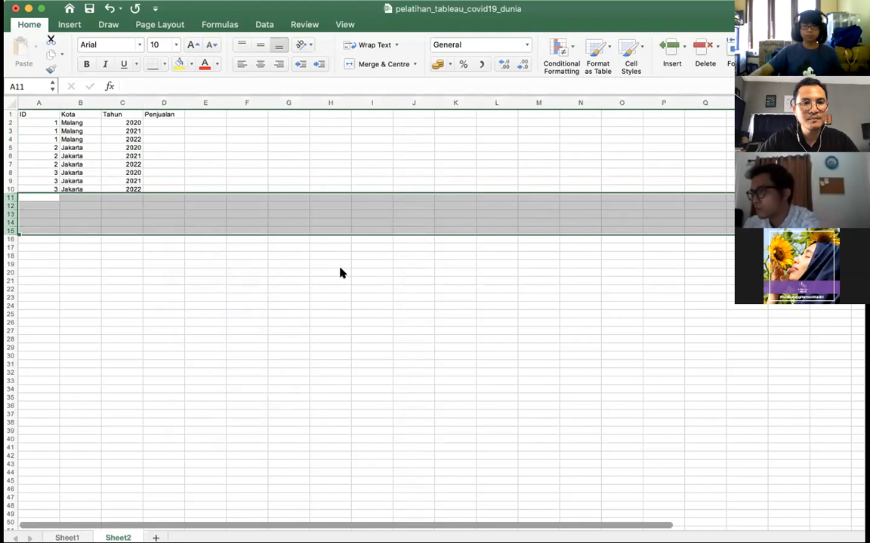
left_click(362, 272)
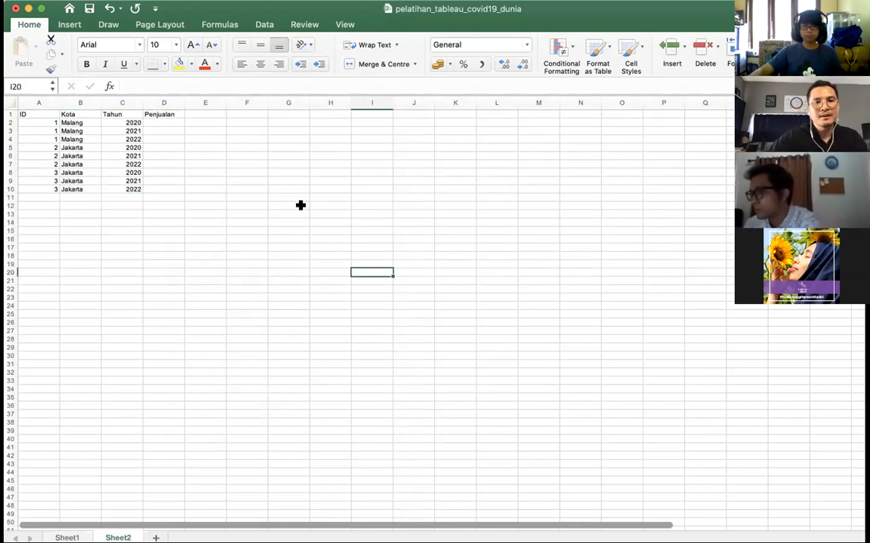
Fill the Penjualan column in D2:D10 with 10, 11, 12, 3, 2, 1, 3, 4 and 4.
left_click(160, 123)
type("10")
key("Return")
type("11")
key("Return")
type("12")
key("Return")
type("3")
key("Return")
type("2")
key("Return")
type("1")
key("Return")
type("3")
key("Return")
type("4")
key("Return")
type("4")
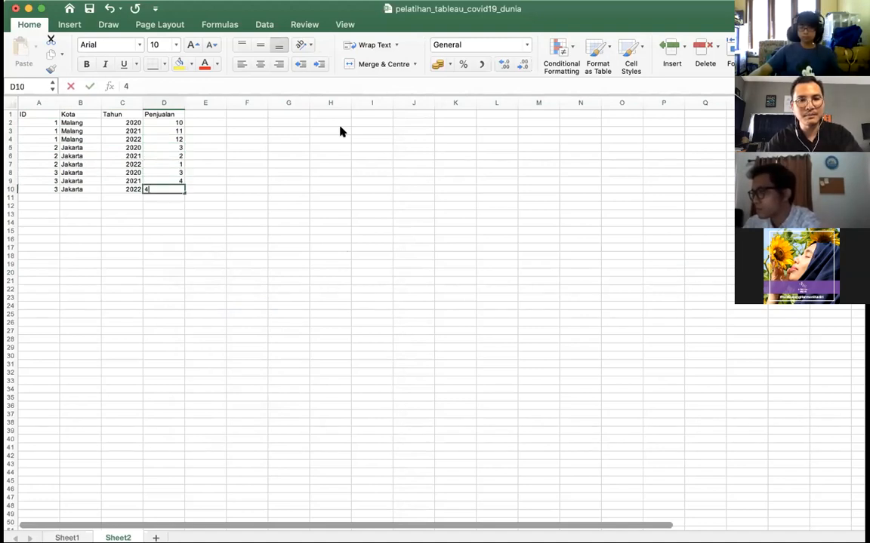
key("Return")
left_click(340, 130)
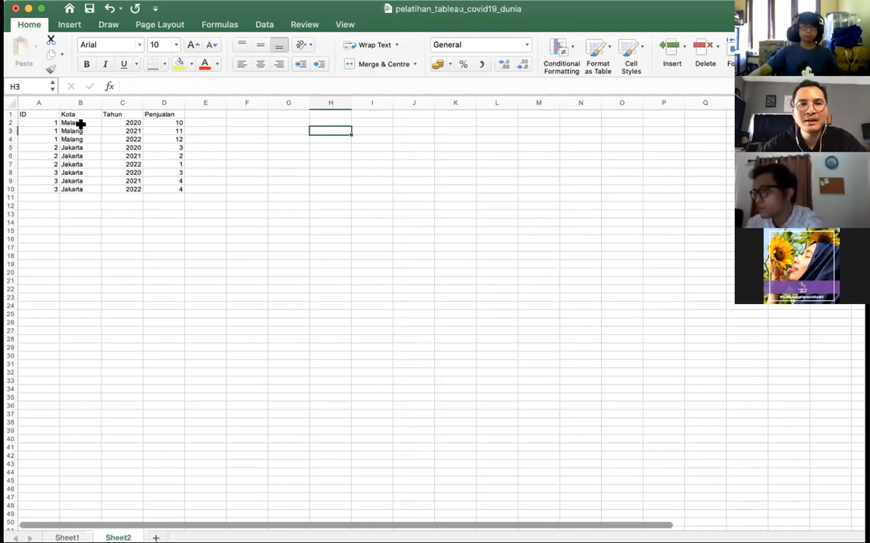
Highlight the table's header row, followed by the whole ID column, to point out the data structure.
left_click(12, 112)
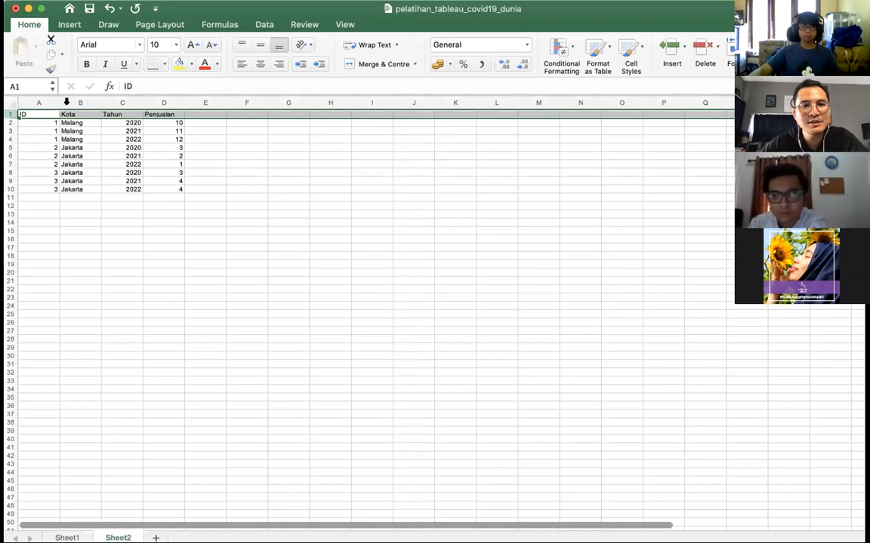
left_click(39, 102)
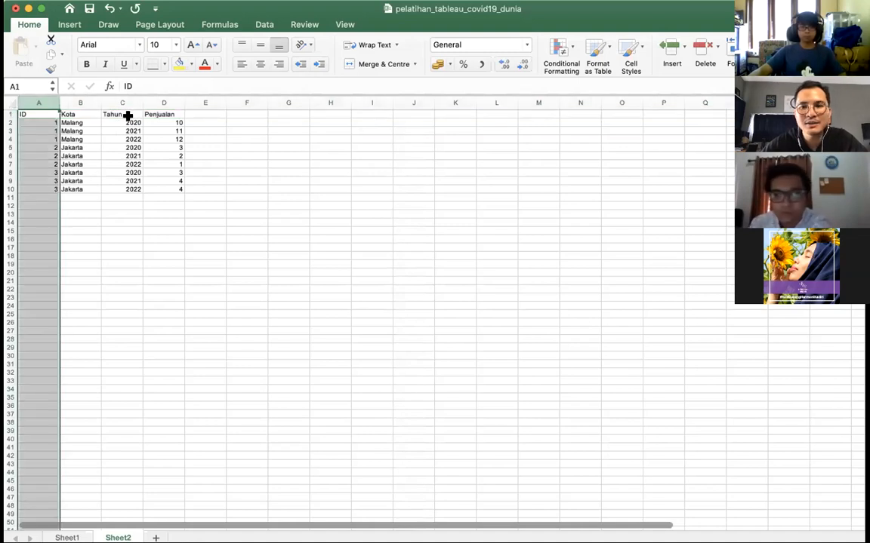
left_click(354, 179)
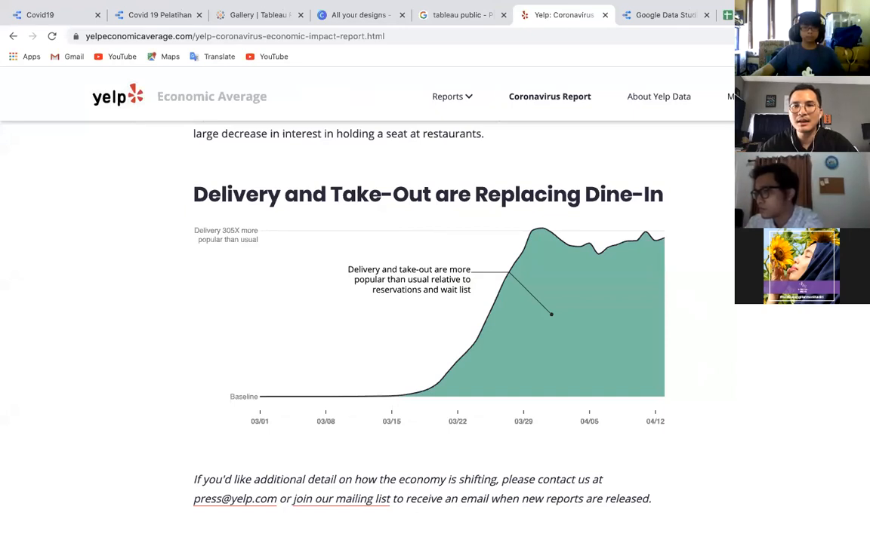
Switch to the browser, search for uncomtrade in a new tab and open the UN Comtrade Database's data extraction page.
key("super+t")
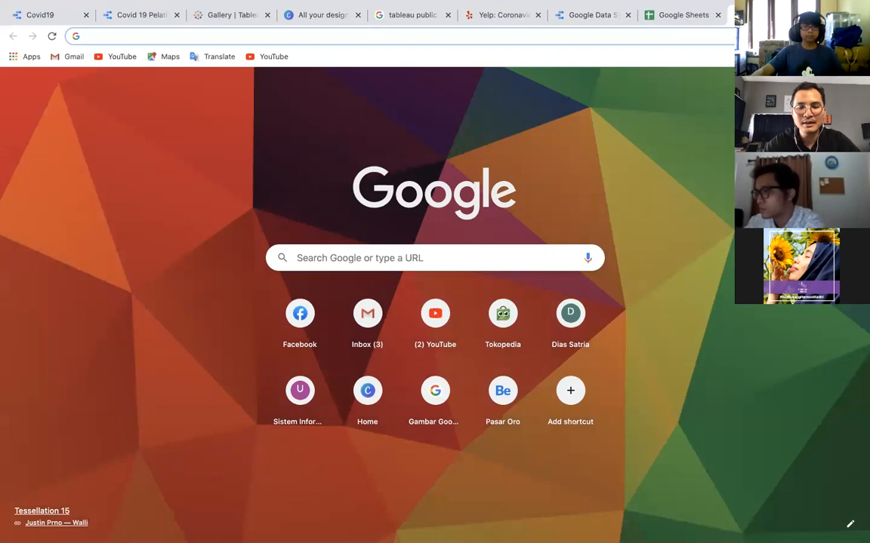
type("unco")
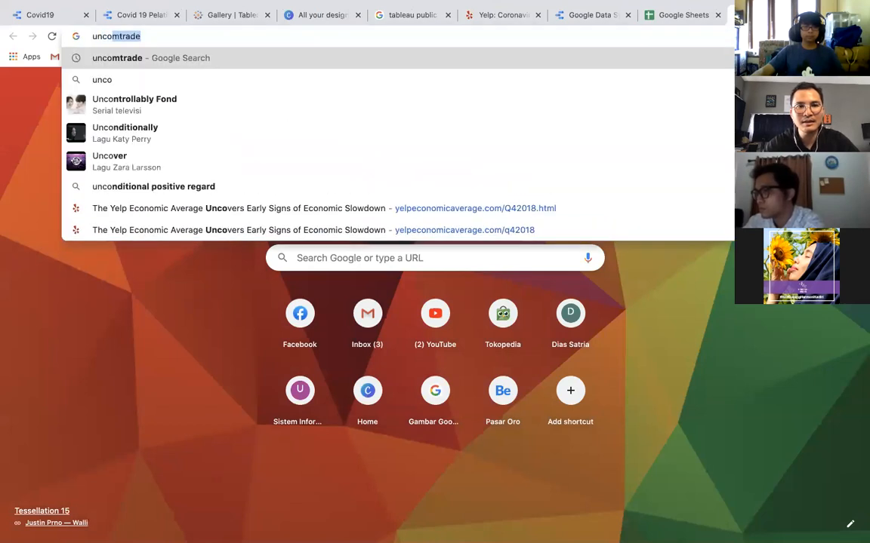
key("Return")
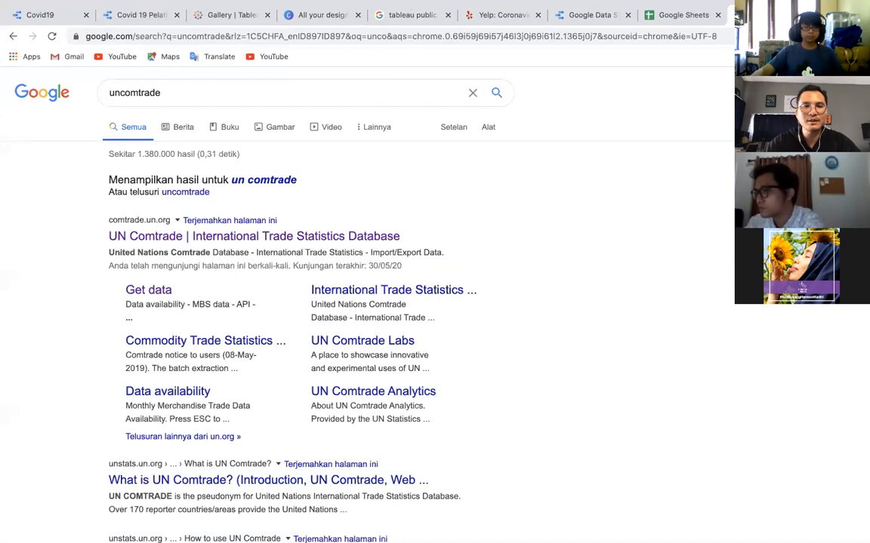
left_click(364, 239)
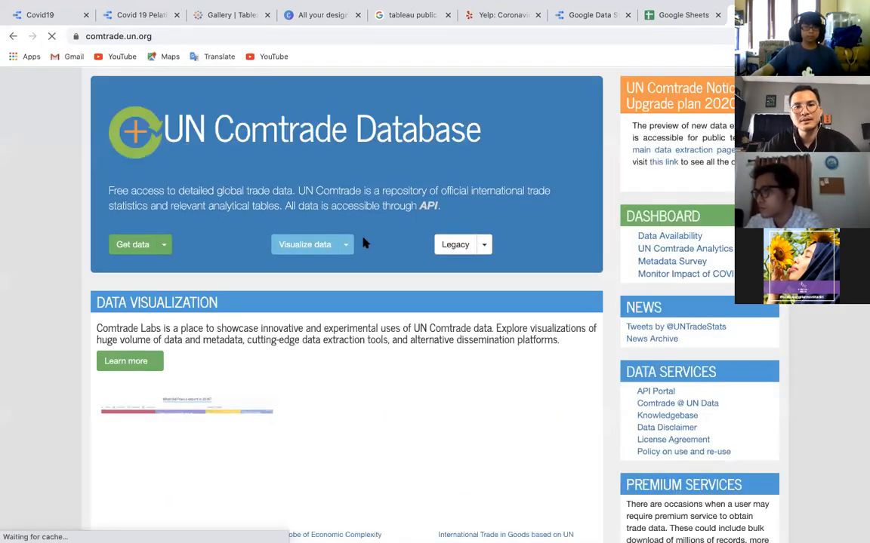
scroll(483, 270, "down", 3)
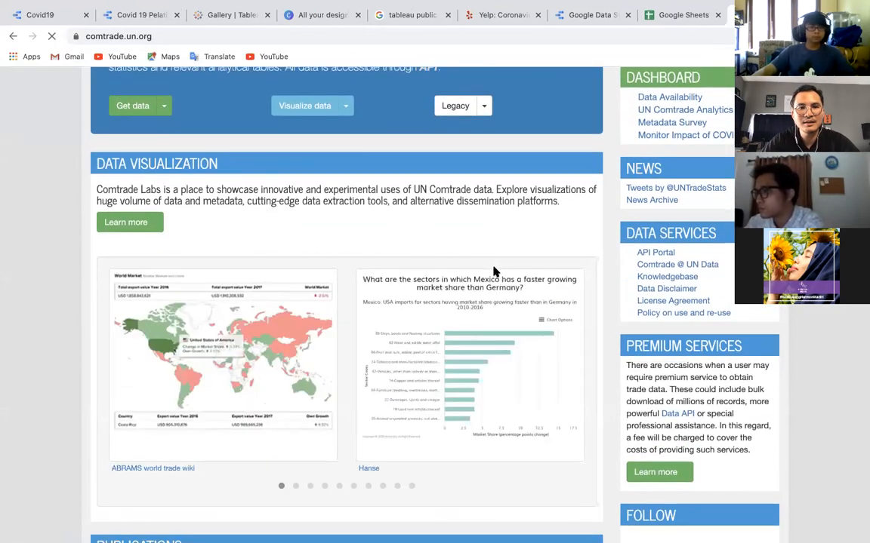
left_click(134, 109)
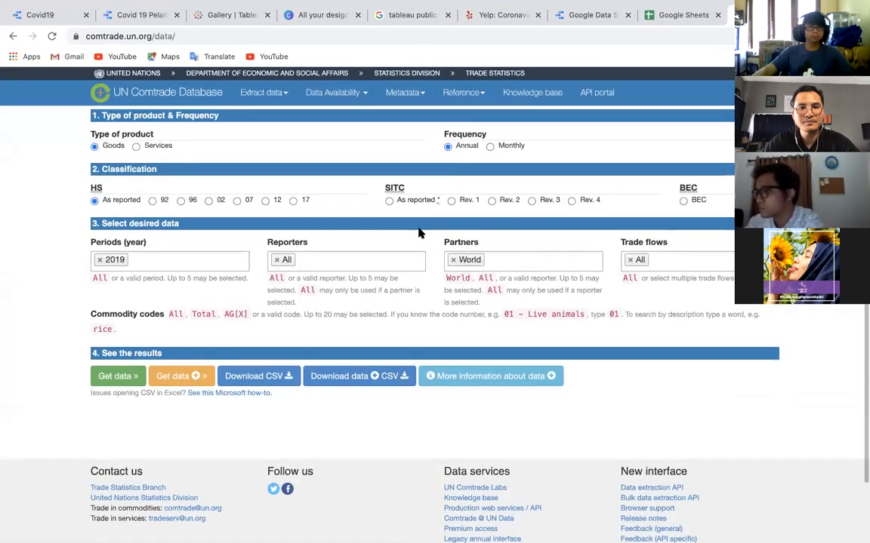
Request the 2019 annual goods data for all reporters with partner World and examine how the preview table is structured.
left_click(116, 377)
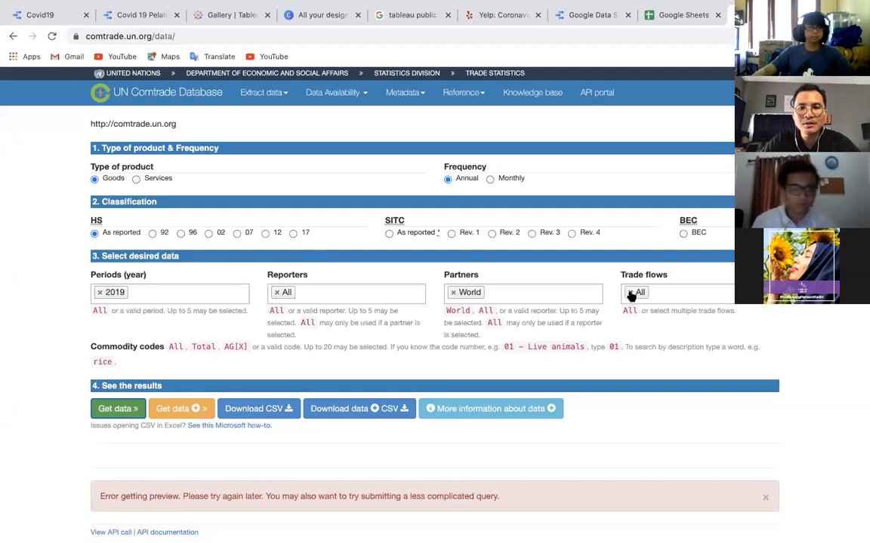
scroll(383, 332, "down", 3)
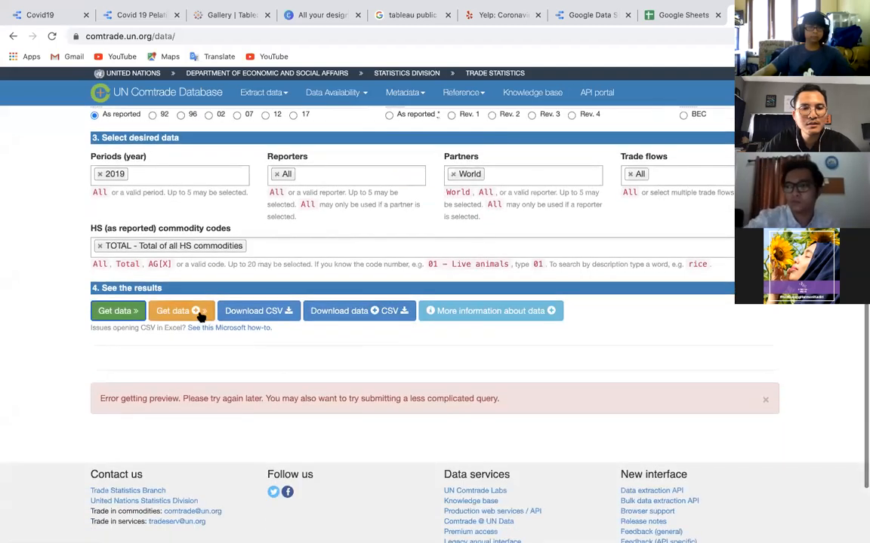
left_click(121, 312)
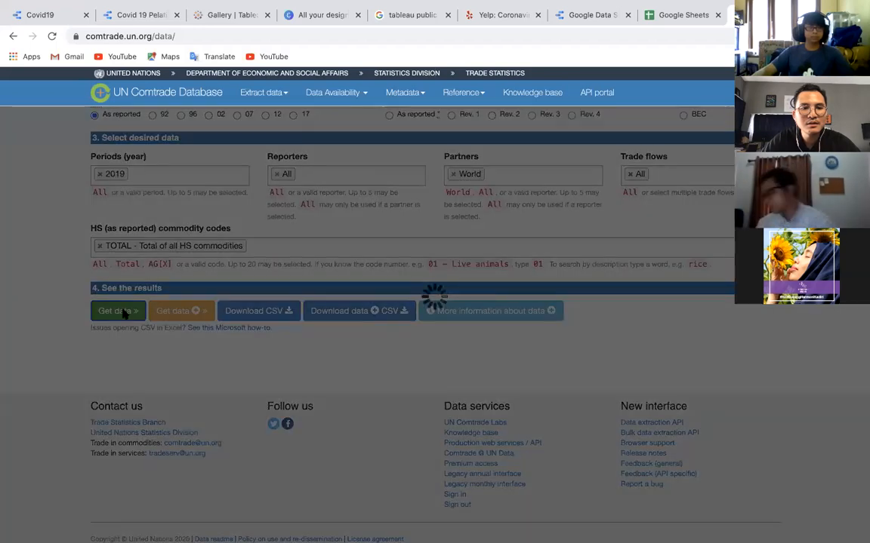
scroll(363, 370, "down", 4)
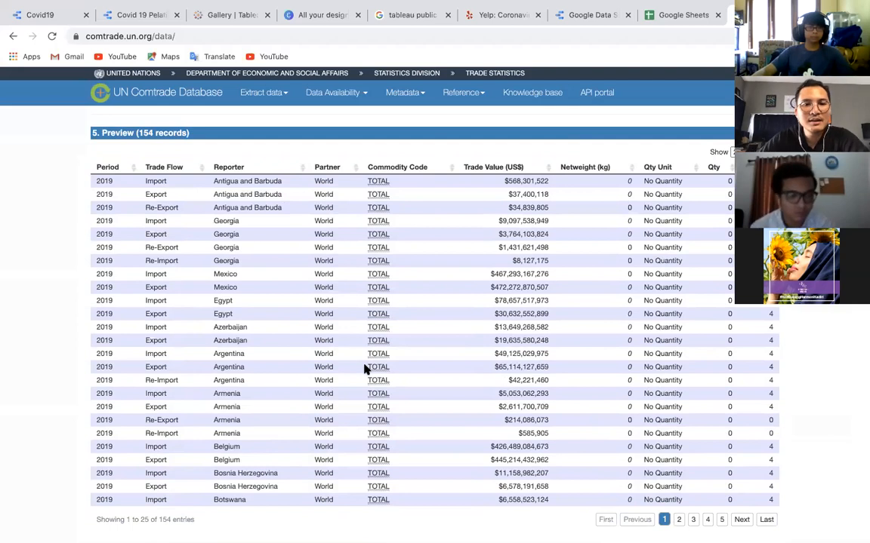
scroll(364, 369, "down", 1)
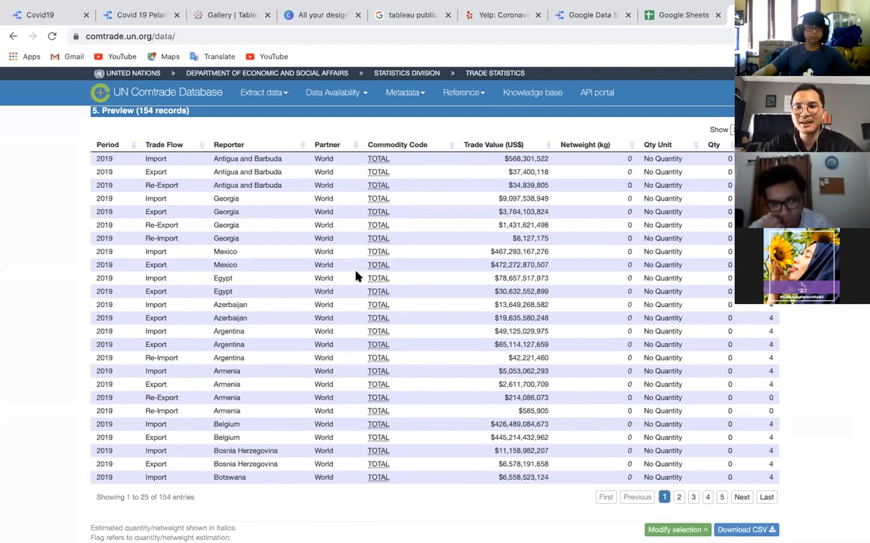
Open the covid19_kotamalang spreadsheet from the Google Sheets file list and examine its column layout and header row.
left_click(664, 19)
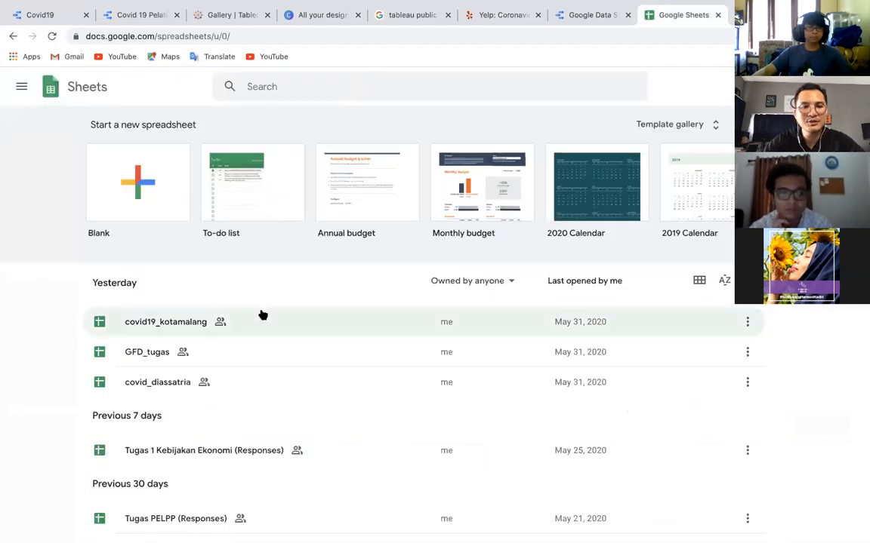
scroll(262, 311, "down", 2)
scroll(264, 315, "down", 3)
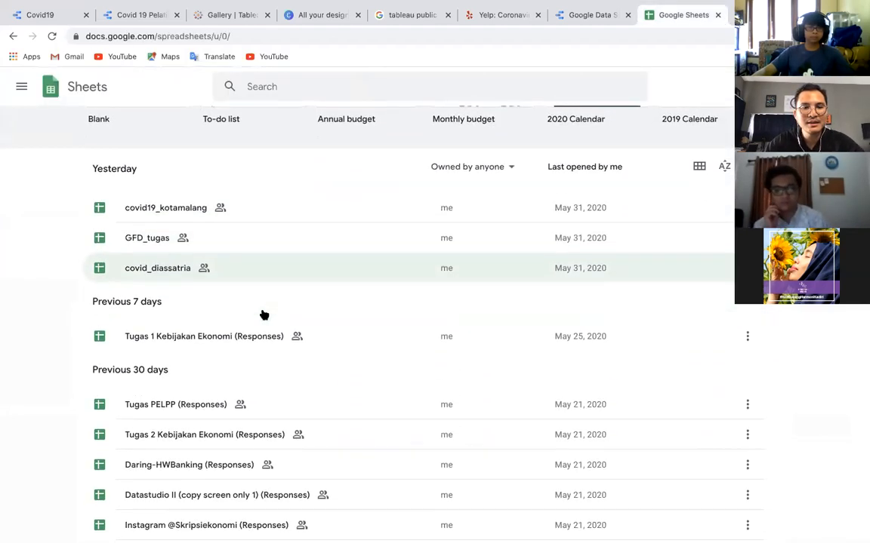
scroll(264, 315, "down", 2)
scroll(262, 311, "up", 5)
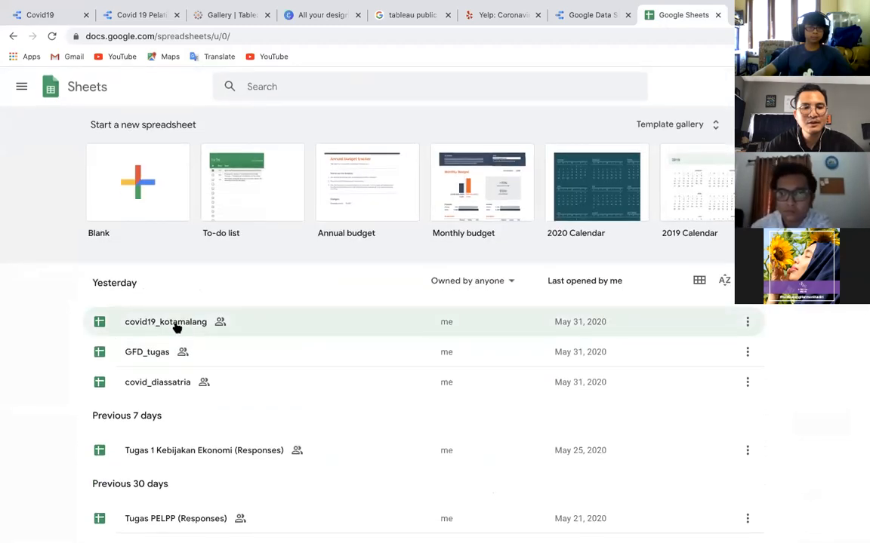
left_click(177, 325)
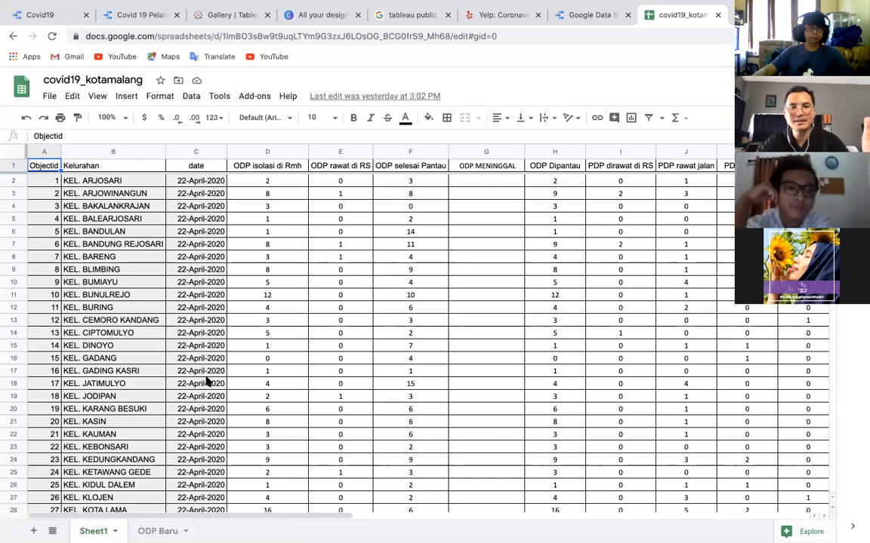
left_click(14, 166)
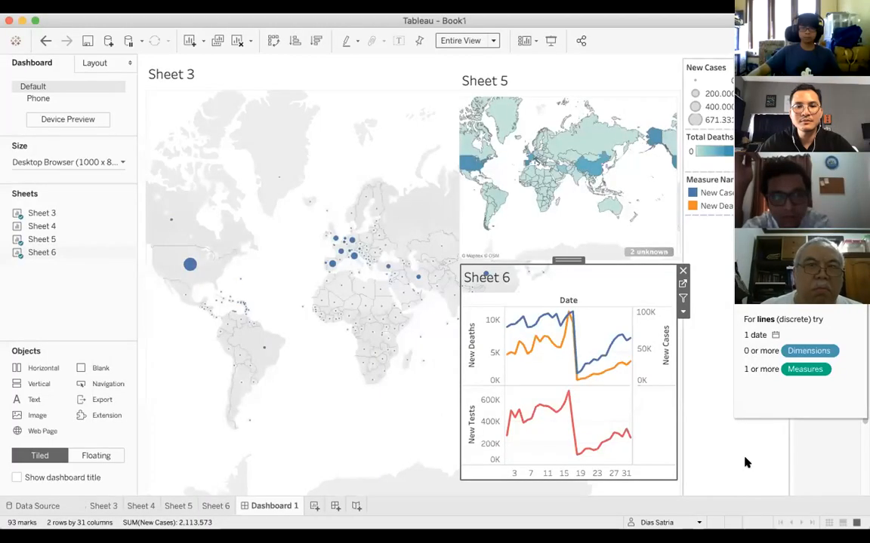
Switch to the Tableau workbook and review the visualizations on Sheet 3, Sheet 4 and Sheet 5.
left_click(103, 507)
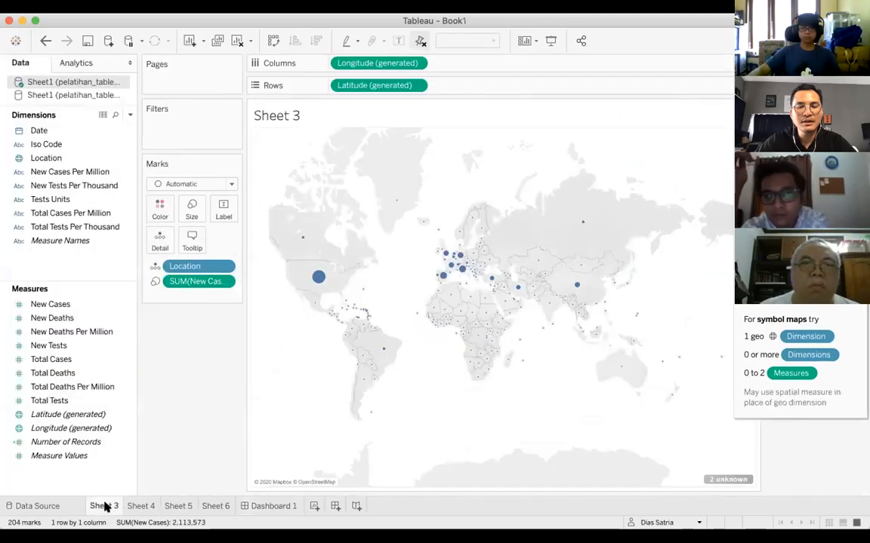
left_click(132, 506)
left_click(102, 506)
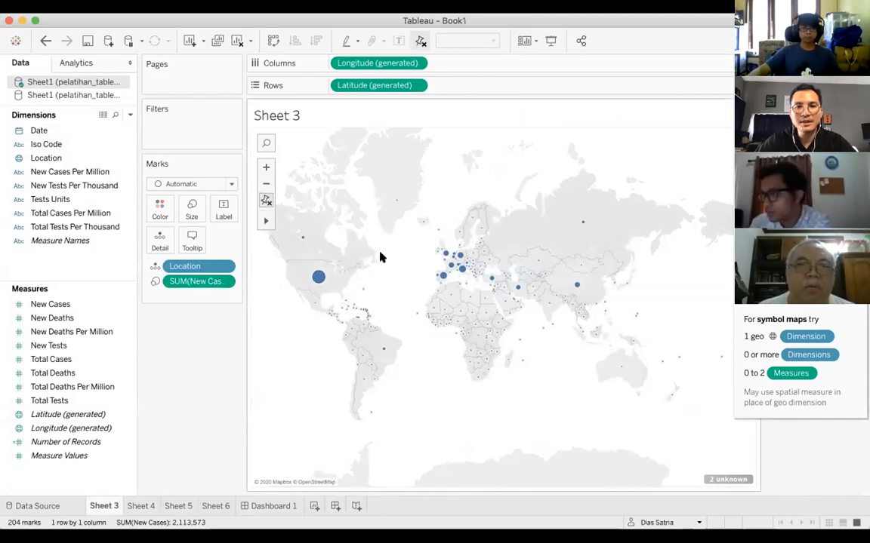
left_click(143, 507)
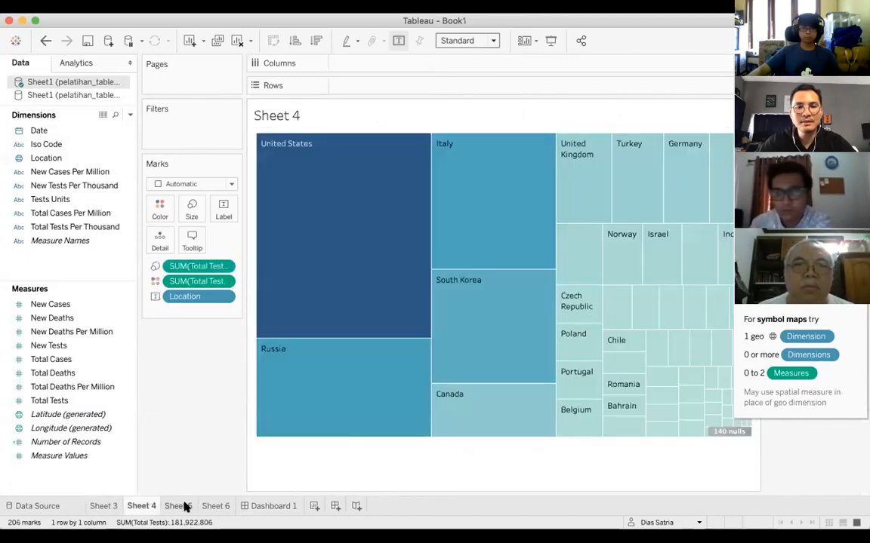
left_click(175, 507)
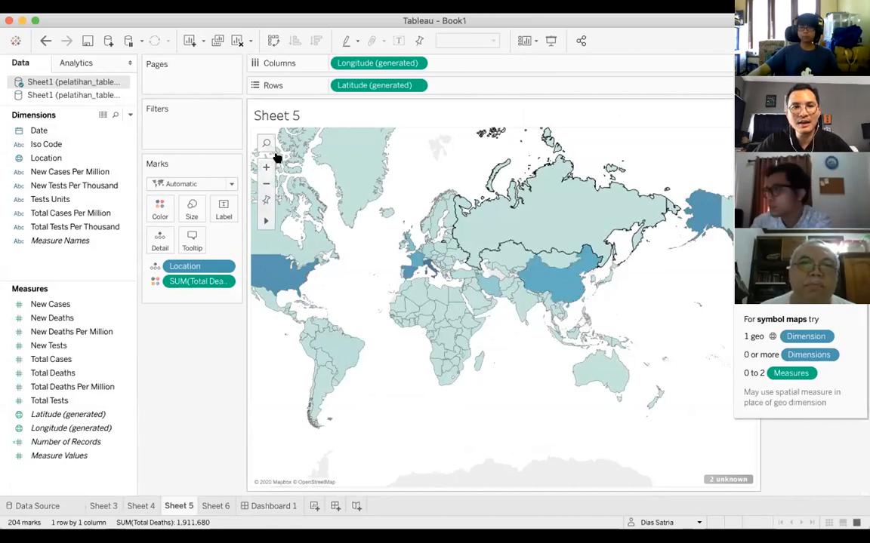
Add the Date dimension to Sheet 5's columns so the total deaths map is split by year.
double_click(45, 131)
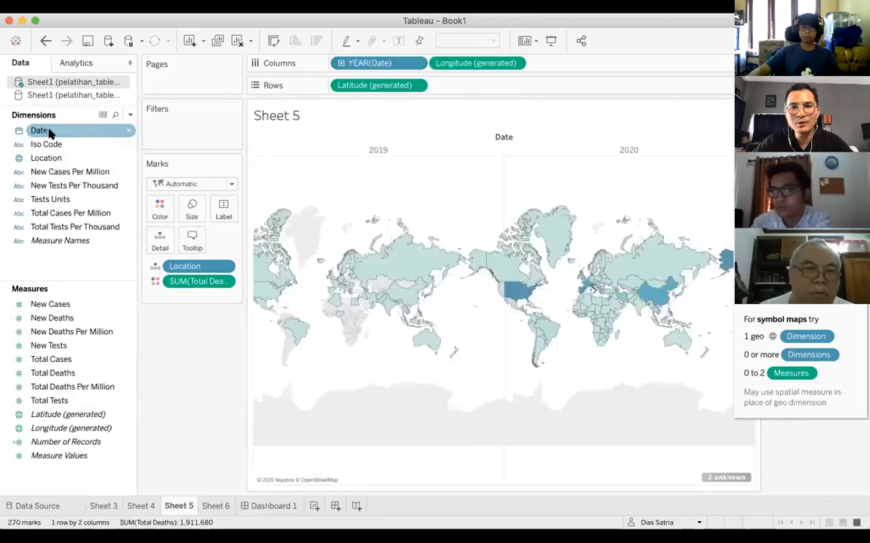
left_click(127, 131)
left_click(105, 130)
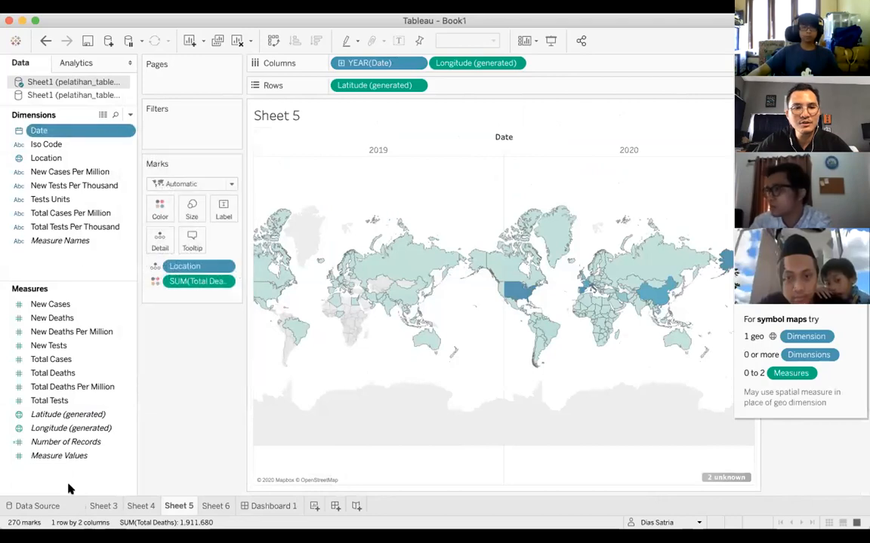
Open the data source and look through the Sheet1 records, examining the dates listed for each location.
left_click(46, 506)
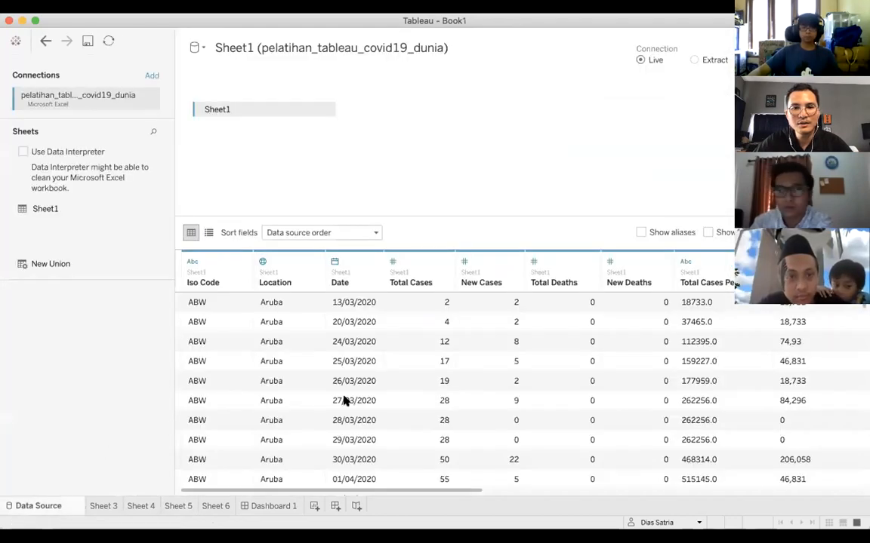
scroll(344, 400, "down", 20)
scroll(346, 398, "down", 20)
scroll(346, 397, "down", 20)
scroll(346, 396, "down", 10)
scroll(345, 395, "up", 20)
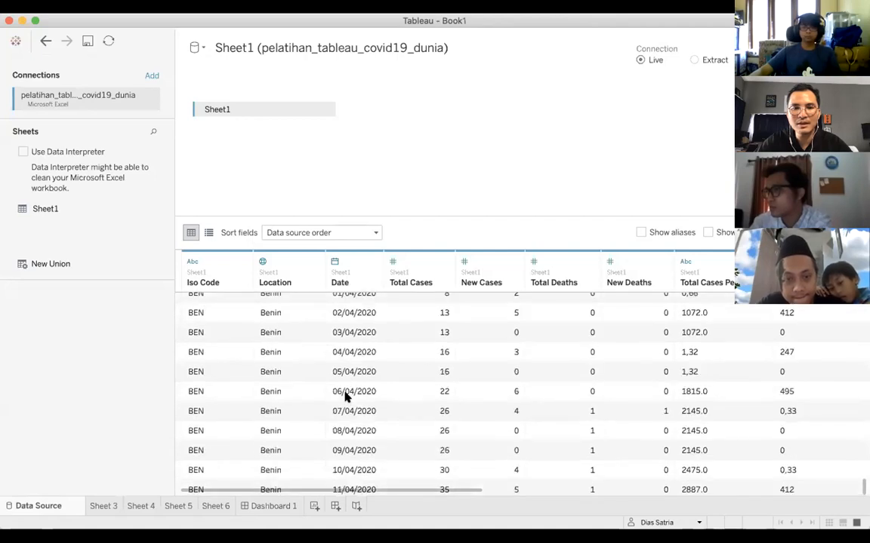
scroll(345, 398, "up", 15)
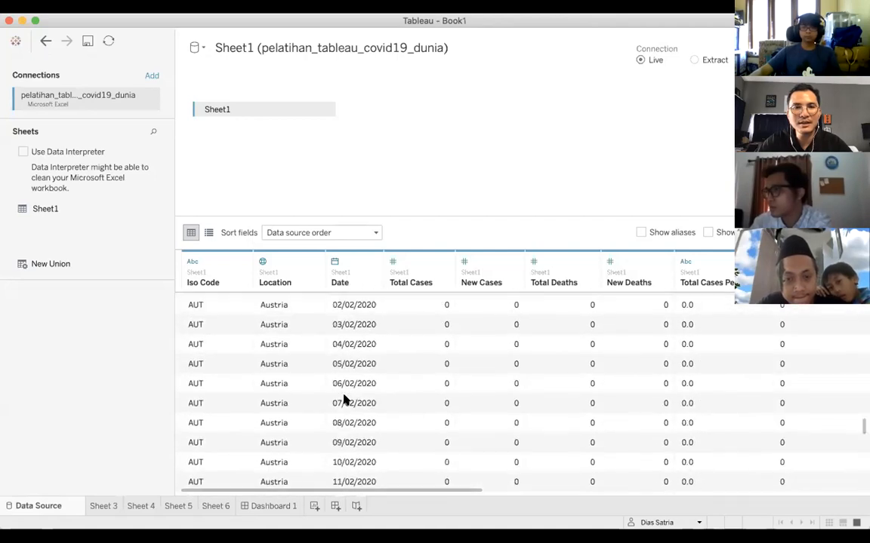
Review the charts on Sheet 3 through Sheet 6 again.
left_click(104, 507)
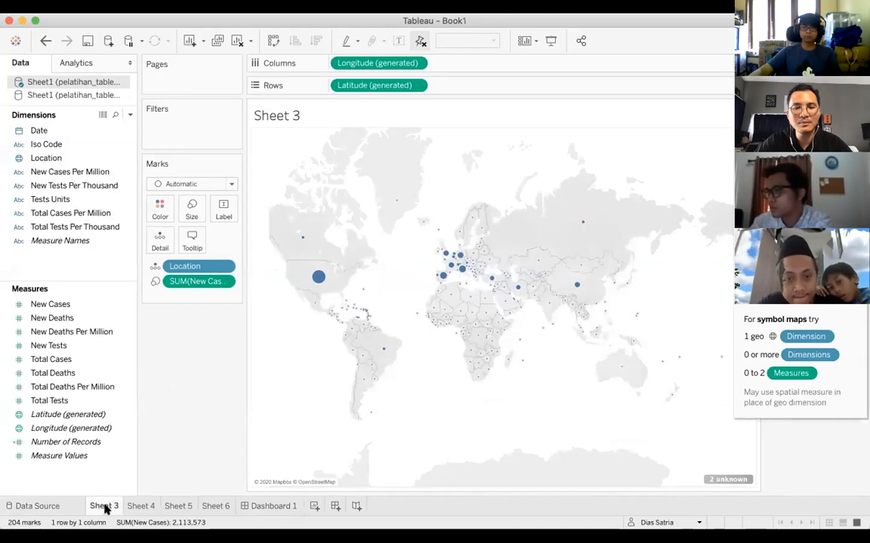
left_click(144, 507)
left_click(181, 506)
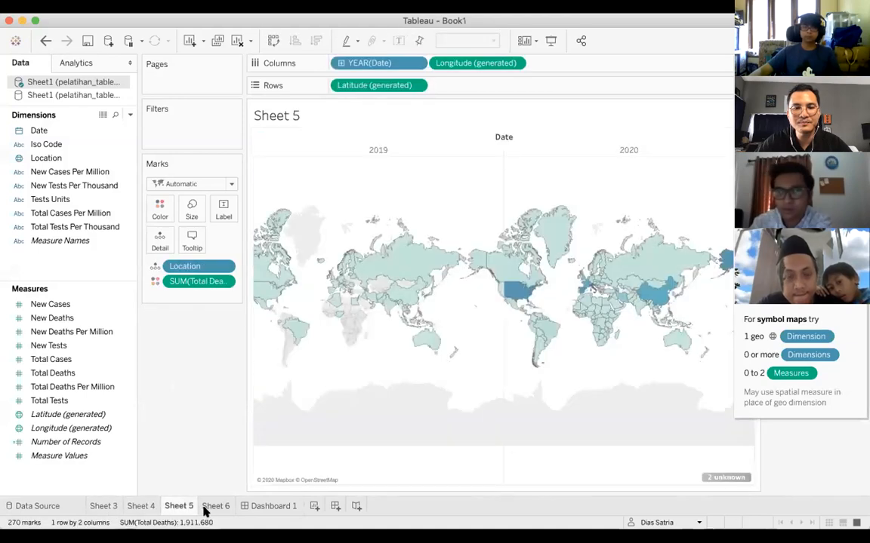
left_click(217, 507)
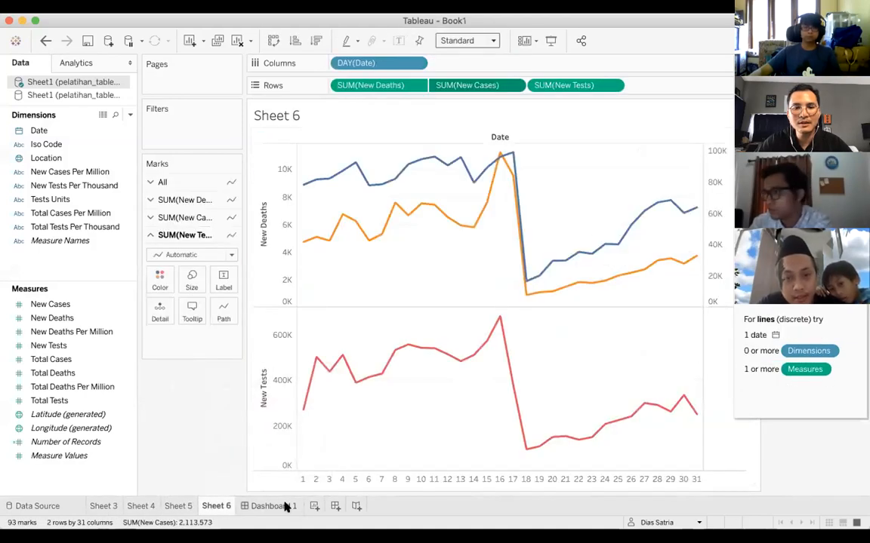
Create a new worksheet and place the Location dimension in the view to plot all countries on a map.
left_click(316, 507)
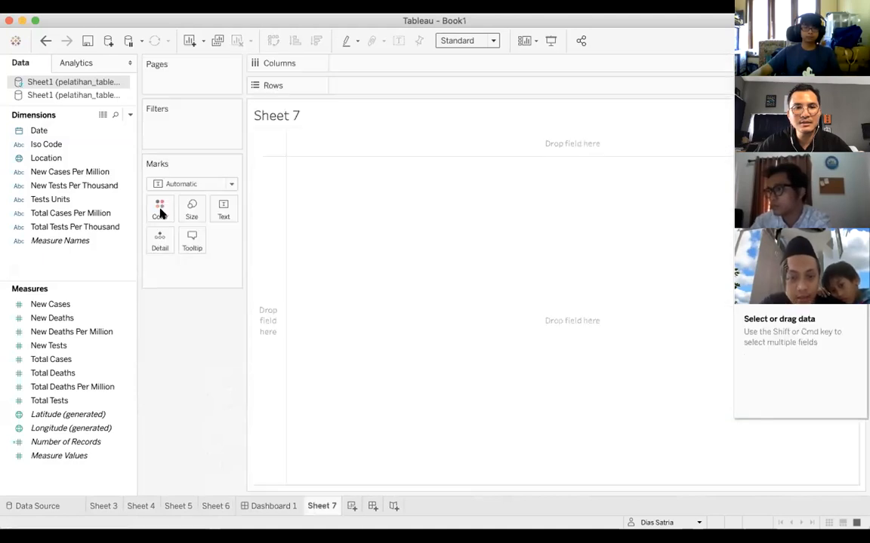
left_click(59, 159)
left_click_drag(59, 159, 365, 222)
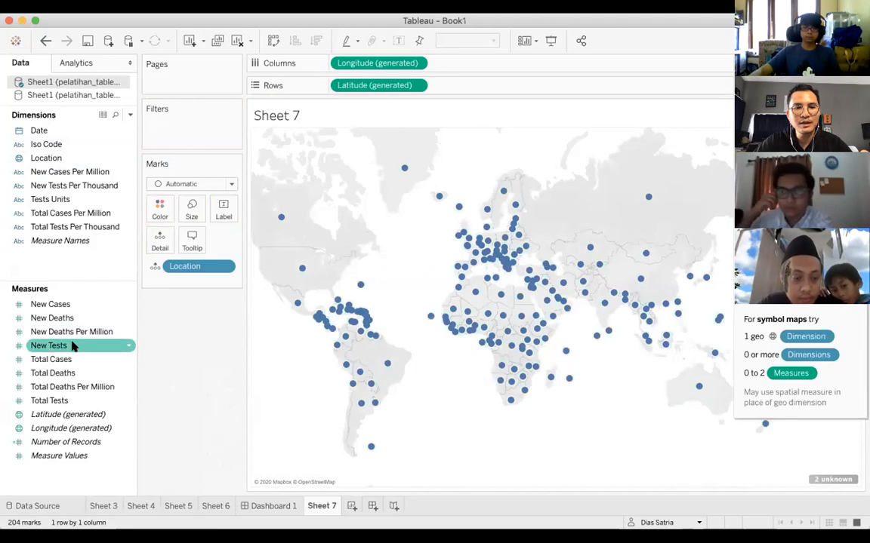
Add the New Tests measure to Sheet 7's country map and display it as a filled map.
left_click_drag(72, 346, 468, 308)
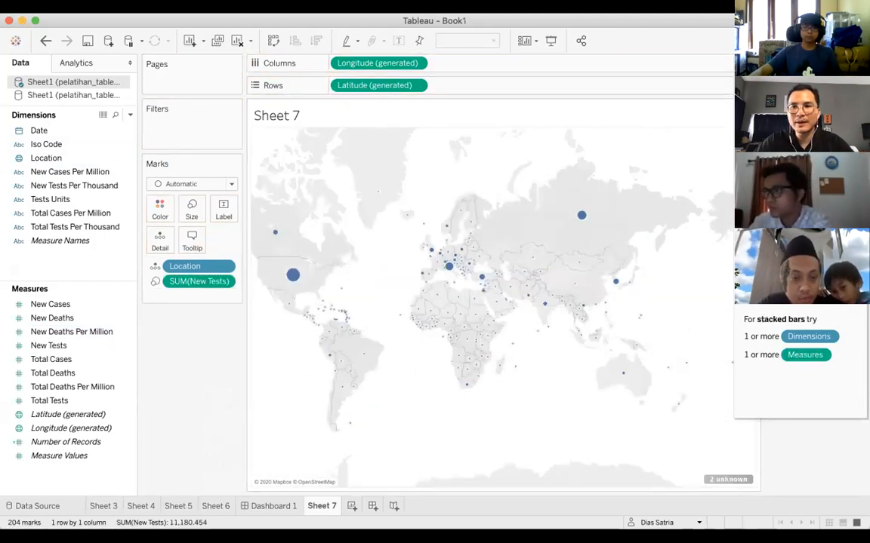
left_click(730, 198)
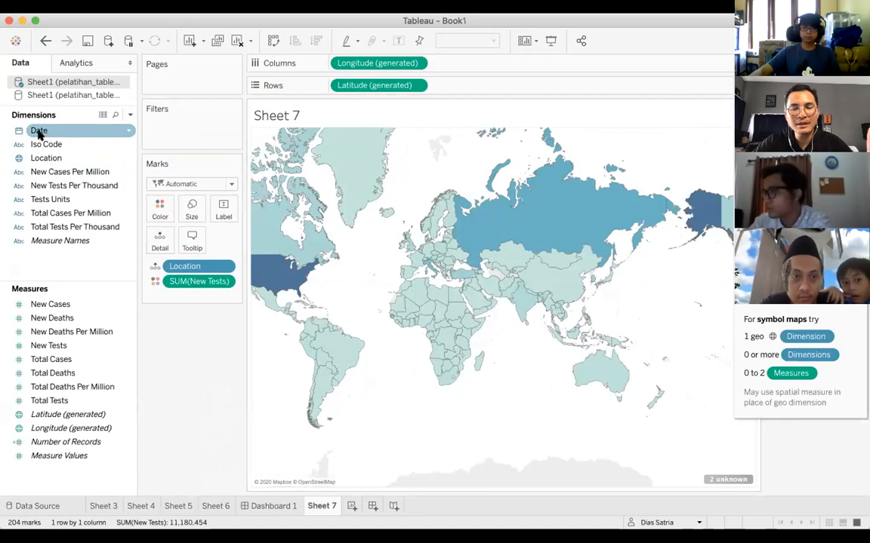
Filter Sheet 7 by a Date range starting and ending on 31/12/2019, and check China's new tests.
left_click_drag(39, 134, 175, 133)
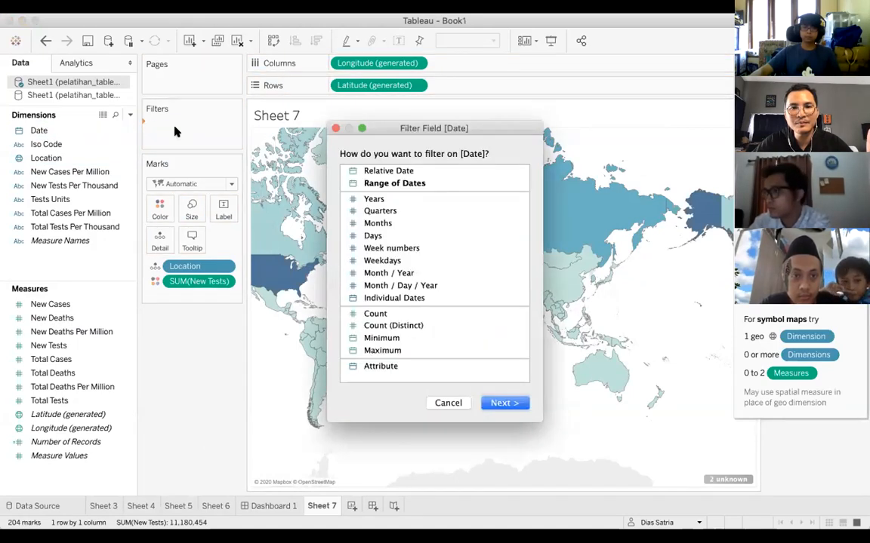
double_click(363, 183)
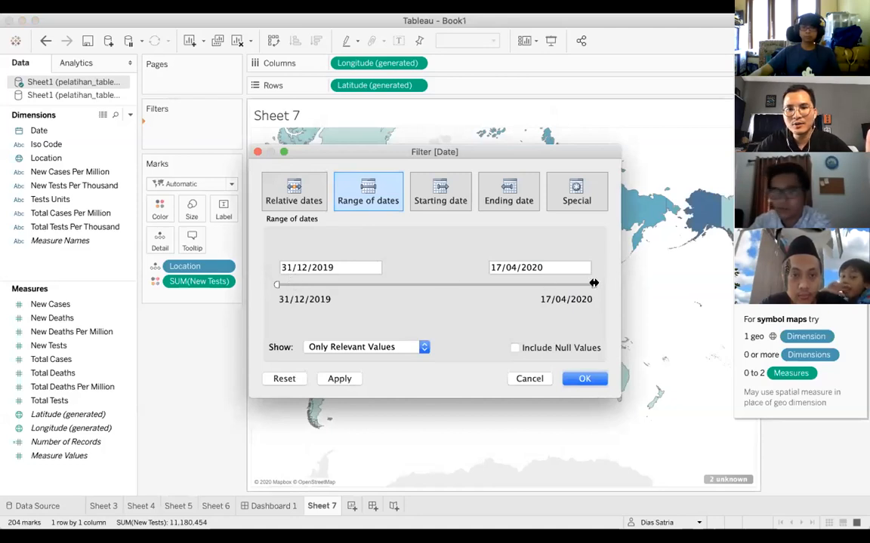
left_click_drag(571, 285, 419, 288)
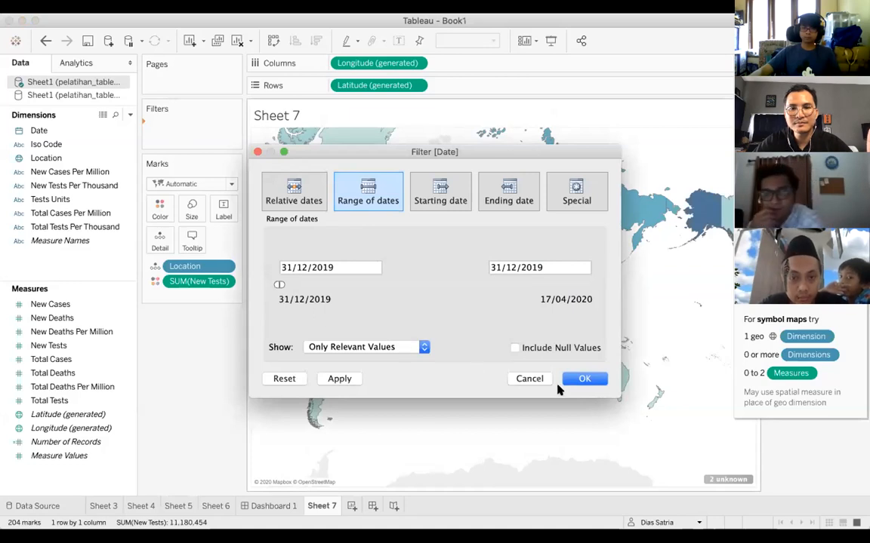
left_click(579, 379)
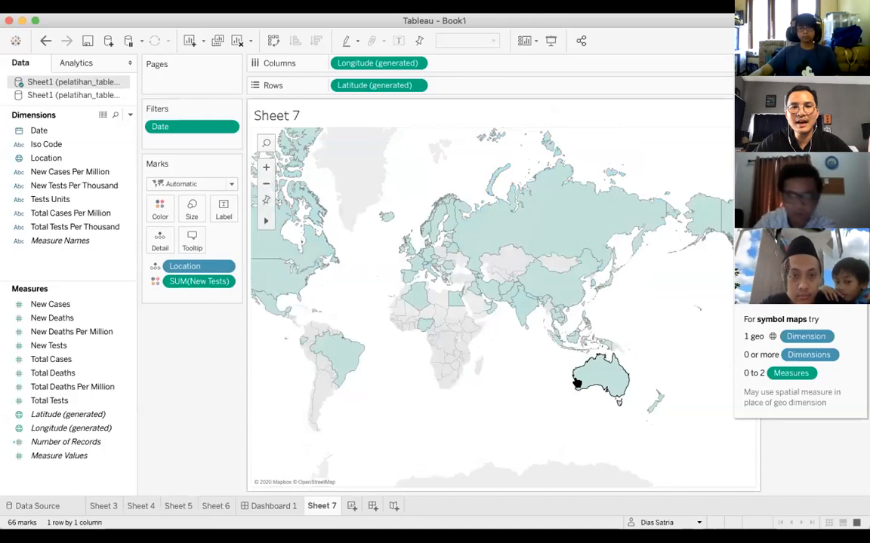
mouse_move(567, 304)
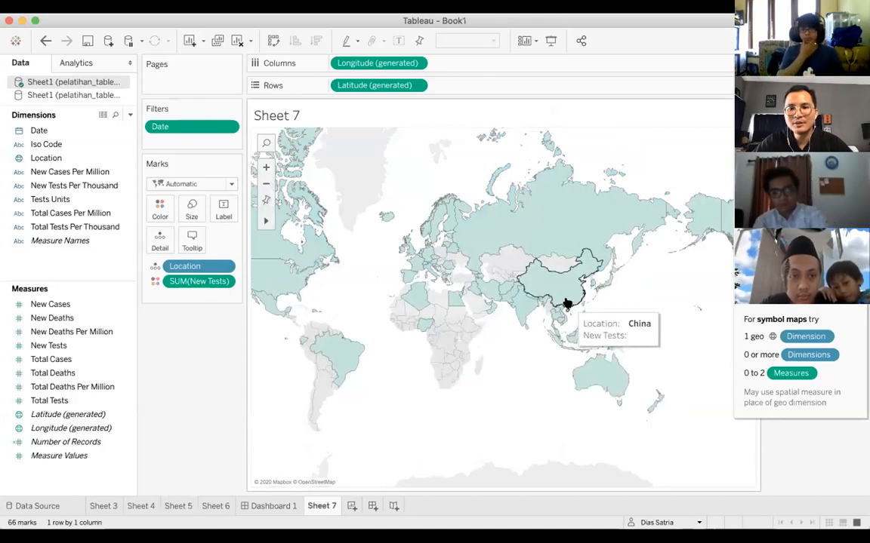
Change Sheet 7's Date filter to the day of the month and keep only day 1.
double_click(222, 128)
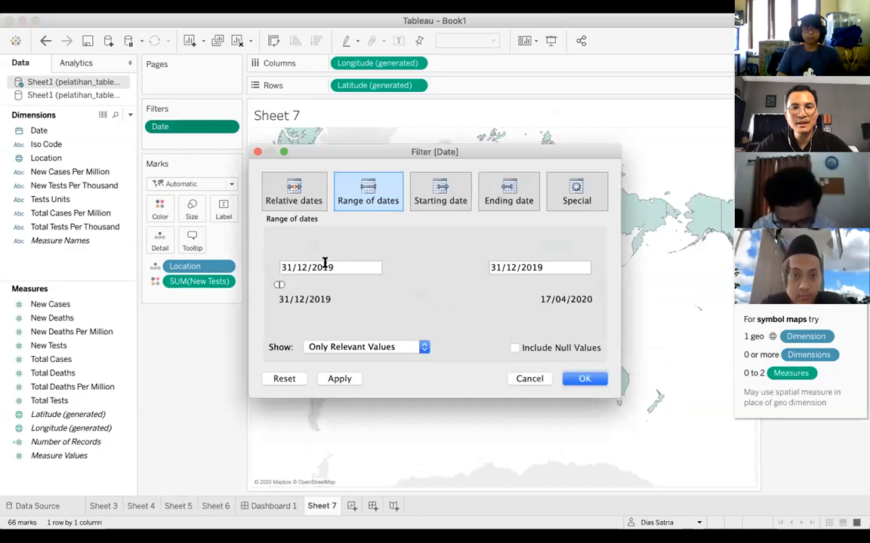
left_click(540, 378)
right_click(222, 127)
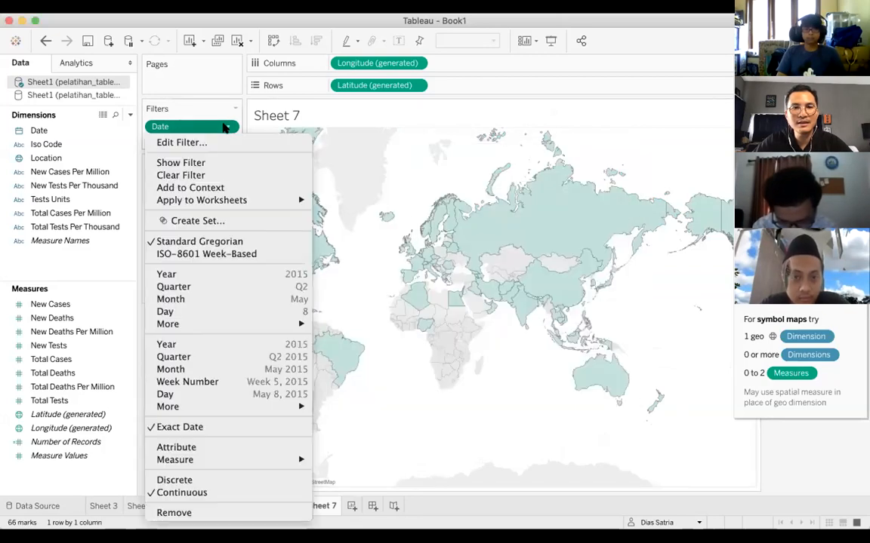
left_click(208, 311)
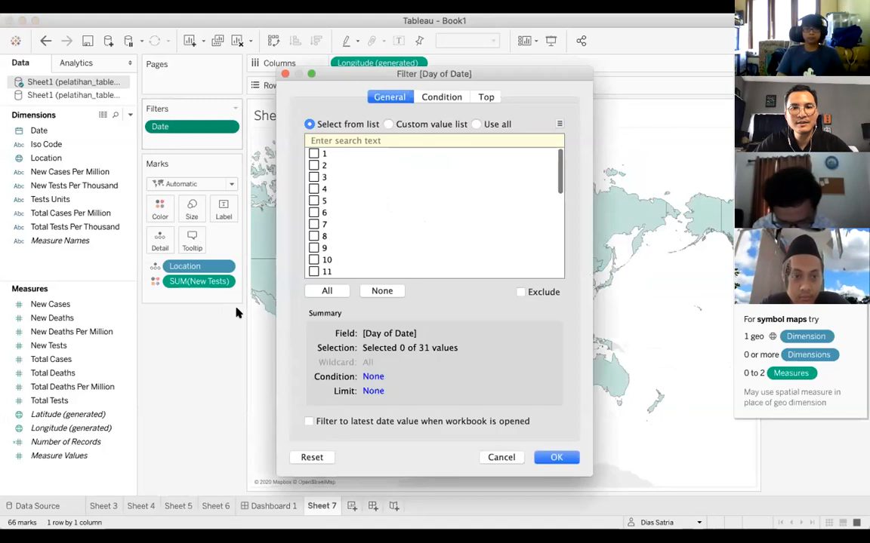
scroll(337, 240, "down", 5)
scroll(337, 241, "up", 5)
left_click(554, 458)
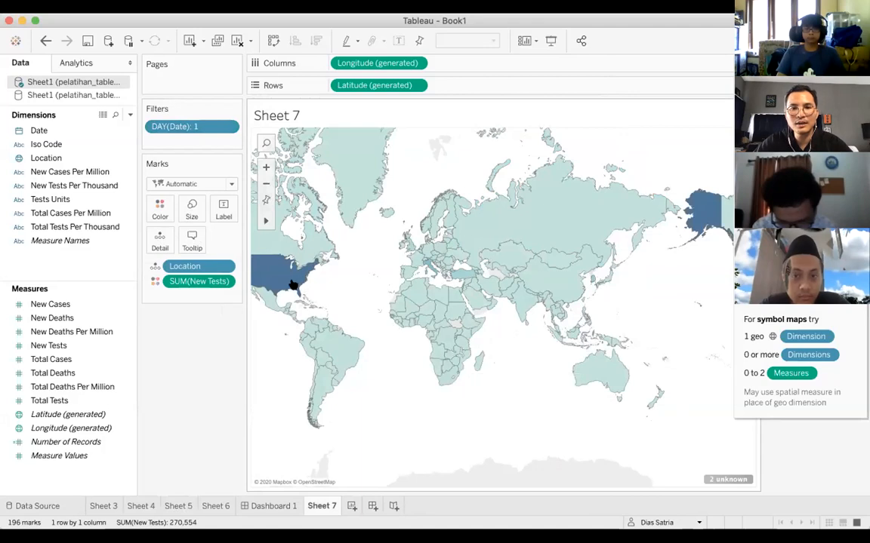
mouse_move(293, 285)
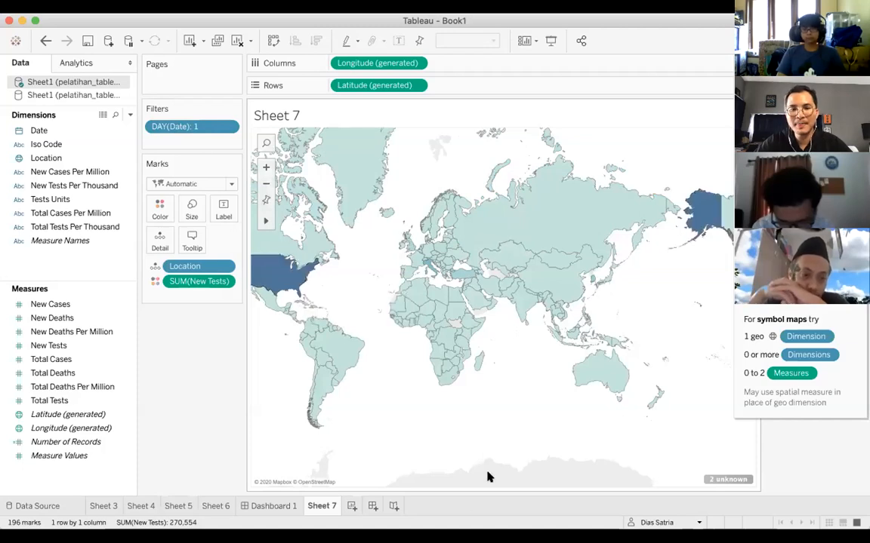
Create a new worksheet with a filled world map of Location coloured by New Tests.
left_click(353, 506)
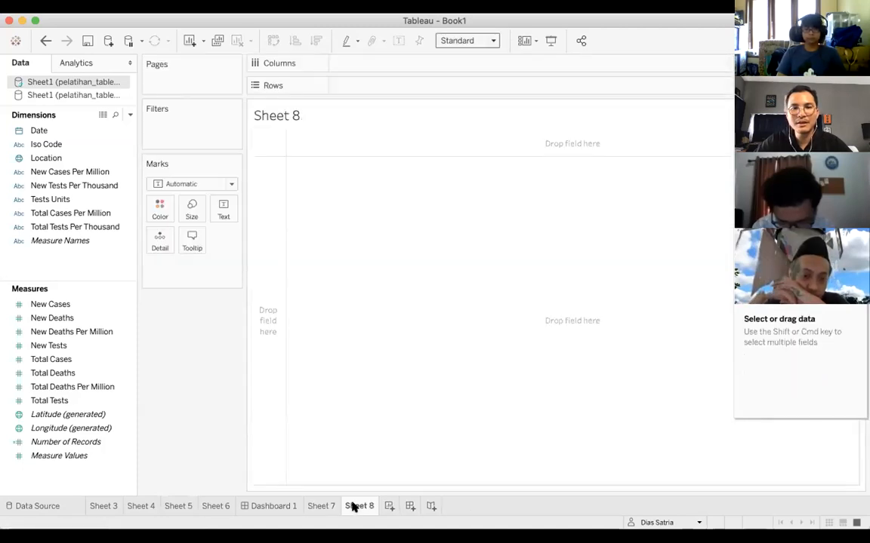
left_click(45, 145)
left_click_drag(46, 158, 414, 252)
left_click(69, 333)
left_click_drag(48, 346, 474, 251)
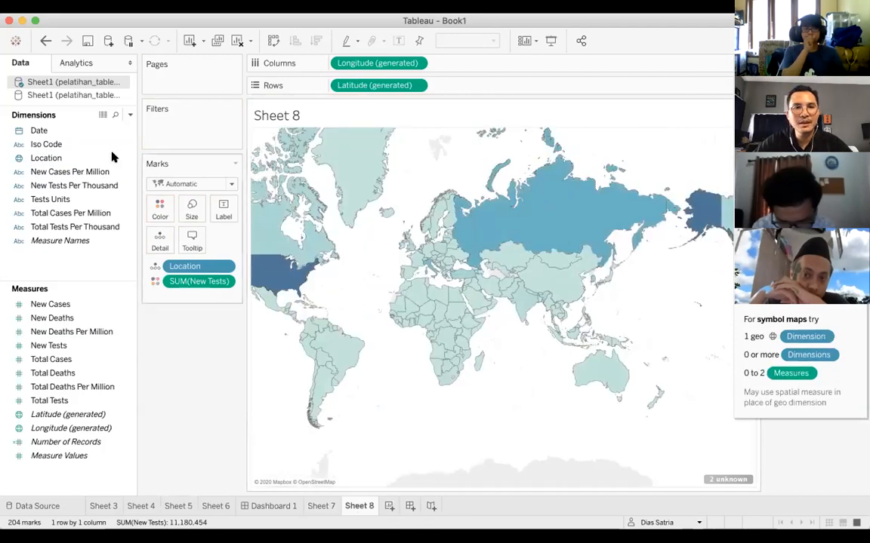
Filter the Sheet 8 map by Date using days, keeping only day 31.
left_click_drag(68, 132, 192, 135)
double_click(373, 235)
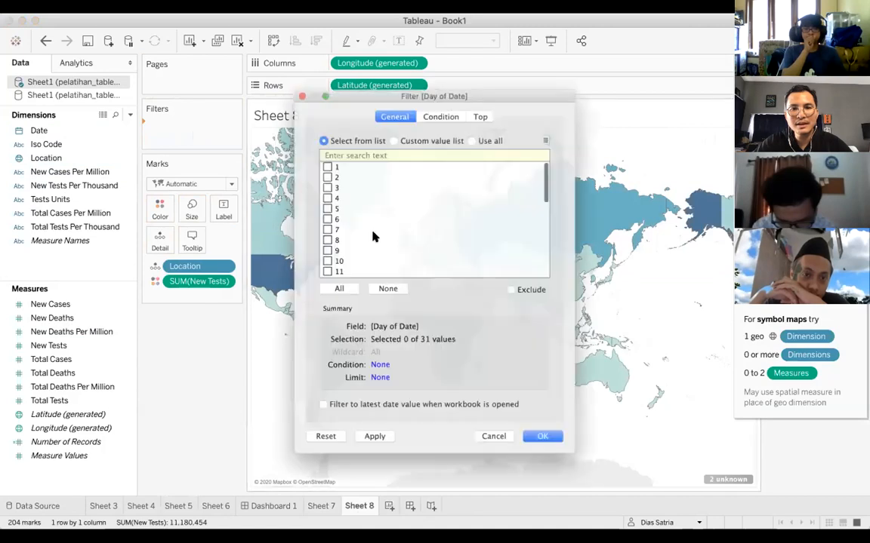
scroll(517, 181, "down", 5)
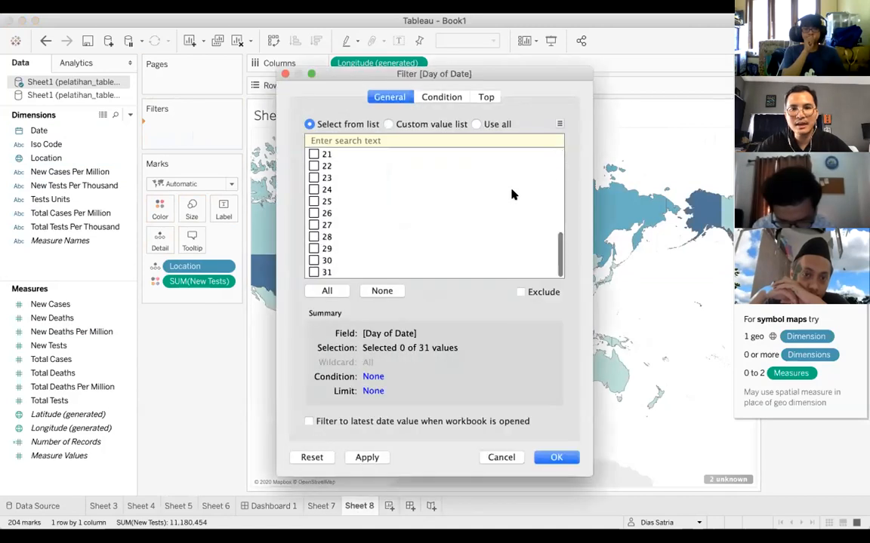
left_click(313, 270)
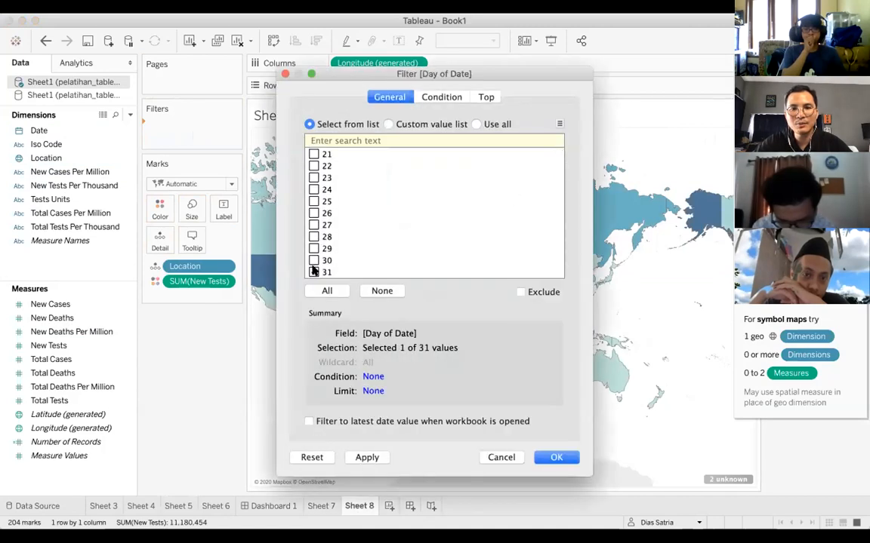
left_click(555, 457)
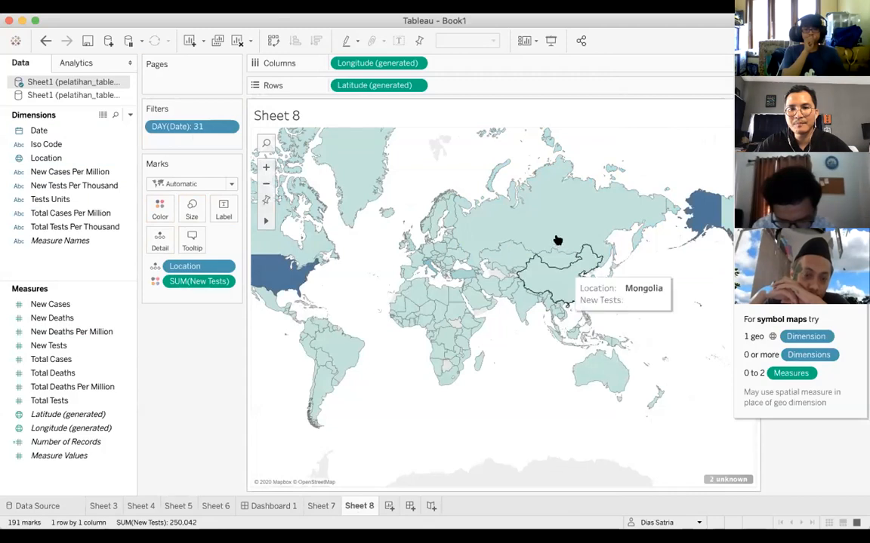
left_click(228, 127)
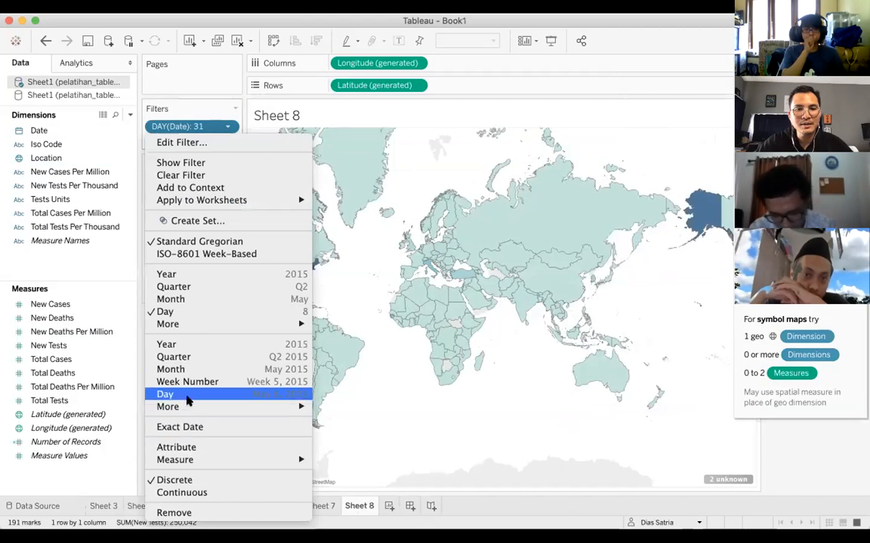
left_click(181, 314)
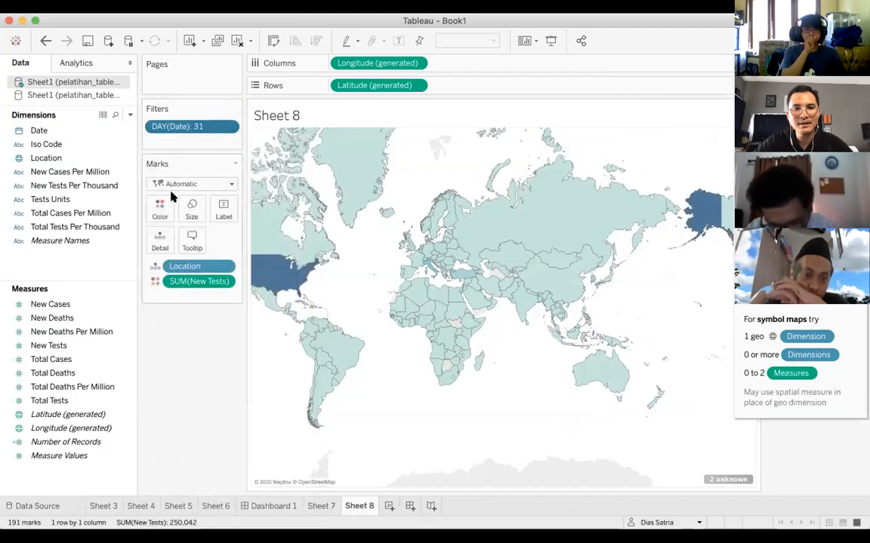
double_click(172, 127)
scroll(336, 234, "down", 5)
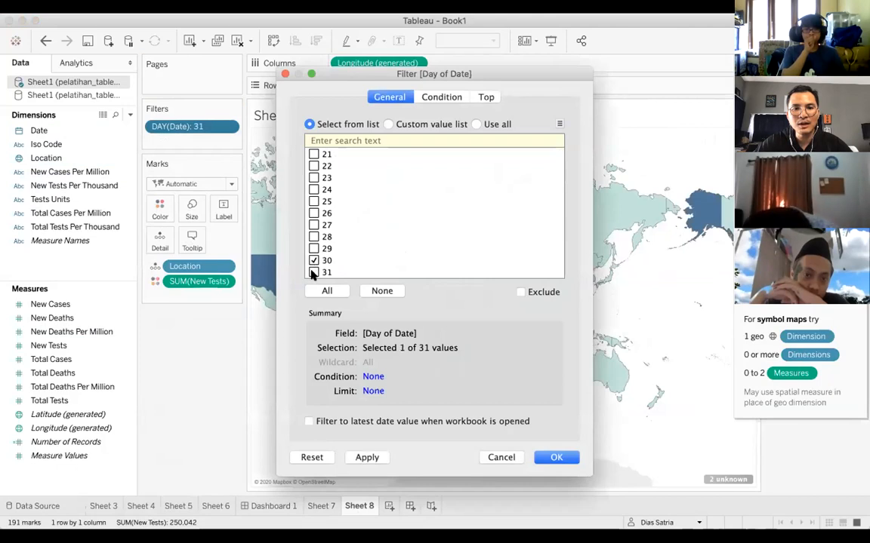
left_click(501, 458)
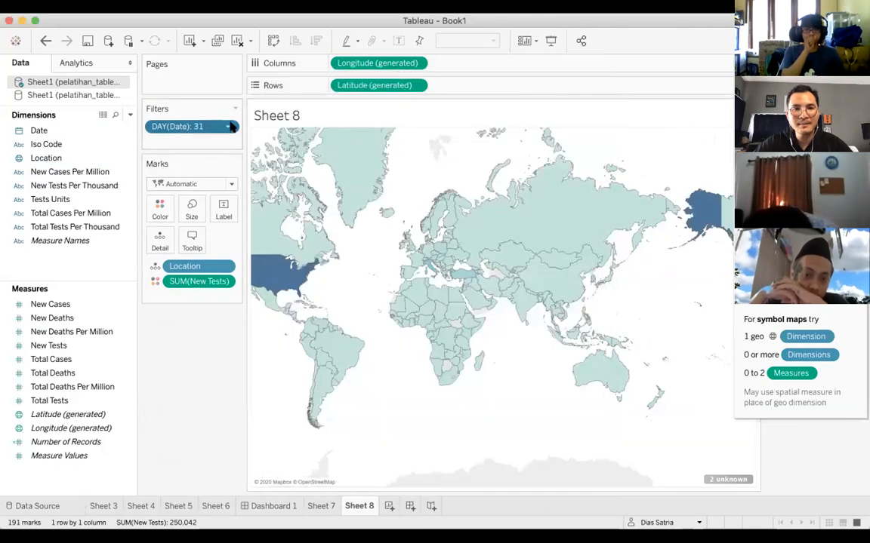
left_click(228, 127)
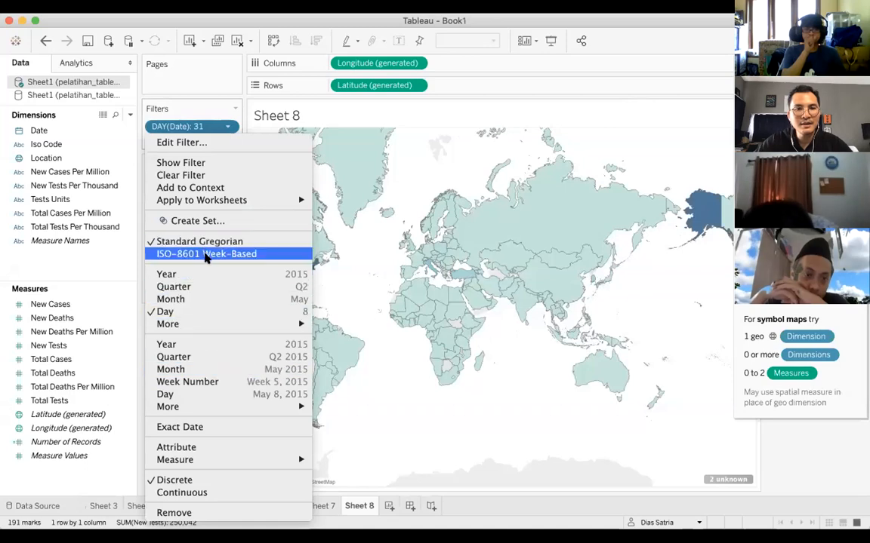
left_click(326, 383)
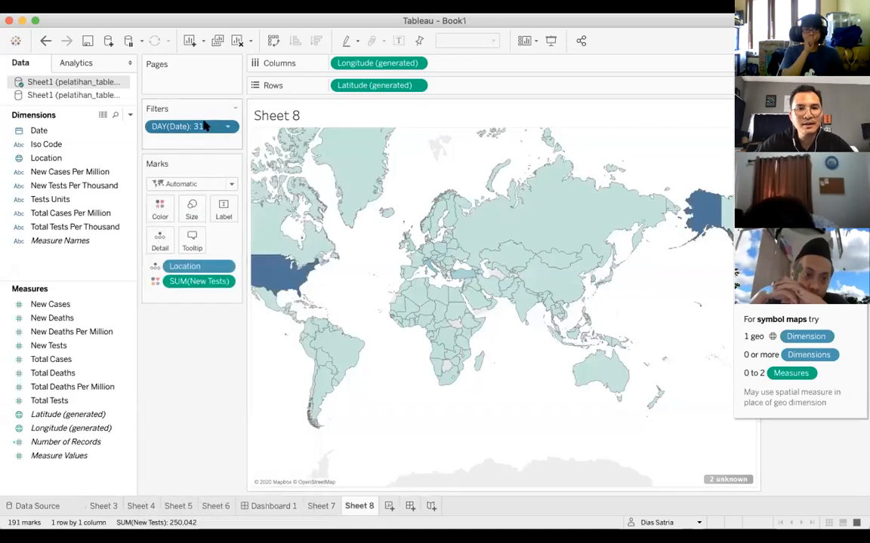
Change Sheet 8's day filter to keep only day 30.
left_click(226, 129)
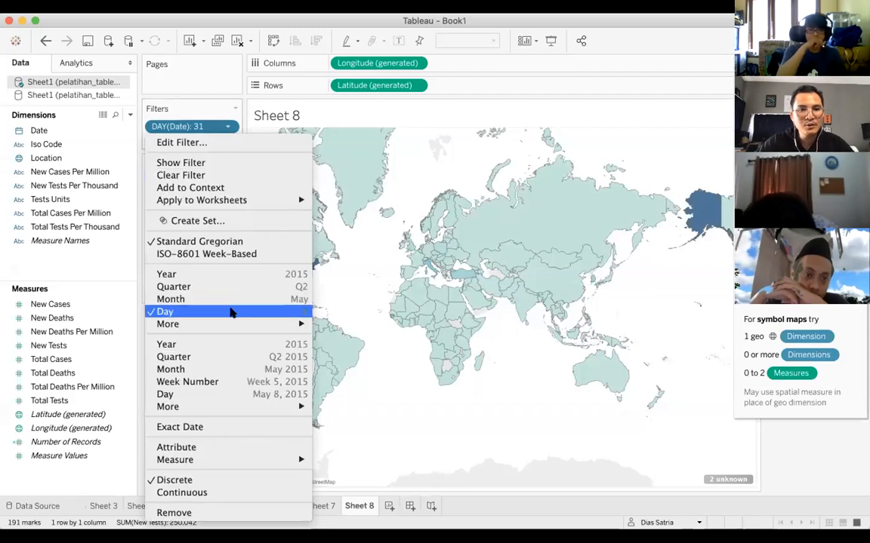
left_click(228, 311)
double_click(208, 127)
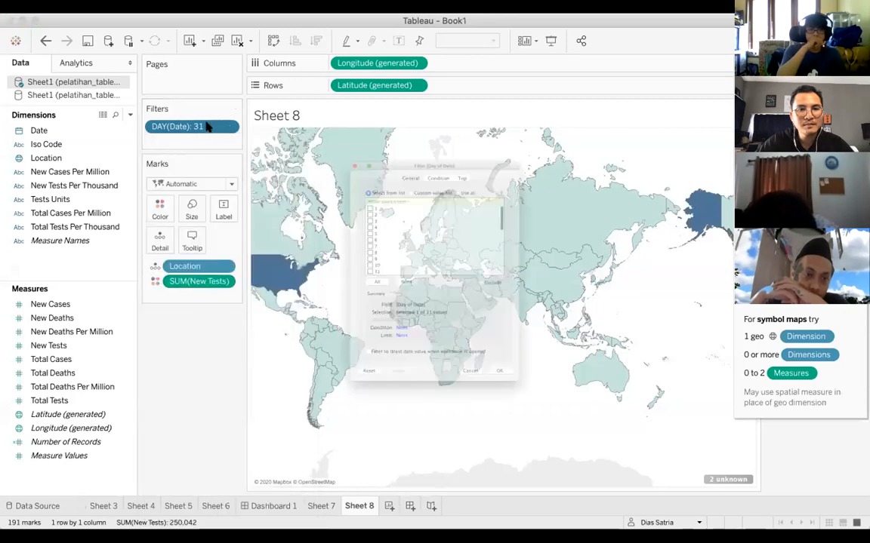
scroll(390, 221, "down", 10)
left_click(313, 260)
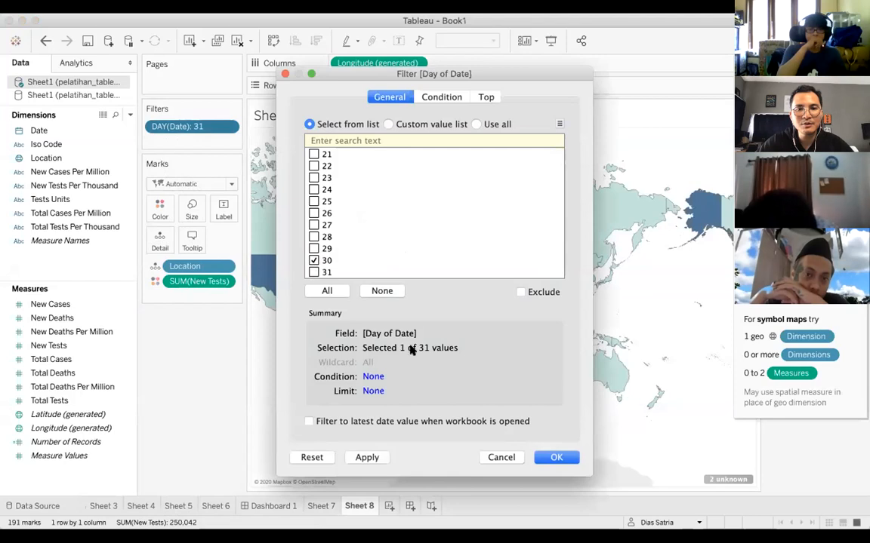
left_click(554, 459)
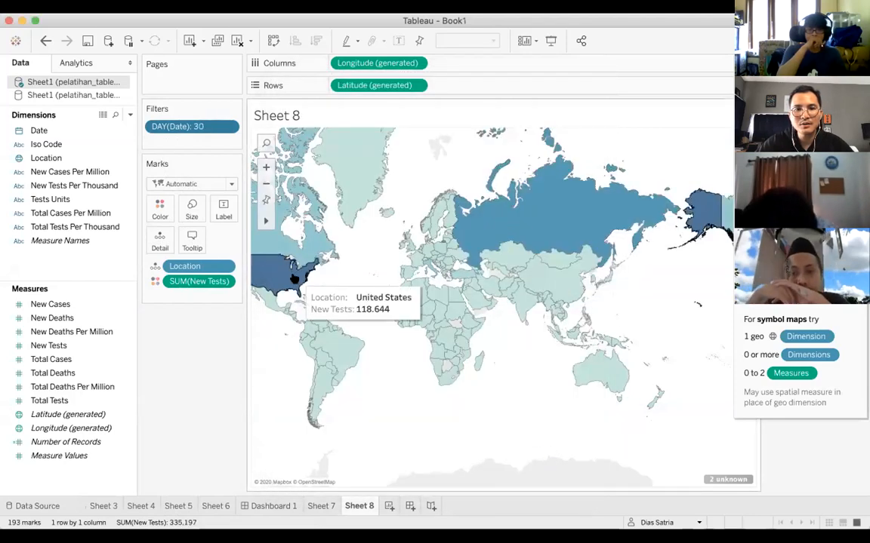
Replace Sheet 8's day filter with a Date range filter from 16/04/2020 to 17/04/2020.
right_click(179, 127)
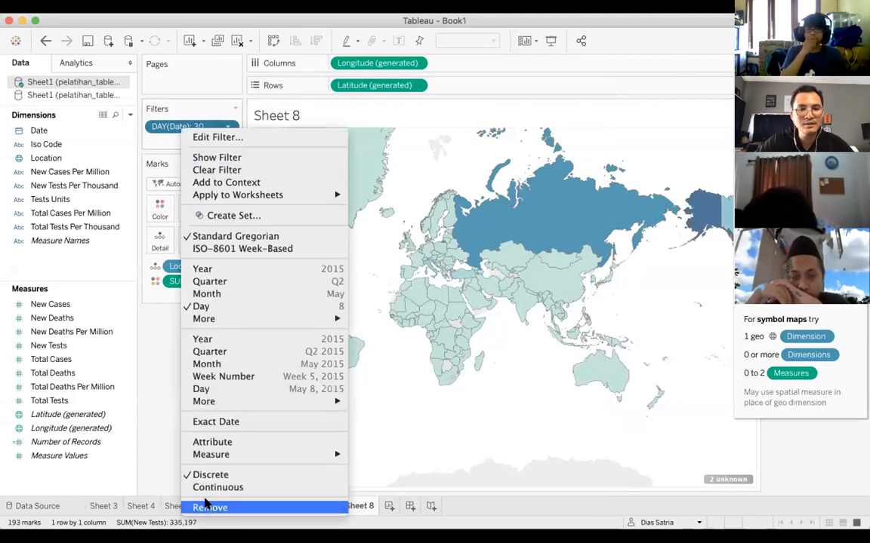
left_click(204, 506)
left_click_drag(39, 130, 171, 132)
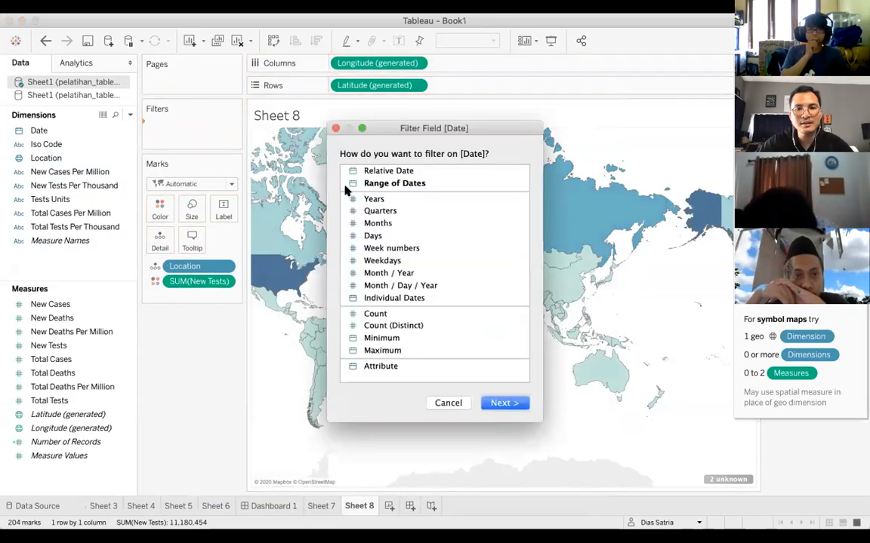
double_click(387, 184)
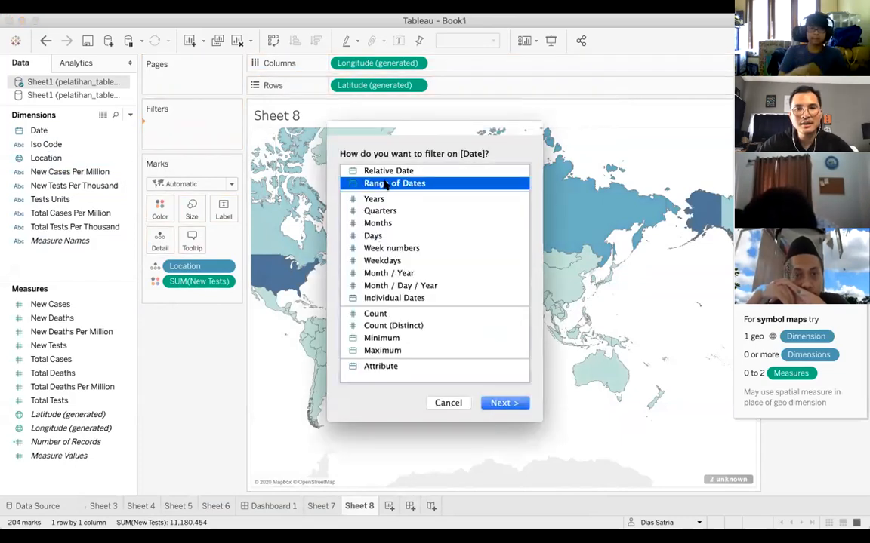
left_click_drag(278, 286, 585, 293)
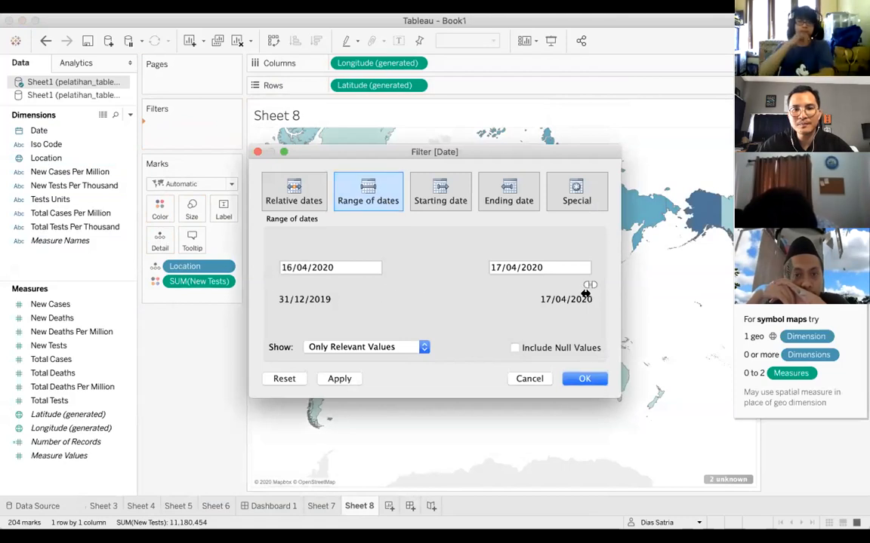
left_click(585, 379)
Compare the Sheet 7 and Sheet 8 maps, and place them side by side in a new dashboard with the New Tests legend above Sheet 8.
left_click(322, 506)
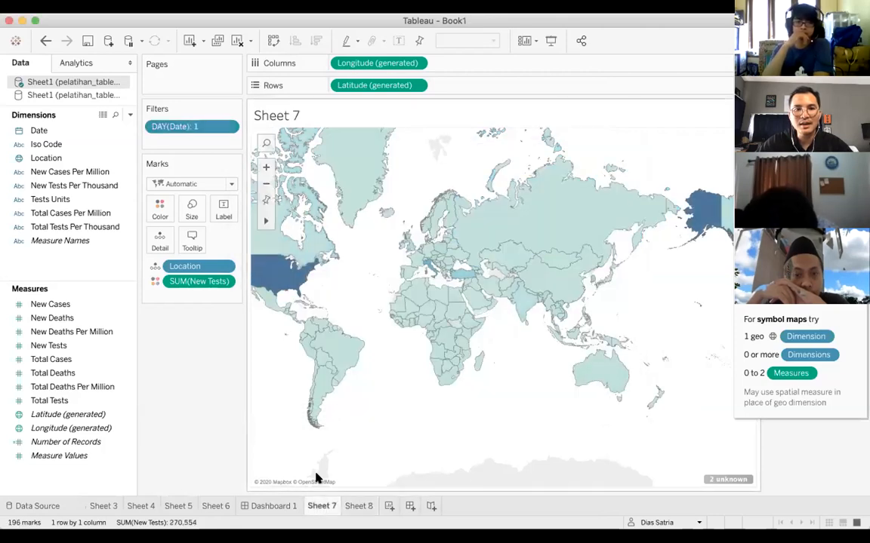
left_click(363, 507)
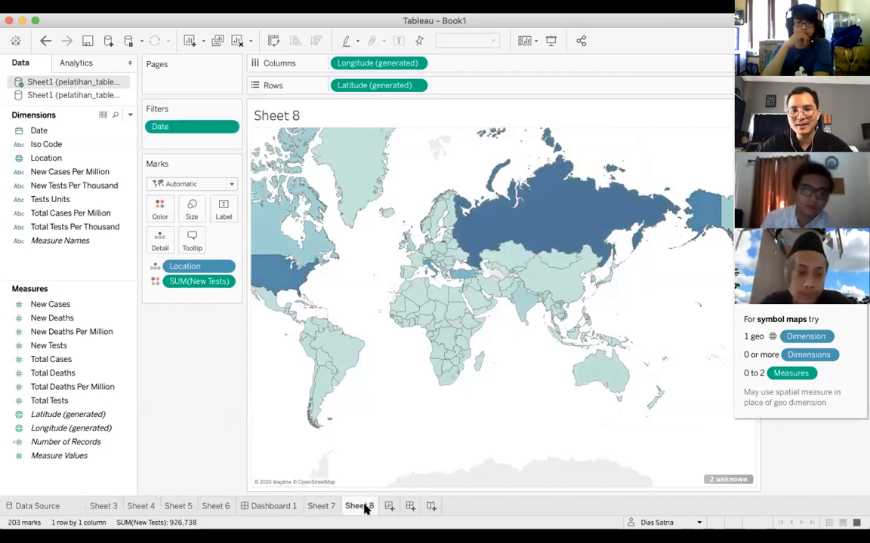
left_click(410, 508)
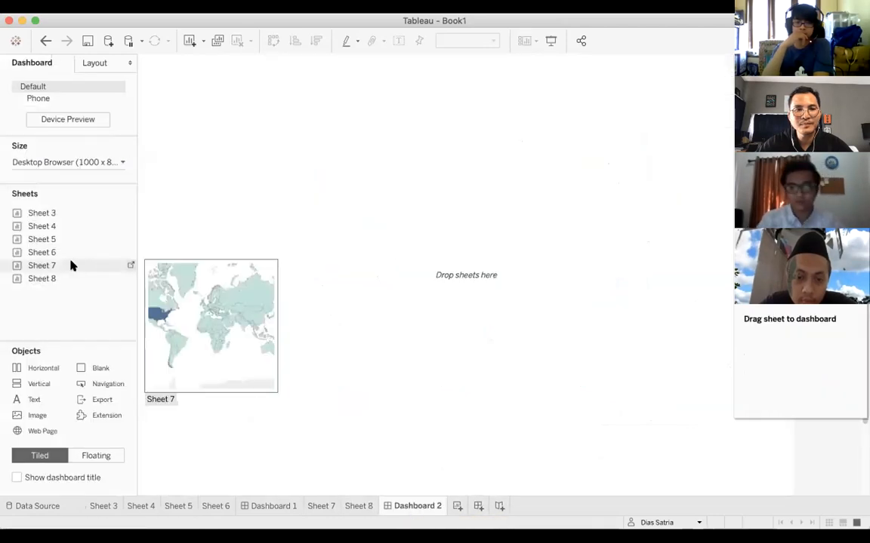
left_click_drag(101, 263, 198, 260)
left_click_drag(678, 165, 428, 165)
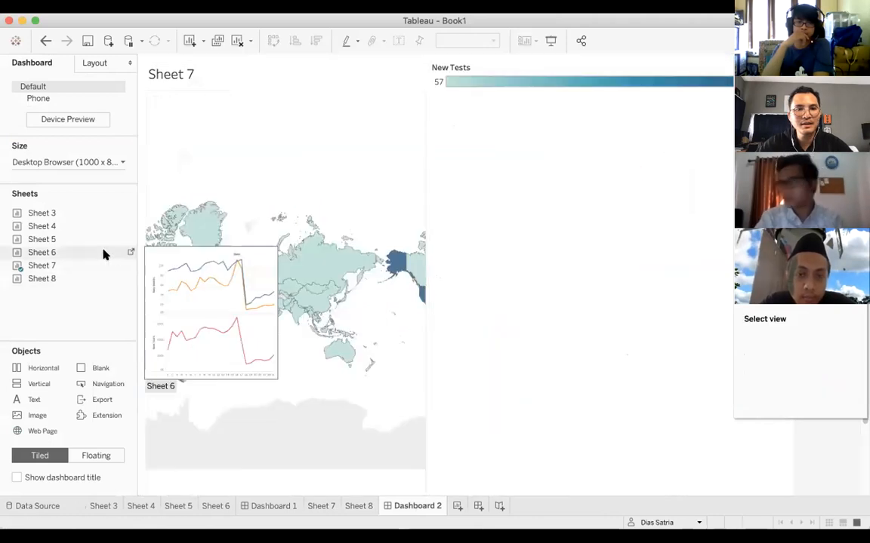
left_click_drag(74, 276, 495, 255)
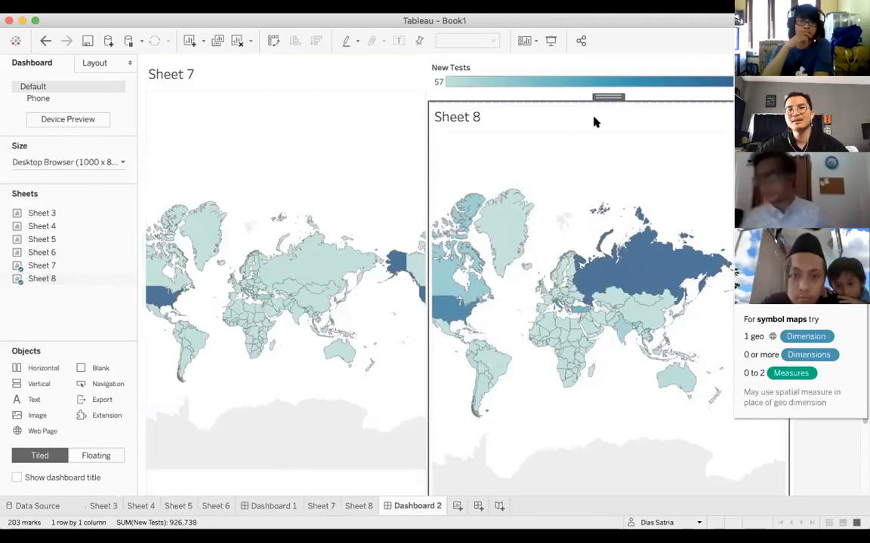
left_click_drag(604, 94, 608, 84)
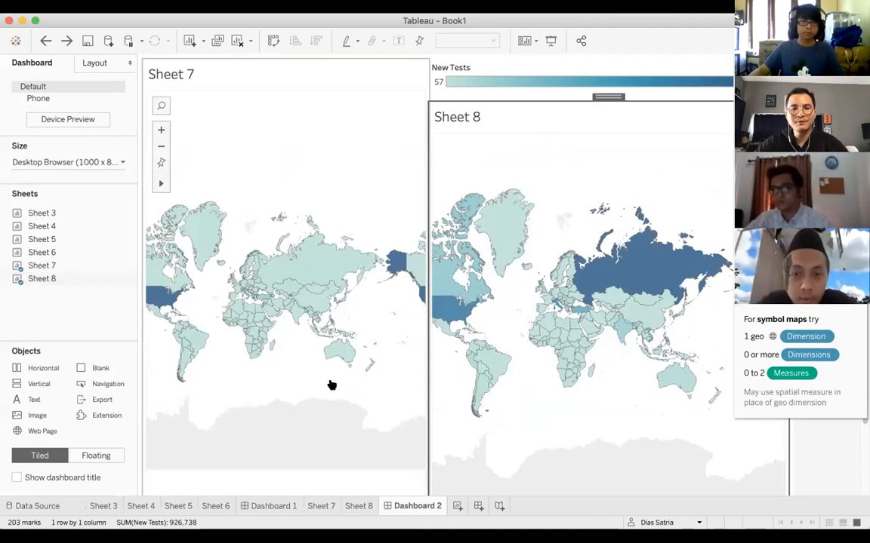
Review Sheet 6, and move Dashboard 1 behind Dashboard 2 in the workbook's sheet order.
left_click(216, 506)
left_click(52, 147)
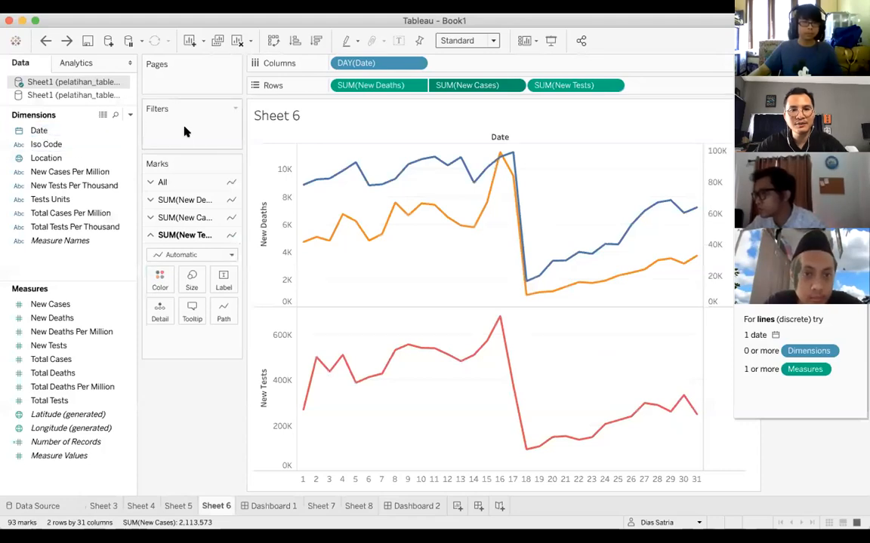
mouse_move(352, 505)
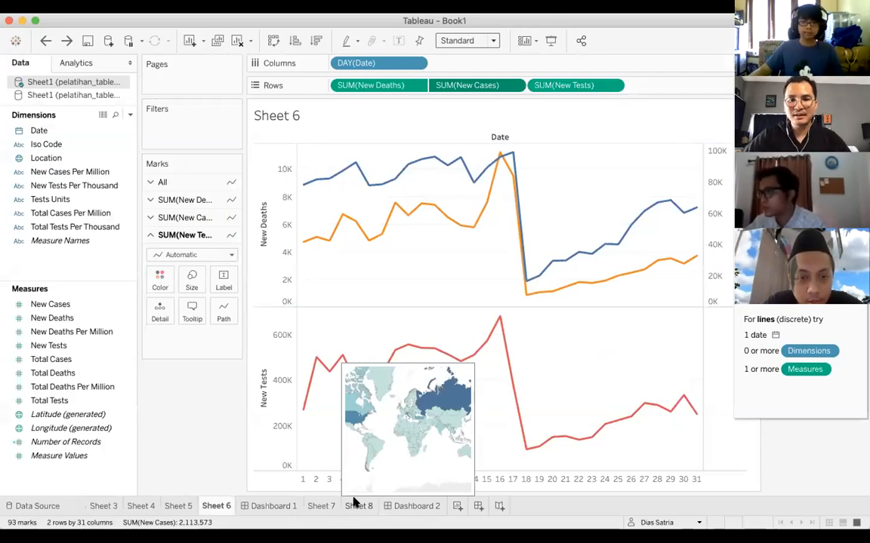
left_click_drag(281, 506, 435, 506)
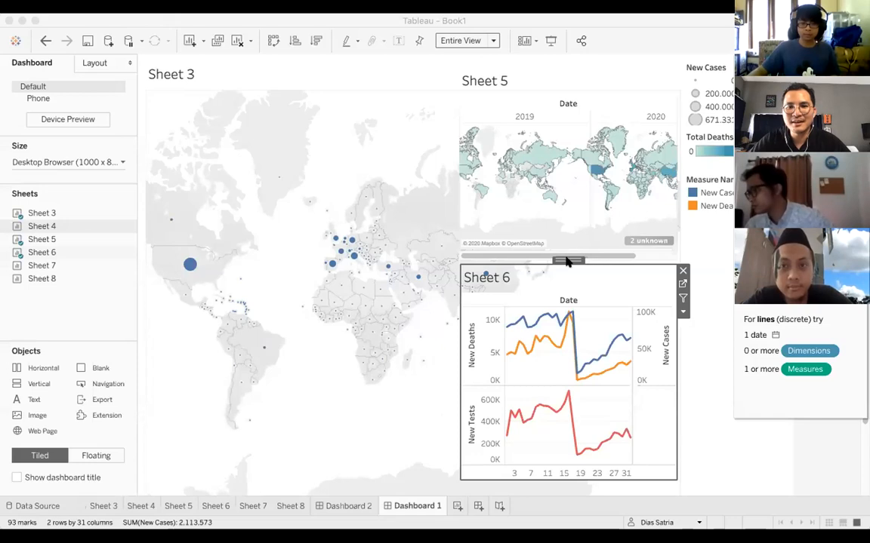
Select the Sheet 3 map on Dashboard 1, and view the New Tests map on Sheet 7.
left_click(327, 184)
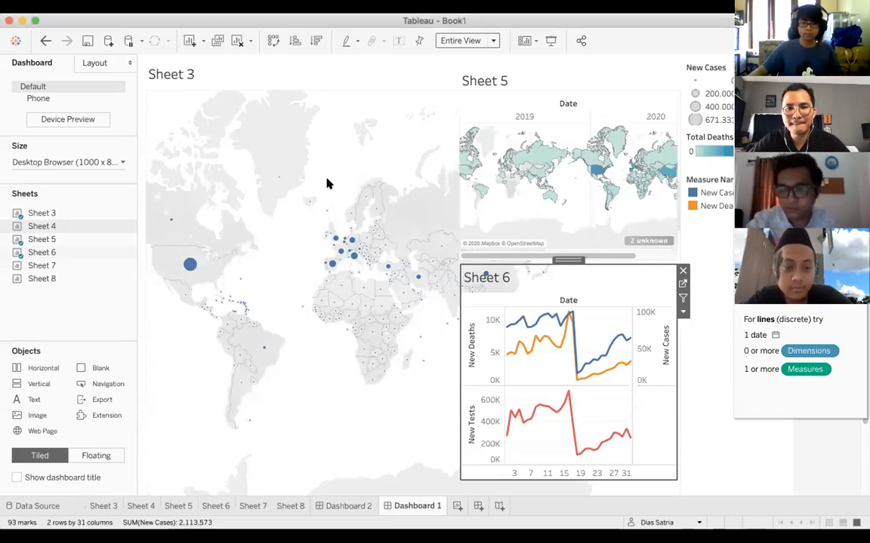
left_click(326, 183)
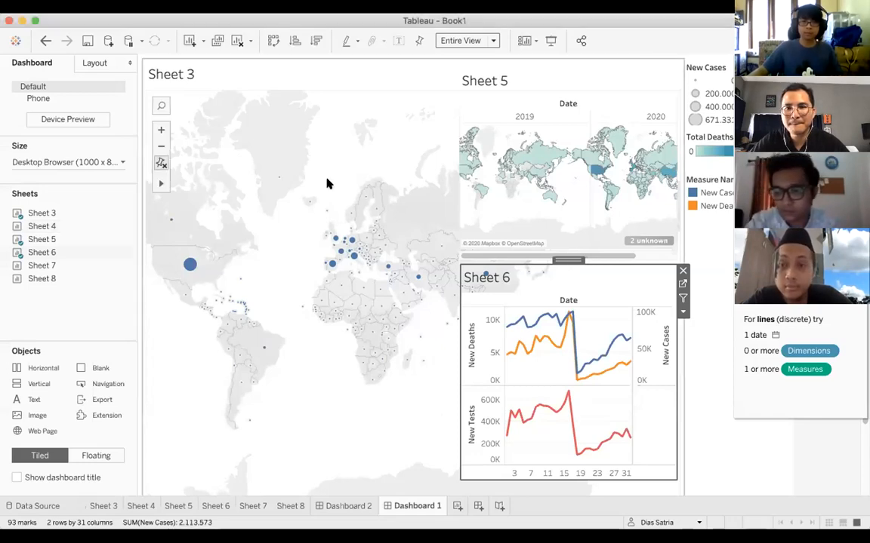
left_click(252, 506)
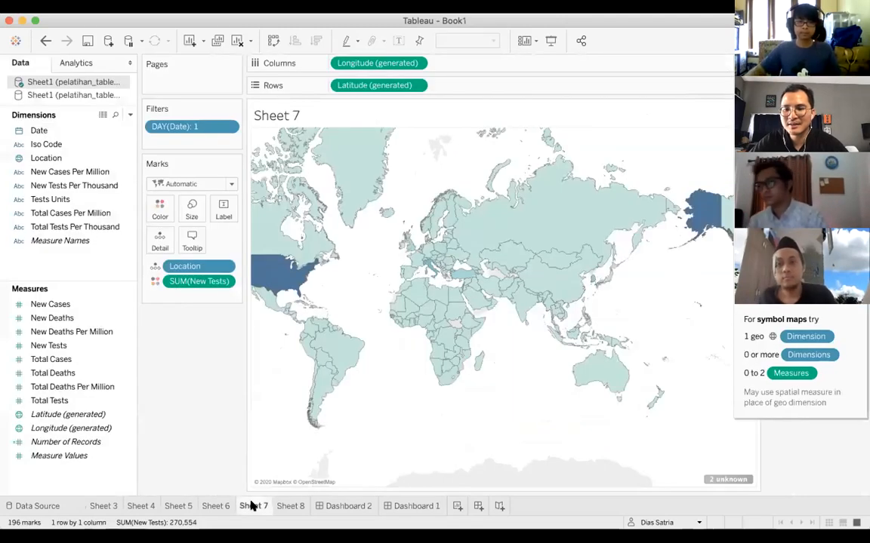
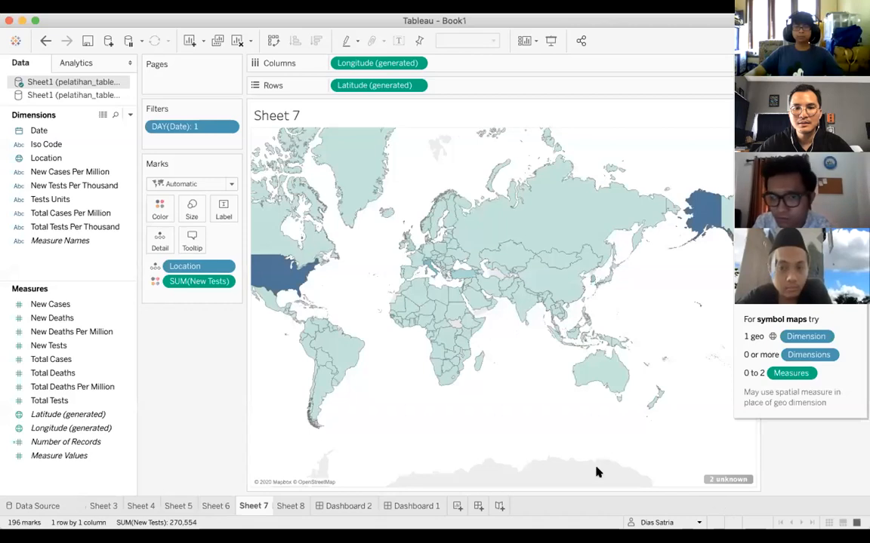
Close the workbook, saving its changes in the Workbooks folder as pelatihan_senin in Tableau Workbook format.
left_click(52, 7)
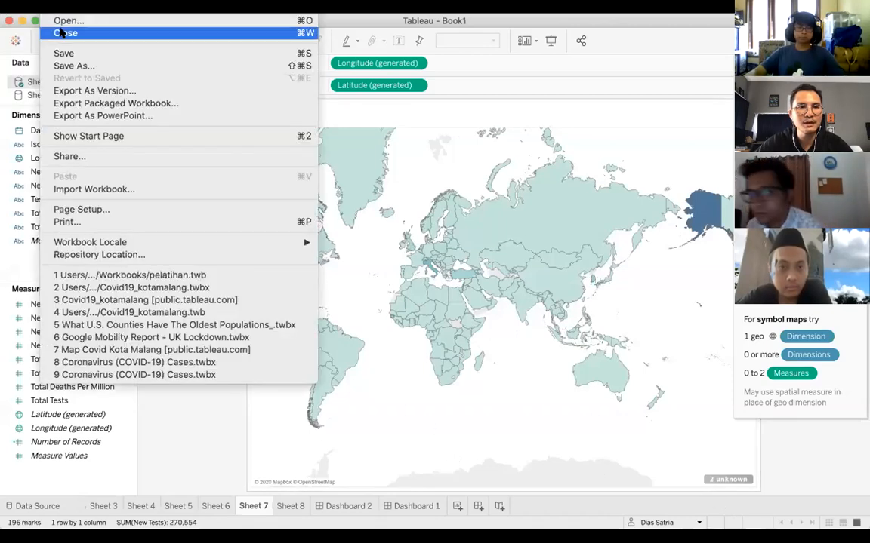
left_click(57, 32)
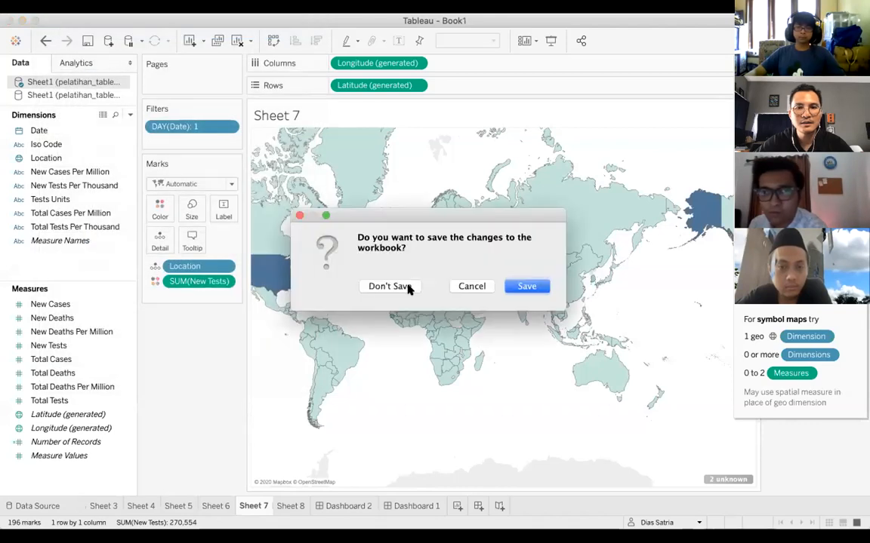
left_click(527, 286)
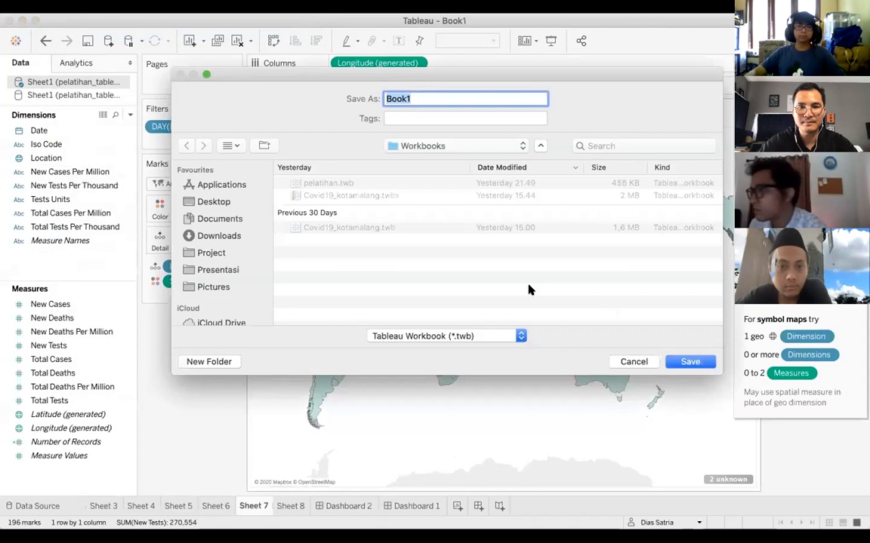
type("pelatihan")
key("Return")
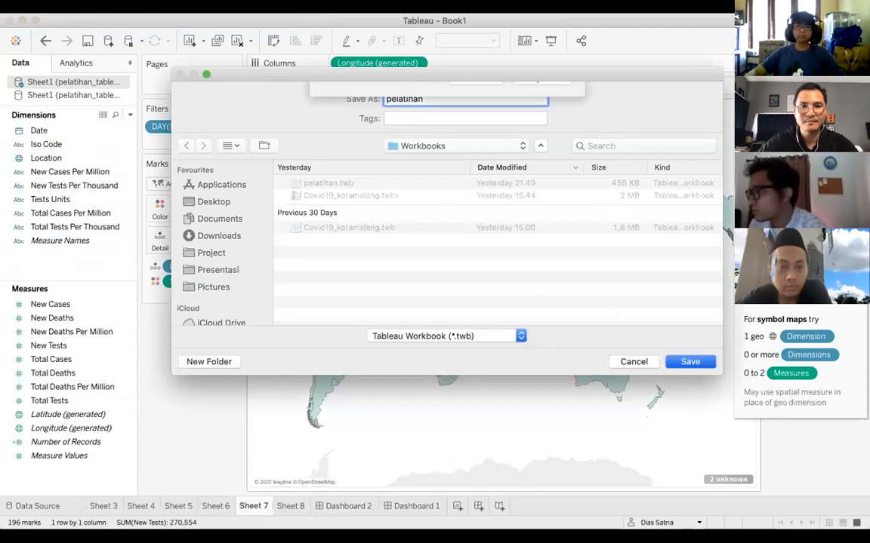
left_click(475, 158)
left_click(456, 98)
type("_sen")
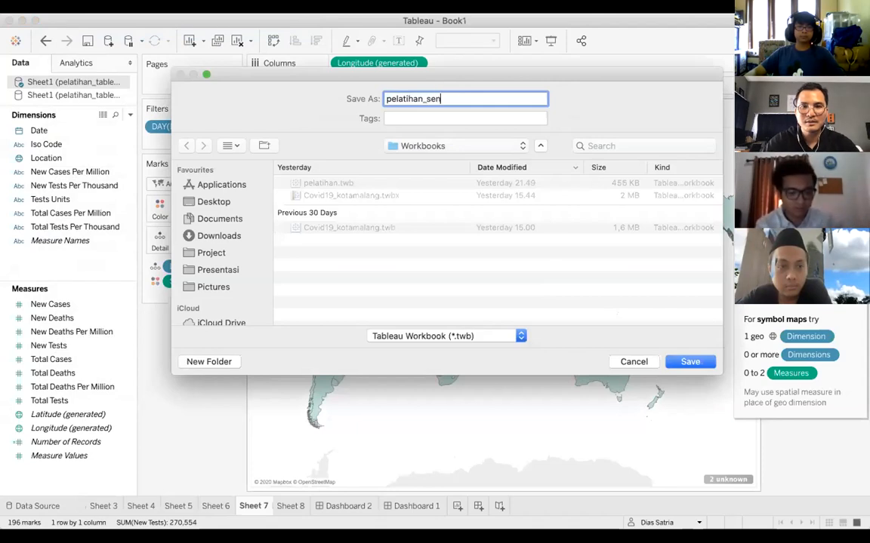
key("Return")
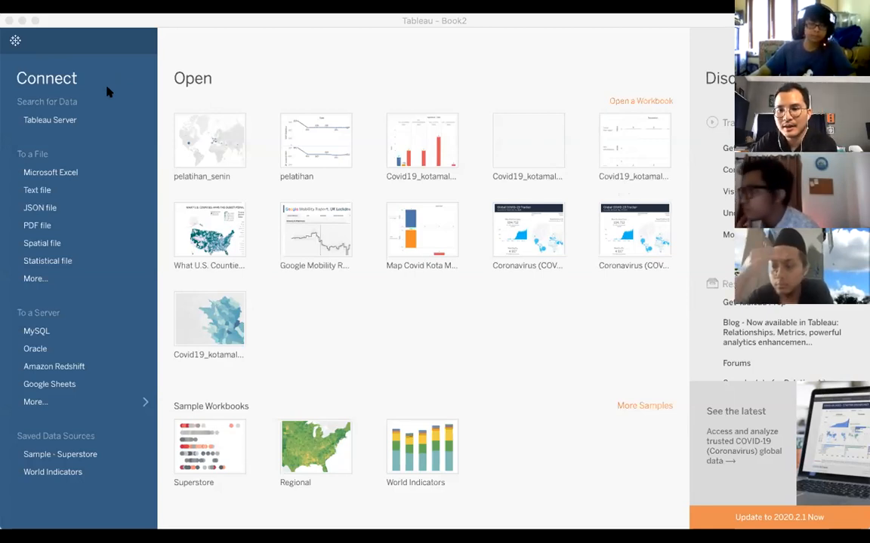
left_click(270, 78)
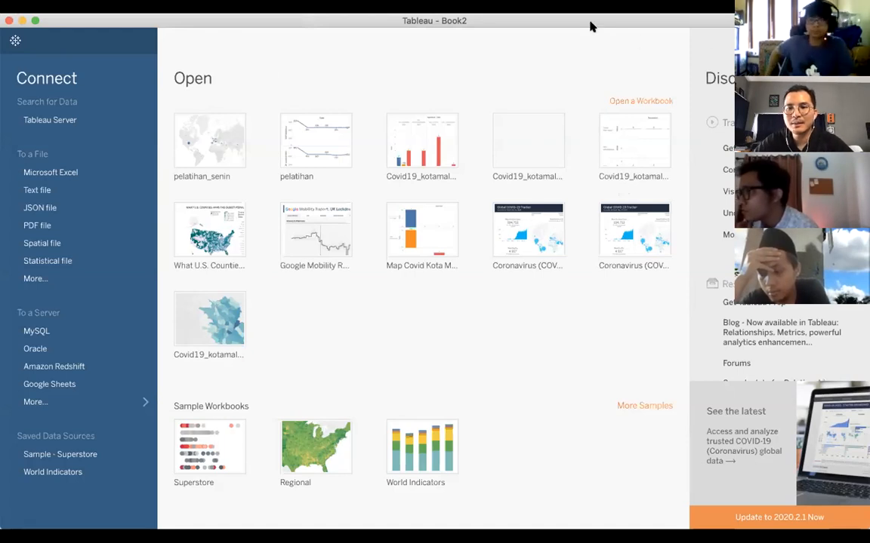
left_click_drag(590, 23, 549, 9)
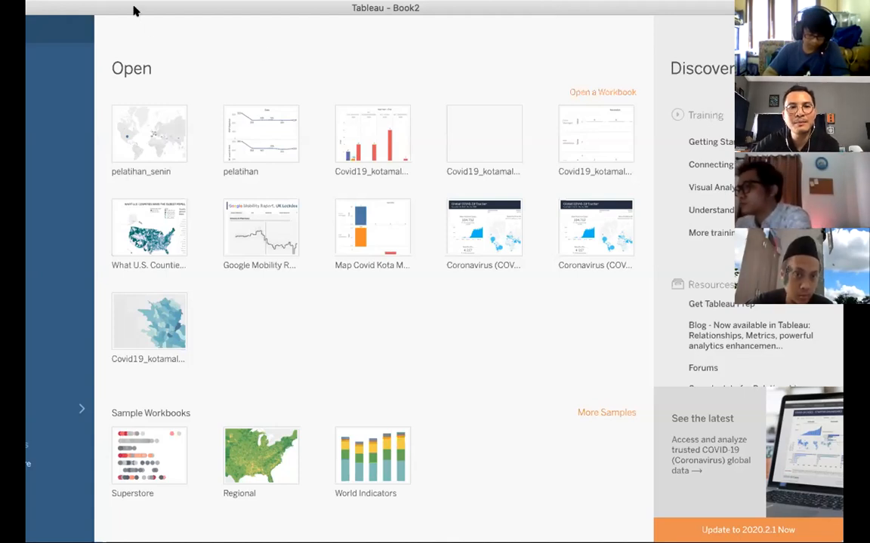
left_click_drag(134, 11, 202, 9)
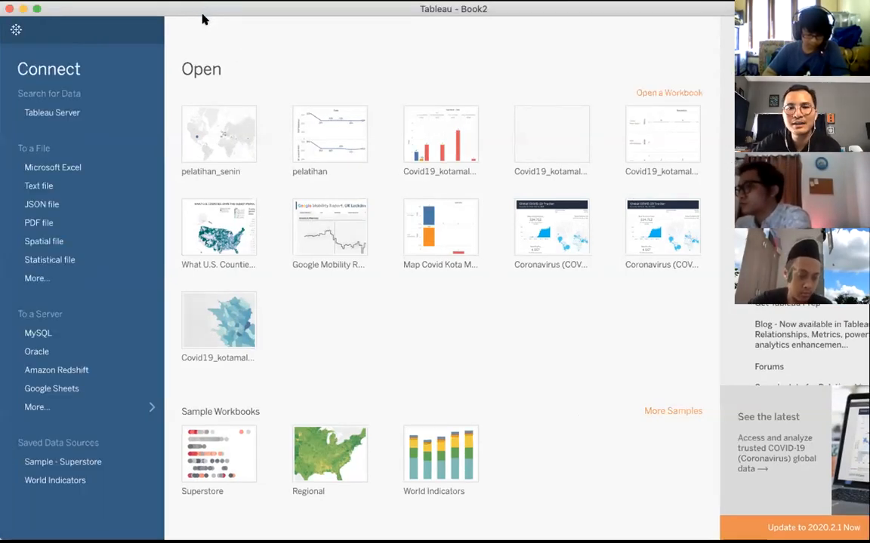
Start a spatial file connection, search file names for administrasi, and open the Batas Administrasi Kota folder.
left_click(61, 242)
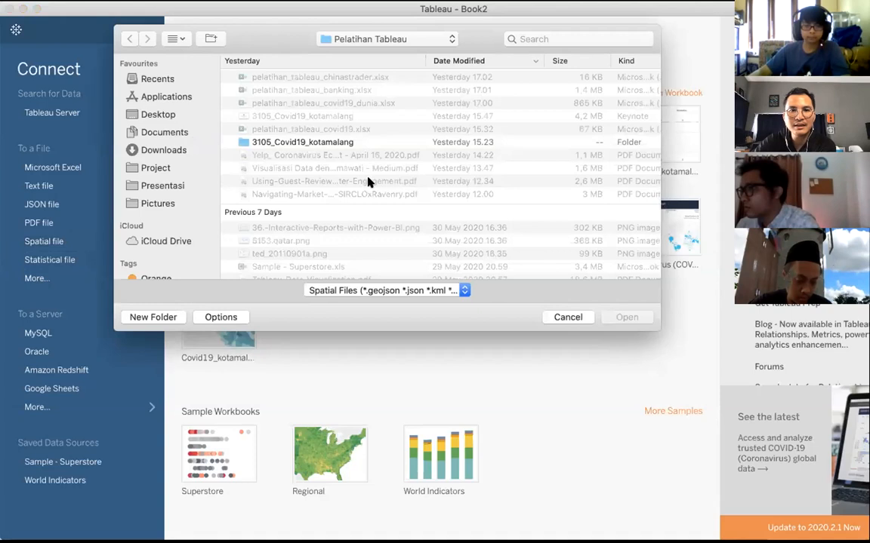
left_click(546, 37)
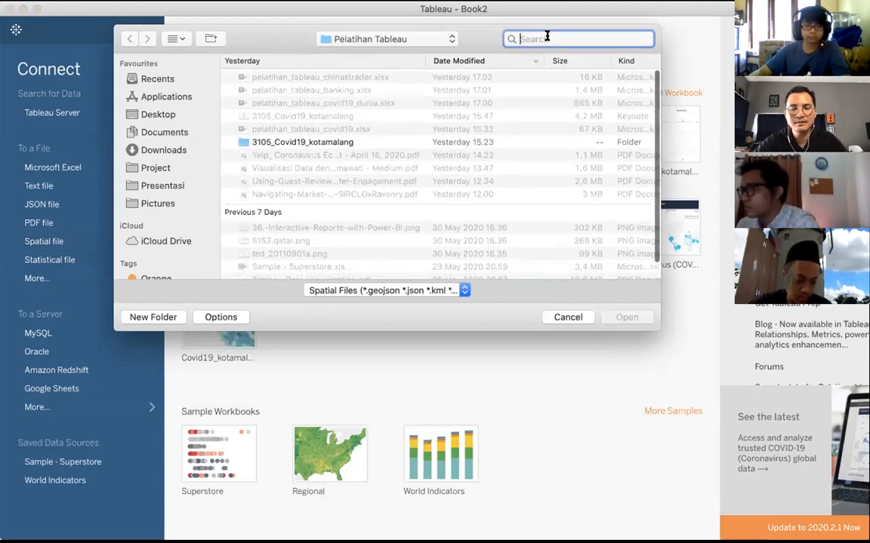
type("administra")
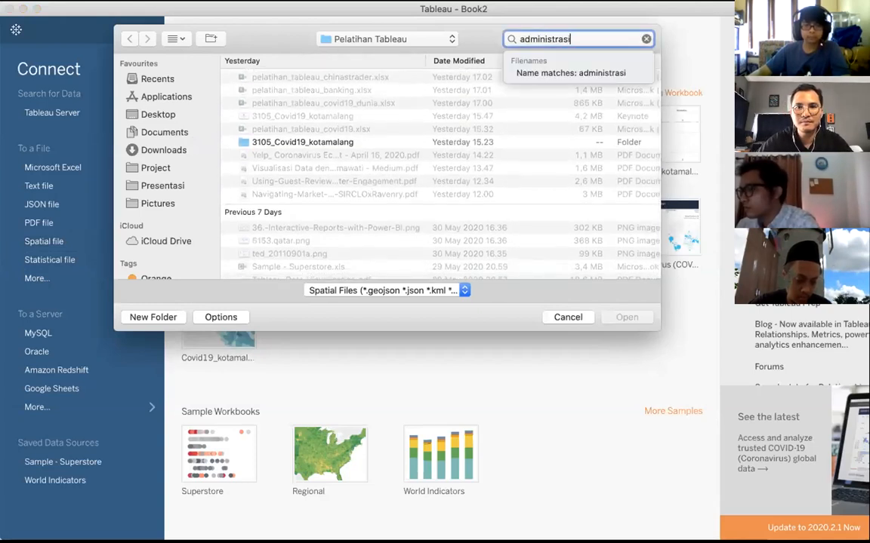
type("si")
key("Down")
key("Return")
double_click(308, 99)
Connect to the spatial file Batas_Administrasi_Kelurahan.shp.
scroll(315, 194, "down", 5)
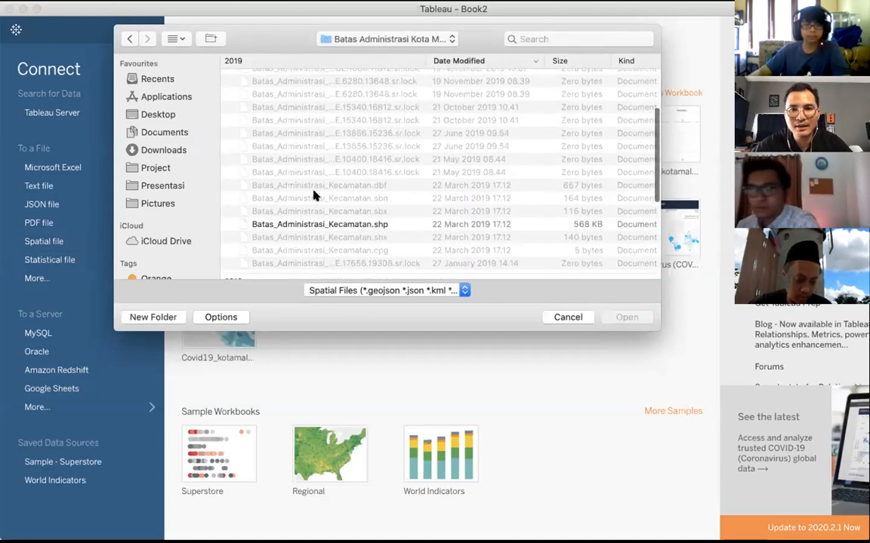
scroll(315, 196, "down", 2)
scroll(315, 198, "down", 10)
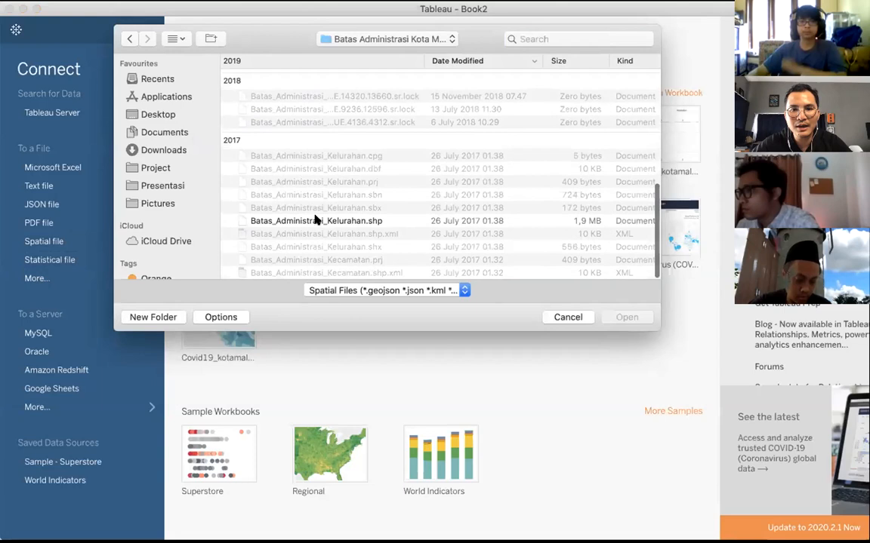
left_click(315, 220)
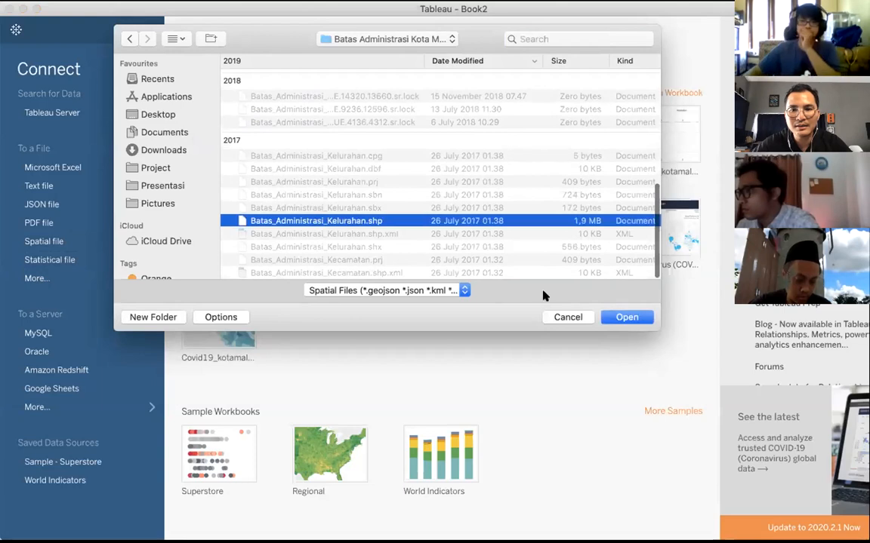
left_click(629, 317)
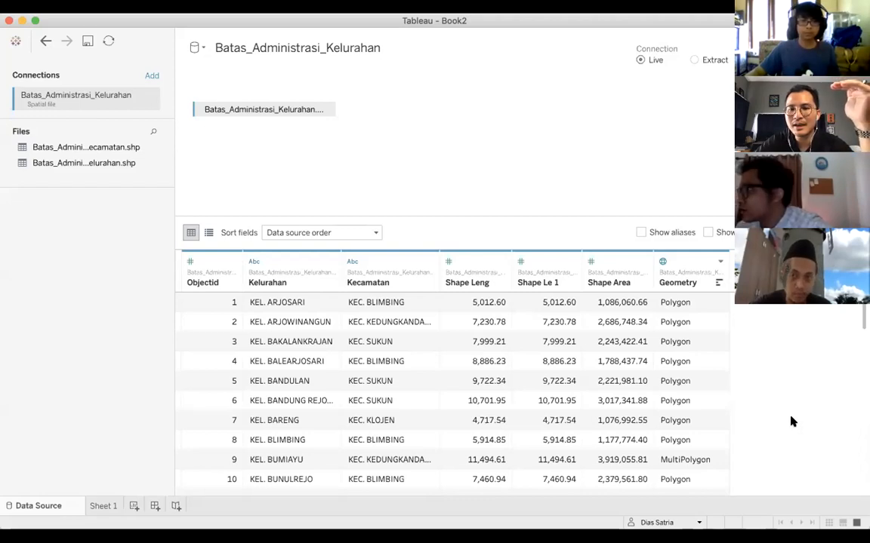
Add a Microsoft Excel connection to pelatihan_tableau_covid19.xlsx, searching file names for pelatihan to locate it.
key("super+Tab")
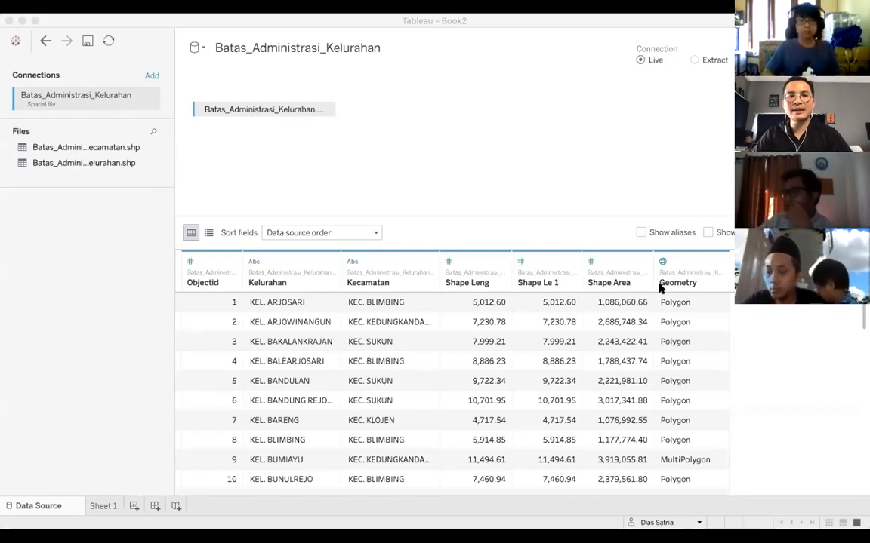
left_click(152, 77)
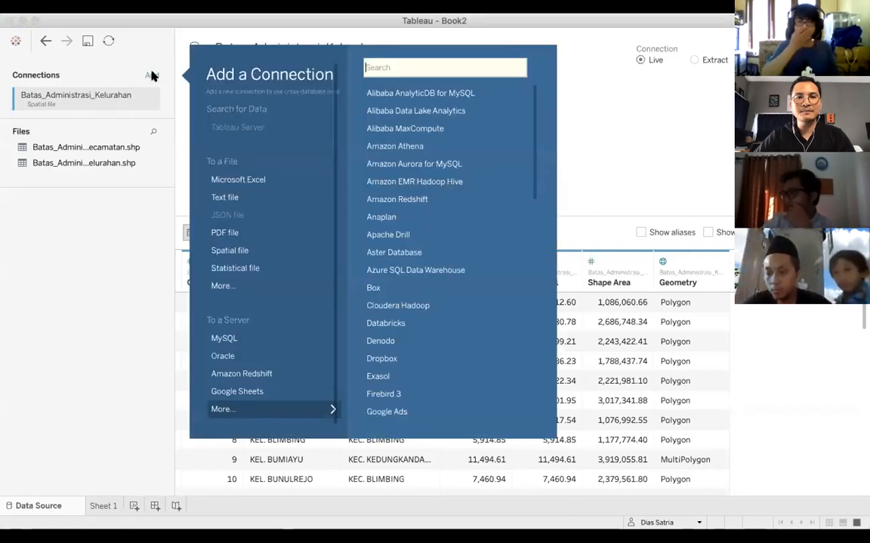
left_click(224, 179)
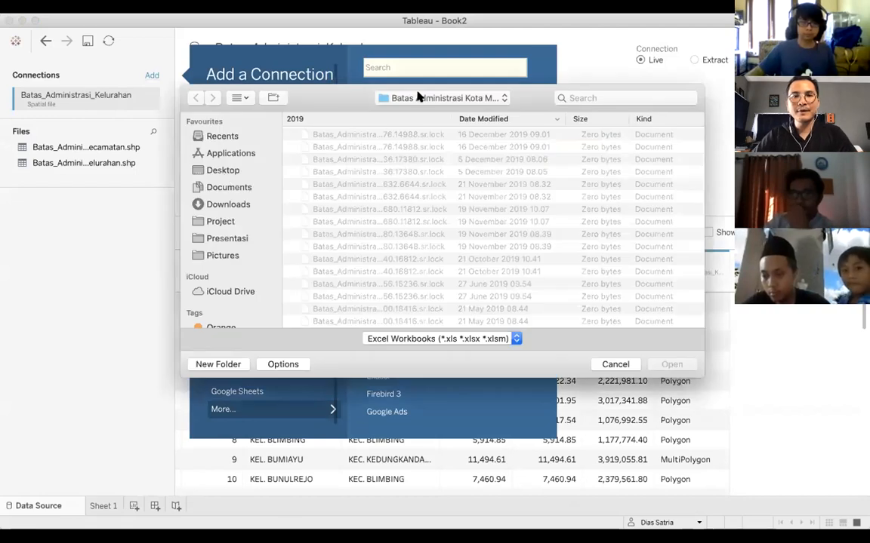
left_click(220, 222)
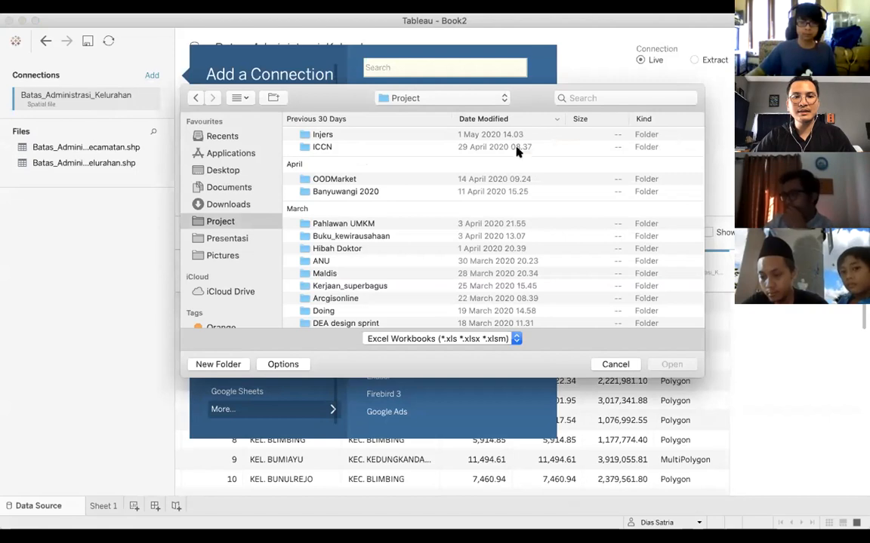
left_click(600, 98)
type("pelatihan")
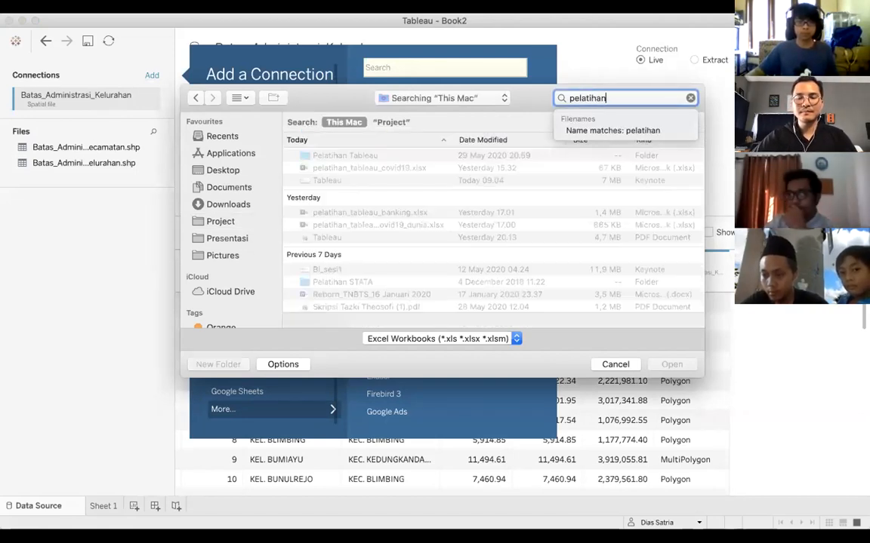
left_click(615, 132)
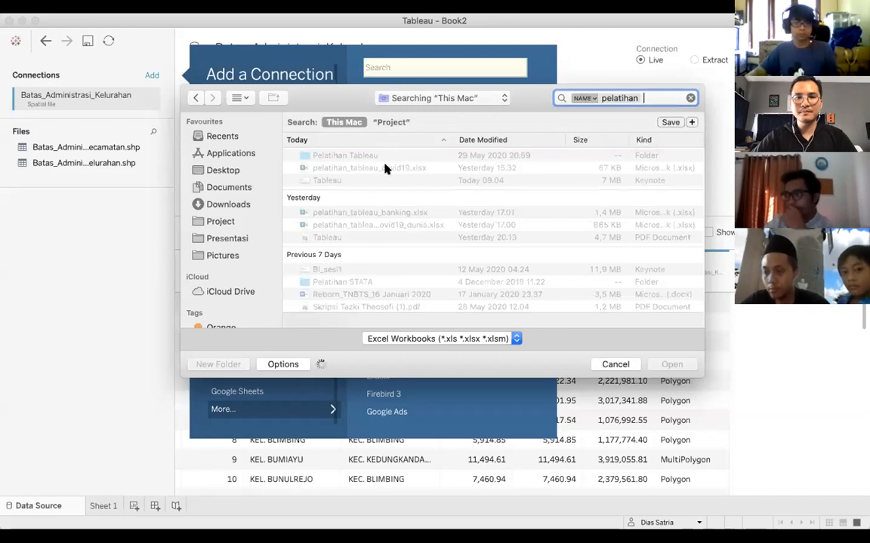
left_click(343, 157)
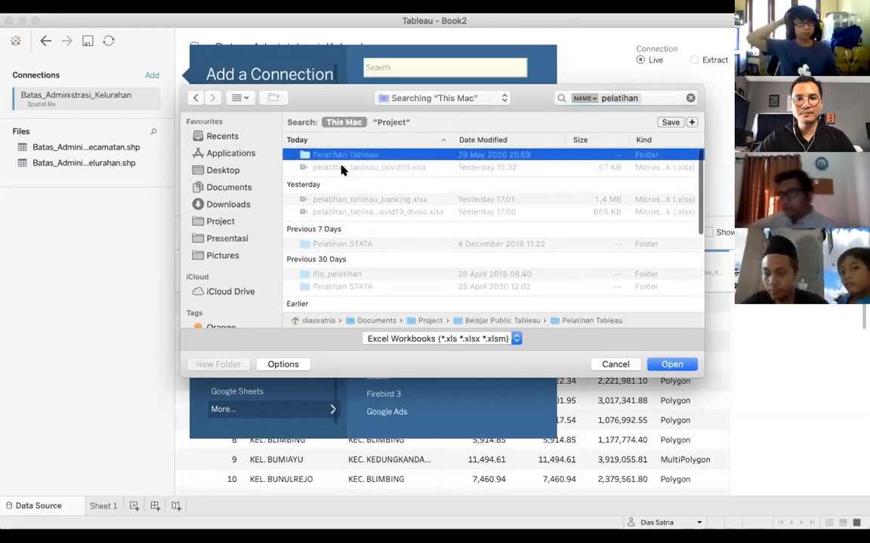
double_click(341, 169)
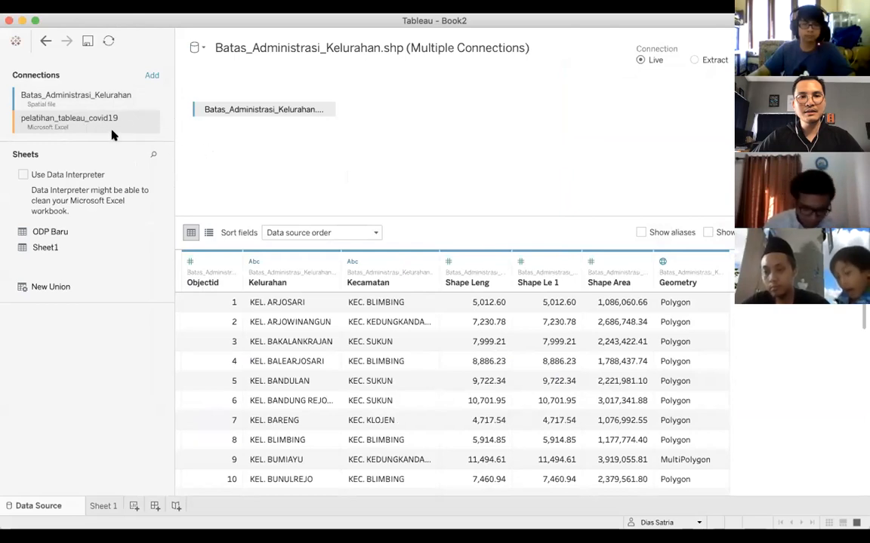
Join Sheet1 of the Excel file to the Batas_Administrasi_Kelurahan table, matching Objectid with Objectid1.
left_click_drag(57, 248, 394, 108)
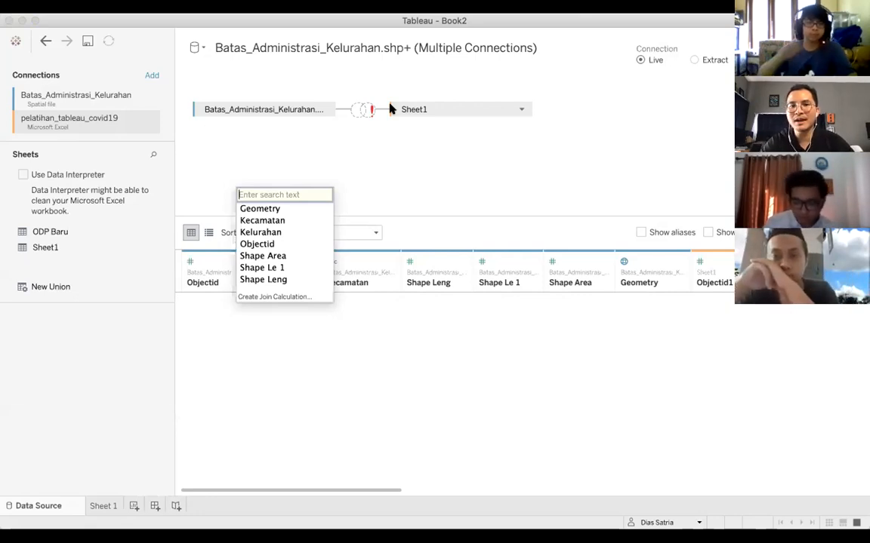
left_click(268, 245)
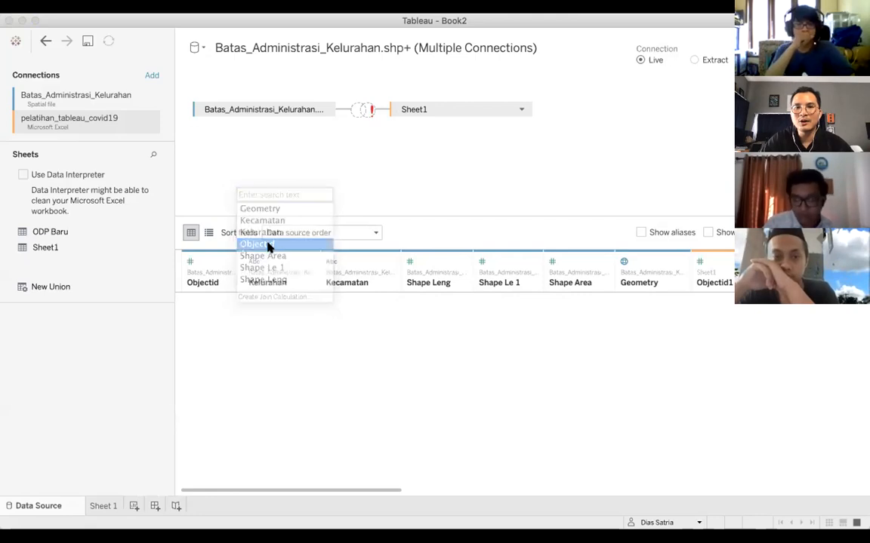
left_click(407, 196)
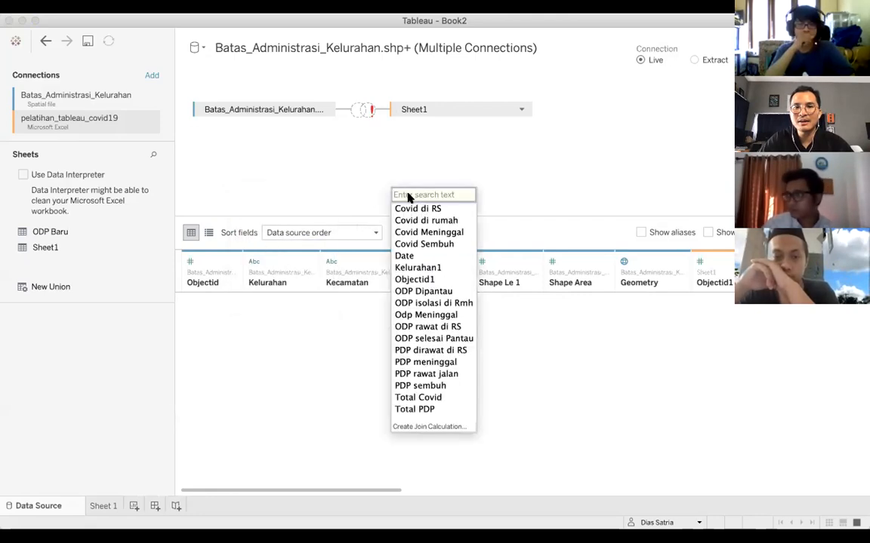
left_click(428, 280)
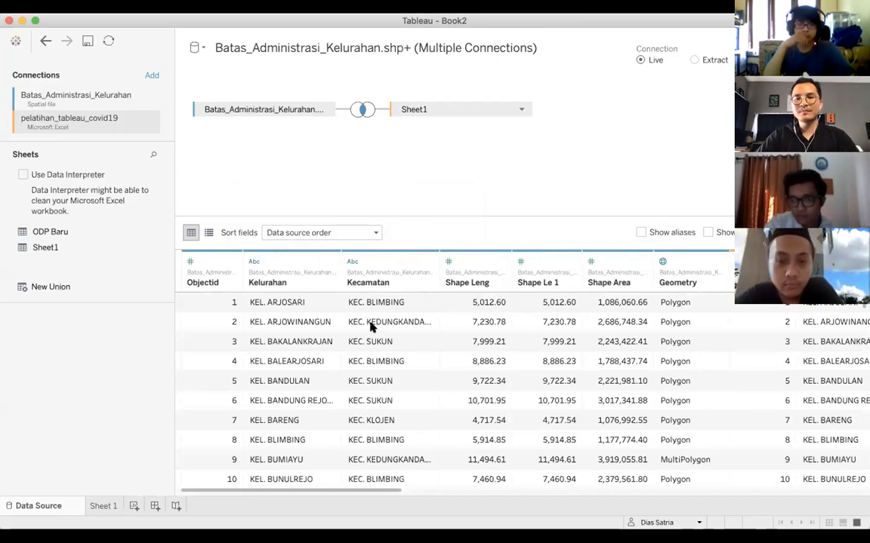
Map the Kelurahan boundaries on Sheet 1 by plotting the Geometry field from the joined data source.
scroll(534, 330, "right", 15)
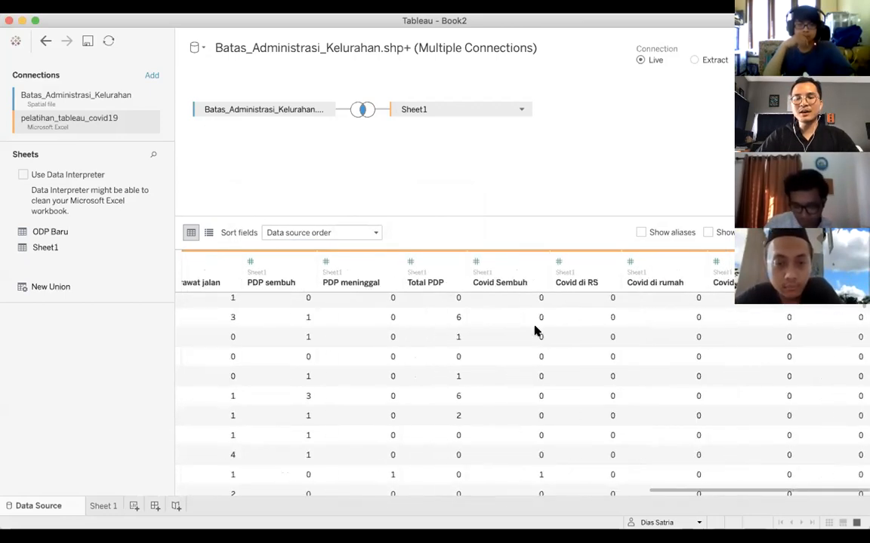
scroll(534, 330, "left", 15)
scroll(534, 330, "down", 5)
scroll(534, 330, "up", 6)
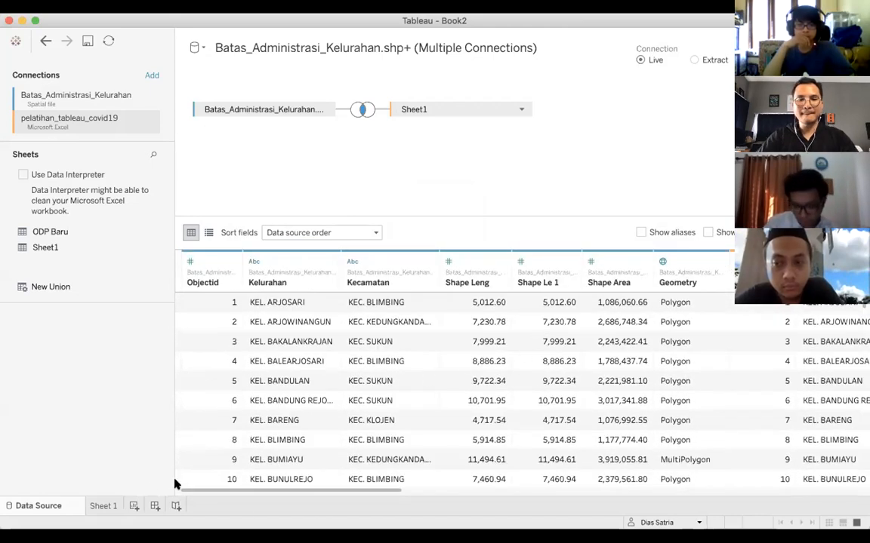
left_click(104, 505)
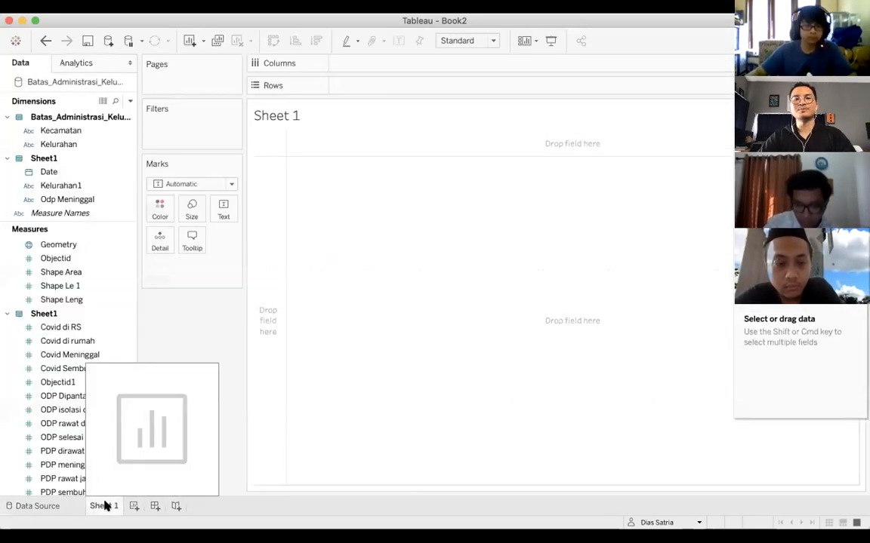
left_click(74, 275)
left_click(75, 316)
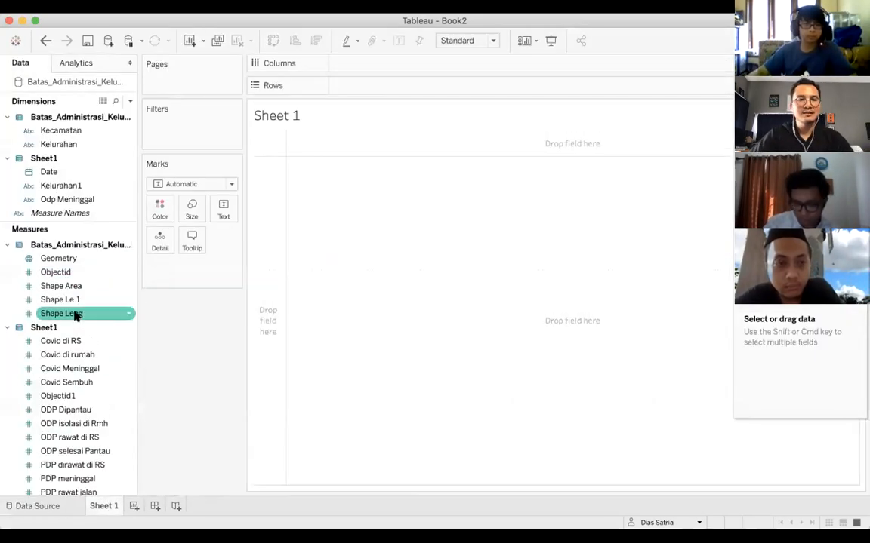
left_click(68, 258)
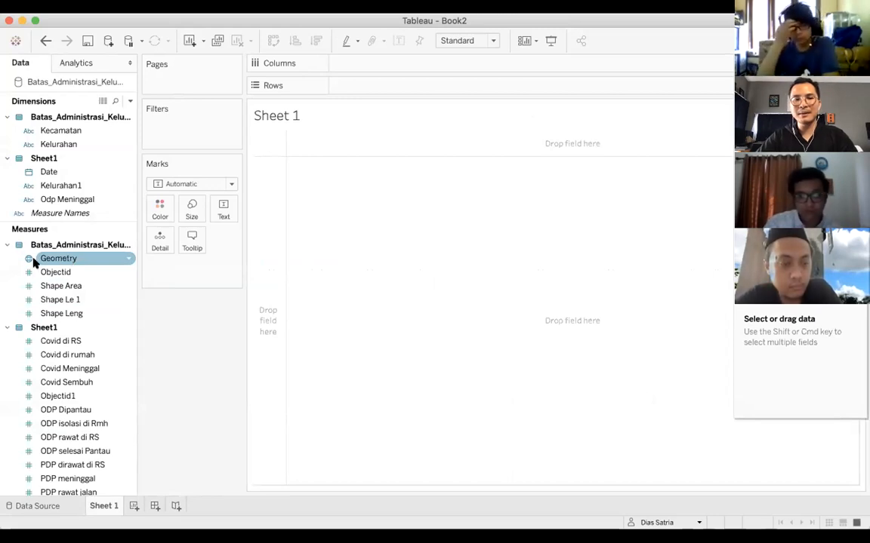
scroll(60, 332, "down", 4)
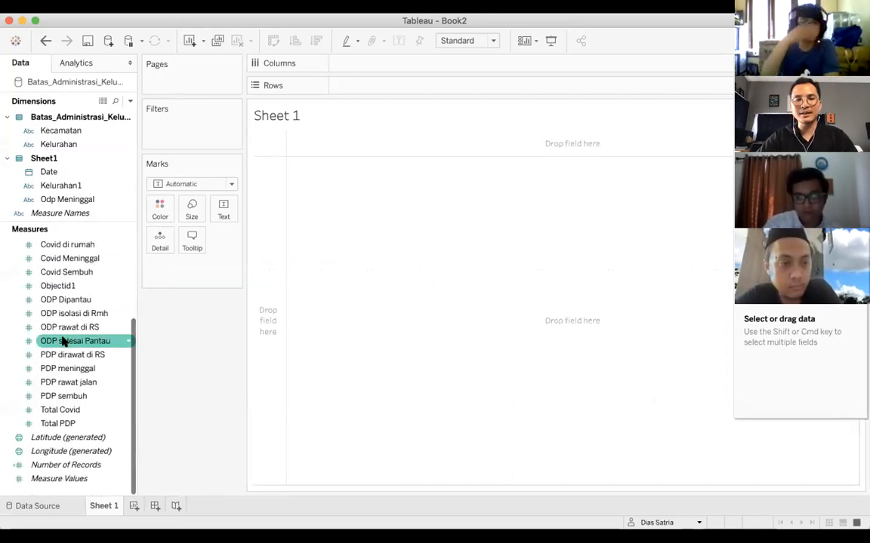
scroll(60, 332, "up", 4)
left_click_drag(49, 259, 408, 257)
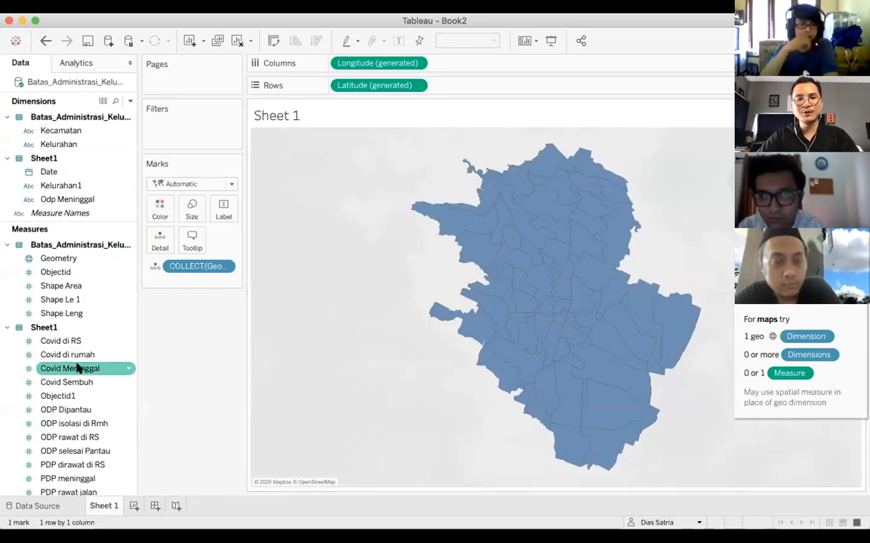
Colour the Sheet 1 boundary map by Total PDP and split it into areas with Kelurahan as detail.
scroll(76, 363, "down", 5)
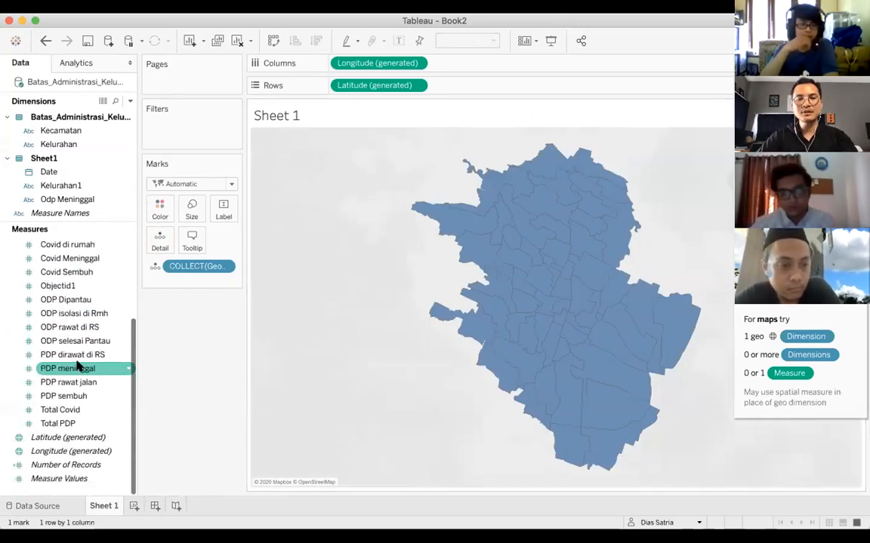
left_click(68, 424)
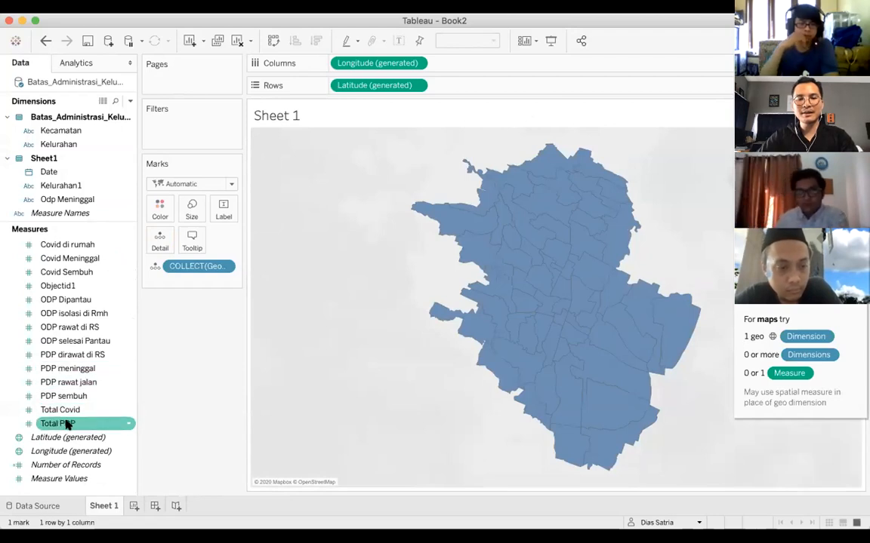
left_click_drag(64, 425, 549, 303)
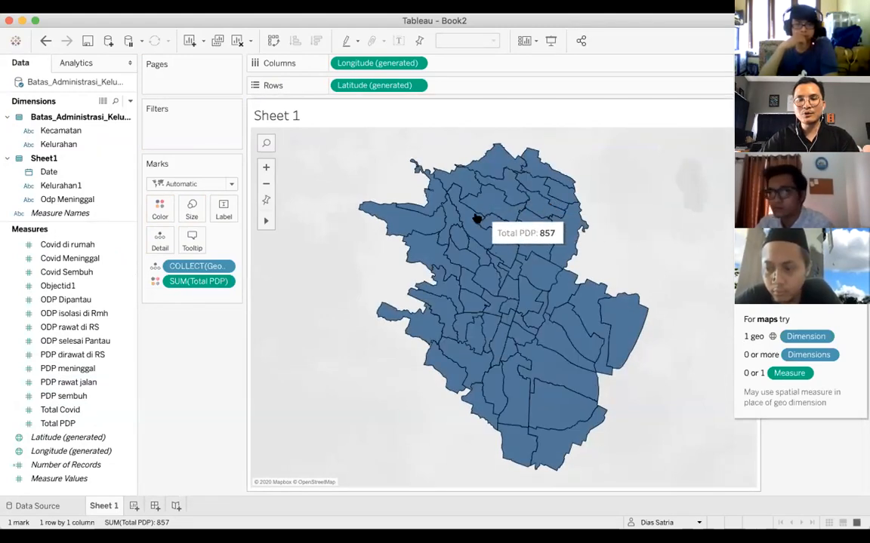
left_click(67, 146)
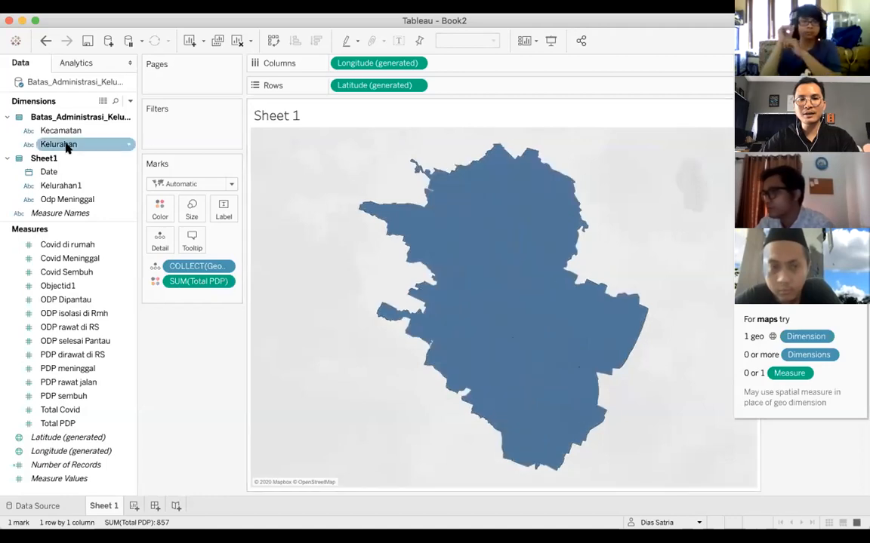
left_click_drag(65, 145, 160, 242)
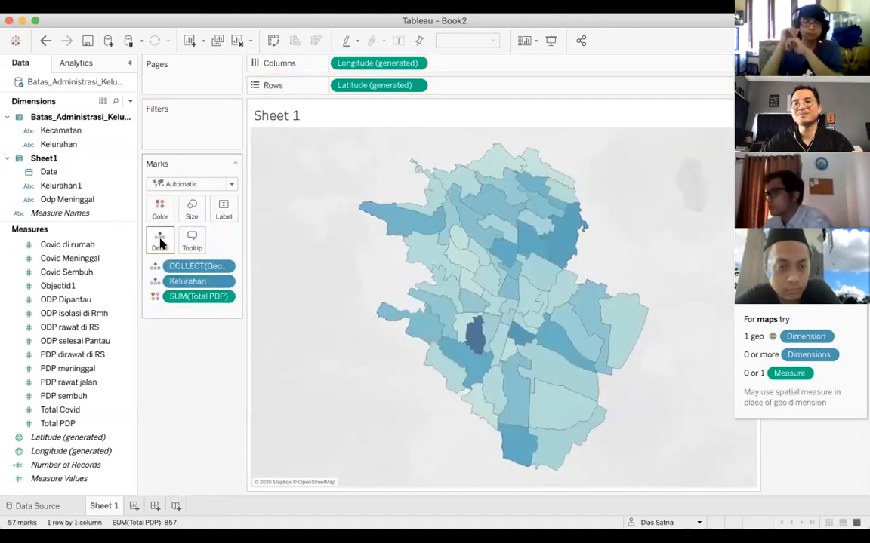
mouse_move(476, 332)
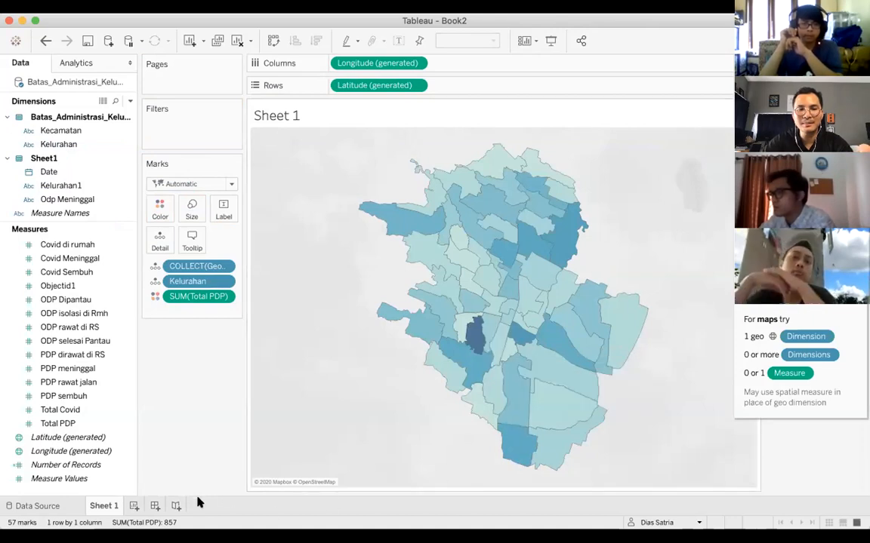
Build a Geometry map on a new worksheet, coloured by PDP dirawat di RS with Kelurahan as detail.
left_click(132, 508)
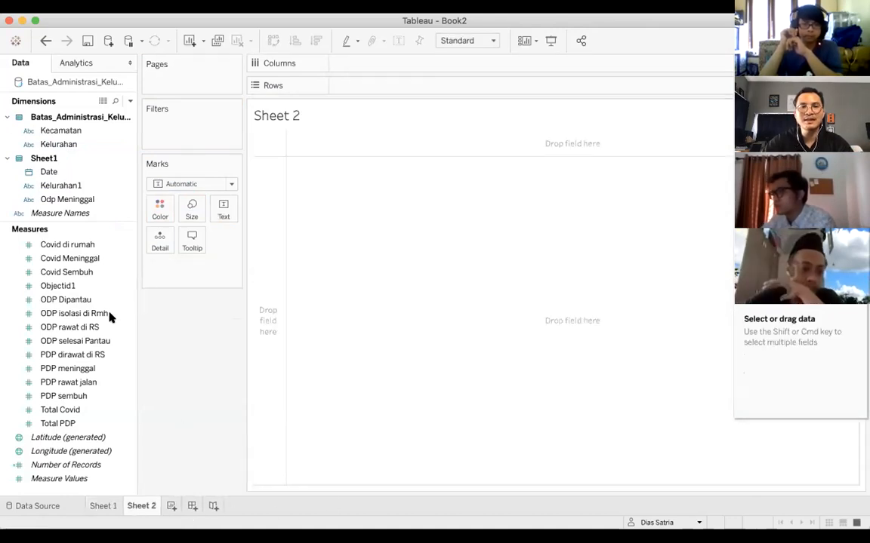
left_click_drag(54, 259, 392, 269)
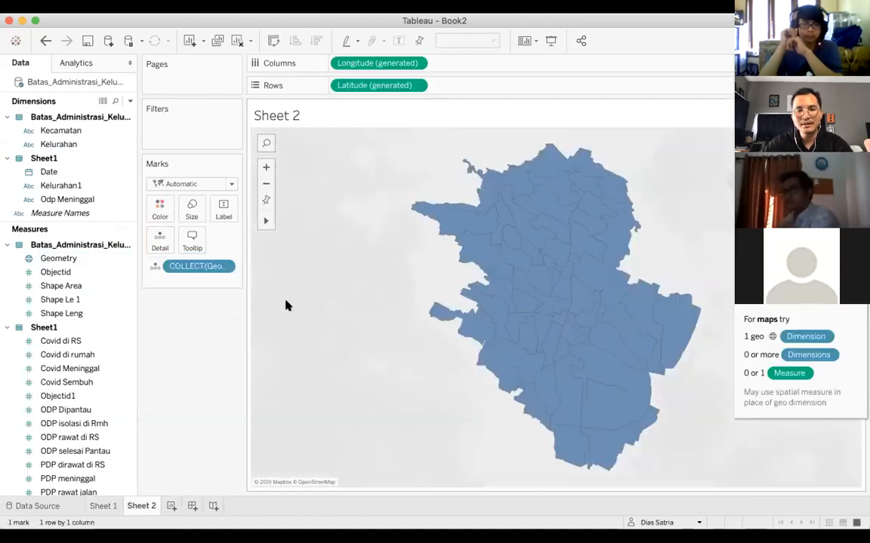
scroll(82, 383, "down", 5)
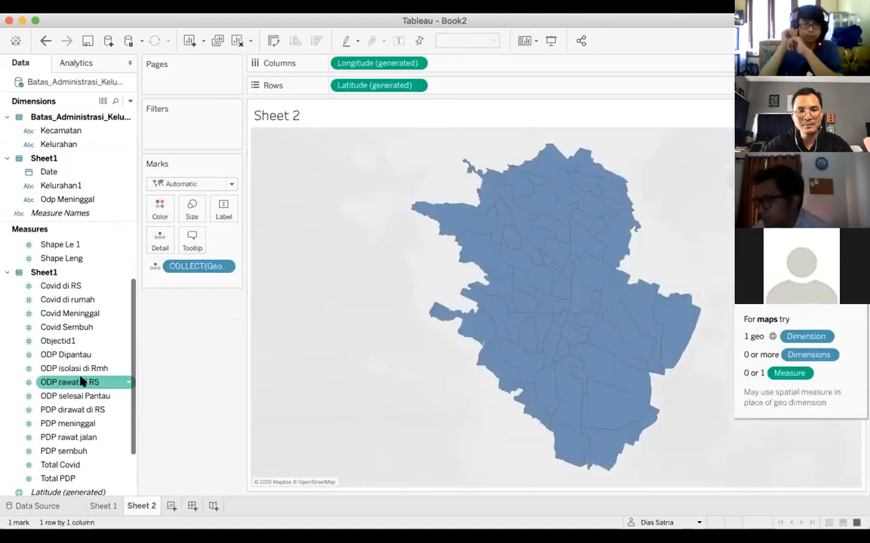
scroll(82, 382, "down", 1)
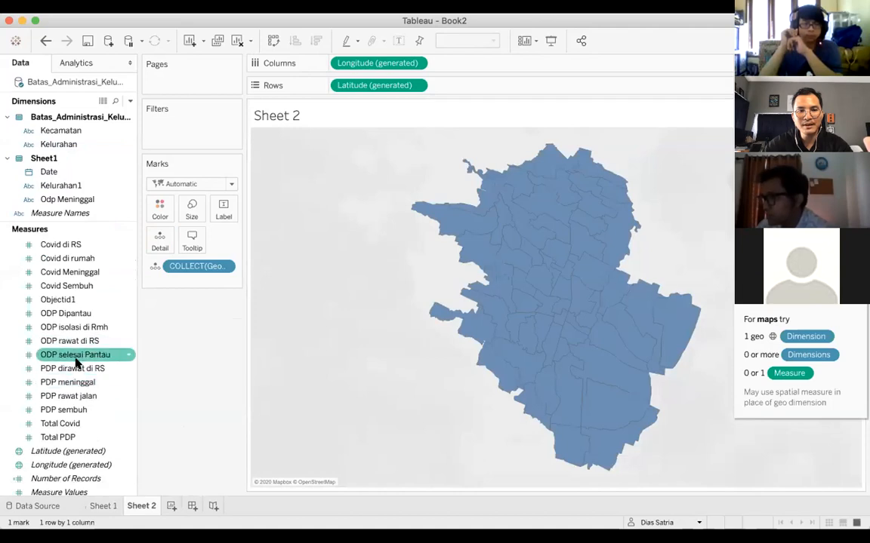
left_click_drag(75, 368, 554, 303)
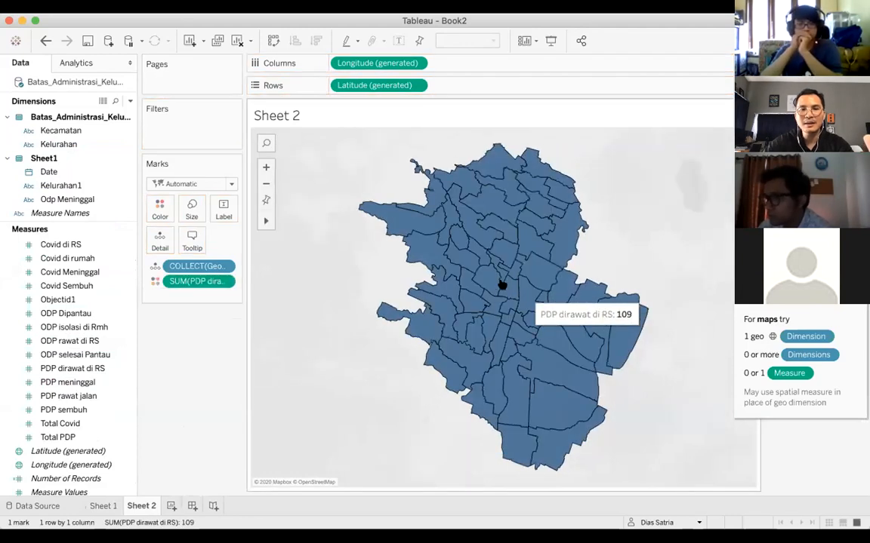
left_click_drag(68, 144, 158, 244)
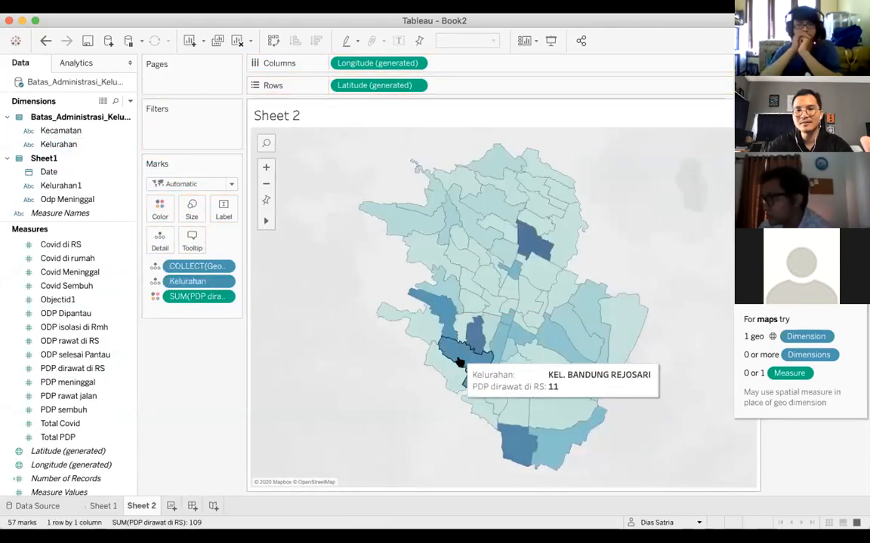
Build another Geometry map on a third worksheet, coloured by PDP meninggal with Kelurahan as detail.
left_click(172, 507)
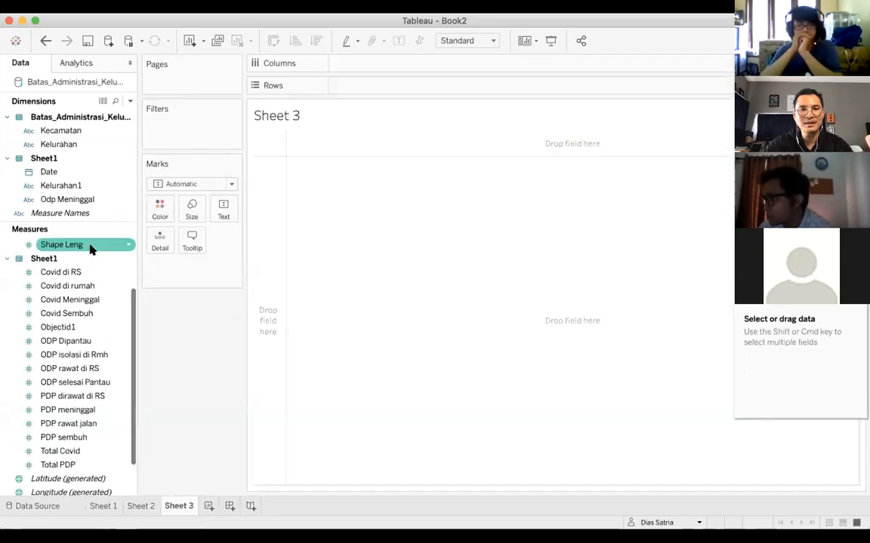
mouse_move(69, 258)
left_mouse_down()
mouse_move(363, 272)
mouse_move(407, 268)
mouse_move(404, 262)
left_mouse_up()
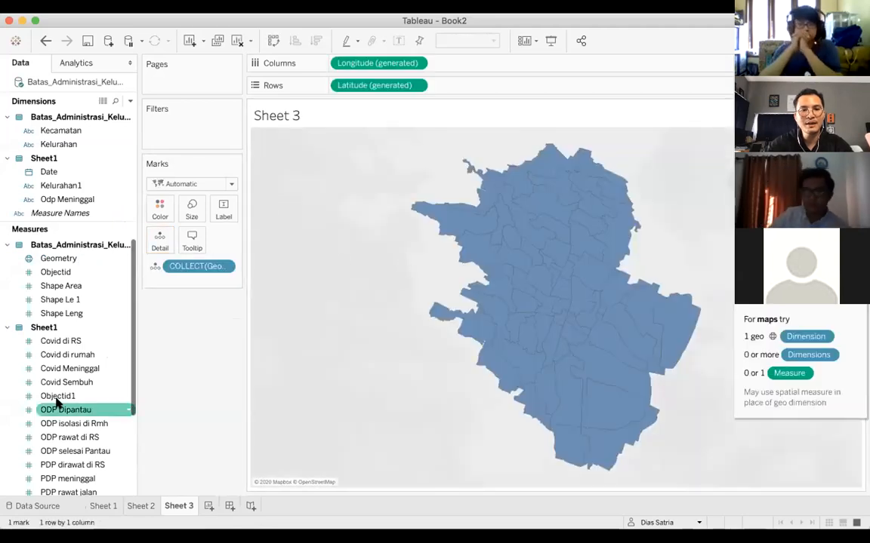
scroll(62, 395, "down", 4)
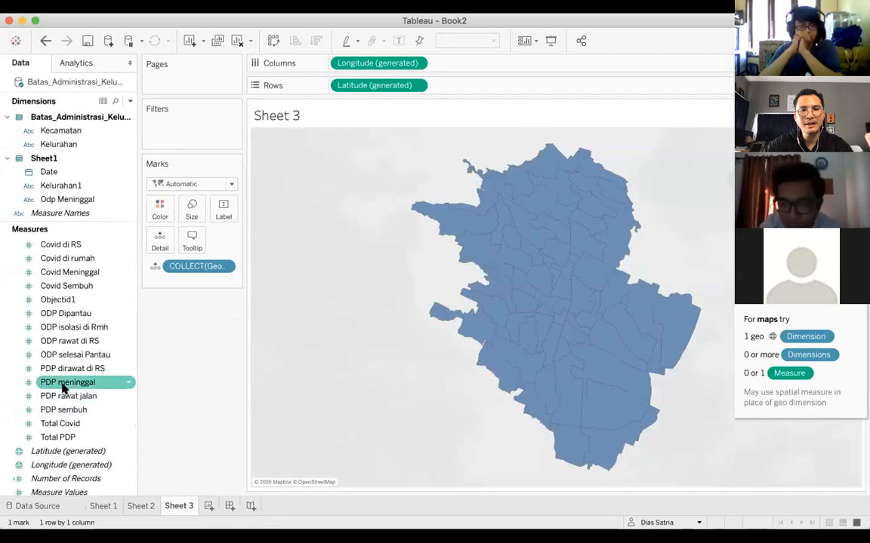
left_click(64, 386)
left_click_drag(68, 387, 547, 300)
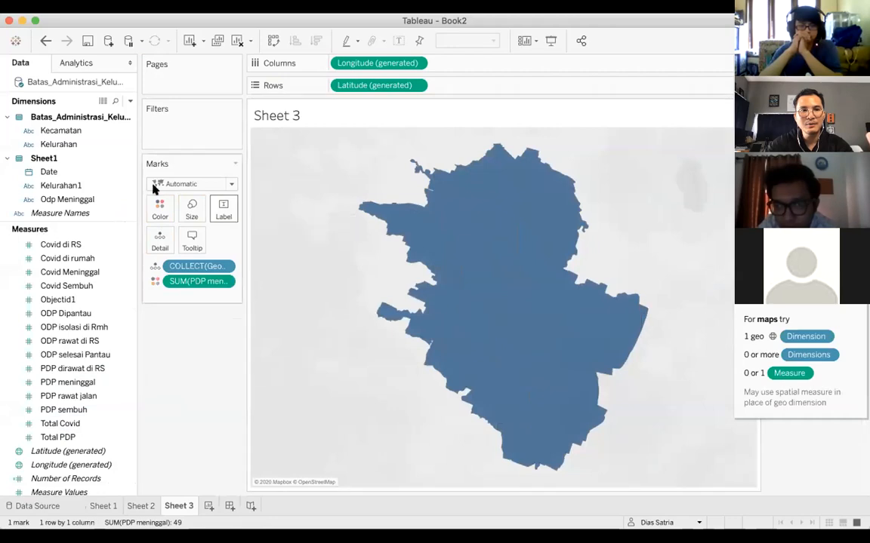
left_click(68, 146)
left_click_drag(70, 148, 158, 241)
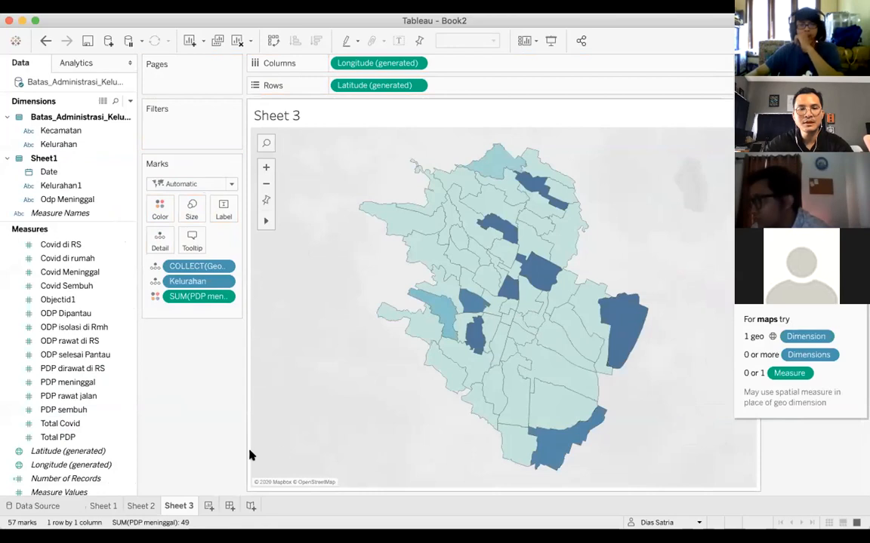
scroll(52, 246, "up", 5)
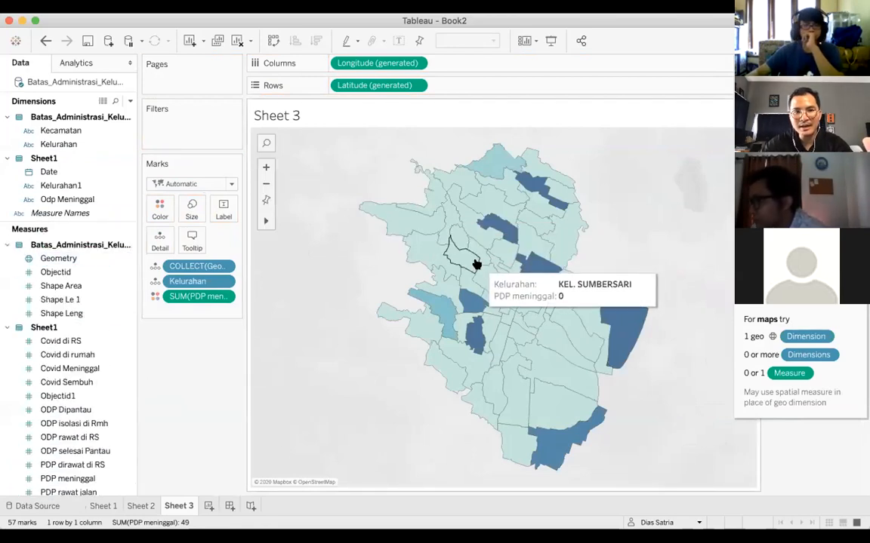
left_click(79, 382)
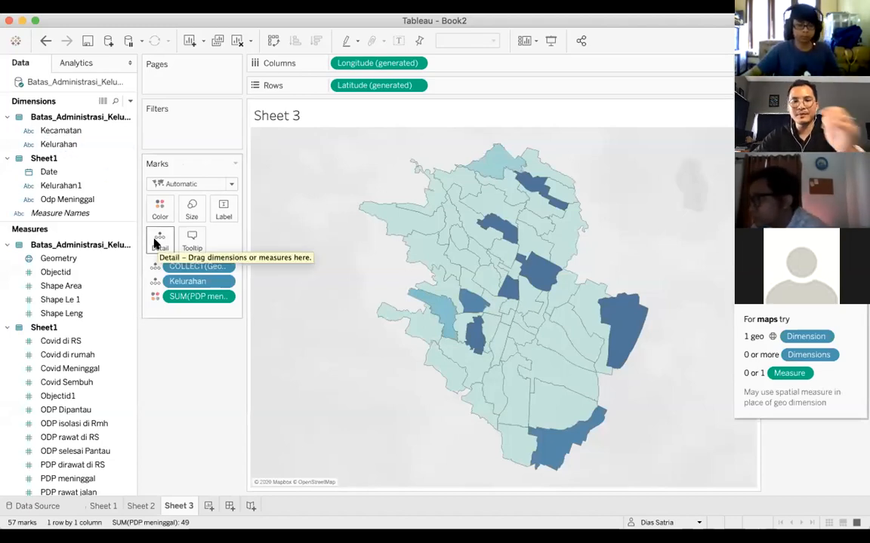
Create a line chart of Total Covid against Date on a new worksheet, with Date grouped by Day.
left_click(209, 505)
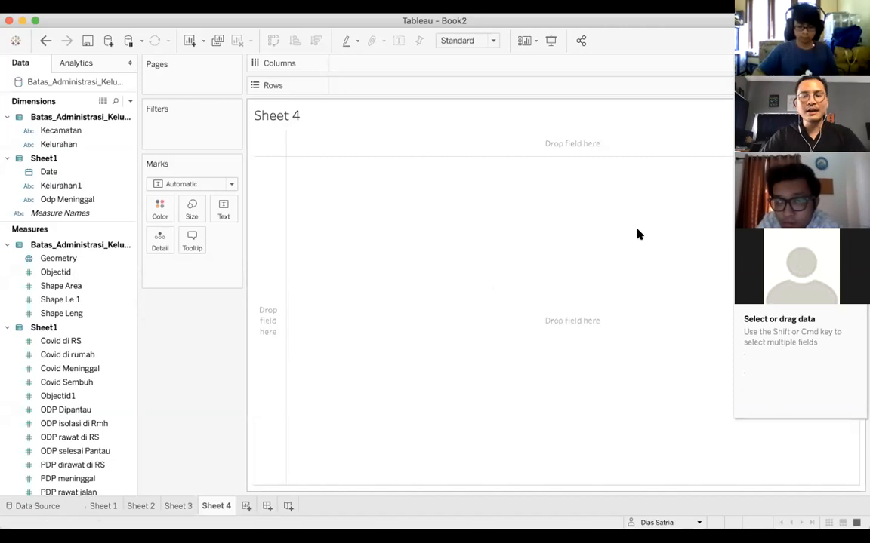
left_click(45, 174)
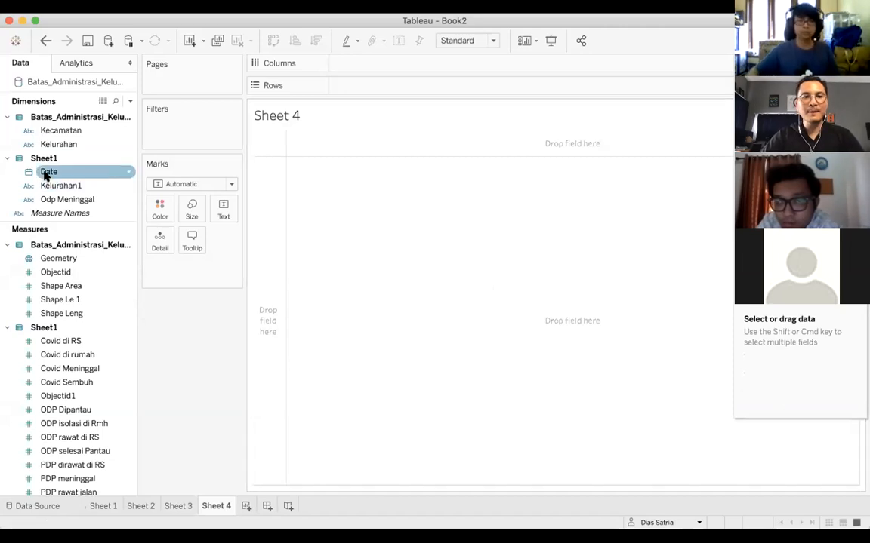
left_click_drag(45, 174, 345, 69)
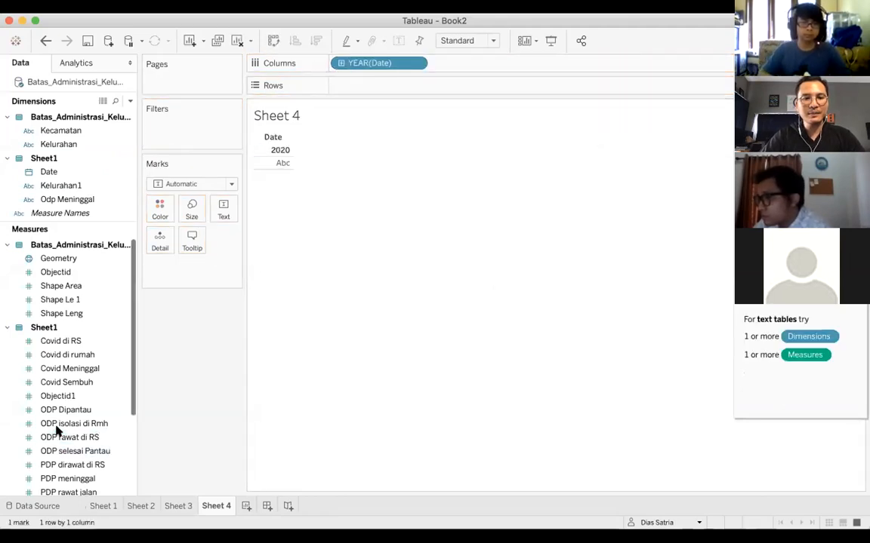
scroll(59, 434, "down", 5)
left_click_drag(70, 409, 402, 86)
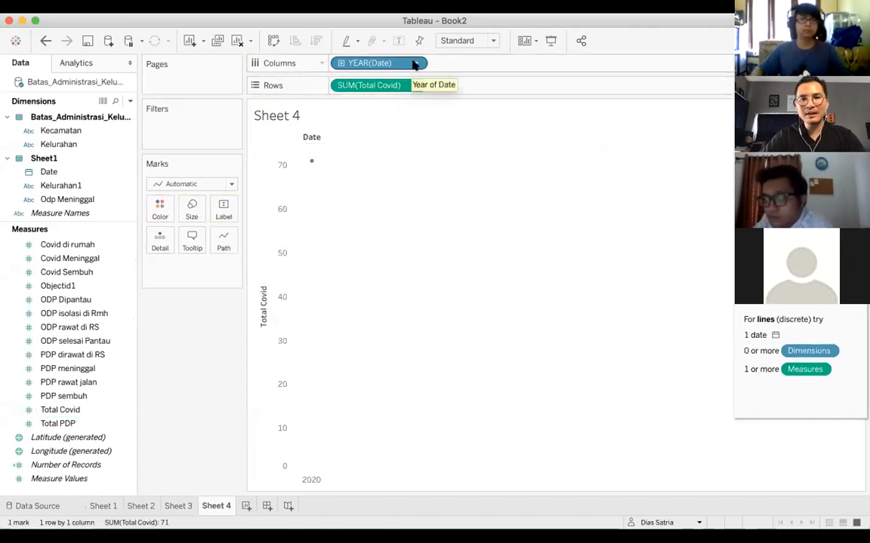
left_click(414, 64)
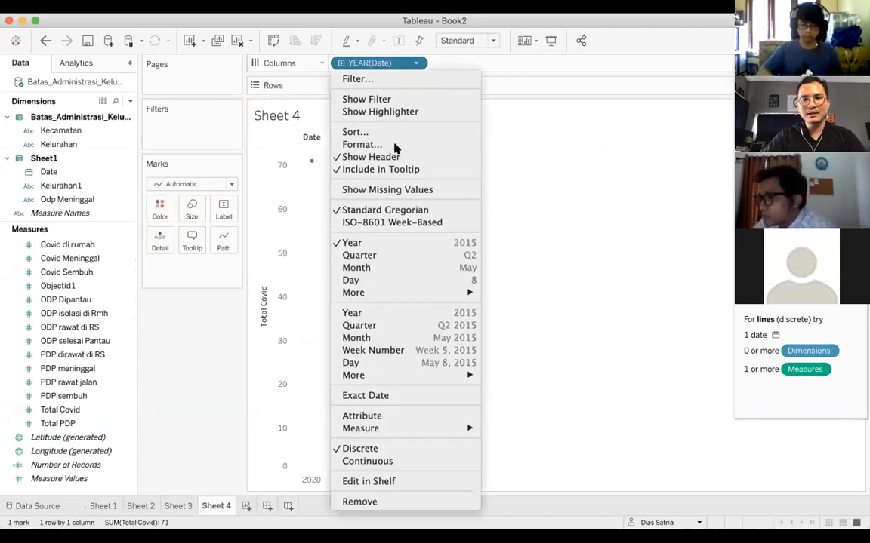
left_click(373, 278)
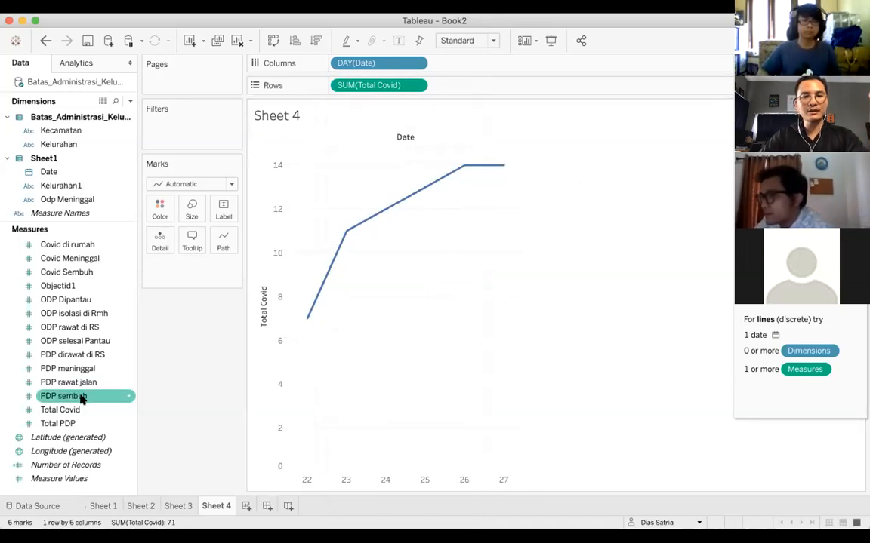
Add Total PDP, ODP Dipantau and Covid Sembuh as further rows below Total Covid in the daily line chart.
left_click_drag(76, 422, 485, 81)
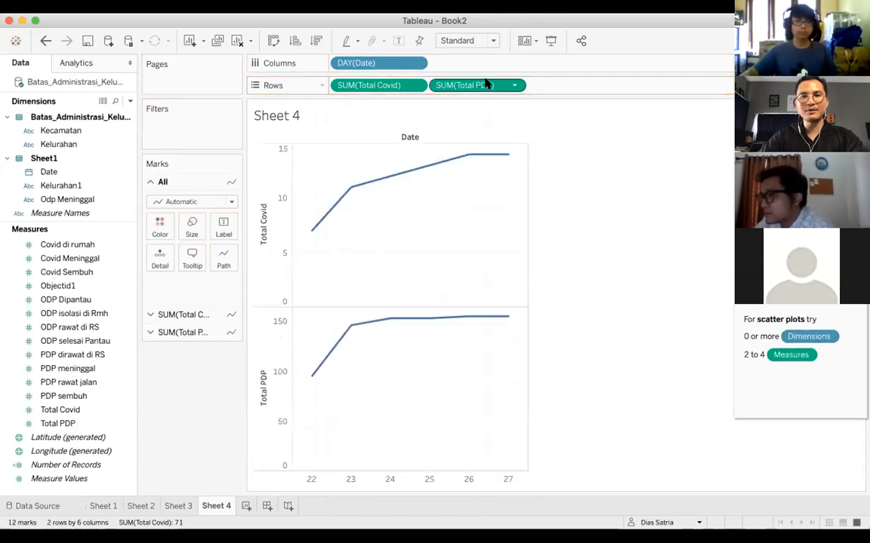
left_click_drag(71, 300, 580, 88)
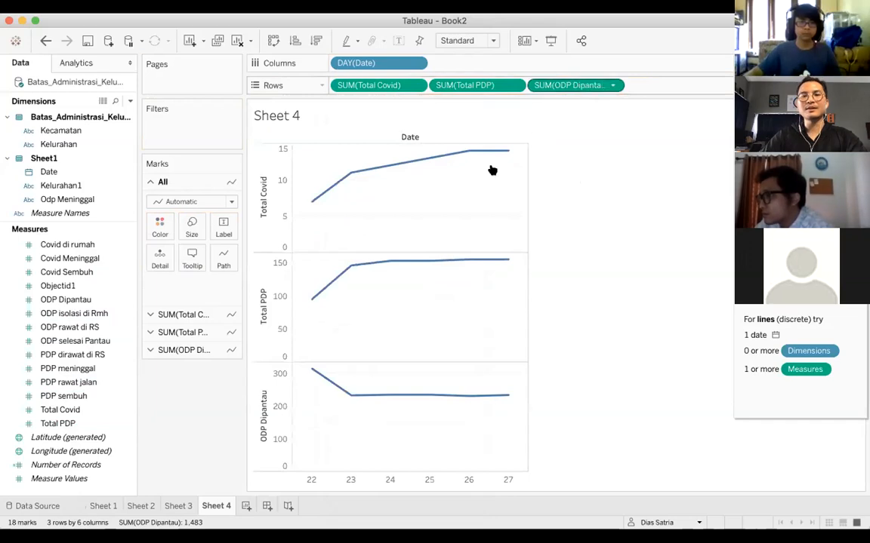
left_click_drag(72, 272, 650, 87)
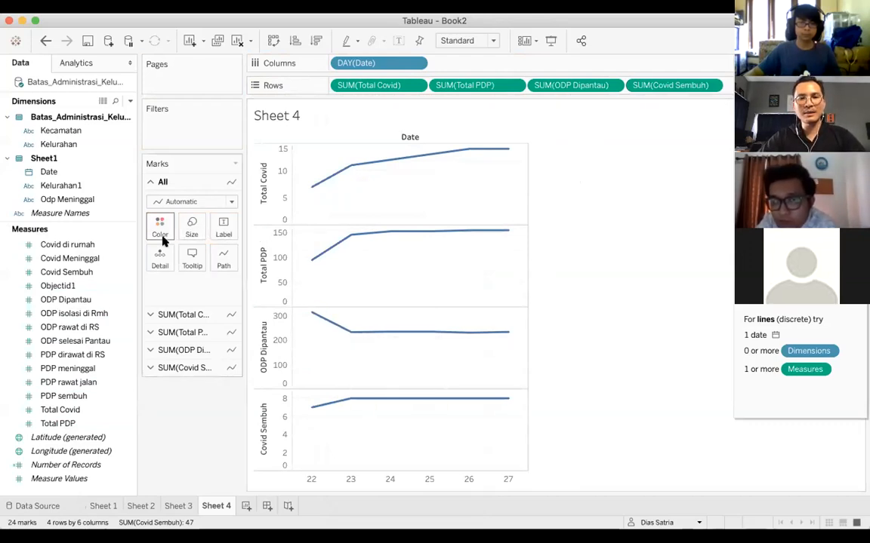
Show mark labels on all four daily line charts and colour the Total PDP line orange.
left_click(253, 252)
left_click(605, 226)
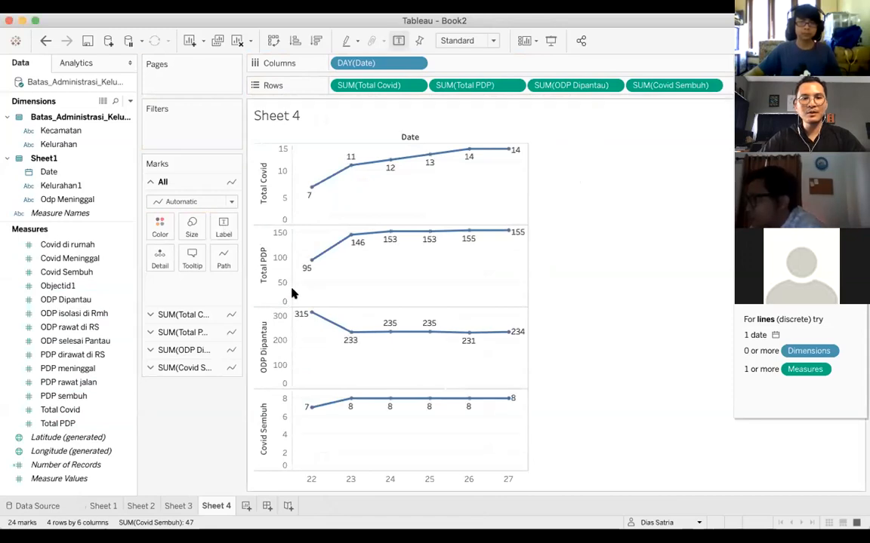
left_click(159, 332)
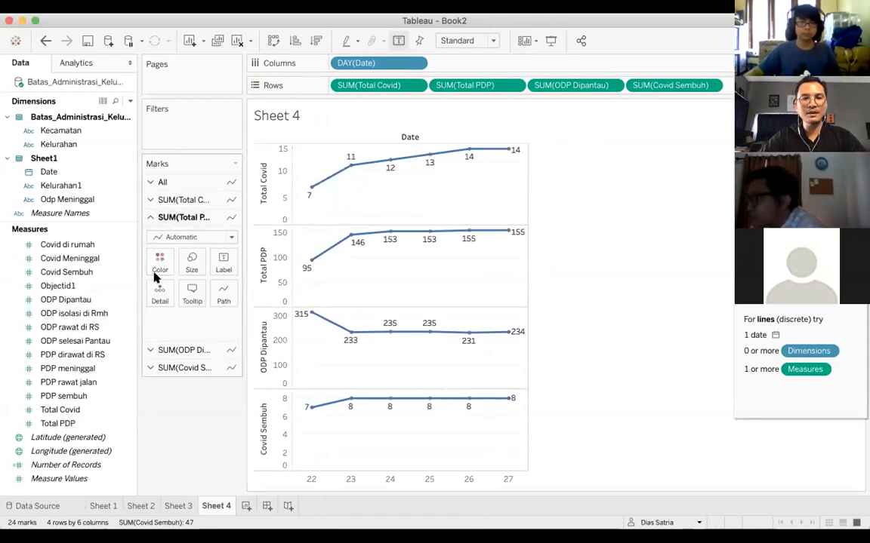
left_click(156, 270)
left_click(190, 302)
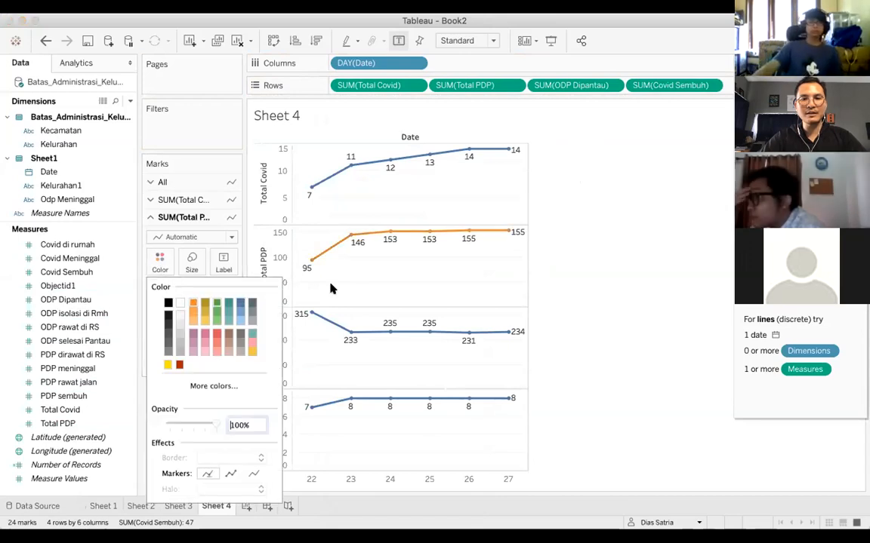
left_click(636, 264)
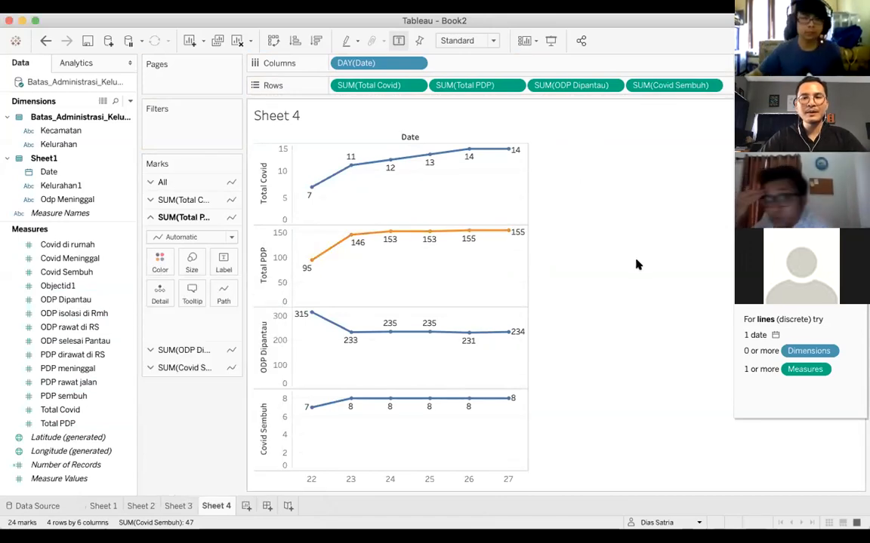
left_click(33, 21)
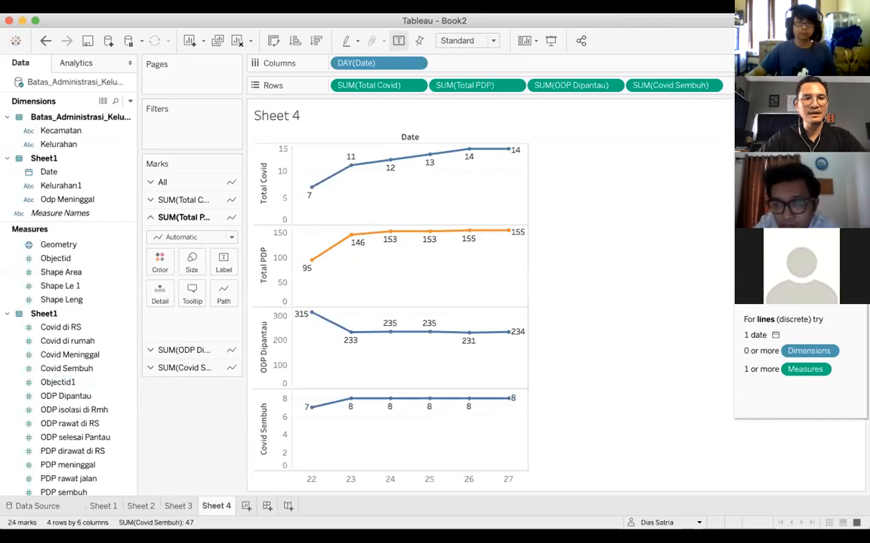
left_click(9, 438)
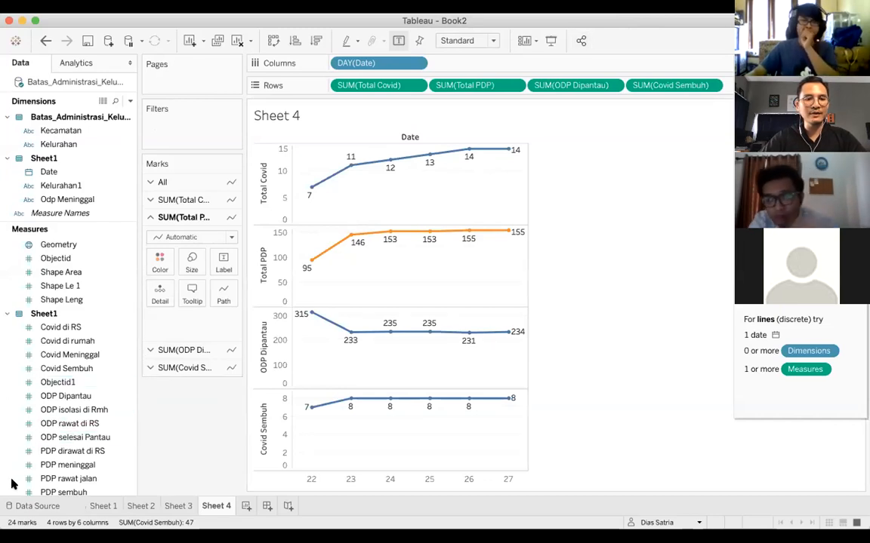
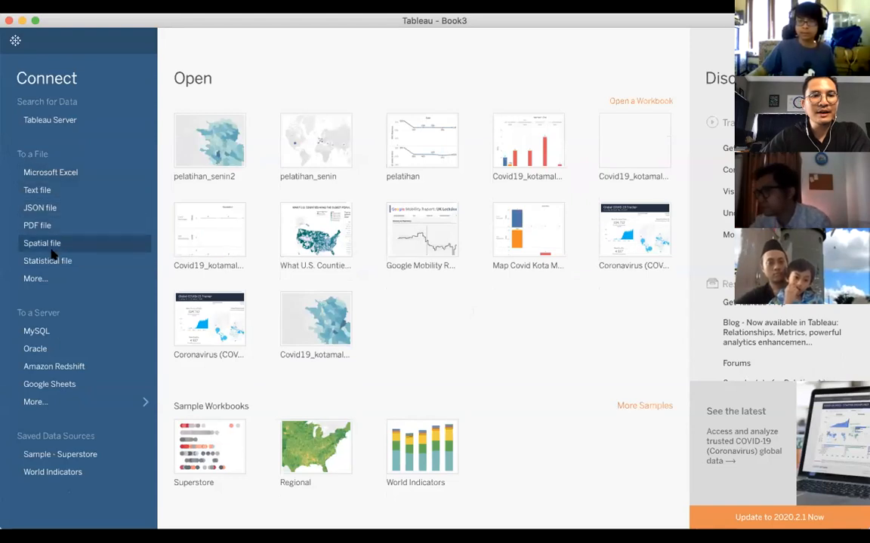
Connect the new workbook to the spatial file Batas_Administrasi_Kelurahan.shp in the Batas Administrasi folder.
left_click(43, 243)
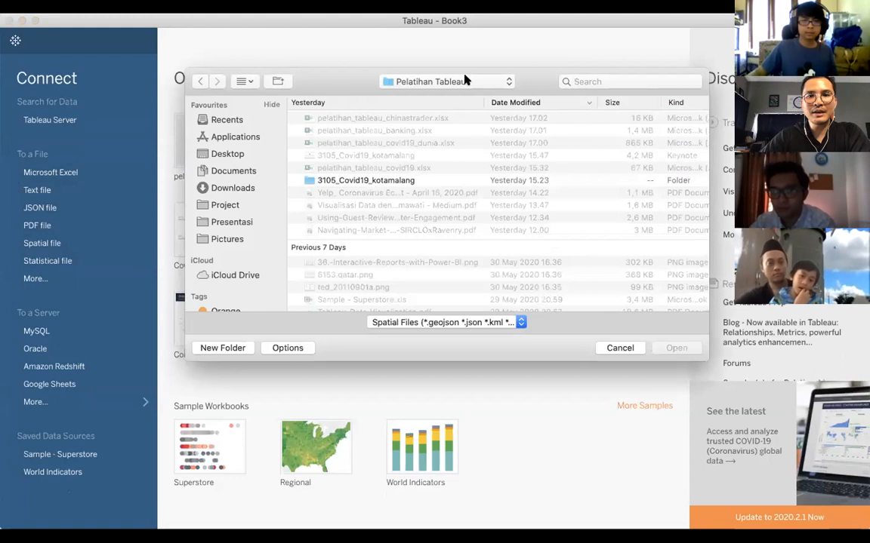
double_click(457, 204)
scroll(414, 218, "down", 5)
scroll(414, 218, "down", 3)
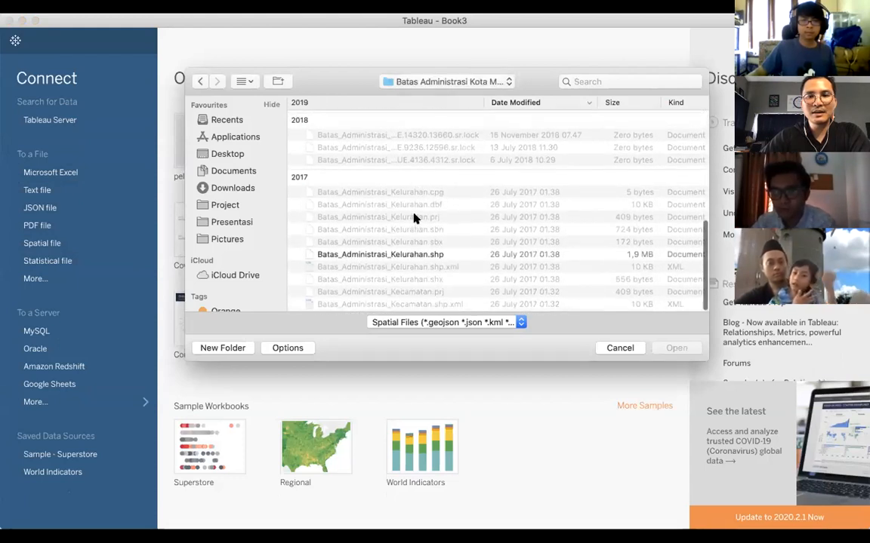
left_click(418, 259)
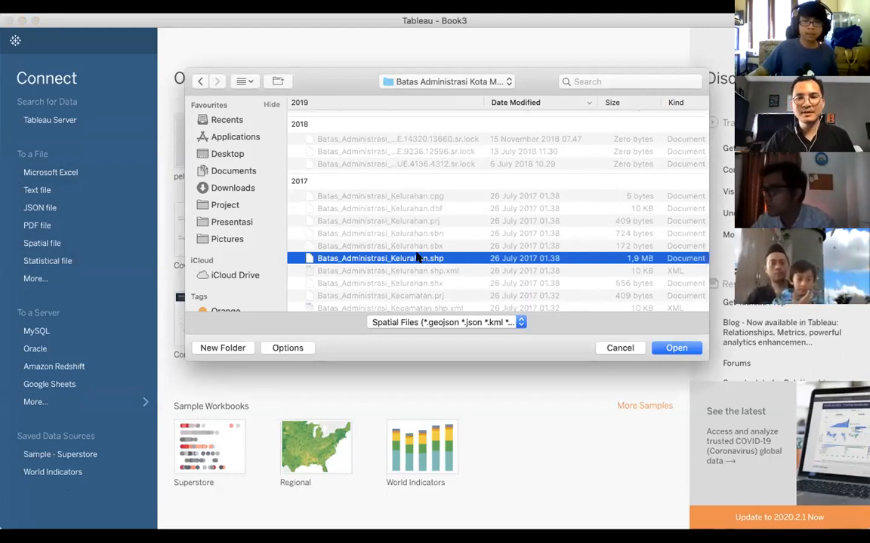
left_click(672, 349)
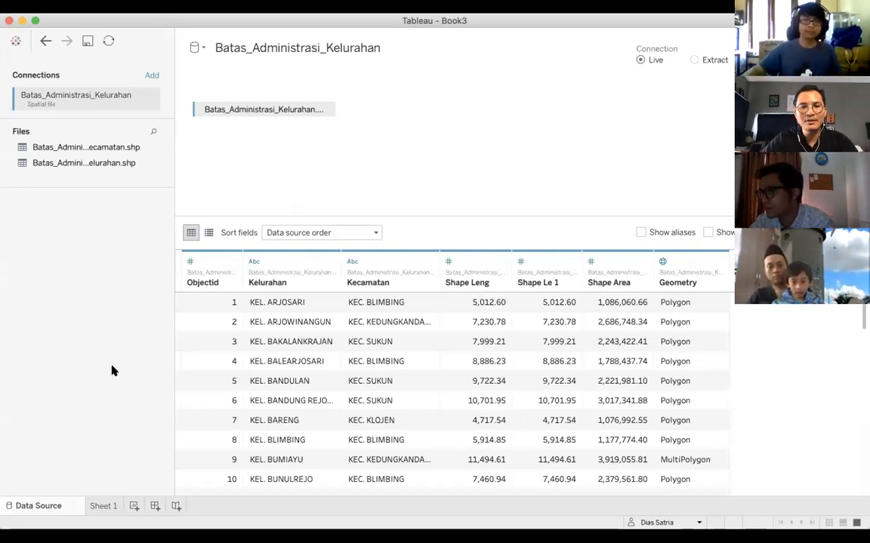
Add the Excel workbook pelatihan_tableau_covid19.xlsx as a second connection in the data source.
left_click(152, 77)
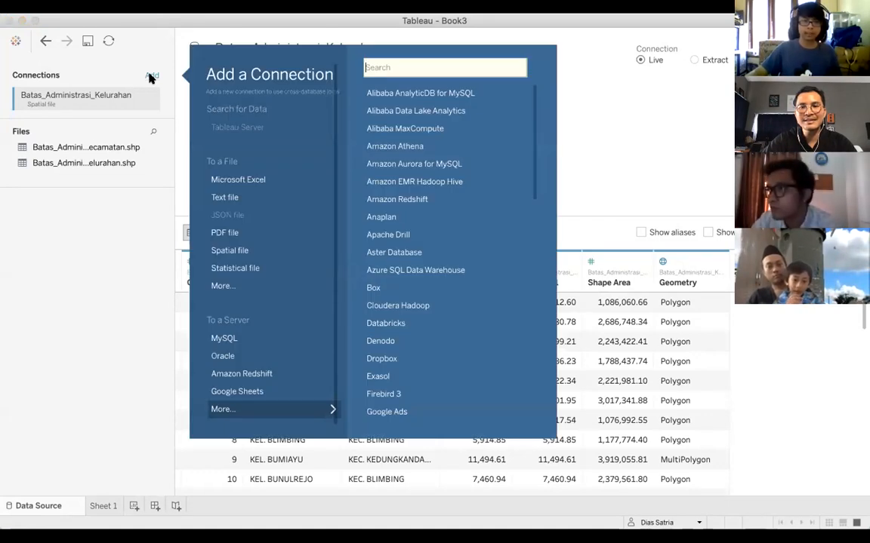
left_click(226, 182)
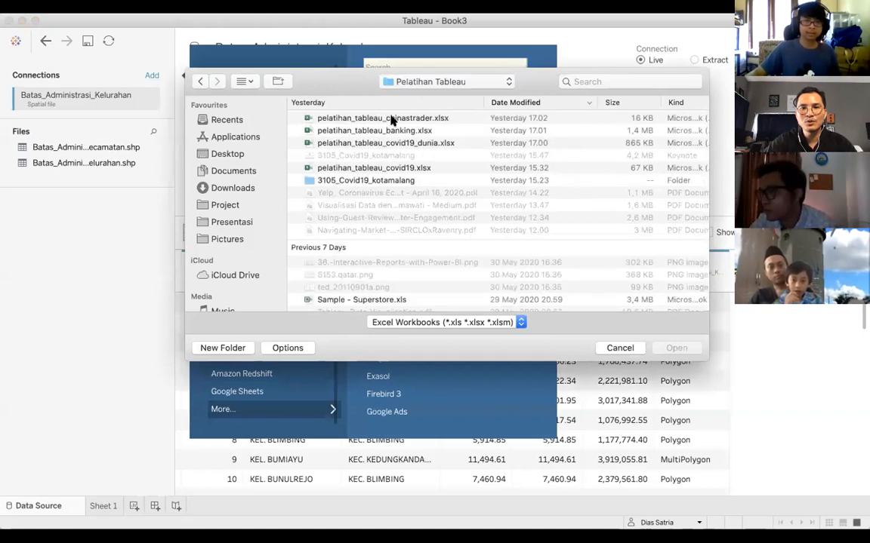
left_click(386, 172)
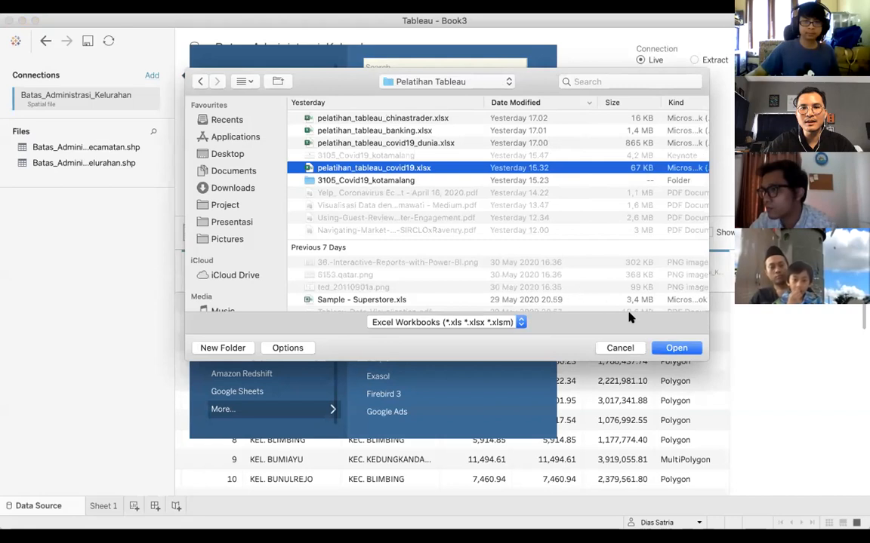
left_click(679, 349)
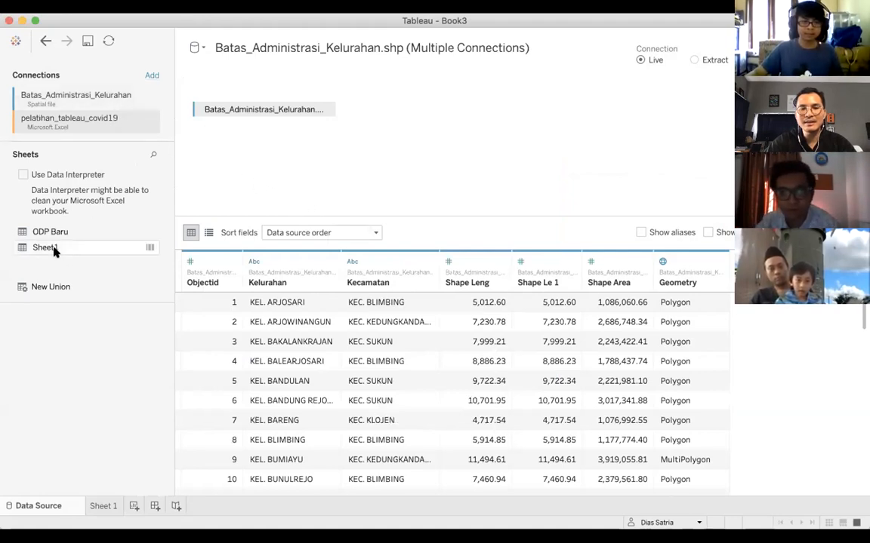
Join Sheet1 to the Kelurahan boundary table by matching Objectid with Objectid1.
left_click_drag(59, 249, 346, 185)
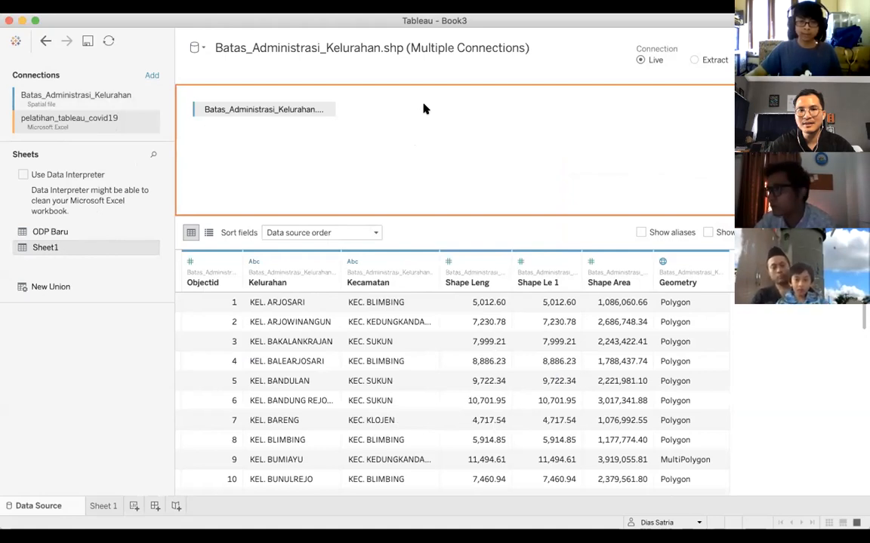
left_click_drag(424, 110, 423, 110)
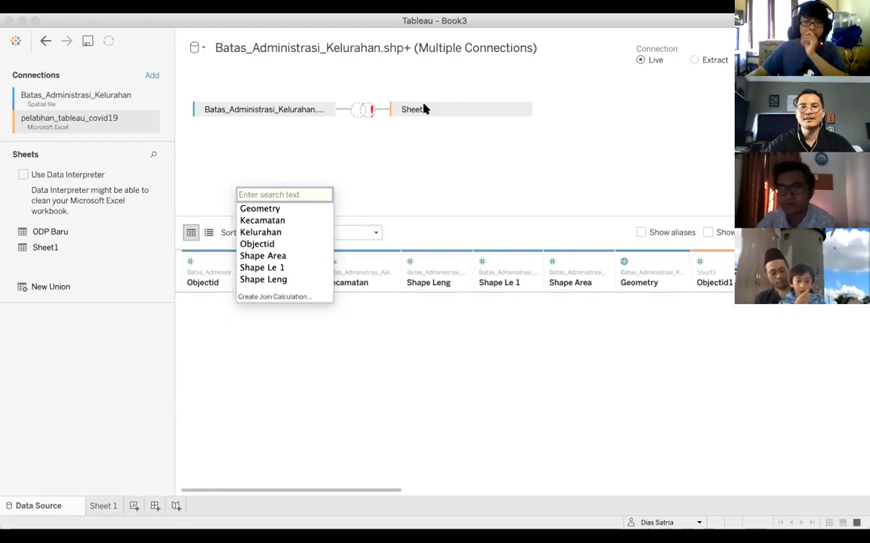
left_click(255, 244)
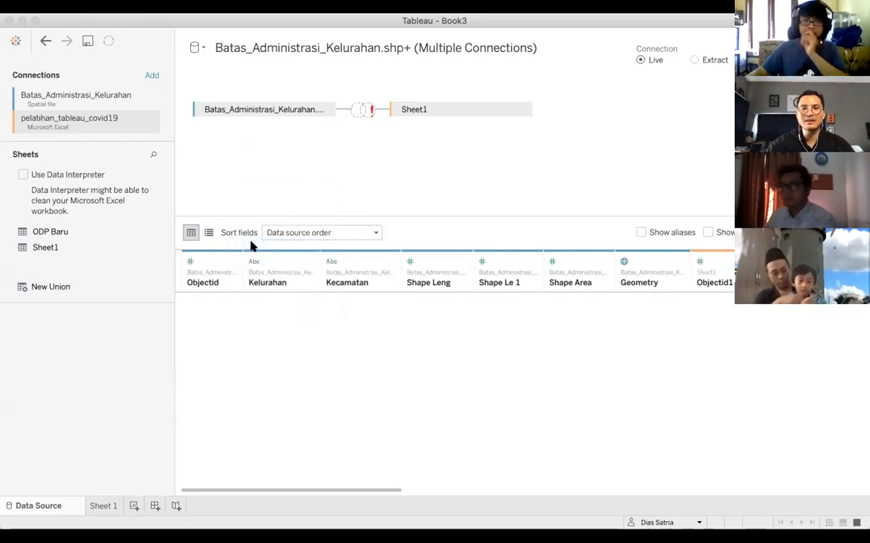
left_click(407, 195)
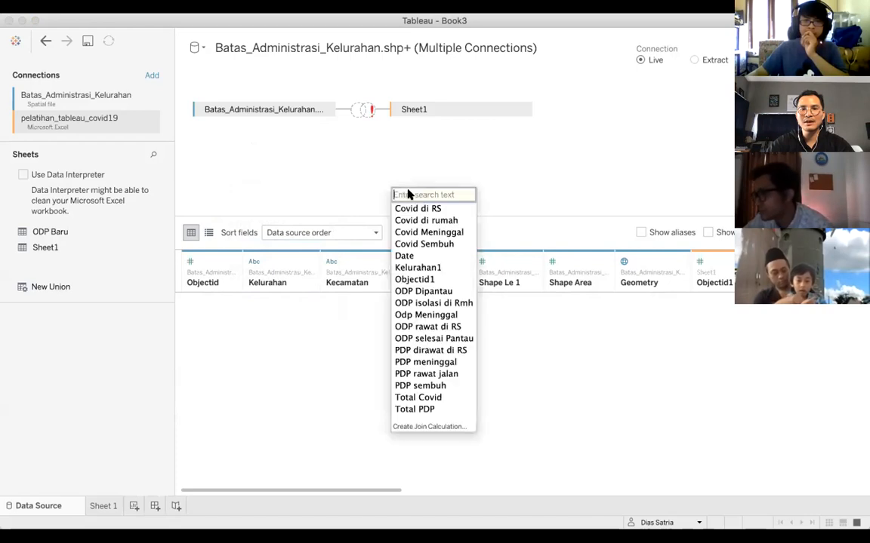
left_click(417, 279)
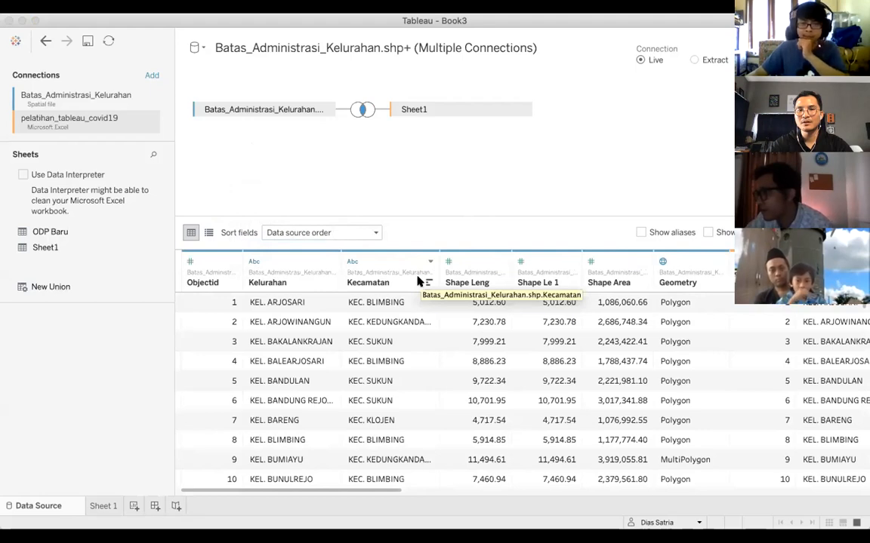
left_click(291, 198)
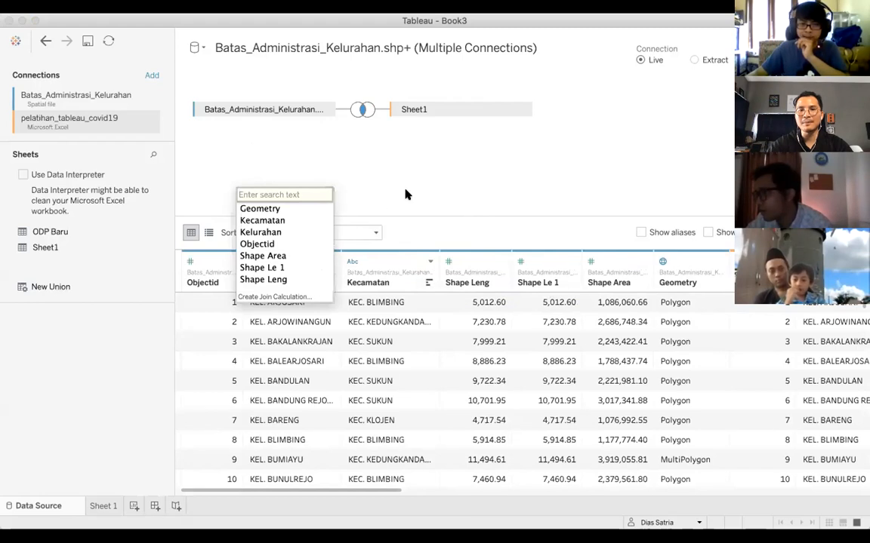
left_click(551, 179)
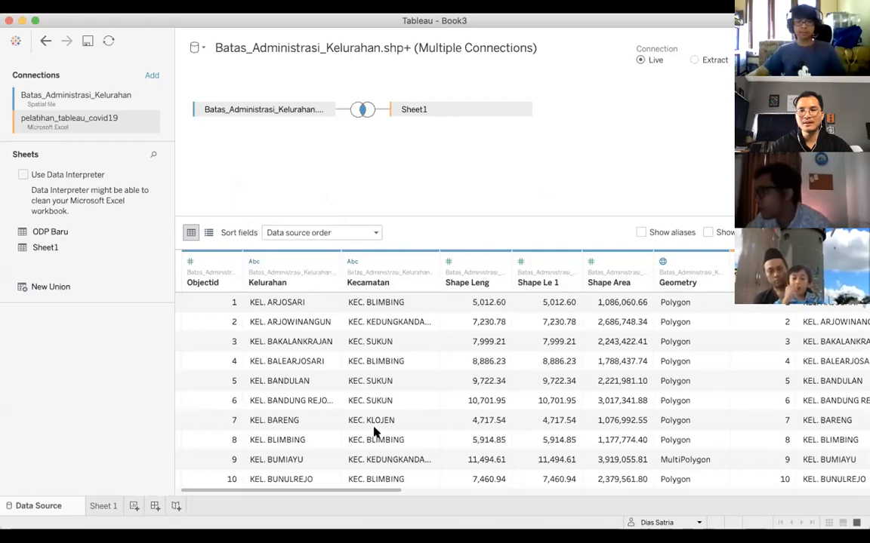
Create a map of the boundary shapes on Sheet 1 from the Geometry field.
left_click(103, 506)
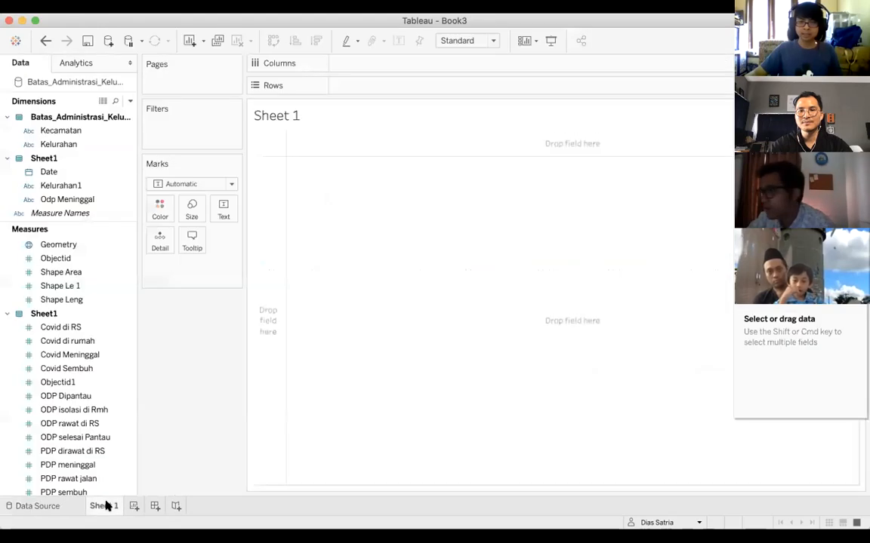
left_click(66, 355)
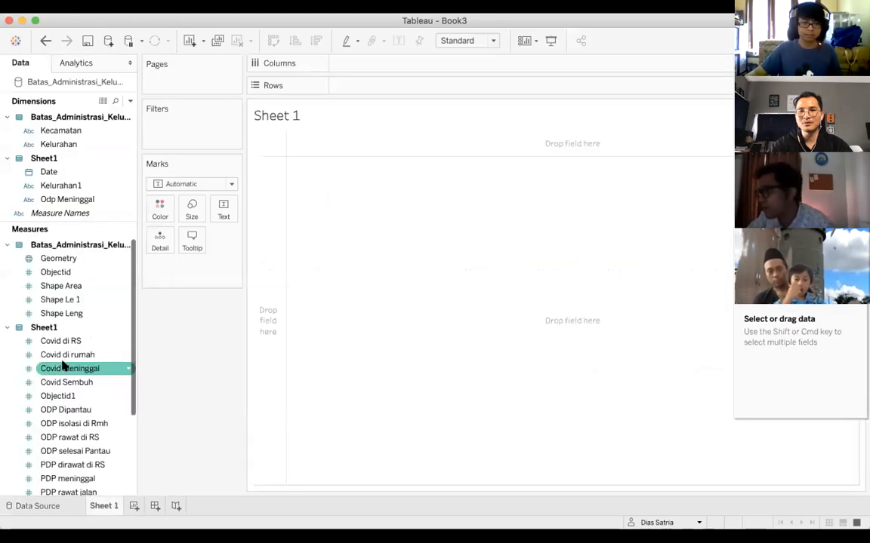
left_click(62, 314)
left_click(64, 259)
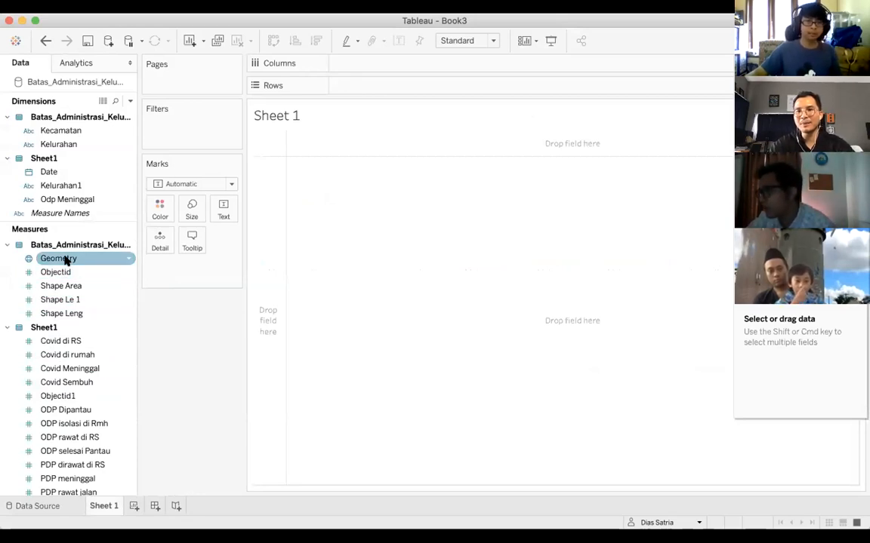
left_click_drag(64, 260, 561, 303)
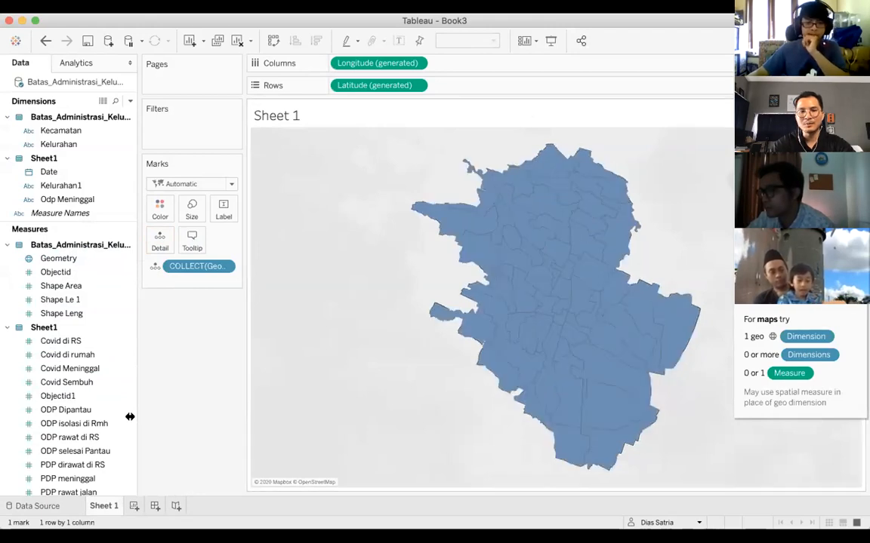
Colour the boundary map by PDP dirawat di RS and add Kelurahan as detail.
scroll(80, 427, "down", 3)
scroll(81, 426, "down", 1)
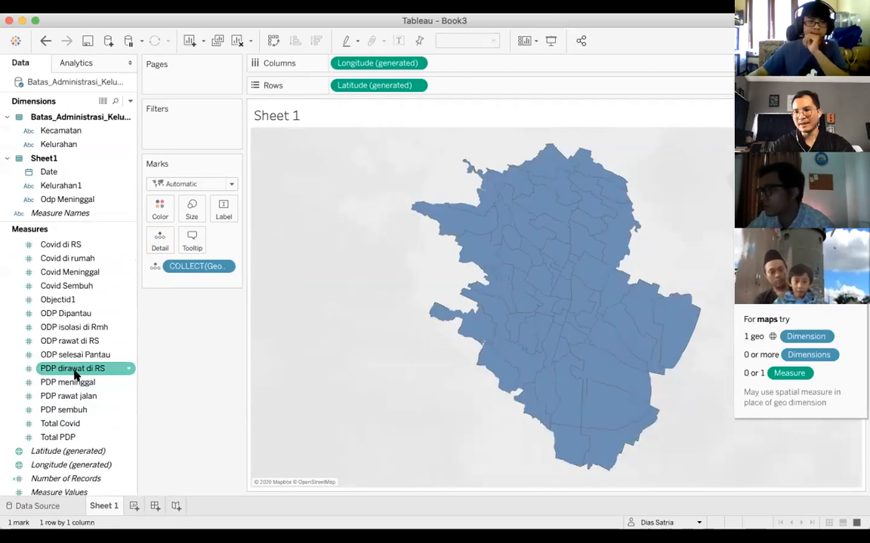
left_click_drag(75, 375, 570, 306)
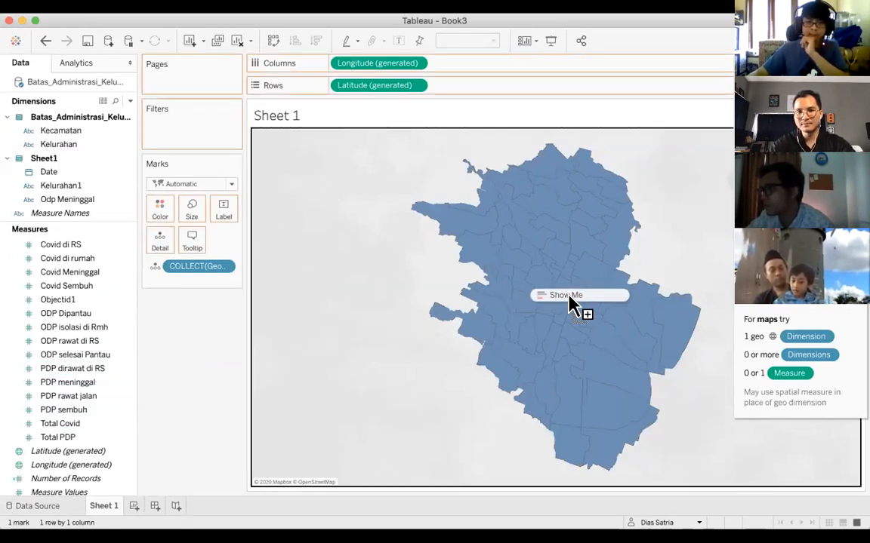
left_click_drag(569, 306, 570, 299)
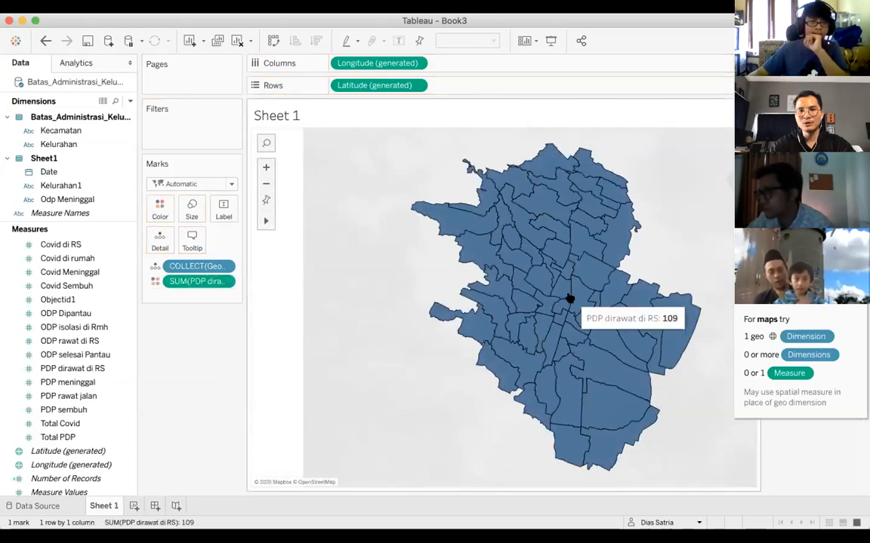
left_click(55, 145)
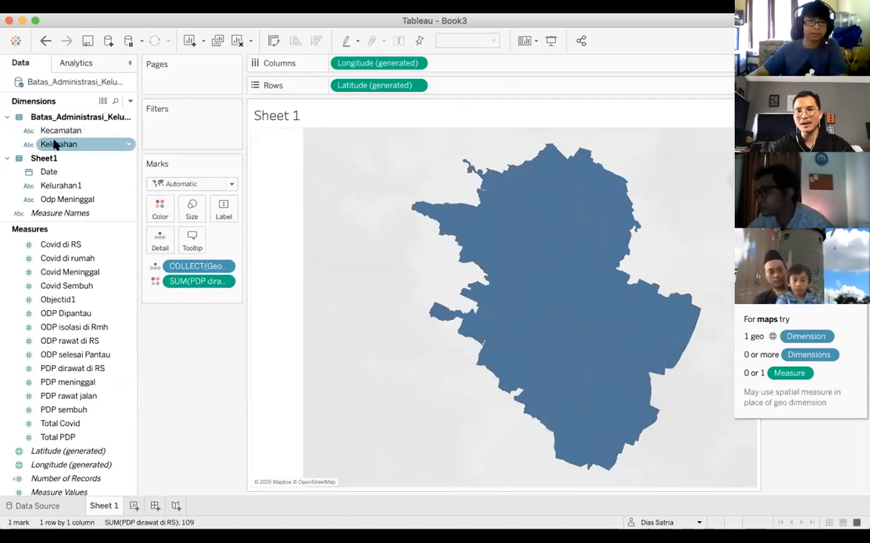
left_click_drag(56, 145, 153, 242)
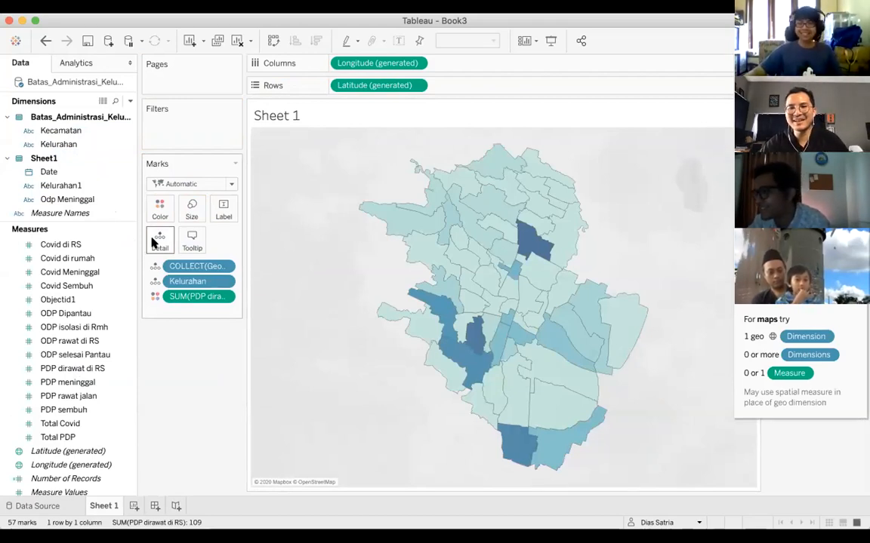
Add two blank worksheets after Sheet 1 and switch to Sheet 2.
left_click(133, 506)
left_click(170, 506)
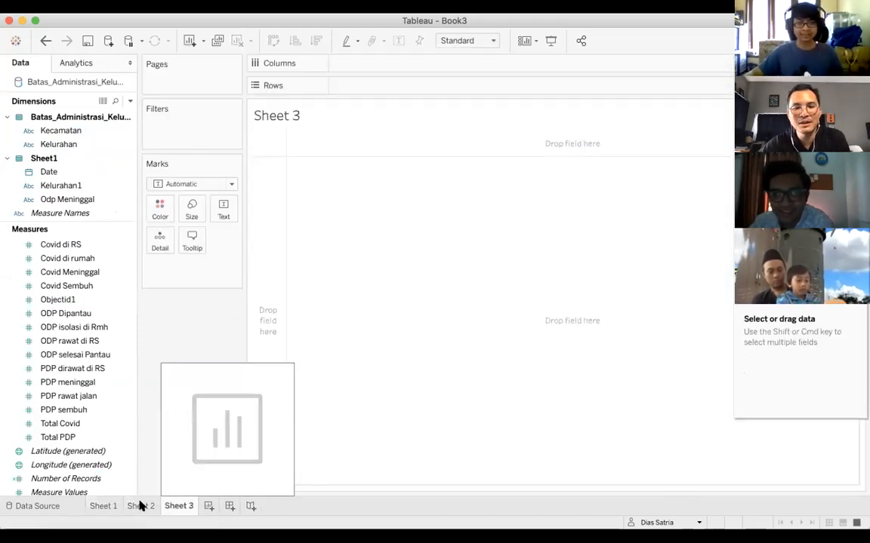
left_click(139, 506)
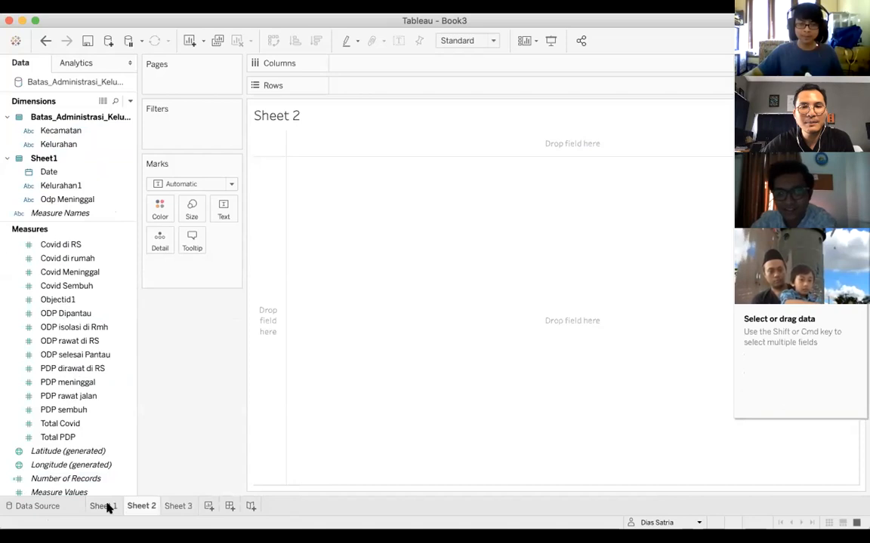
left_click(104, 506)
left_click(135, 507)
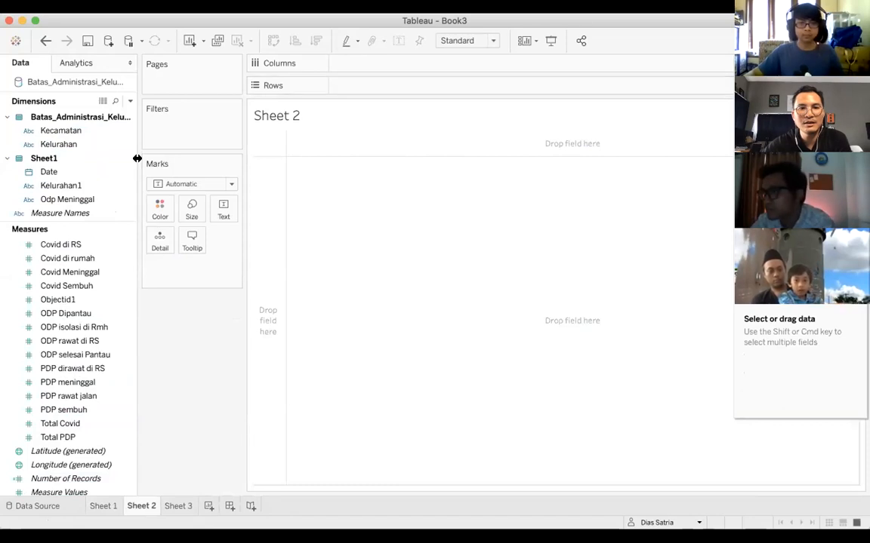
Build a line chart of PDP rawat jalan by day of Date on Sheet 2.
left_click_drag(79, 172, 379, 63)
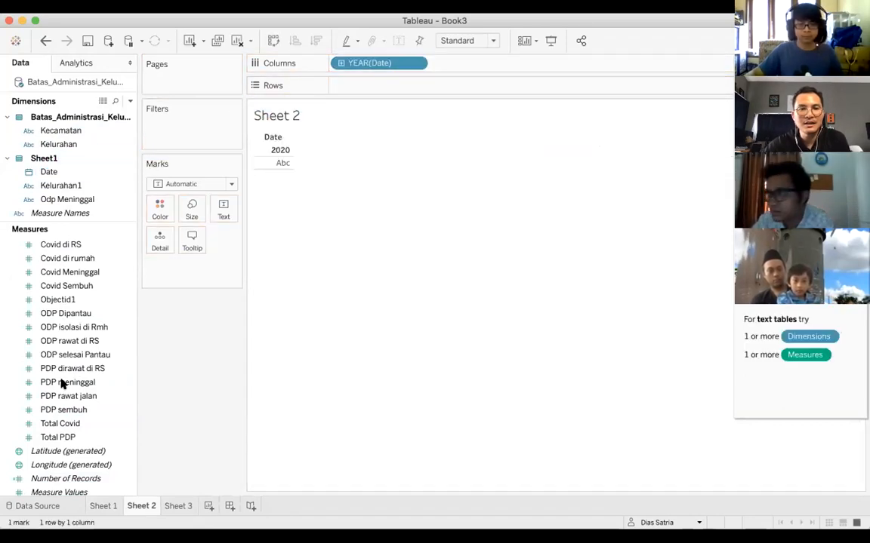
scroll(60, 383, "down", 1)
left_click_drag(67, 387, 370, 89)
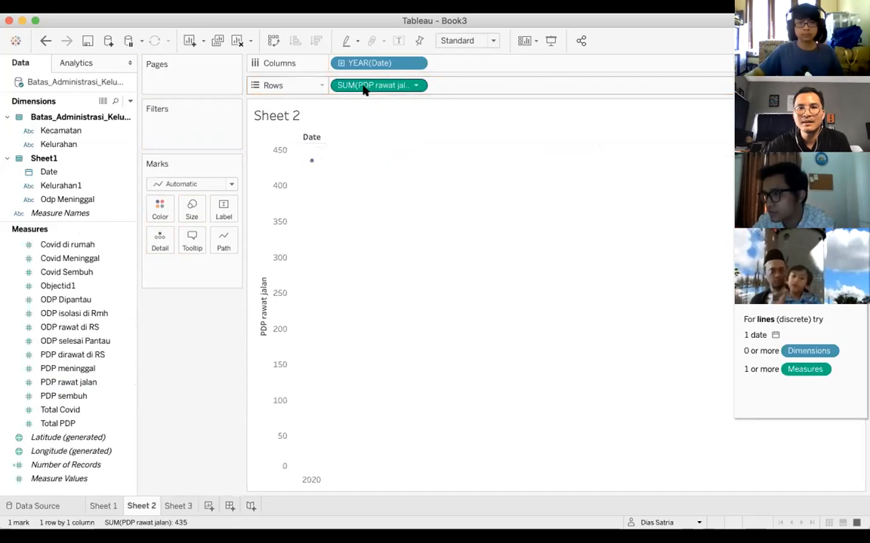
left_click(416, 63)
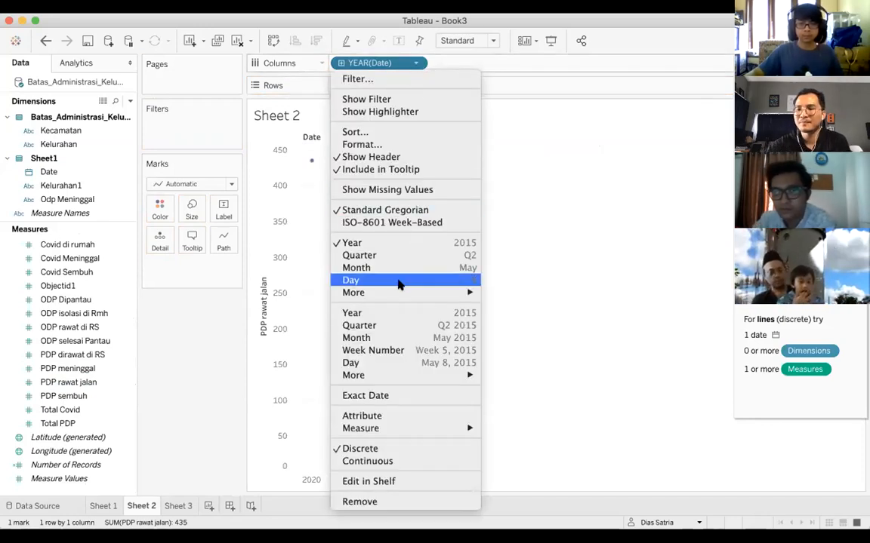
left_click(399, 284)
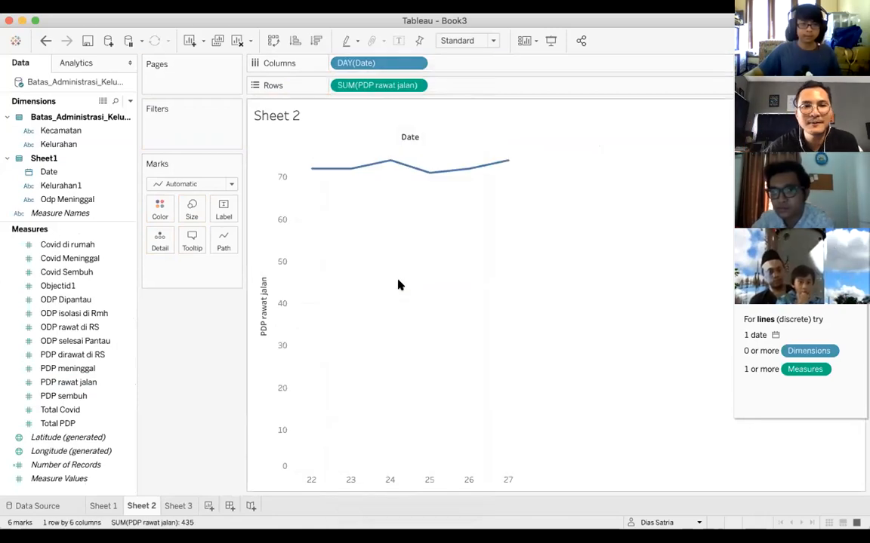
Add PDP meninggal and PDP sembuh to the chart's rows, putting PDP meninggal on a dual axis with PDP rawat jalan.
left_click_drag(98, 365, 524, 85)
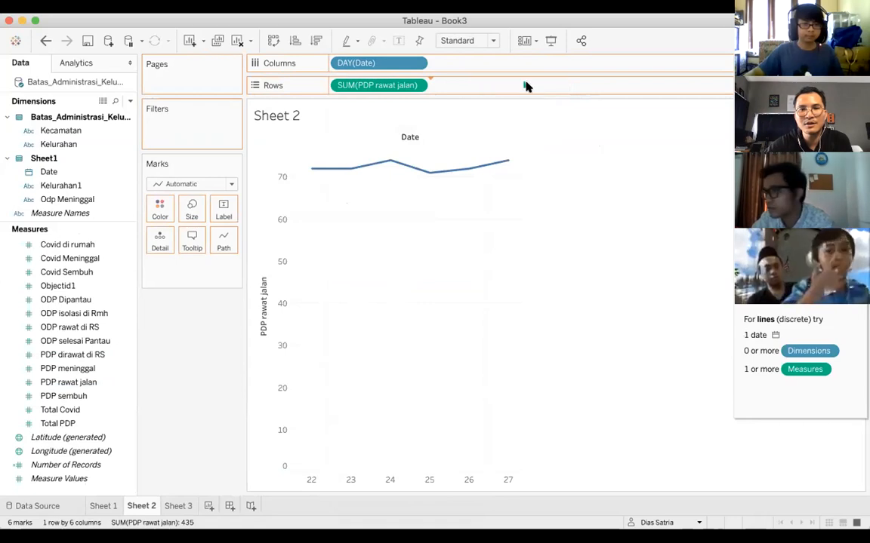
left_click_drag(88, 396, 598, 86)
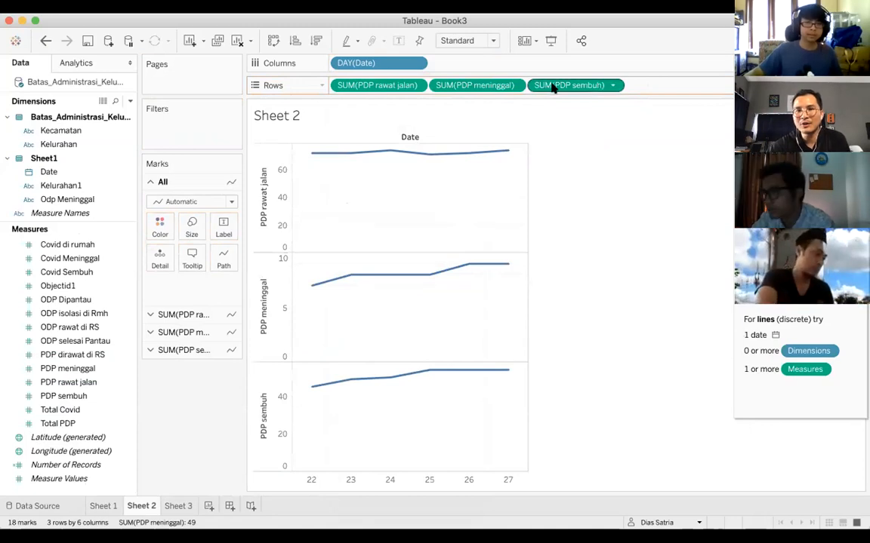
left_click(513, 86)
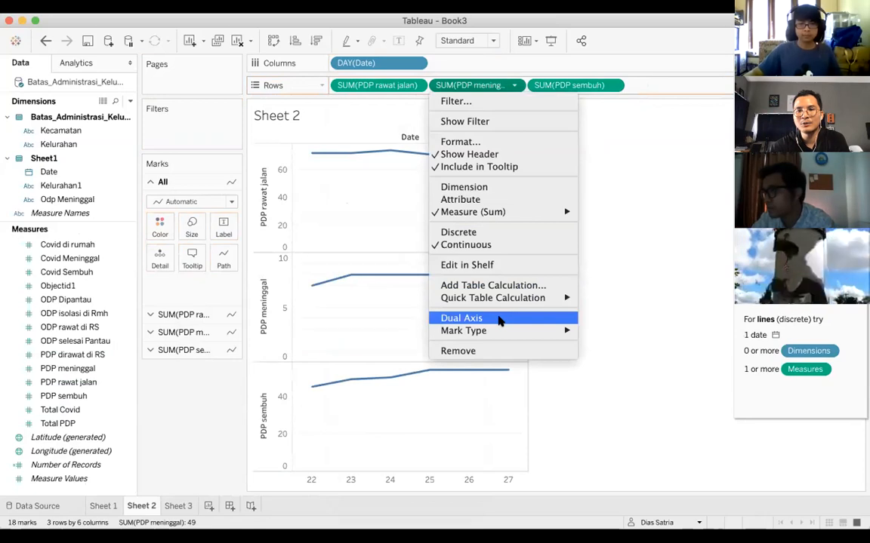
left_click(499, 320)
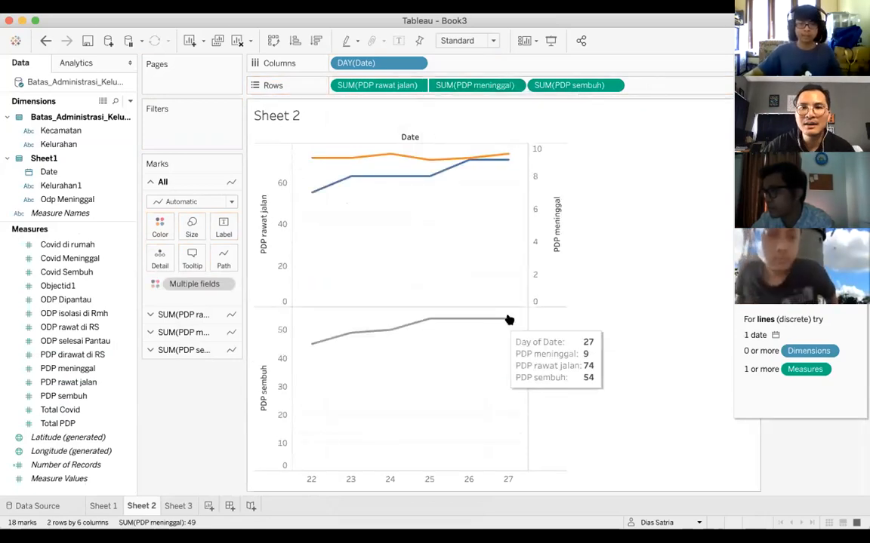
left_click(611, 86)
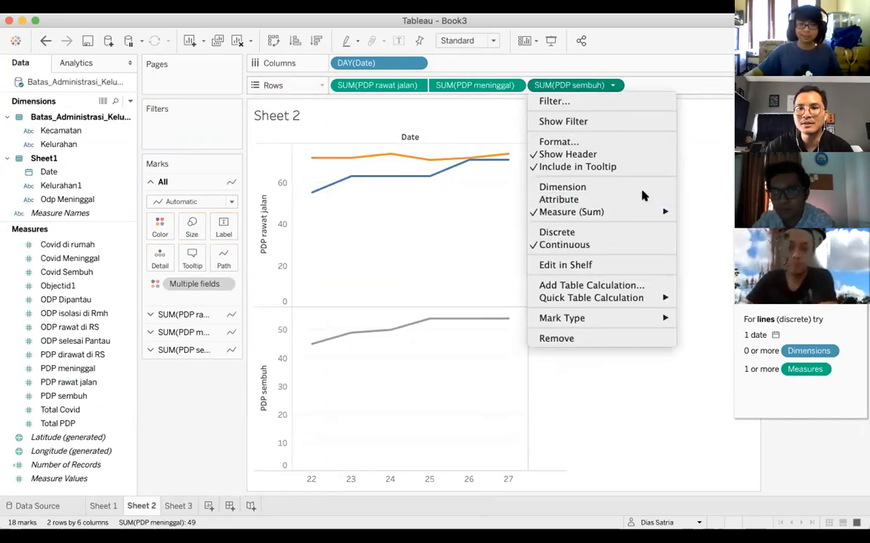
left_click(691, 156)
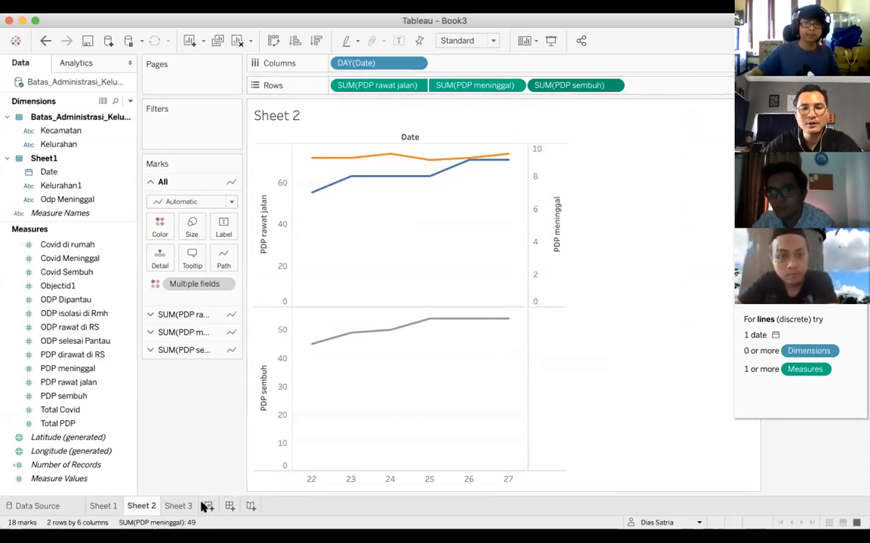
Create a bar chart of ODP Dipantau on Sheet 3, with one row per Kelurahan.
left_click(176, 507)
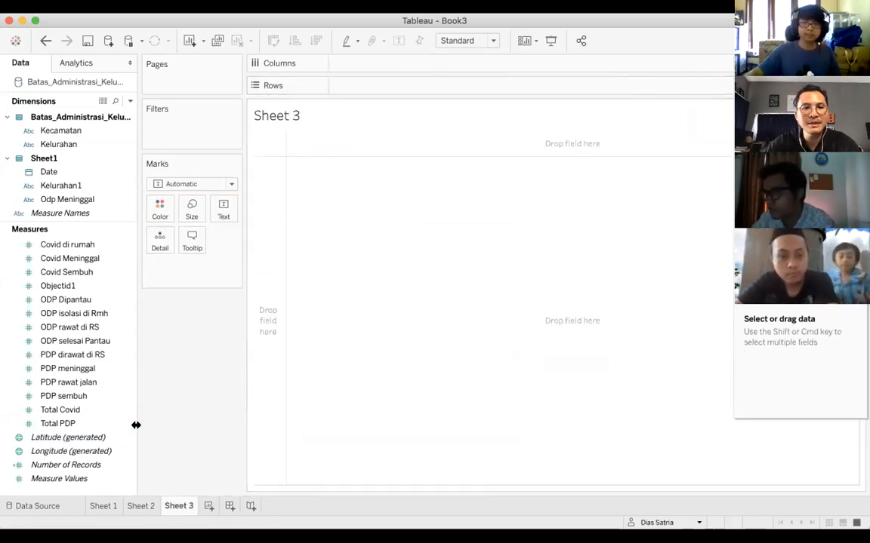
mouse_move(82, 302)
left_mouse_down()
mouse_move(344, 311)
mouse_move(277, 308)
left_mouse_up()
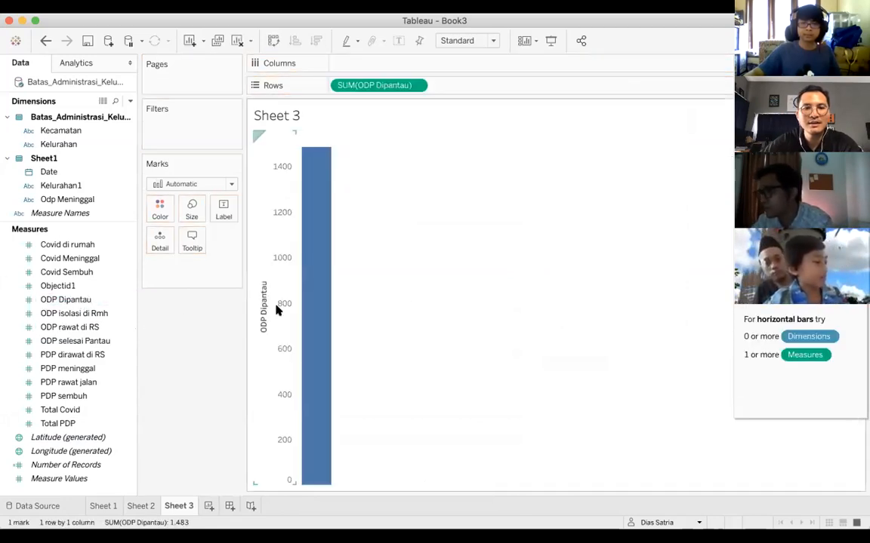
left_click_drag(32, 141, 271, 229)
left_click_drag(65, 146, 281, 246)
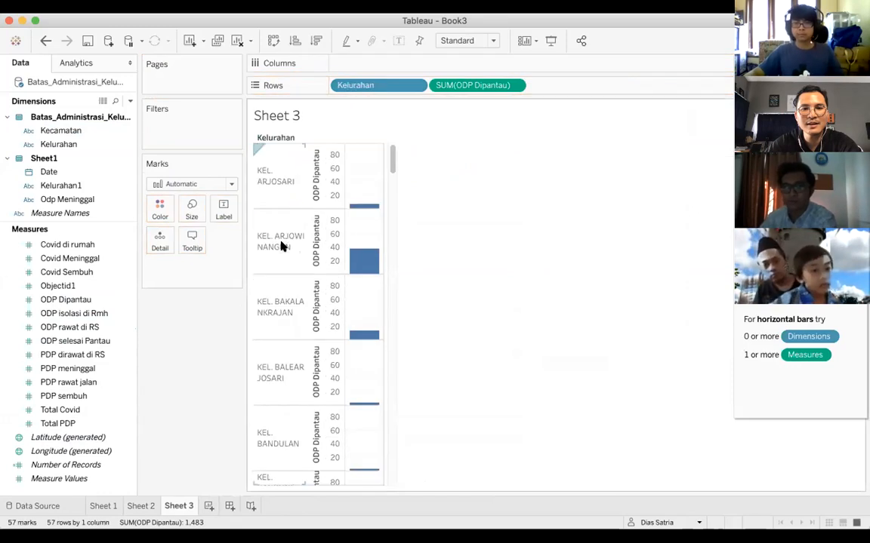
left_click_drag(392, 156, 334, 74)
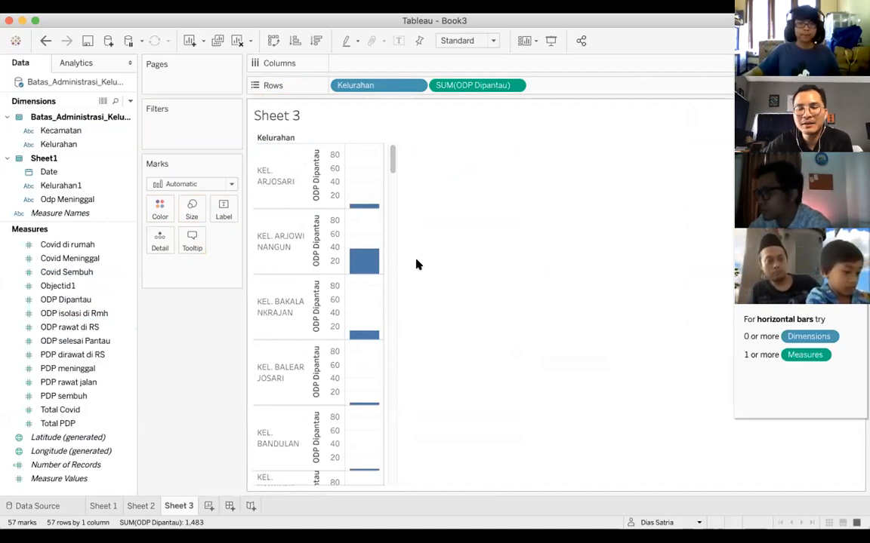
Filter the ODP Dipantau bar chart by day of Date, keeping only day 26.
left_click(51, 172)
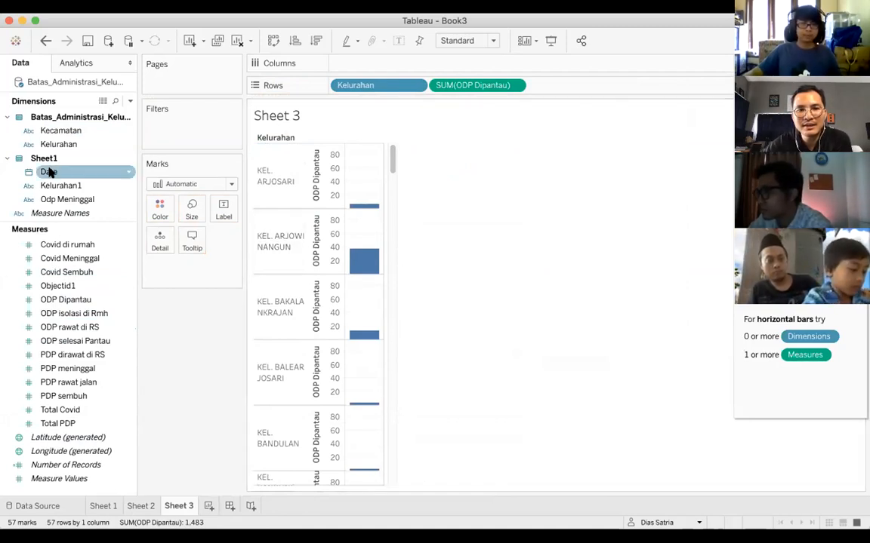
left_click_drag(51, 172, 162, 130)
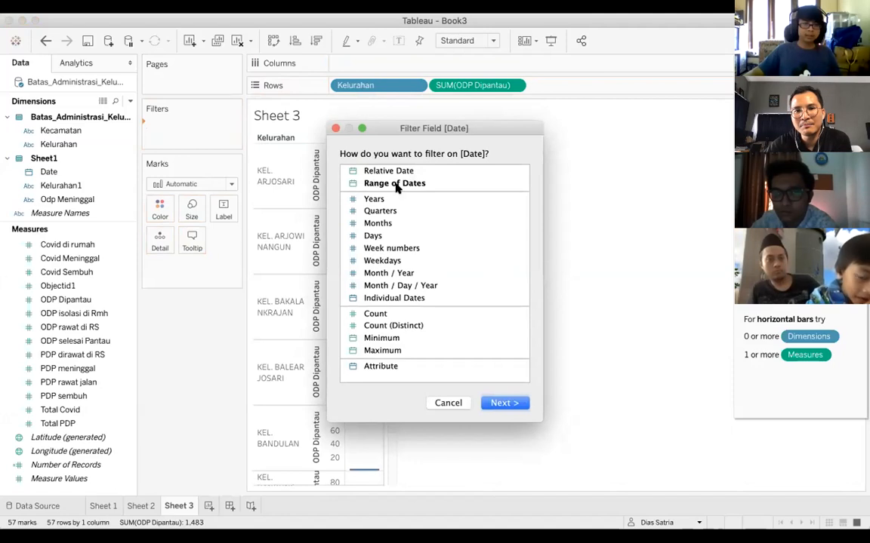
double_click(377, 236)
left_click(320, 202)
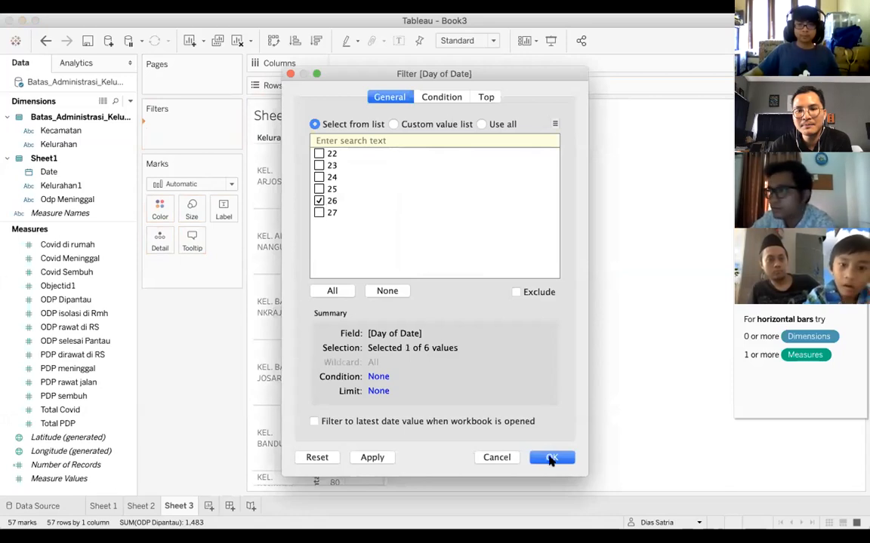
left_click(552, 459)
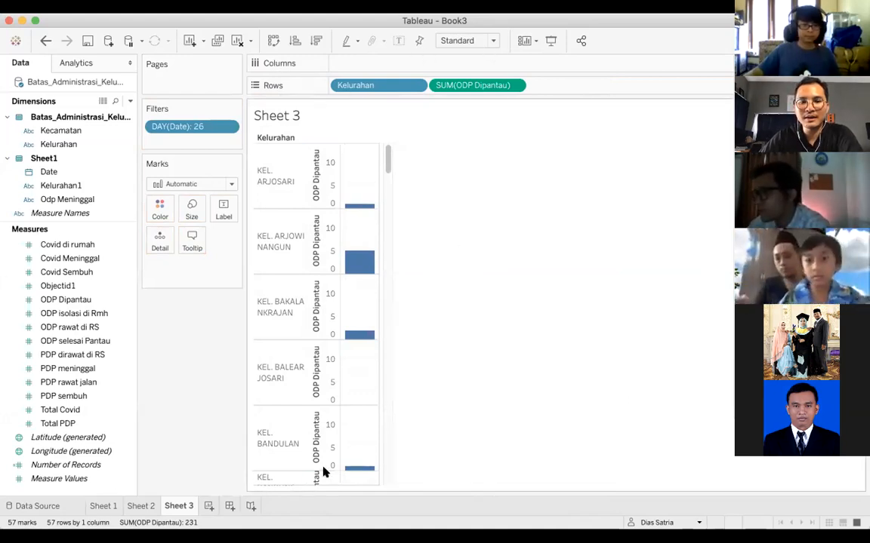
Review the data source's spatial and Excel connections, their tables, and the join between the Kelurahan boundaries and Sheet1.
left_click(132, 507)
left_click(105, 506)
left_click(43, 507)
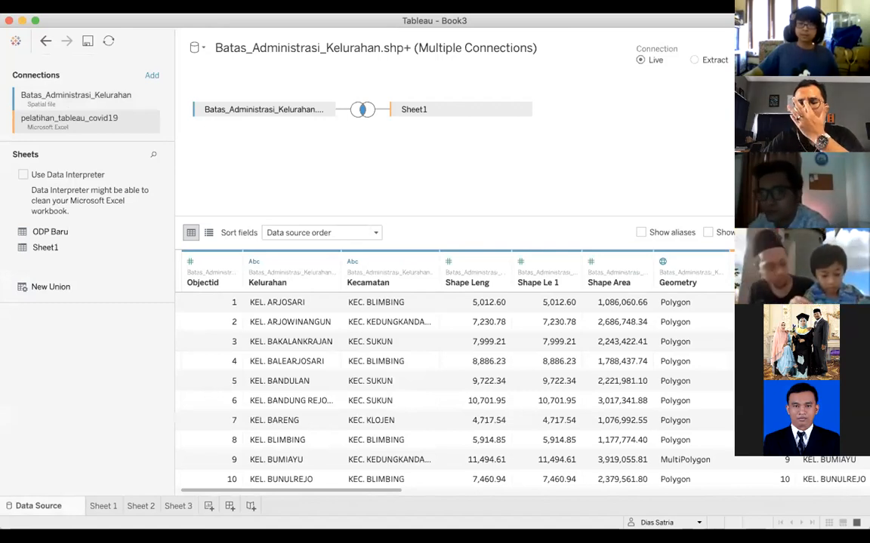
left_click(97, 99)
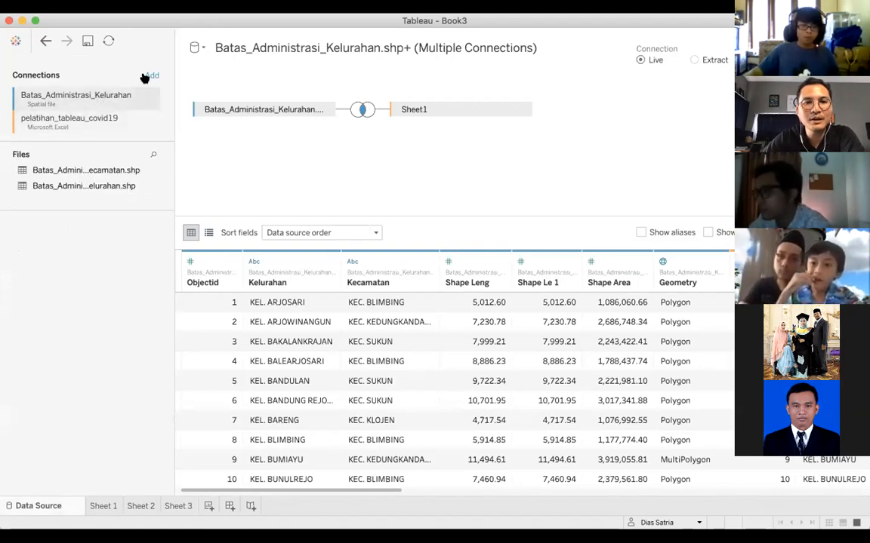
left_click(91, 130)
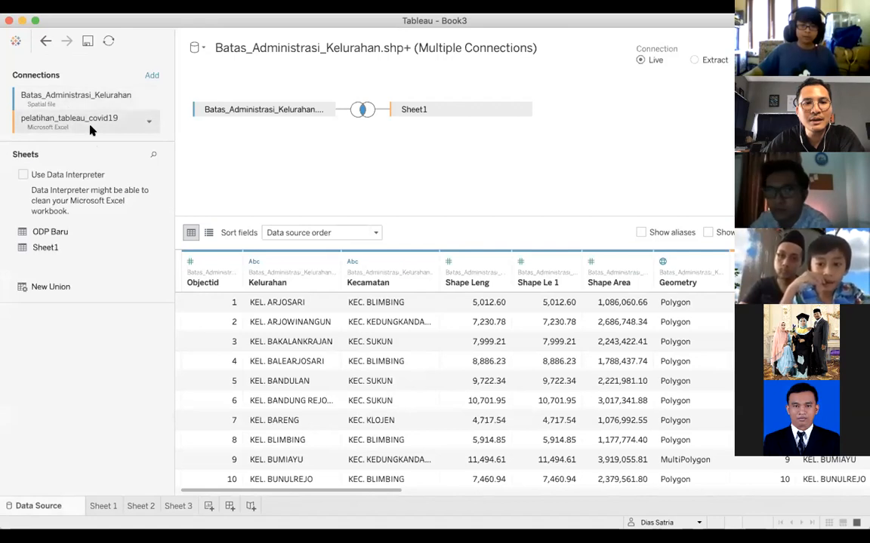
left_click(65, 99)
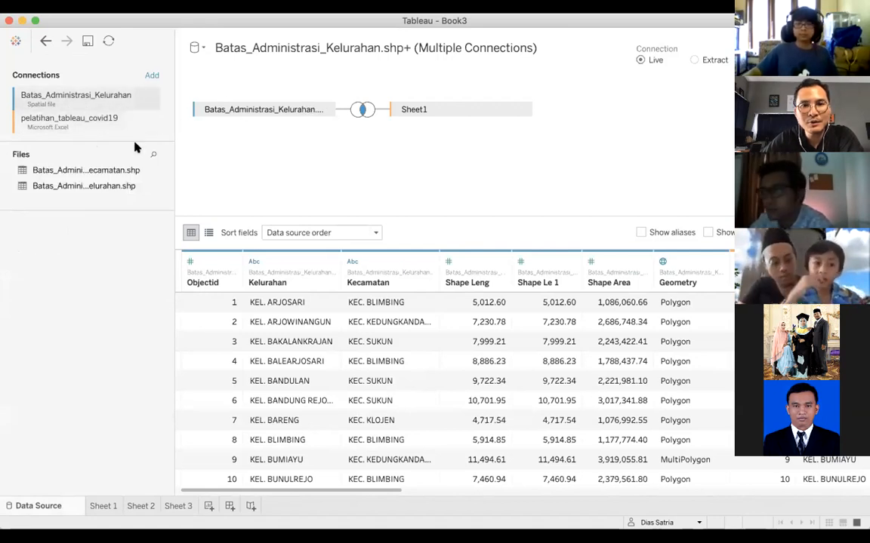
left_click(45, 122)
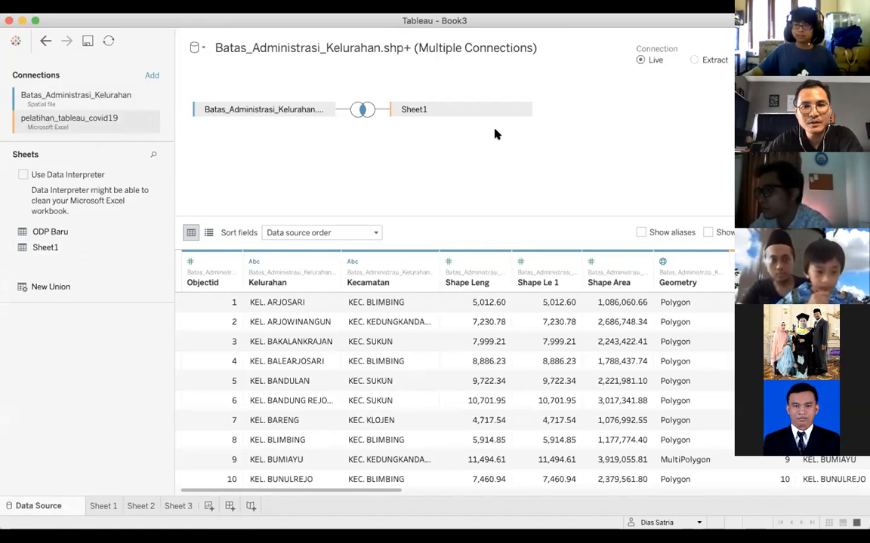
left_click(327, 111)
left_click(360, 112)
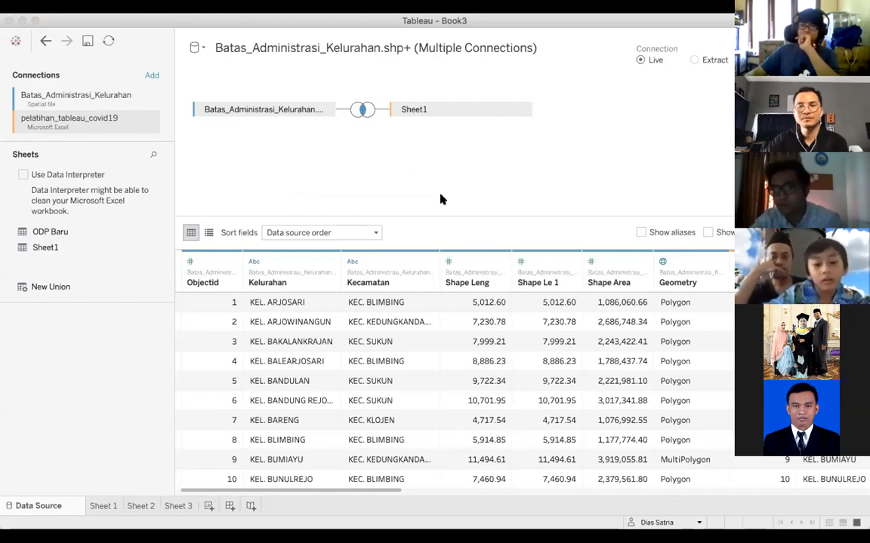
Look through the finished charts on Sheet 2 and Sheet 3 and the map on Sheet 1.
left_click(113, 507)
left_click(140, 507)
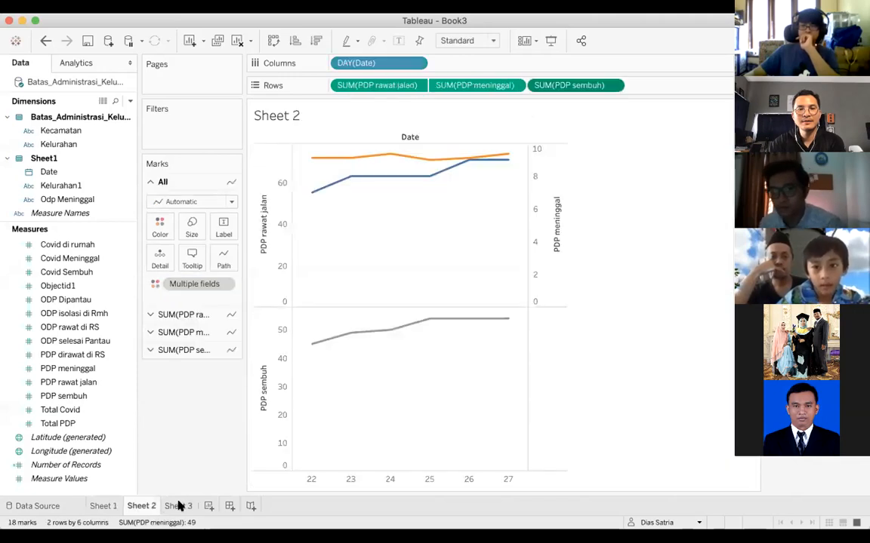
left_click(179, 505)
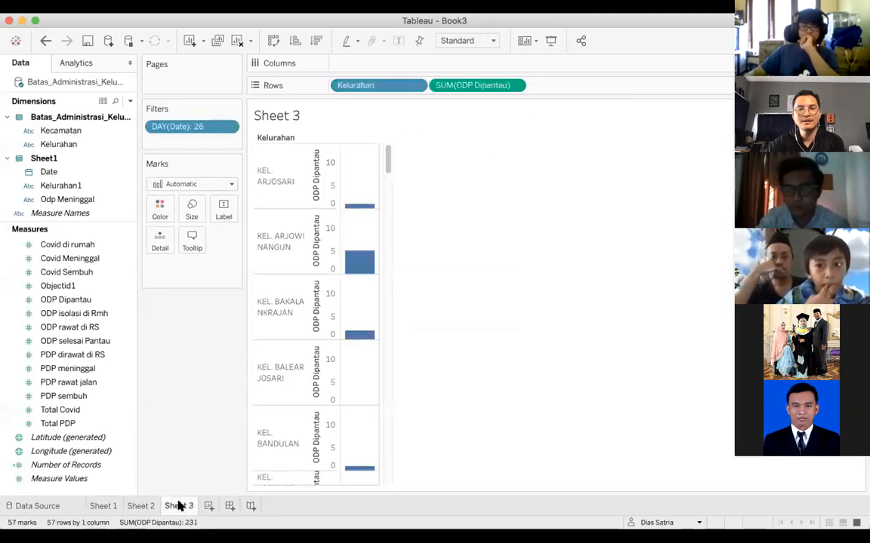
left_click(92, 507)
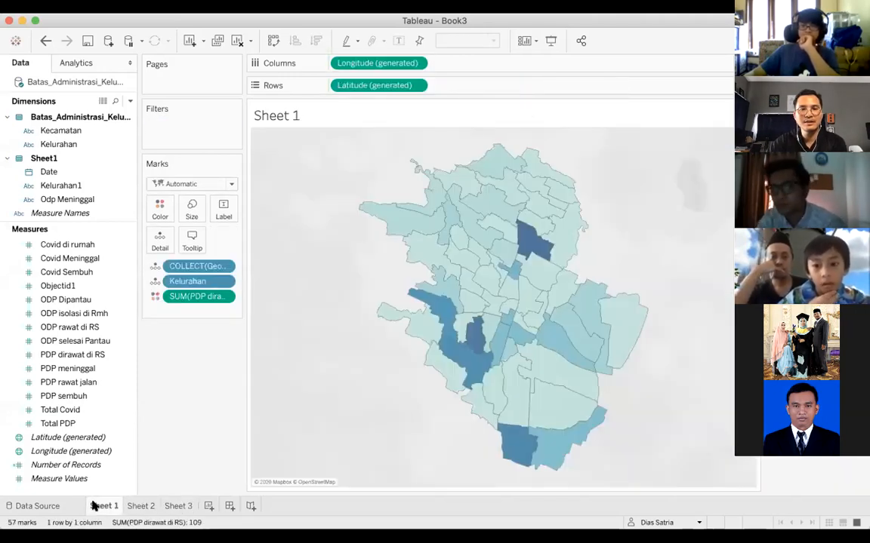
Map the boundary Geometry on a new worksheet, coloured by ODP isolasi di Rmh and with Kelurahan as detail.
left_click(210, 506)
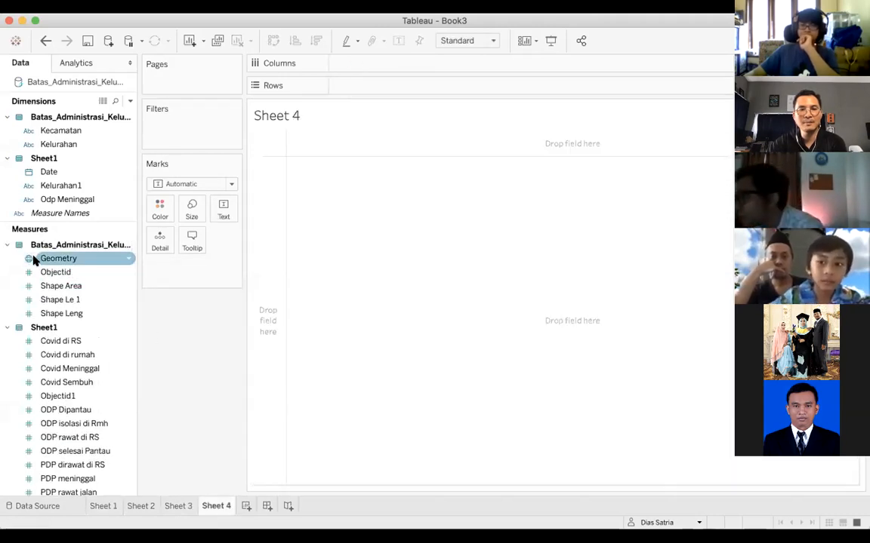
left_click_drag(52, 258, 373, 268)
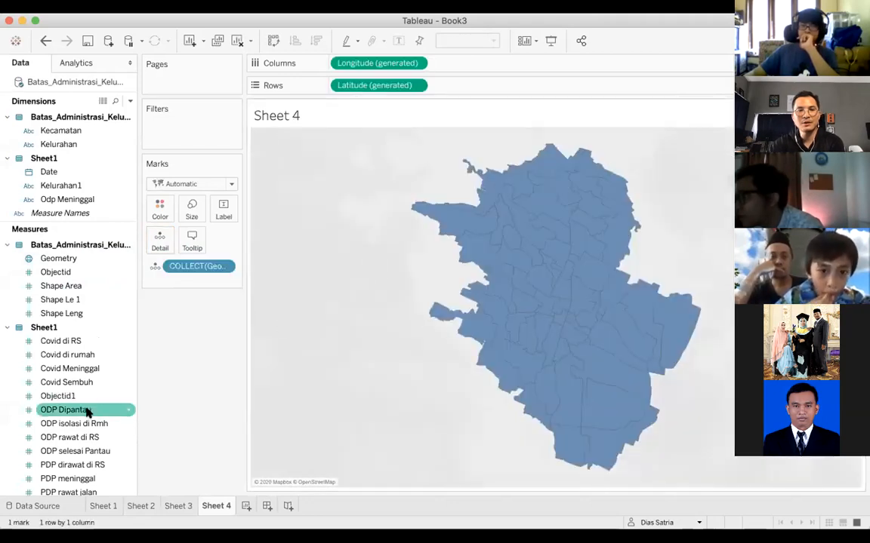
scroll(88, 411, "down", 3)
left_click_drag(63, 340, 528, 314)
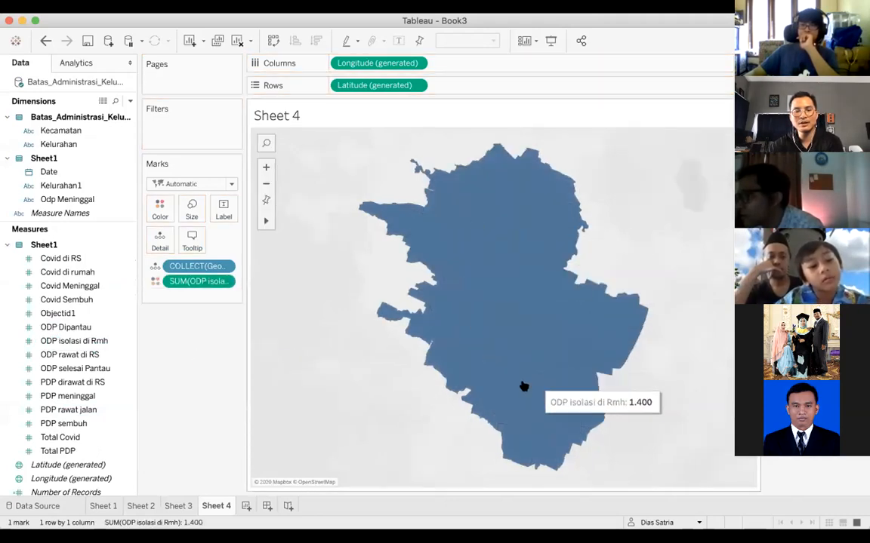
left_click_drag(66, 146, 161, 246)
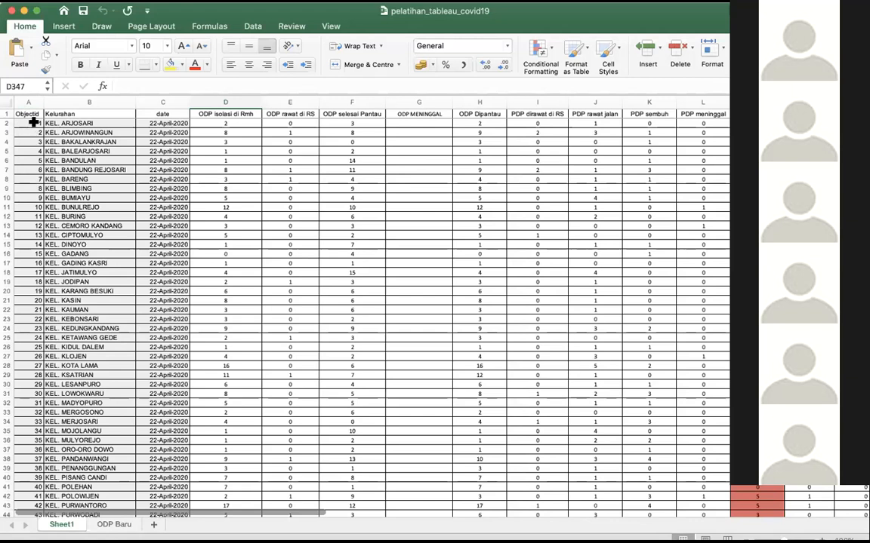
Examine how the Objectid, Kelurahan and date rows repeat for each day in Sheet1 of the pelatihan_tableau_covid19 workbook in Excel.
scroll(19, 169, "down", 3)
scroll(19, 169, "down", 5)
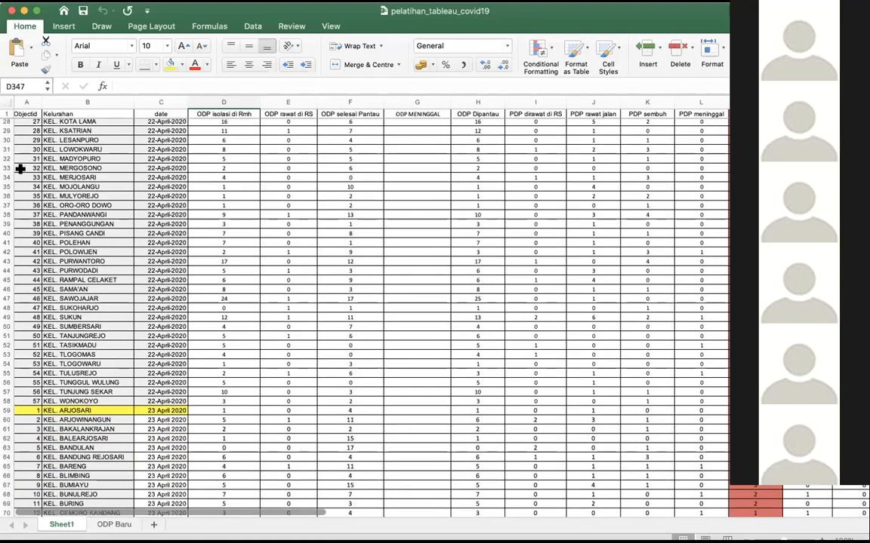
scroll(18, 310, "down", 3)
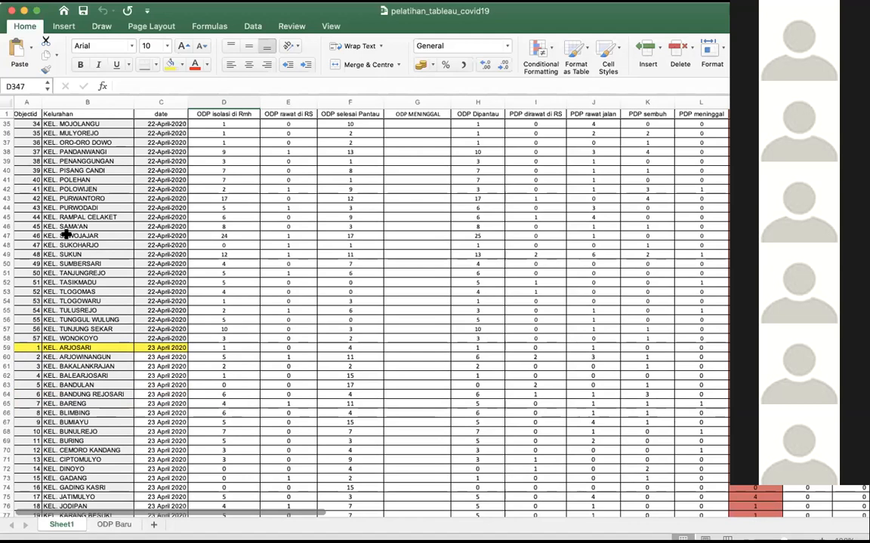
scroll(60, 212, "up", 10)
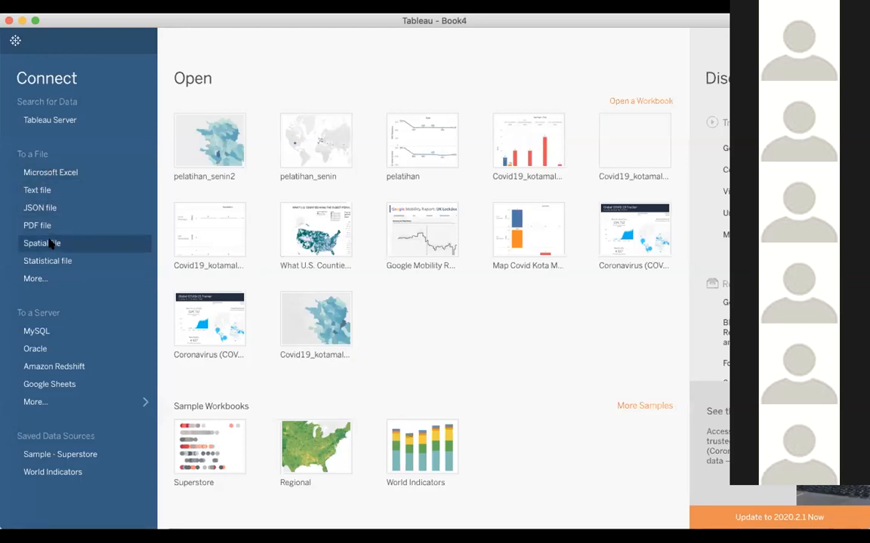
Connect to the Batas_Administrasi_Kelurahan.shp spatial file as the new workbook's data source.
left_click(50, 244)
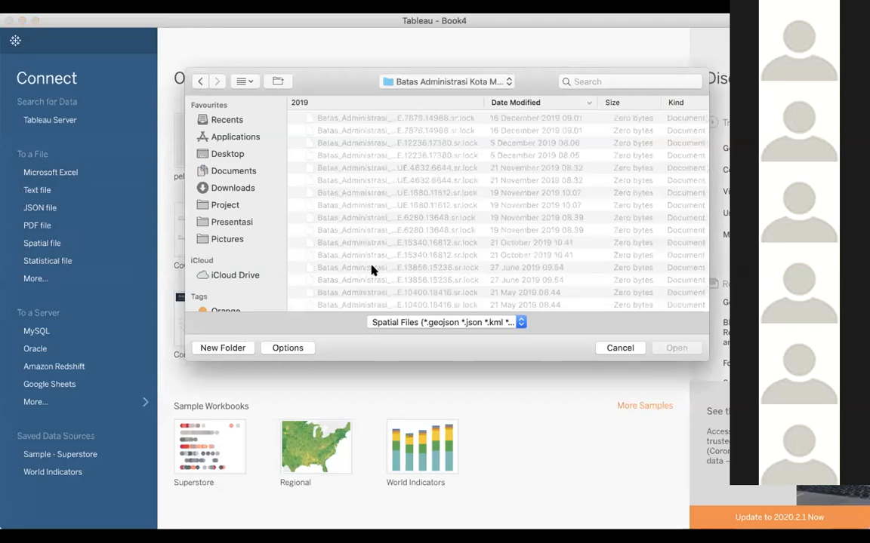
scroll(371, 269, "down", 10)
scroll(371, 268, "down", 5)
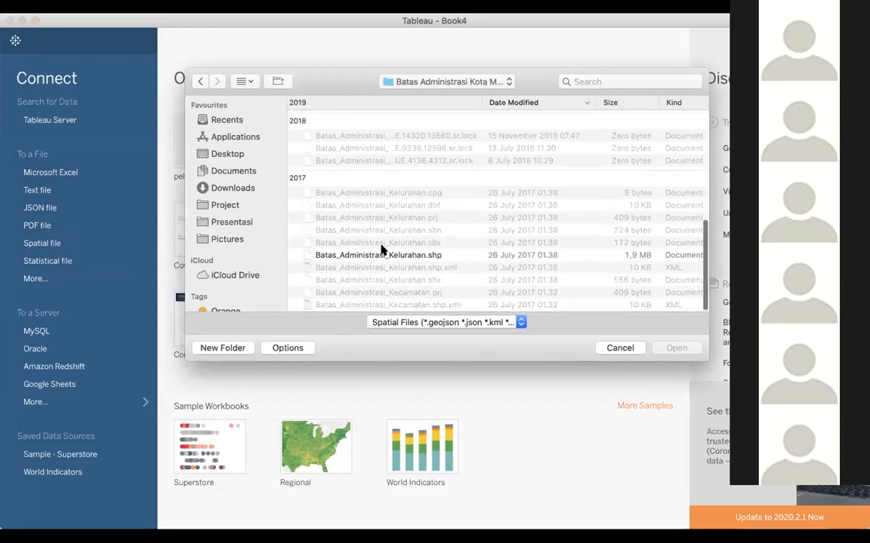
left_click(381, 255)
double_click(381, 255)
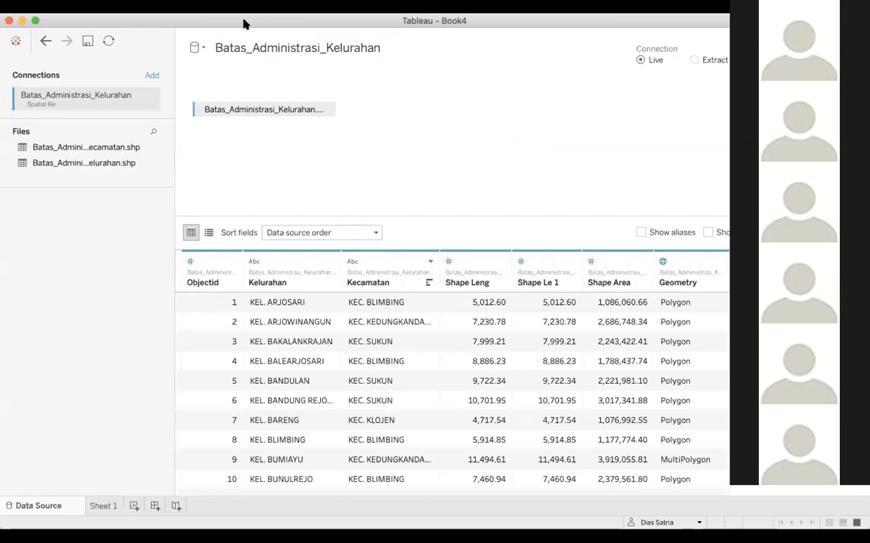
Add the pelatihan_tableau_covid19.xlsx Excel workbook from the Pelatihan Tableau folder as a second connection.
left_click(151, 76)
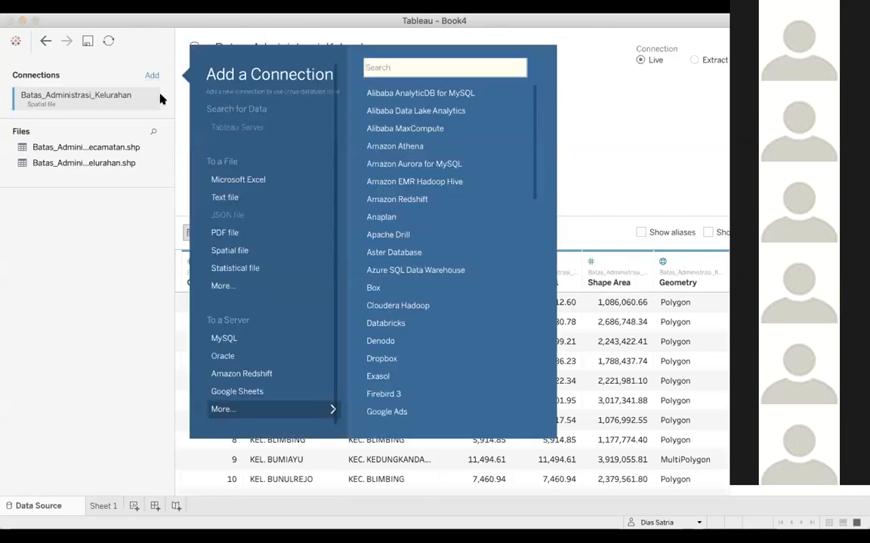
left_click(236, 180)
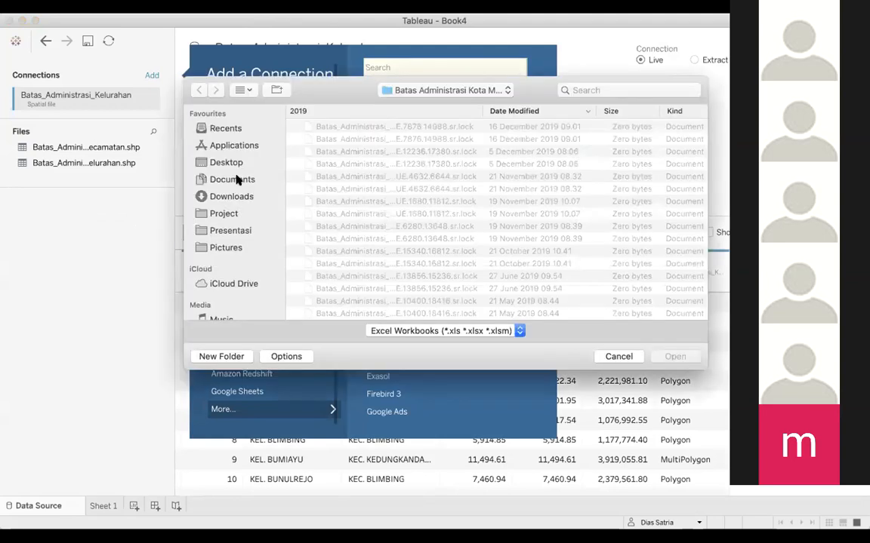
left_click(430, 220)
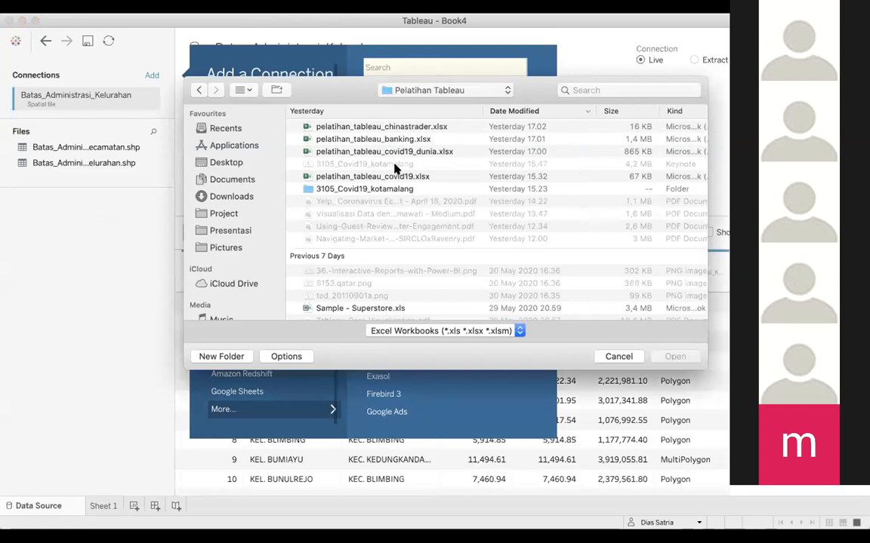
left_click(395, 175)
double_click(398, 175)
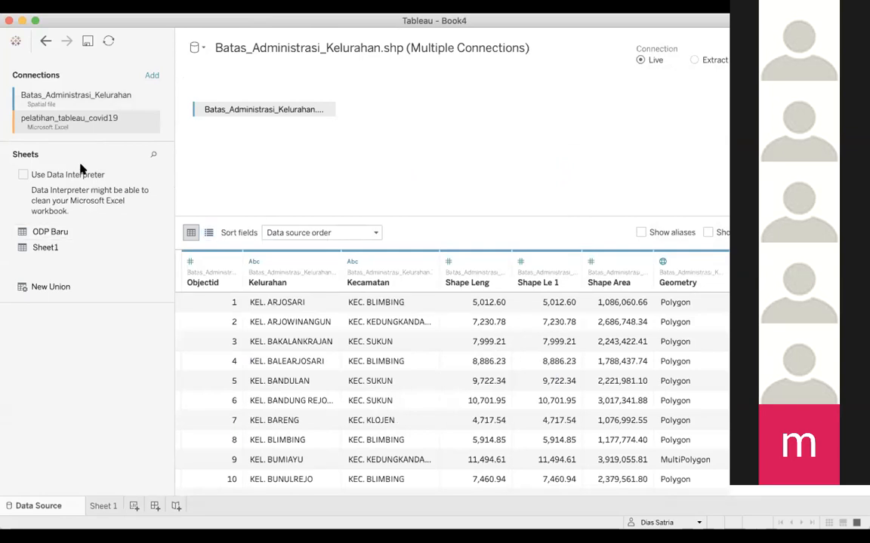
Join the Excel workbook's Sheet1 to the Kelurahan boundaries, matching Objectid with Objectid1.
left_click_drag(50, 247, 402, 126)
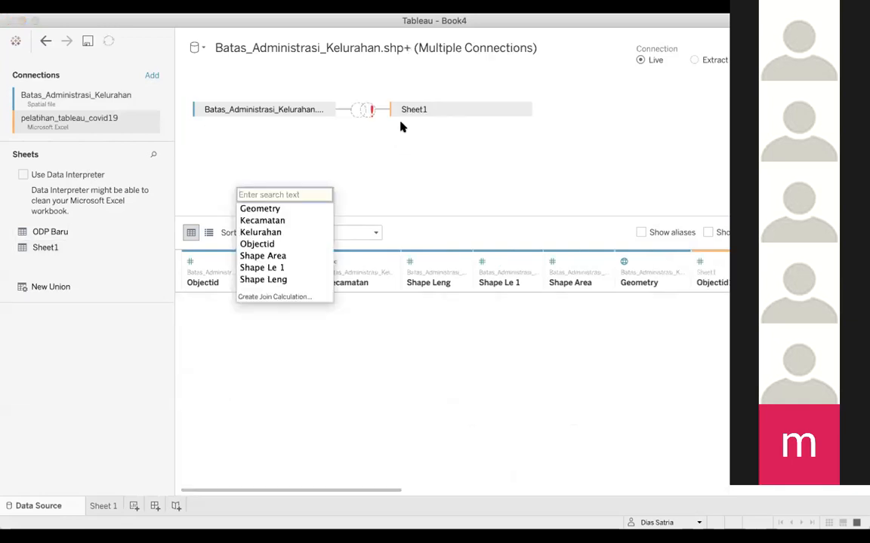
left_click(270, 244)
left_click(417, 194)
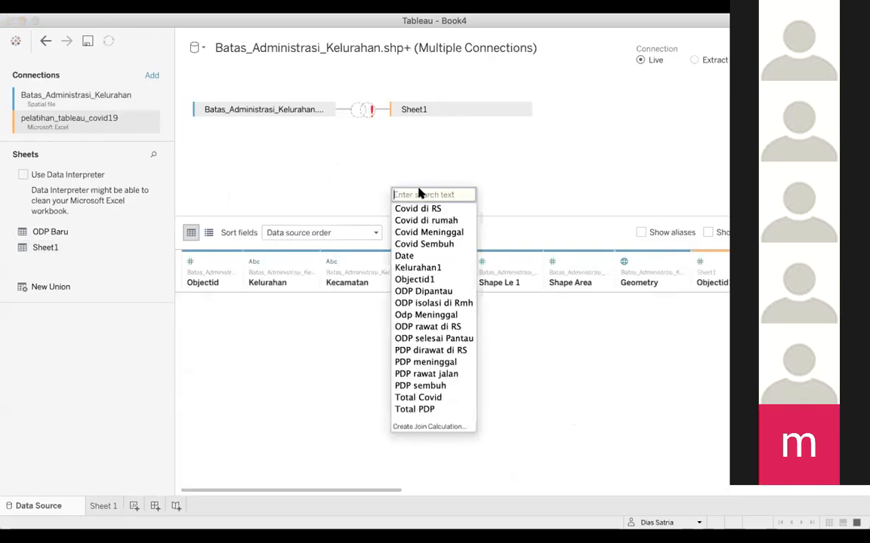
left_click(417, 280)
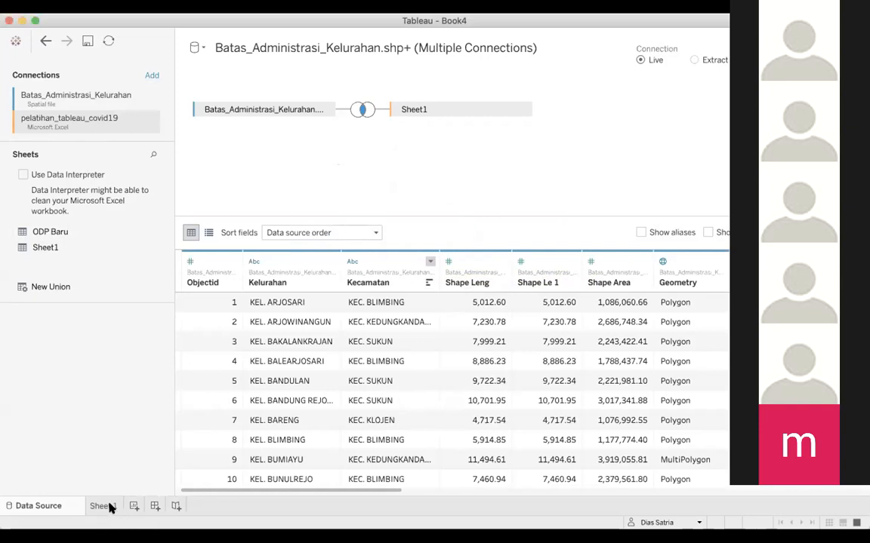
Map the boundary Geometry on Sheet 1, coloured by ODP rawat di RS and with Kelurahan as detail.
left_click(106, 507)
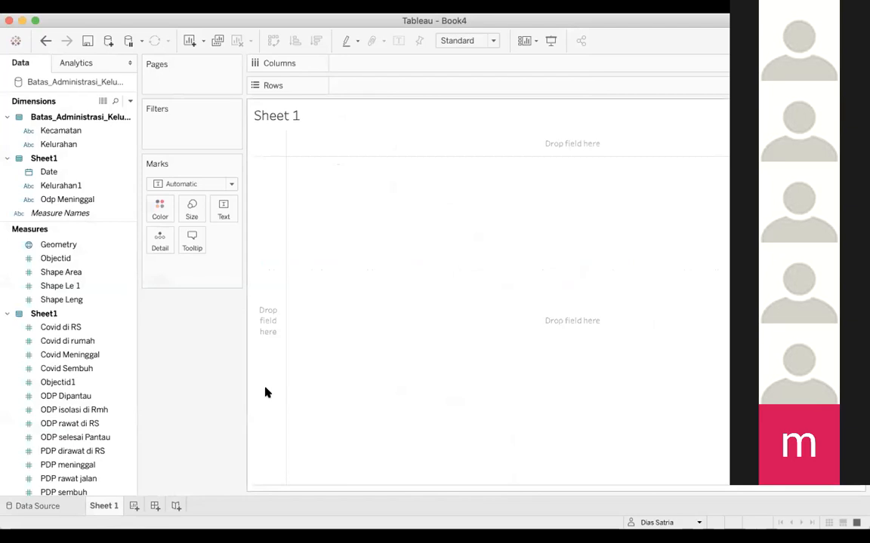
left_click(57, 356)
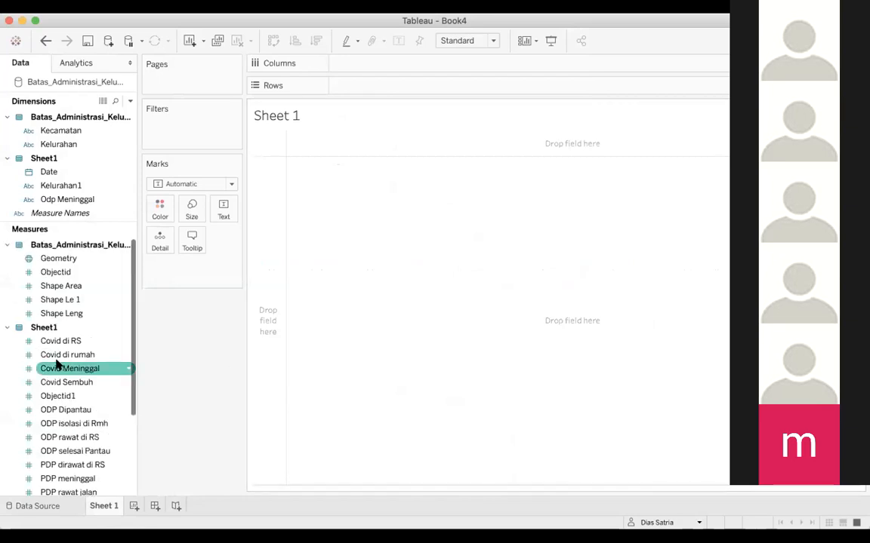
left_click(65, 259)
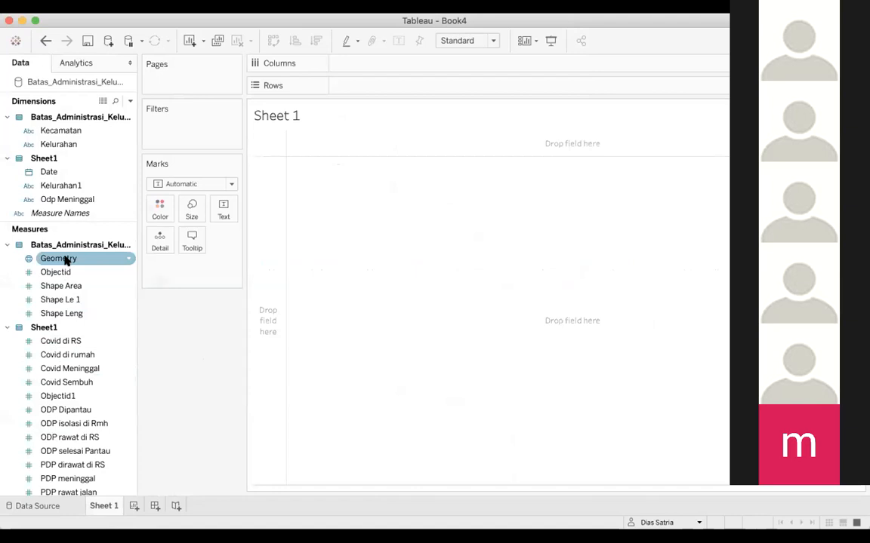
left_click_drag(29, 260, 364, 276)
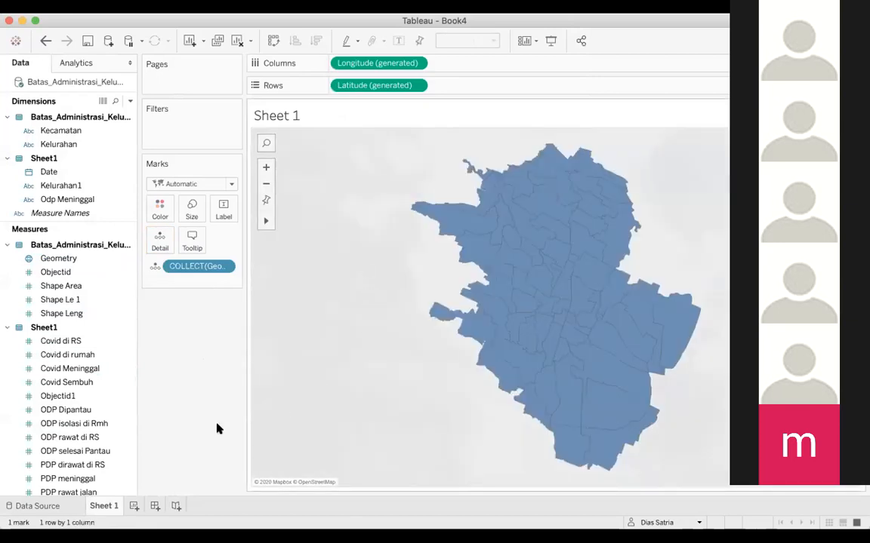
left_click(104, 437)
left_click_drag(110, 435, 548, 293)
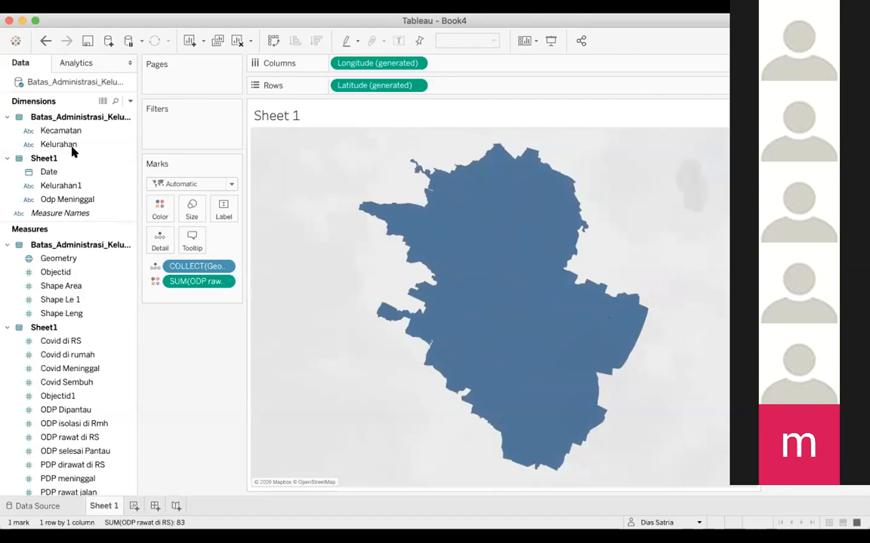
left_click_drag(62, 144, 156, 243)
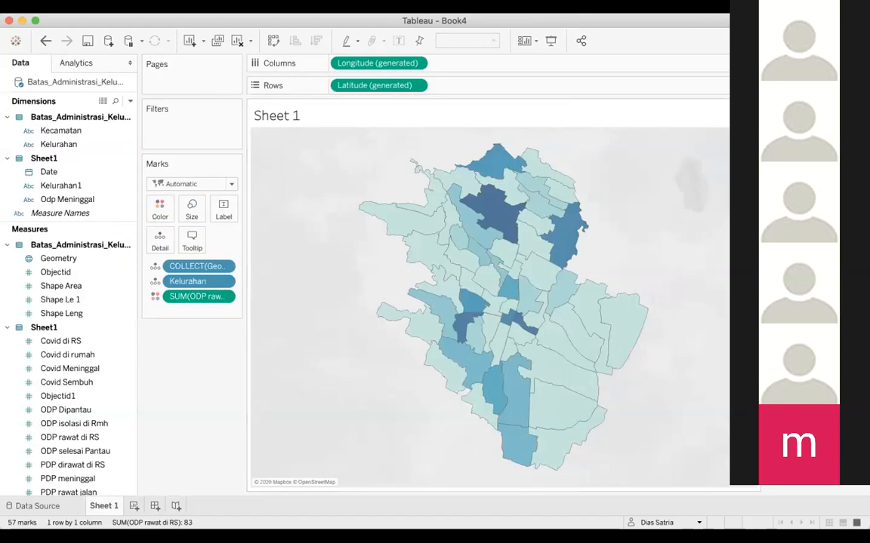
Build a line chart of Covid di rumah by day of Date on a new worksheet, with mark labels shown.
left_click(134, 507)
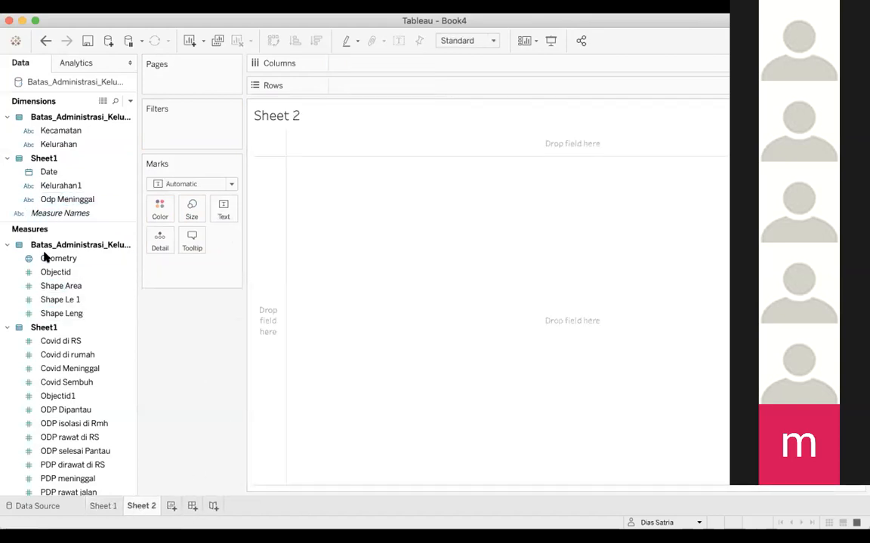
left_click_drag(66, 172, 369, 61)
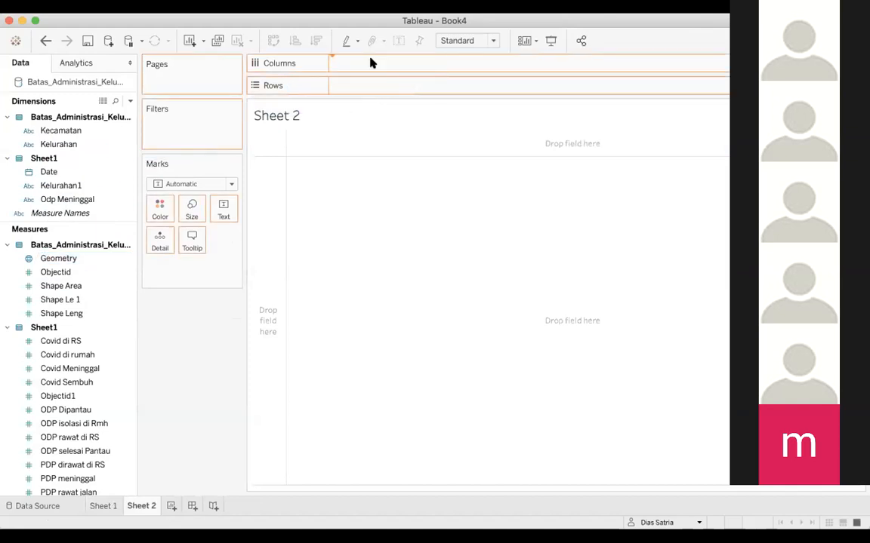
left_click(67, 384)
left_click_drag(72, 355, 410, 84)
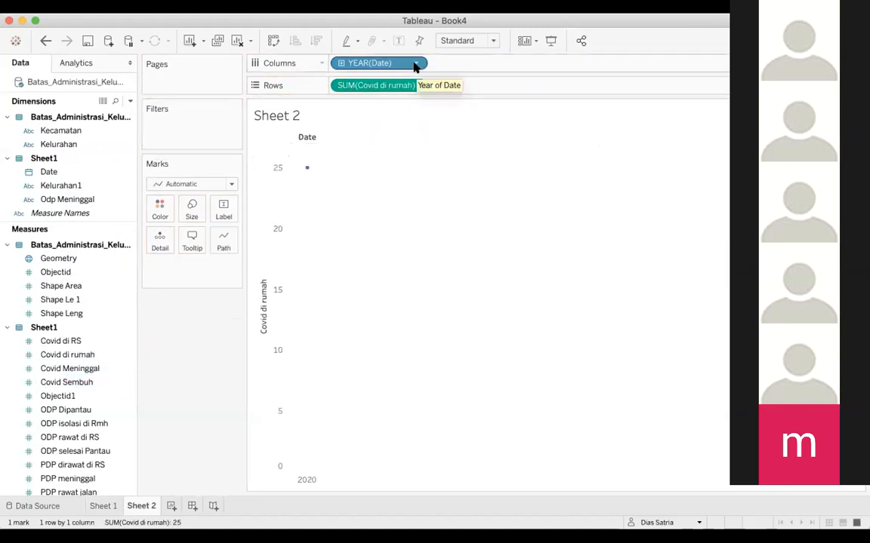
left_click(414, 64)
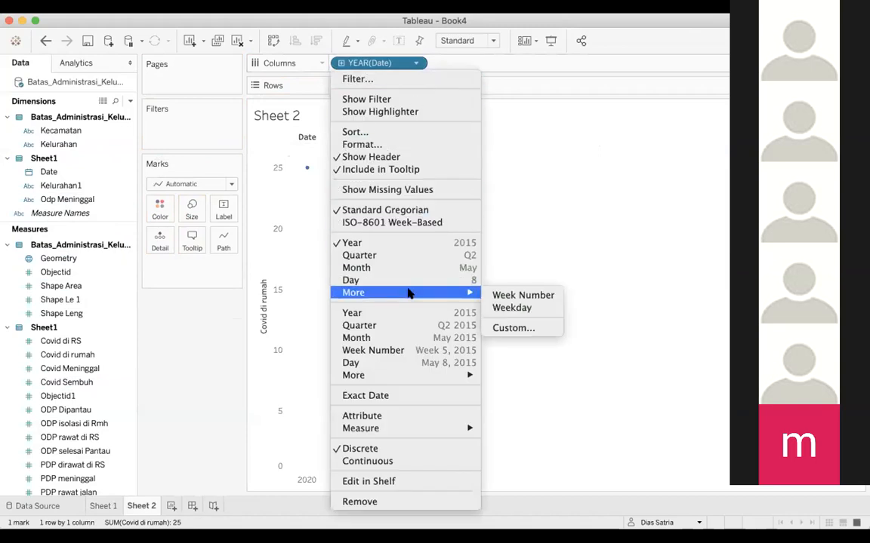
left_click(410, 281)
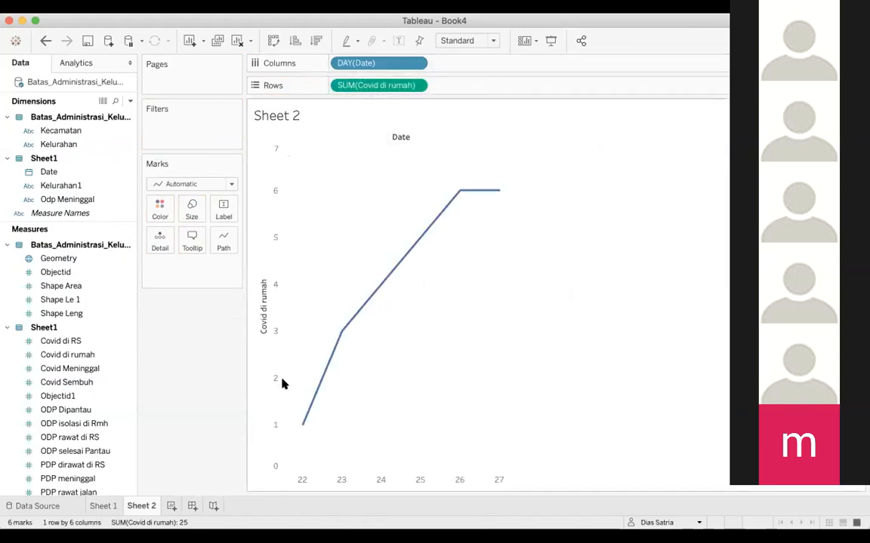
left_click(254, 240)
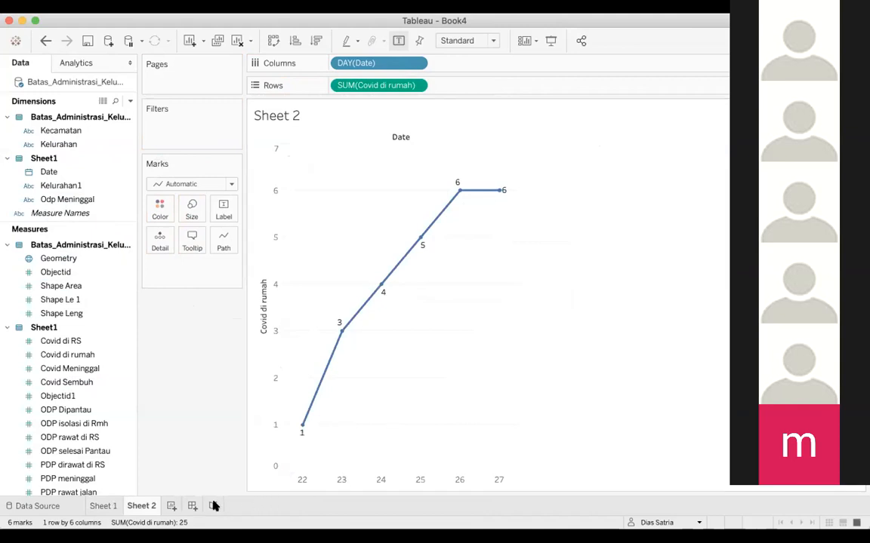
Create a dashboard with the Sheet 1 map and the Sheet 2 line chart side by side.
left_click(104, 506)
left_click(141, 505)
left_click(192, 506)
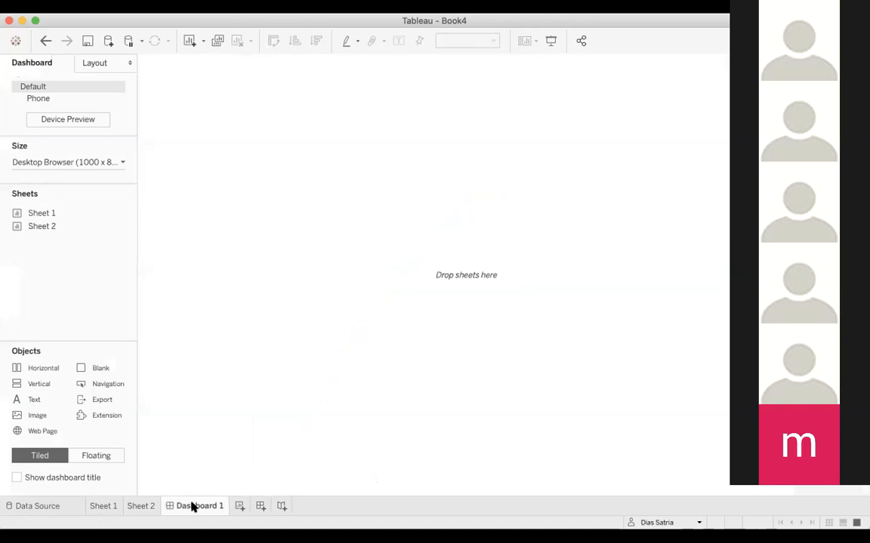
left_click_drag(62, 212, 213, 200)
mouse_move(44, 227)
left_mouse_down()
mouse_move(106, 248)
mouse_move(394, 281)
mouse_move(506, 282)
left_mouse_up()
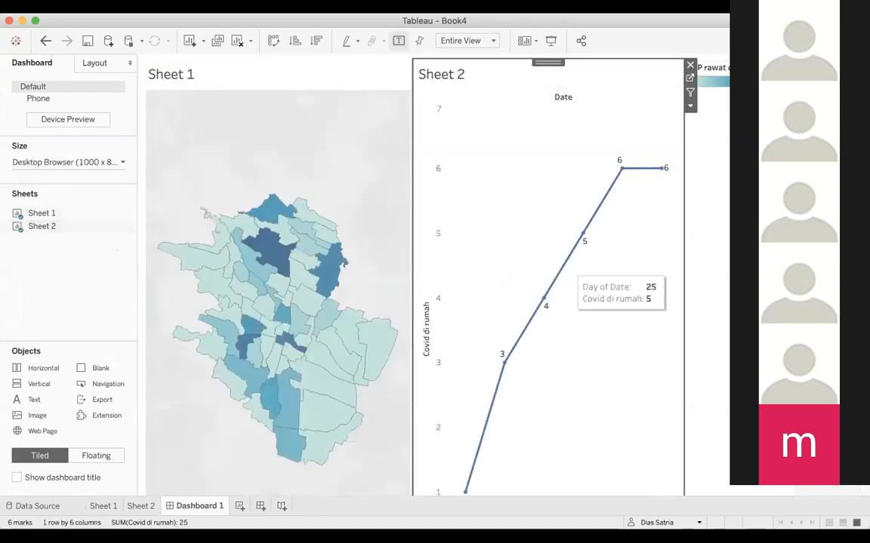
Make the Sheet 2 chart floating on the dashboard, then resize and place it over the map's lower-right corner.
left_click(690, 106)
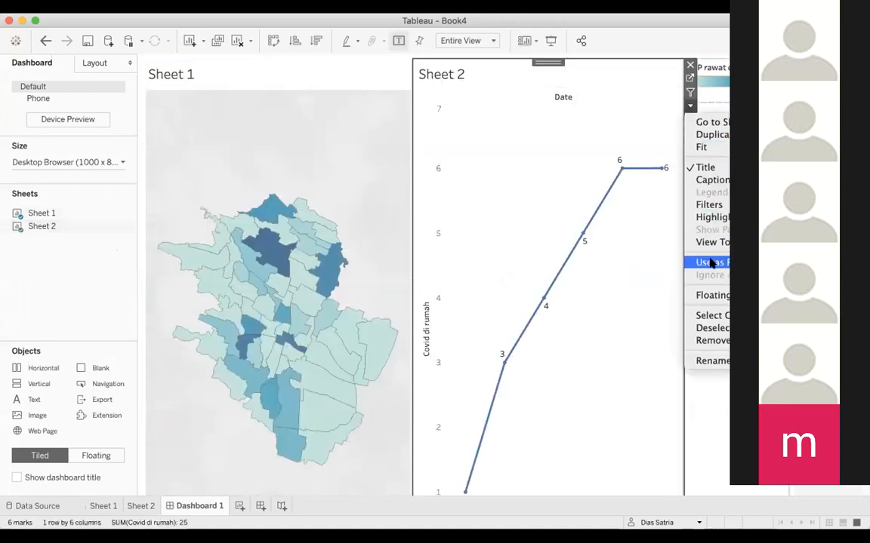
left_click(711, 295)
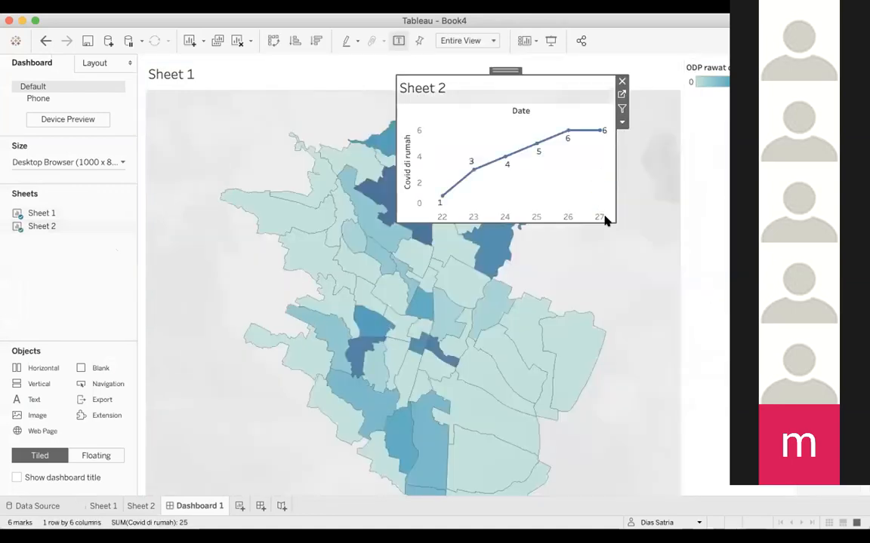
left_click_drag(612, 223, 704, 325)
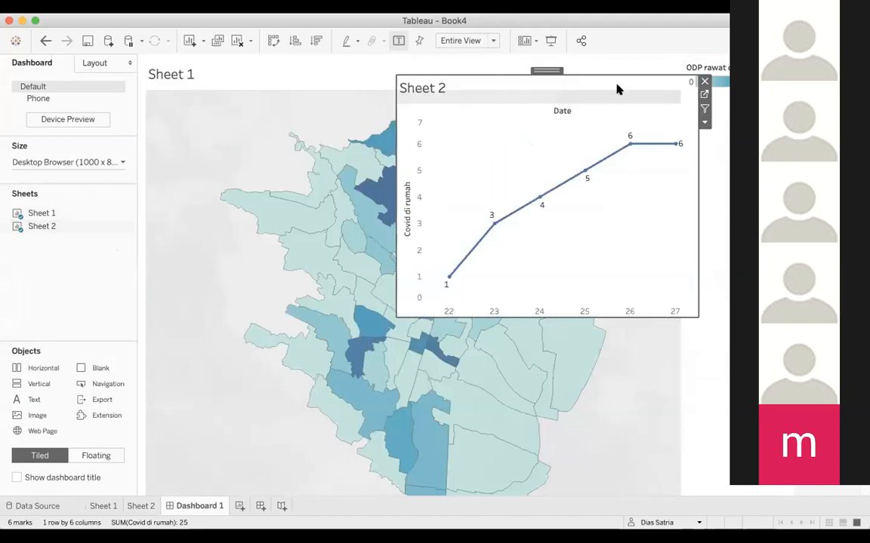
left_click_drag(559, 73, 506, 237)
left_click_drag(372, 243, 435, 333)
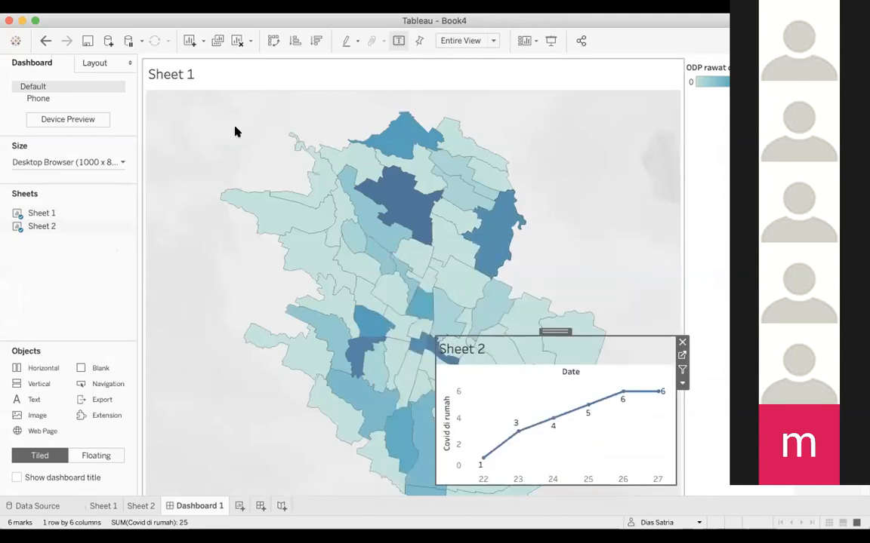
Change the title of the map on Sheet 1 to "ODP Rawat Jalan".
left_click(104, 504)
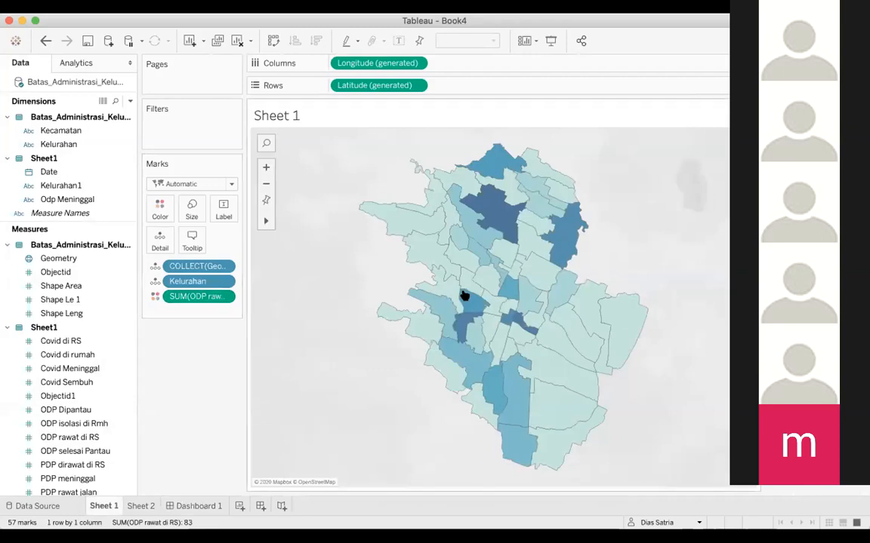
double_click(287, 121)
double_click(292, 201)
type("ODP")
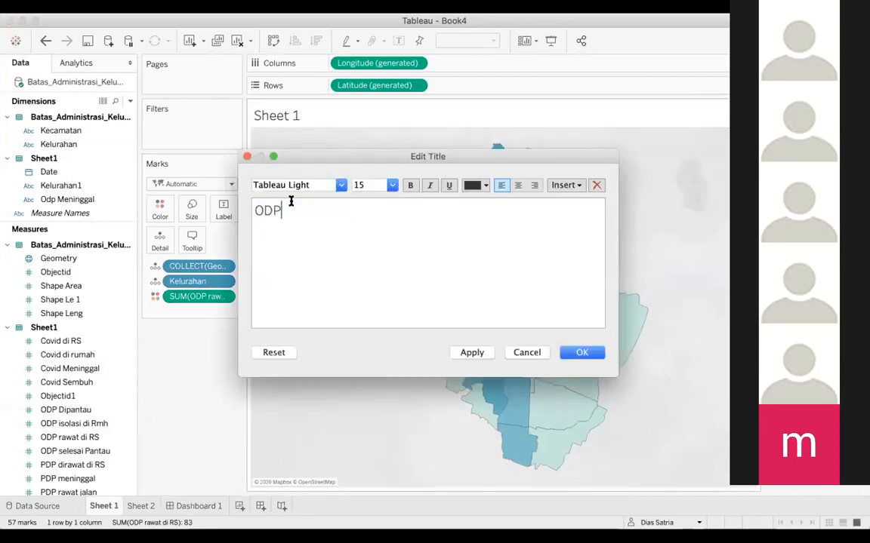
type(" Rawat Jalan")
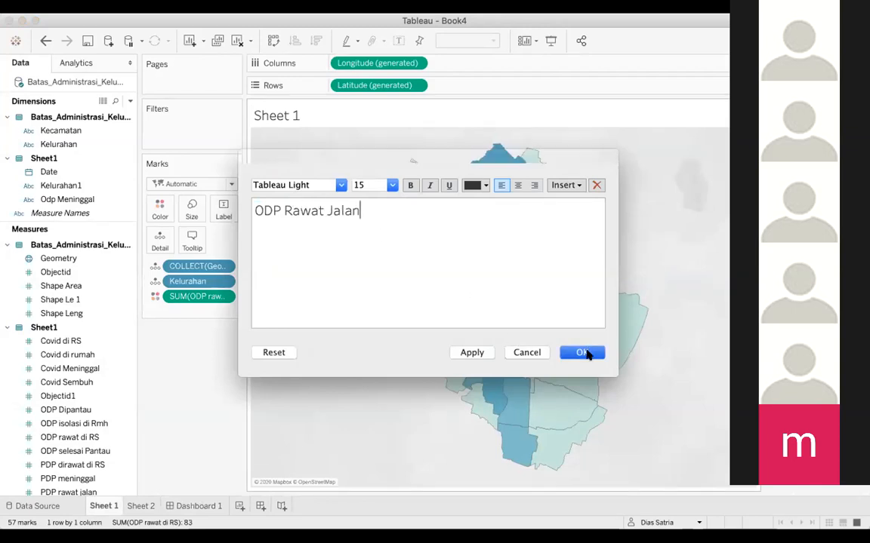
left_click(587, 352)
Change the title of the Sheet 2 line chart to "Covid di Rumah" and return to Dashboard 1.
left_click(133, 506)
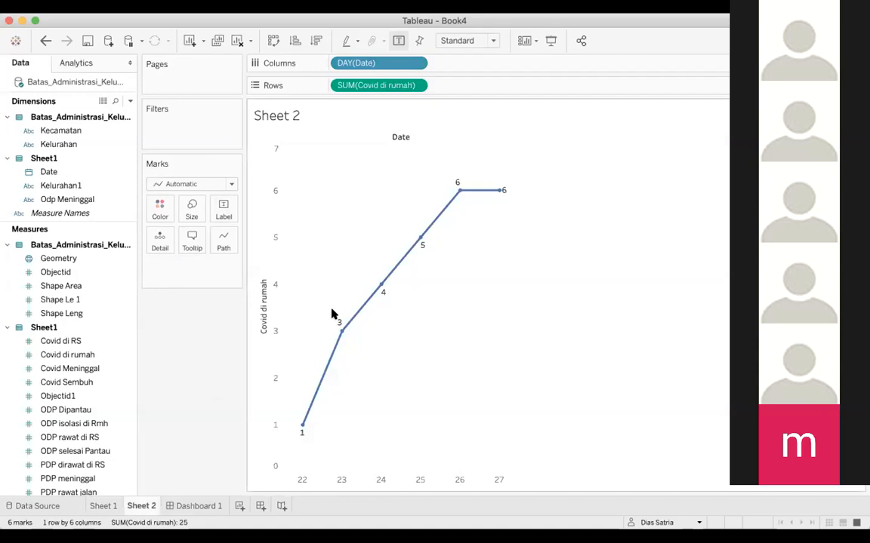
double_click(287, 118)
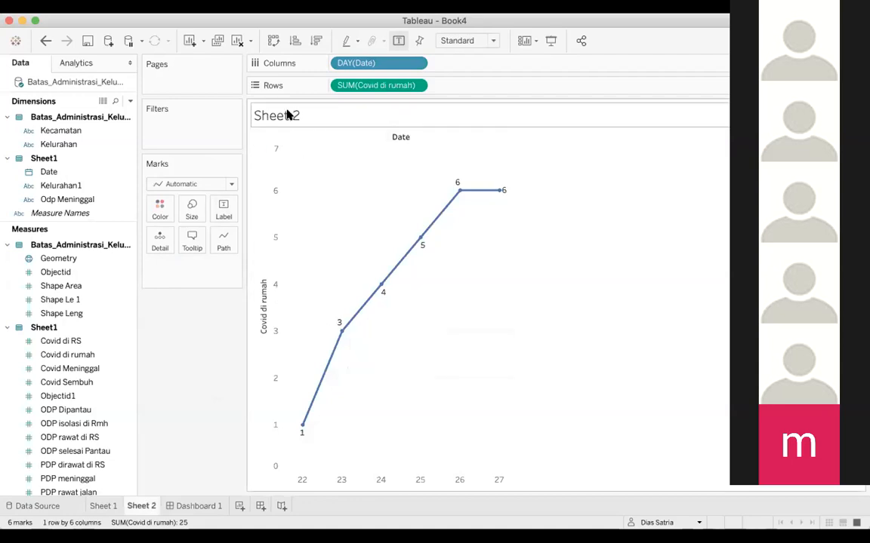
double_click(301, 204)
type("Covid ")
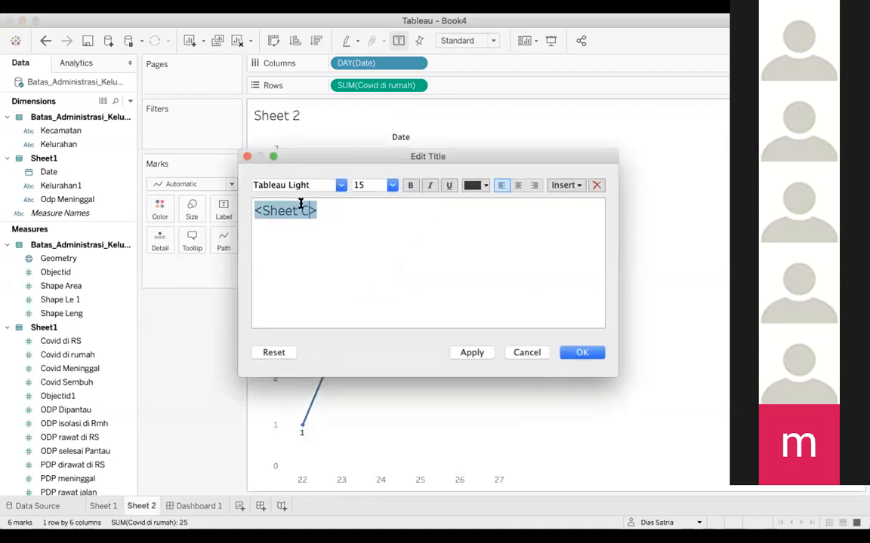
type("Covid di Rumah")
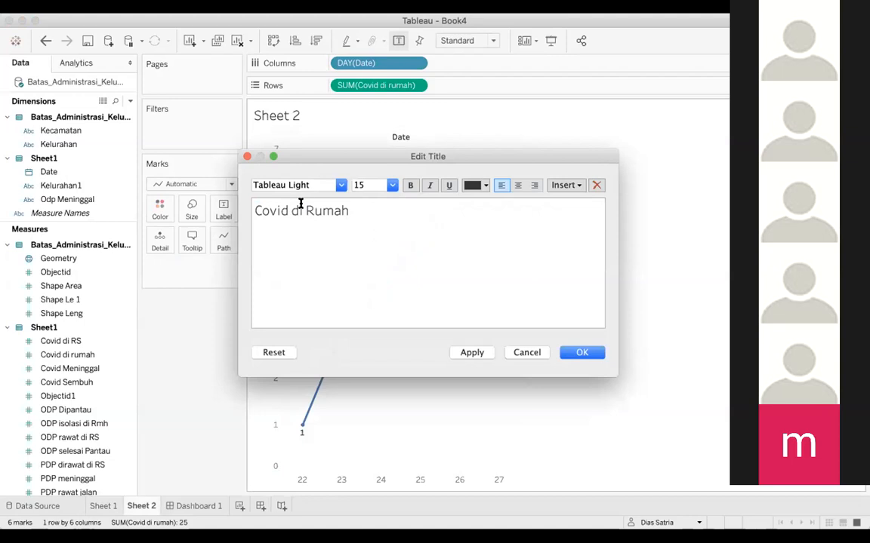
left_click(586, 353)
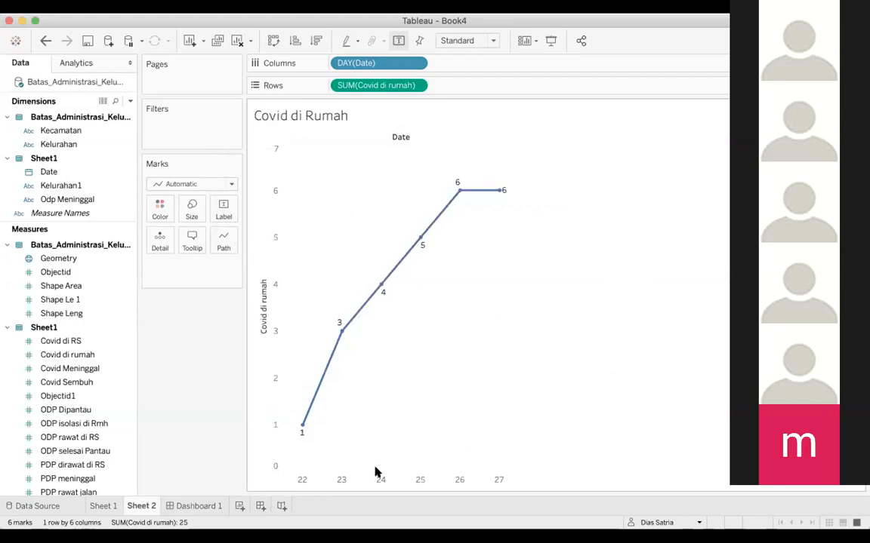
left_click(208, 507)
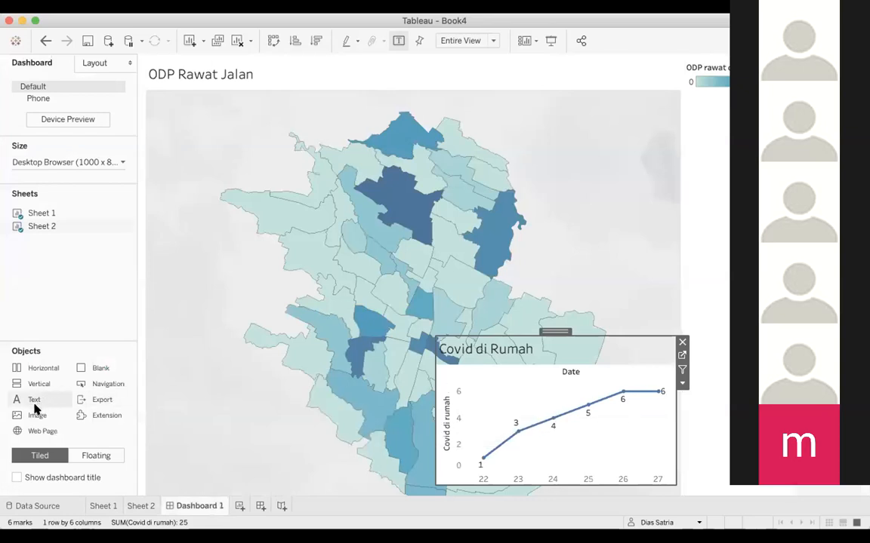
Embed the presenter's personal website in the dashboard as a floating web page object stretched across the upper part of the map.
left_click_drag(35, 431, 223, 231)
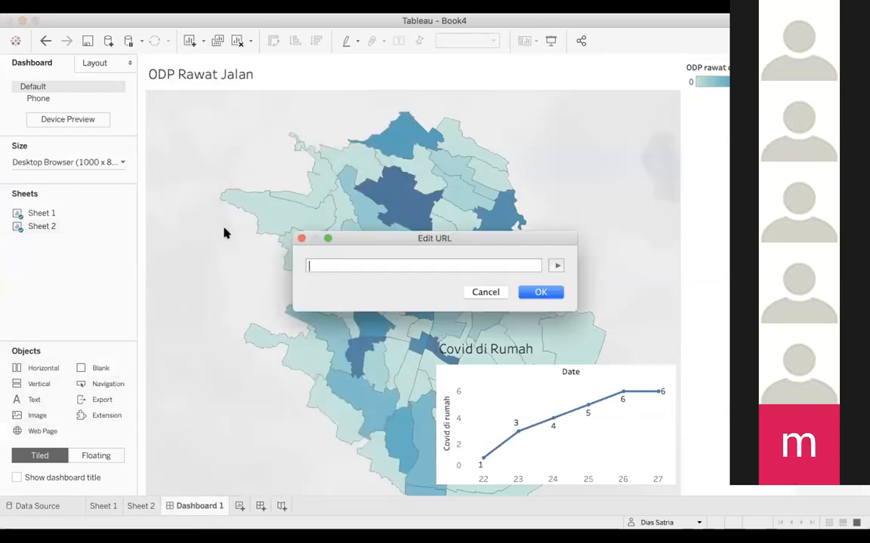
type("www.diassatria.com")
left_click(541, 292)
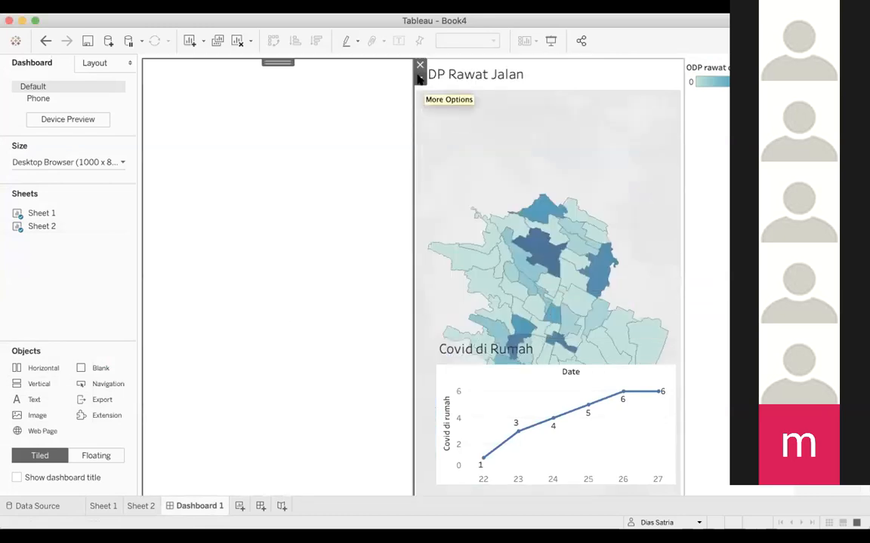
left_click(419, 79)
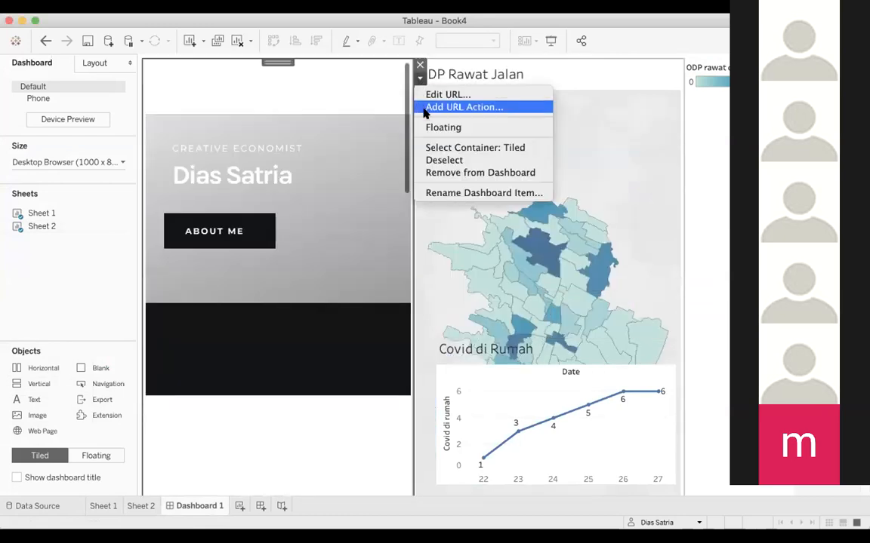
left_click(443, 128)
left_click_drag(376, 180, 686, 190)
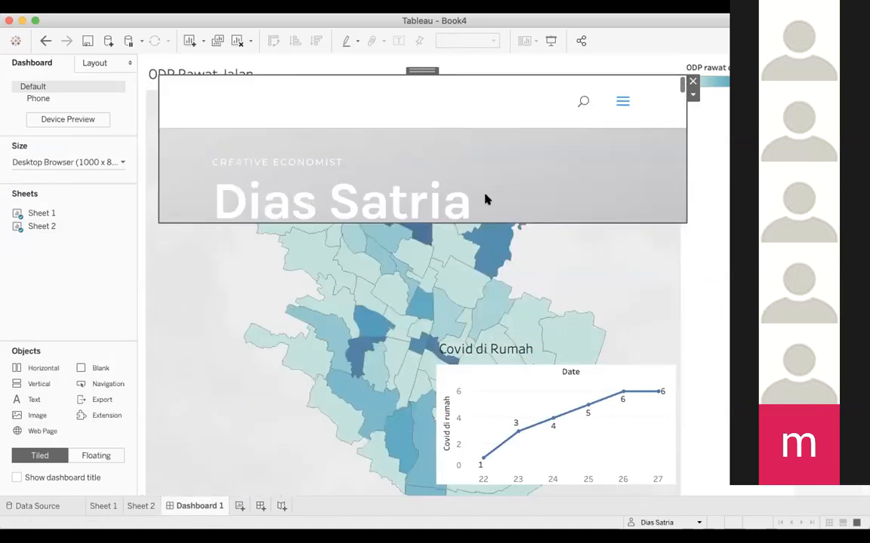
Browse the embedded web page, reduce its height, and remove it from the dashboard.
scroll(515, 148, "down", 8)
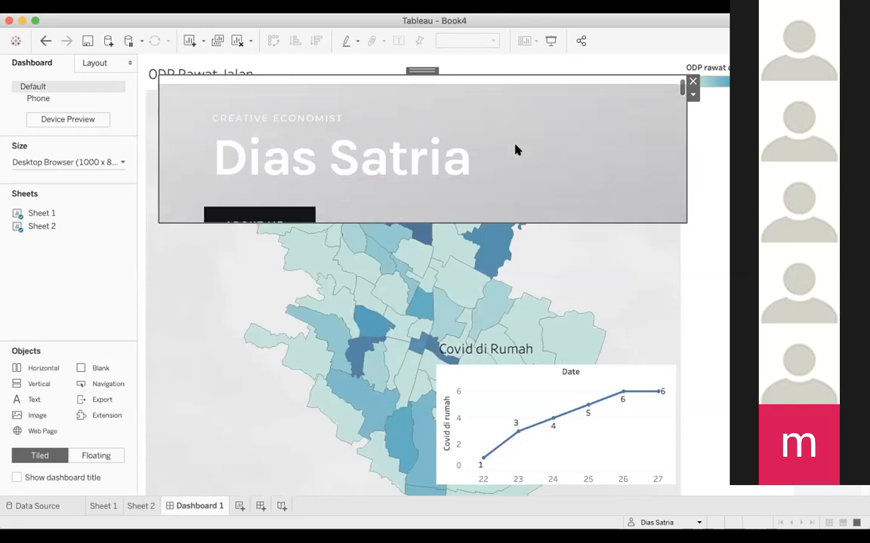
scroll(519, 147, "down", 10)
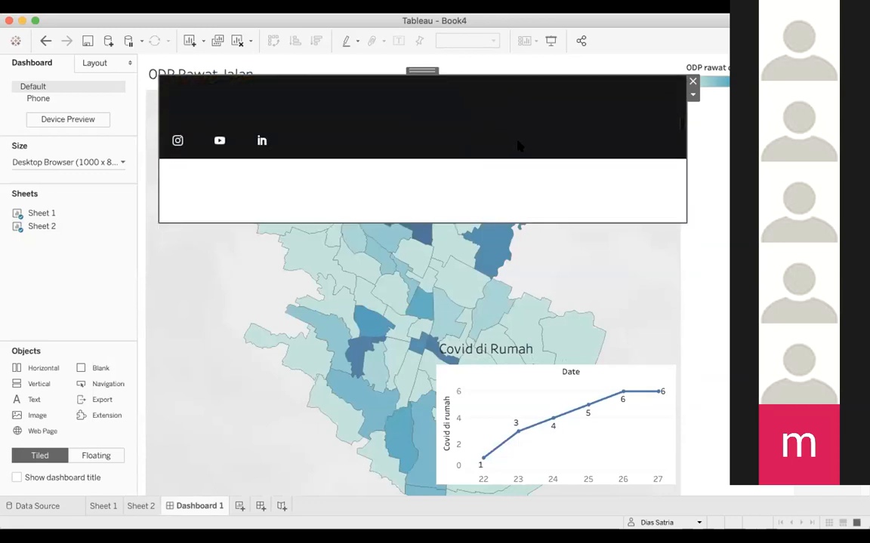
scroll(519, 146, "down", 10)
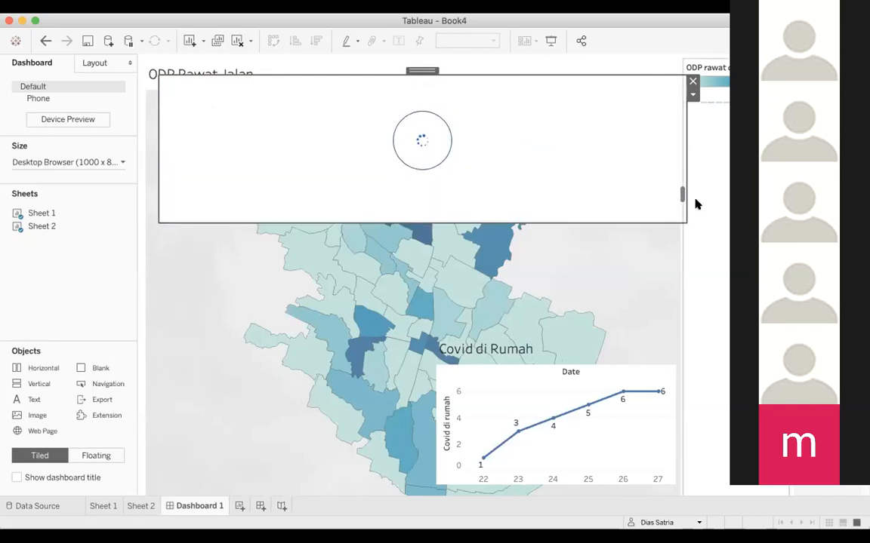
left_click_drag(682, 214, 689, 140)
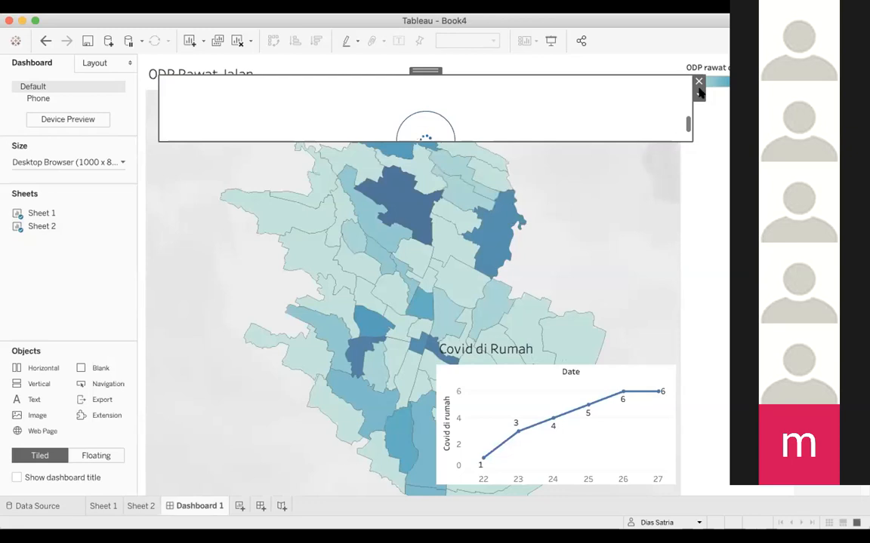
left_click(699, 85)
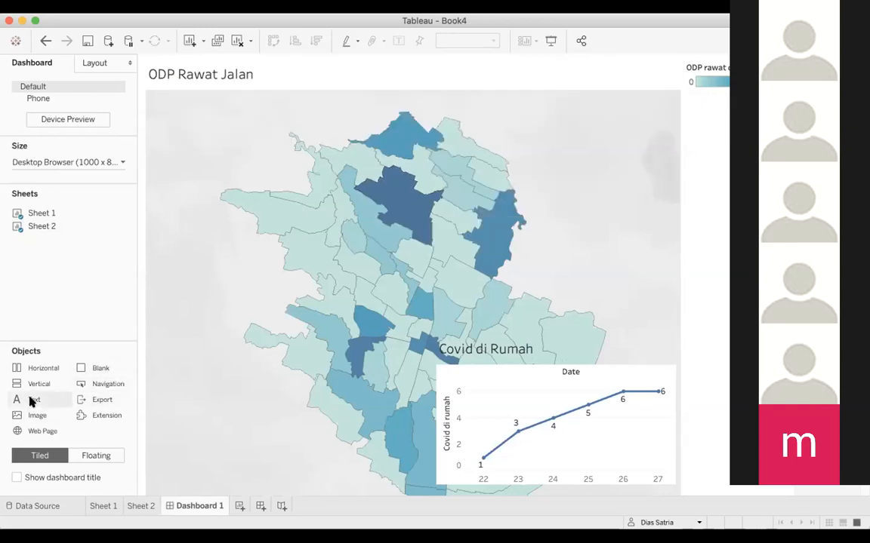
Add a floating text object reading "Covid 19 Kota Malang" to the dashboard, then widen and place it above the map shapes.
left_click_drag(37, 396, 561, 138)
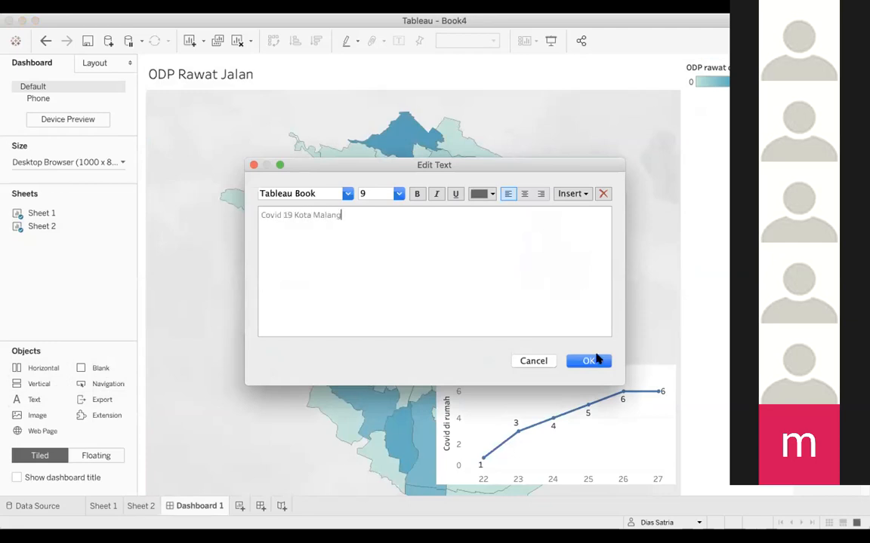
left_click(590, 361)
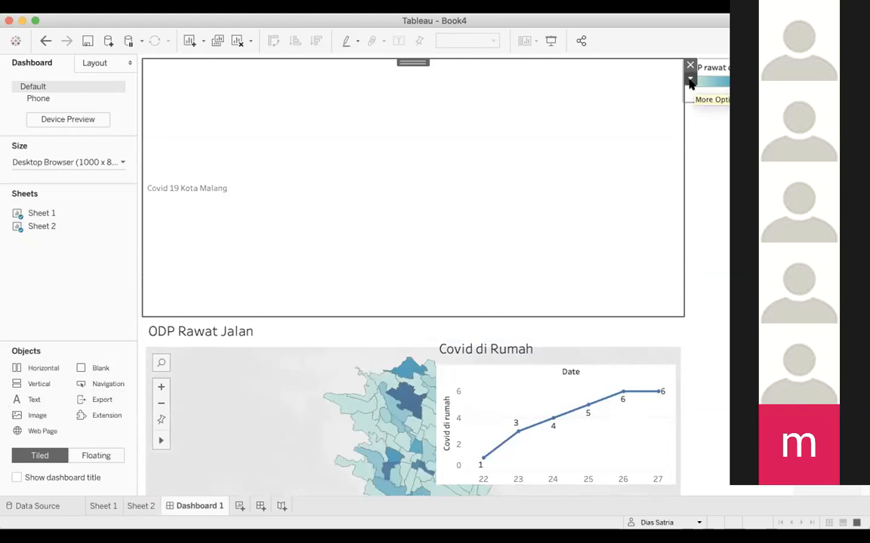
left_click(689, 83)
left_click(711, 128)
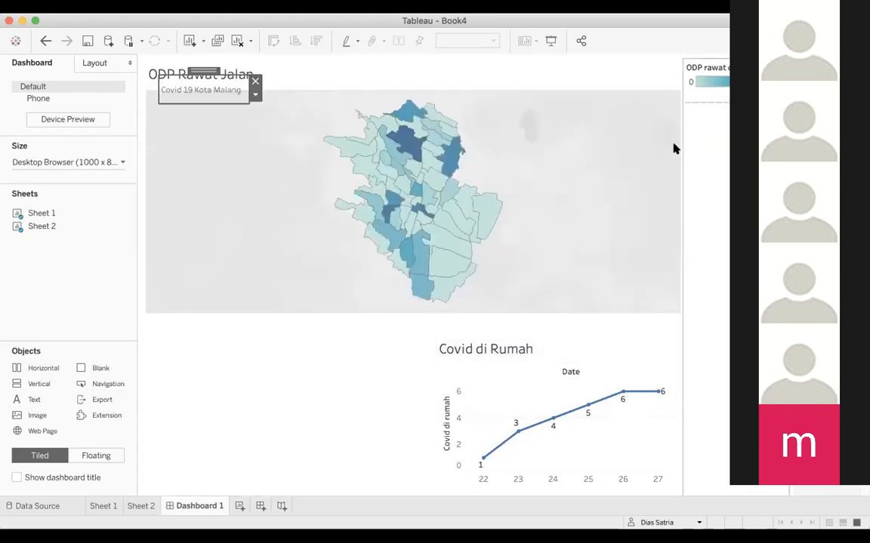
left_click_drag(245, 97, 462, 107)
left_click_drag(431, 76, 460, 81)
Centre the "Covid 19 Kota Malang" text and choose font size 22 for it.
double_click(380, 95)
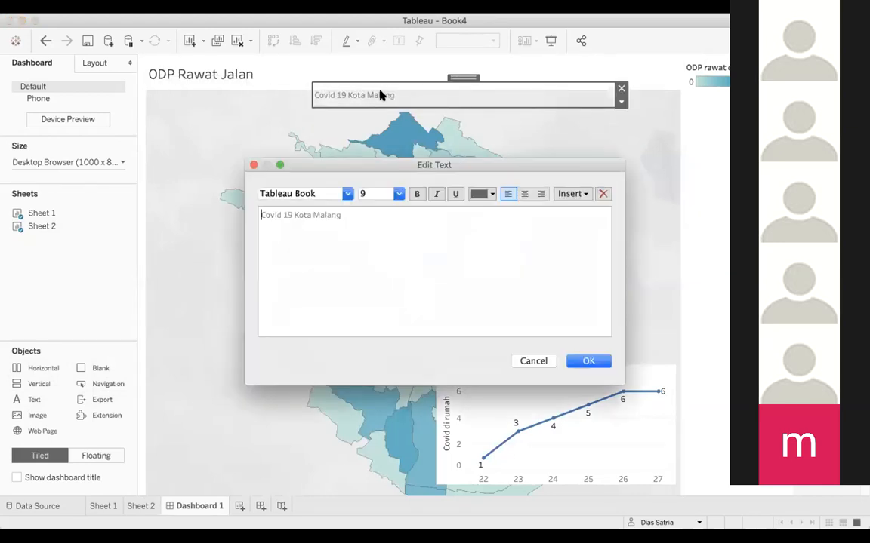
left_click(398, 194)
left_click(375, 310)
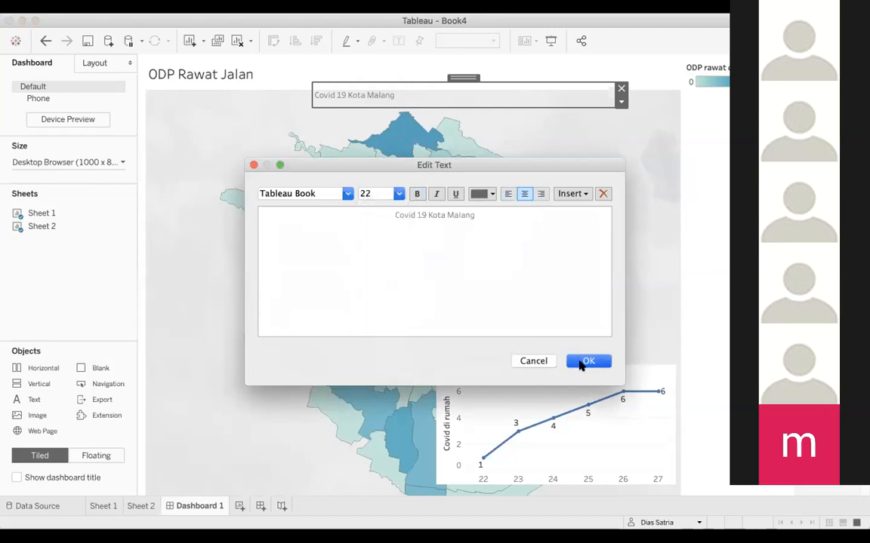
left_click(587, 362)
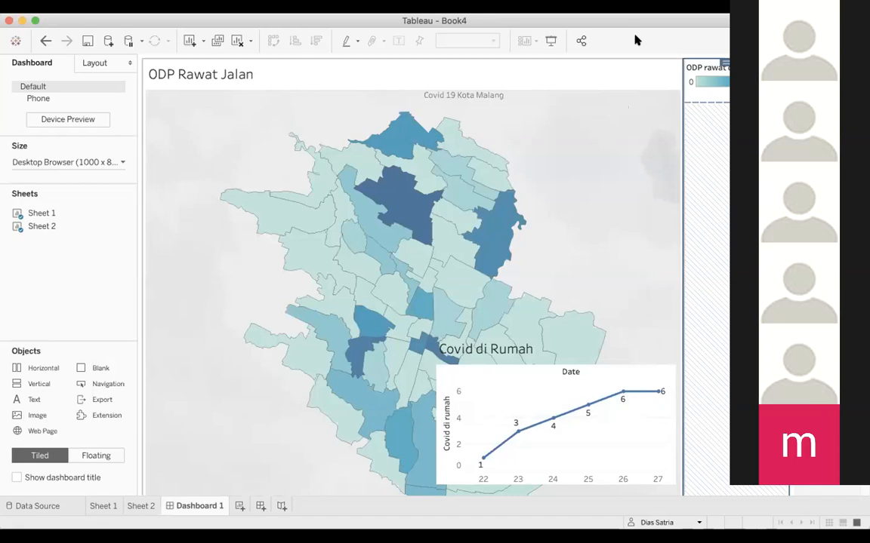
left_click(141, 506)
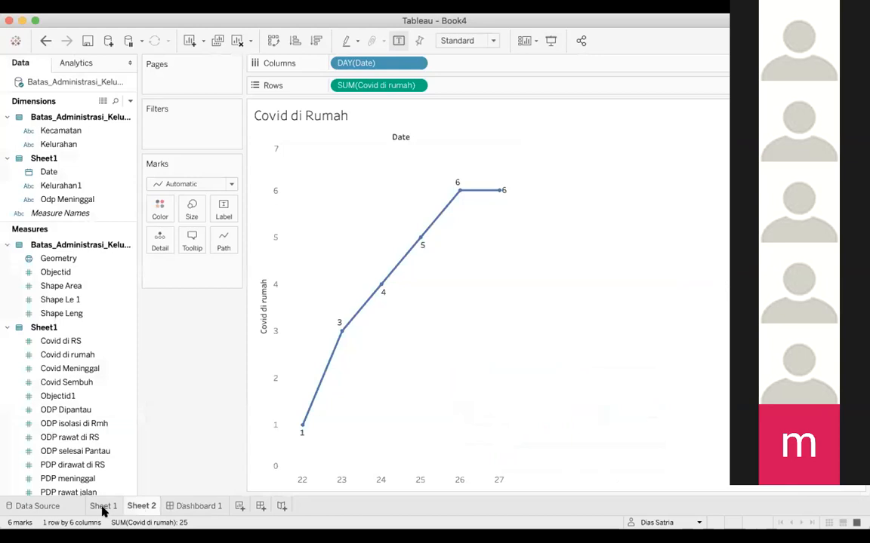
left_click(103, 508)
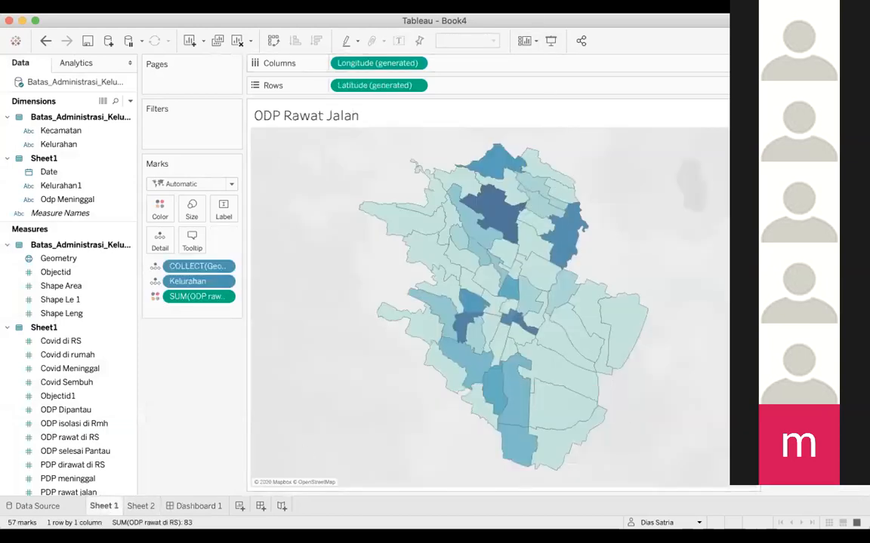
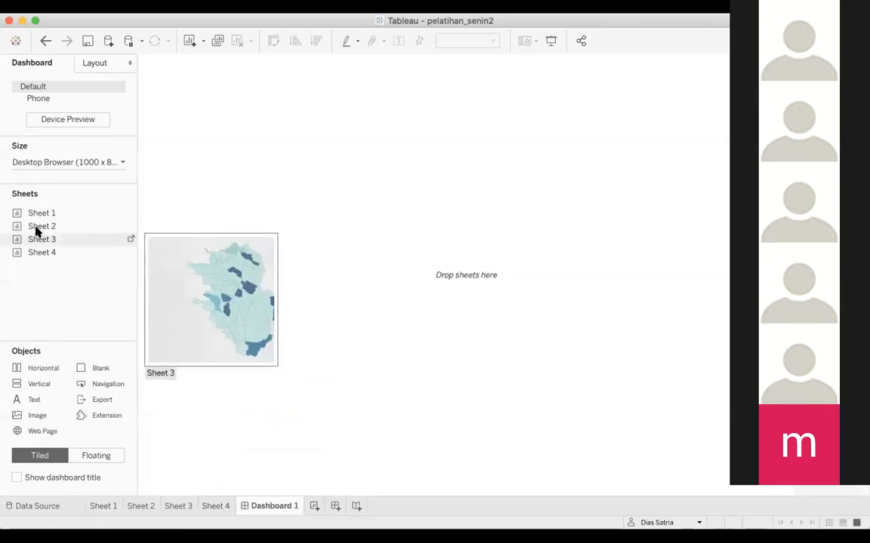
Place the Sheet 2 map beside the Sheet 3 map on the pelatihan_senin2 dashboard.
left_click_drag(40, 225, 481, 291)
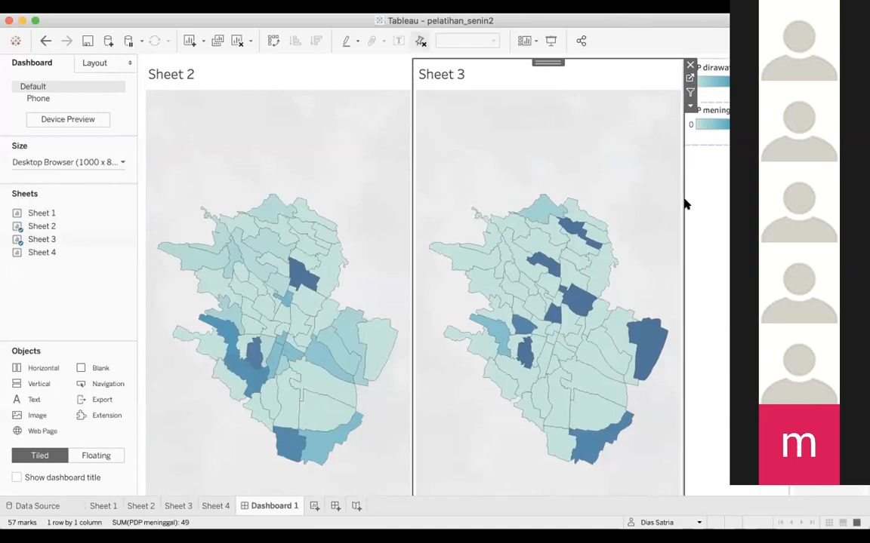
Try to share the workbook to the Tableau server, then preview the dashboard in presentation mode.
left_click(579, 43)
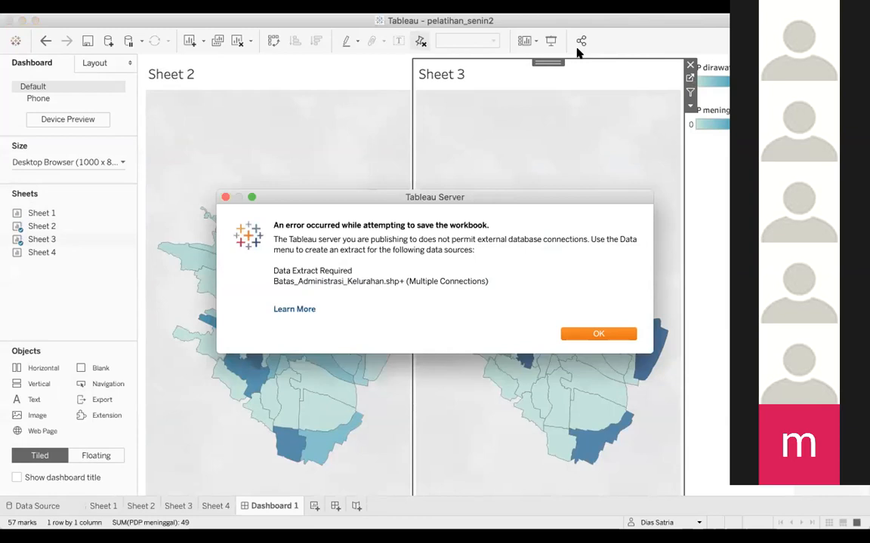
left_click(586, 333)
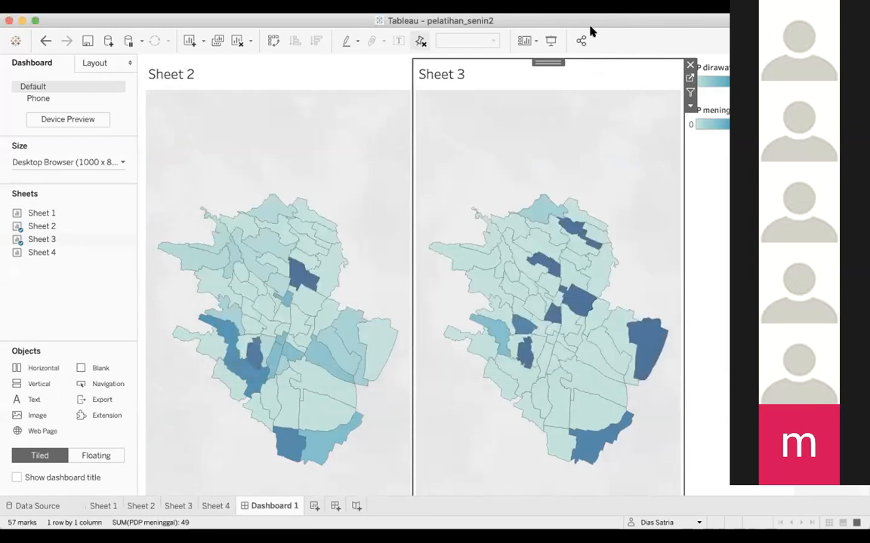
left_click(552, 40)
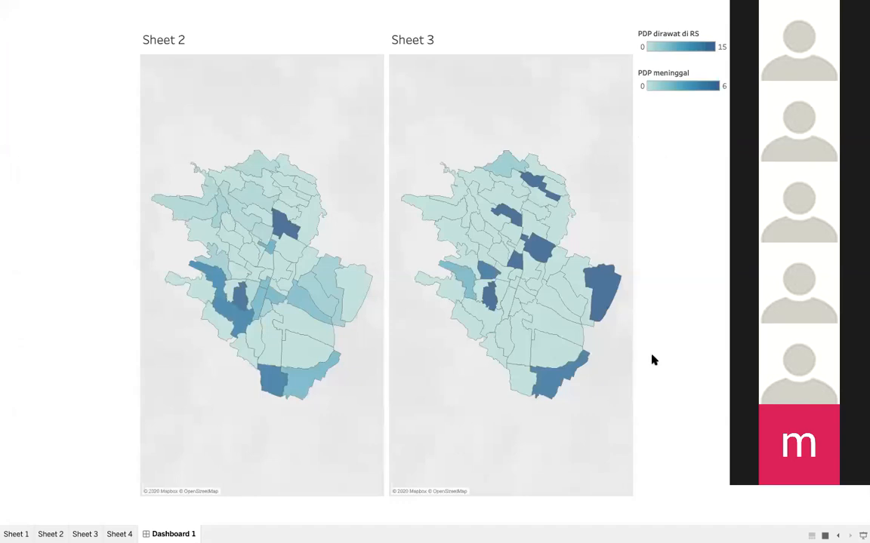
key("Escape")
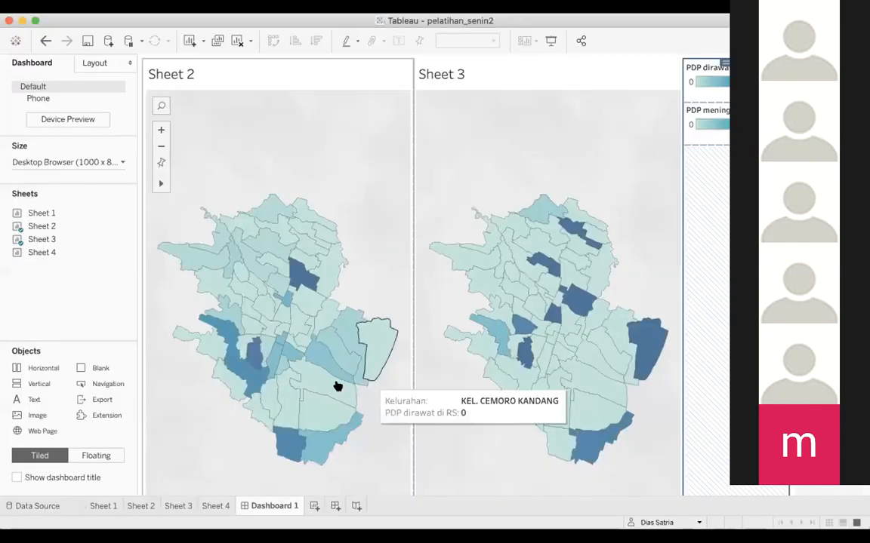
Switch the Batas_Administrasi_Kelurahan.shp+ data source to an Extract connection and save the extract in Datasources under the suggested name, replacing the existing file.
left_click(46, 507)
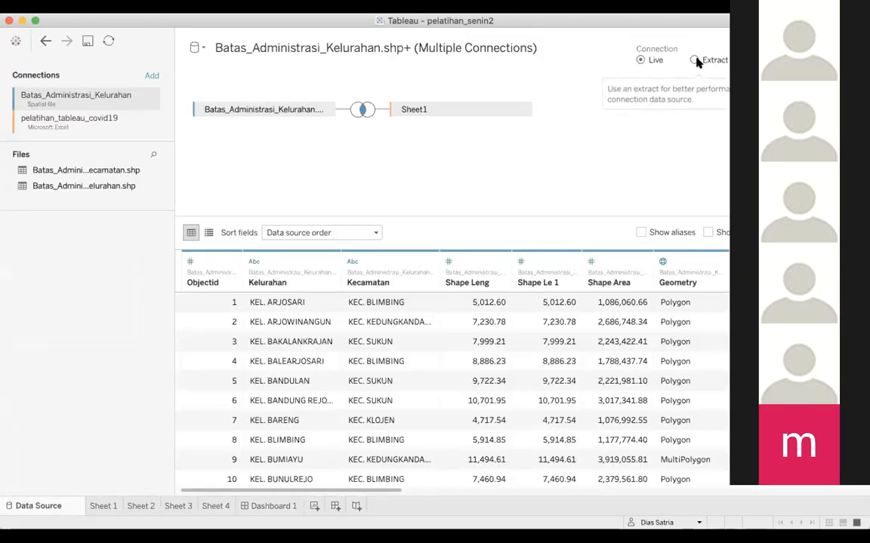
left_click(694, 60)
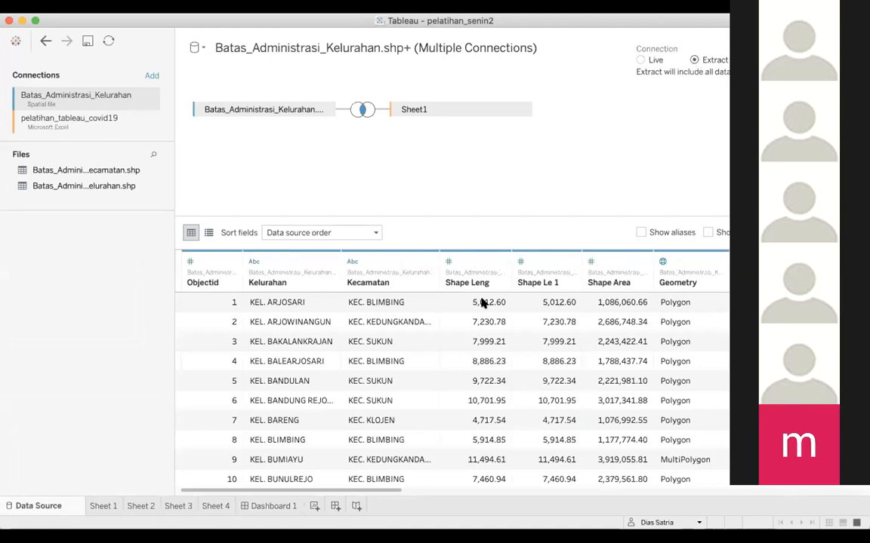
left_click(264, 505)
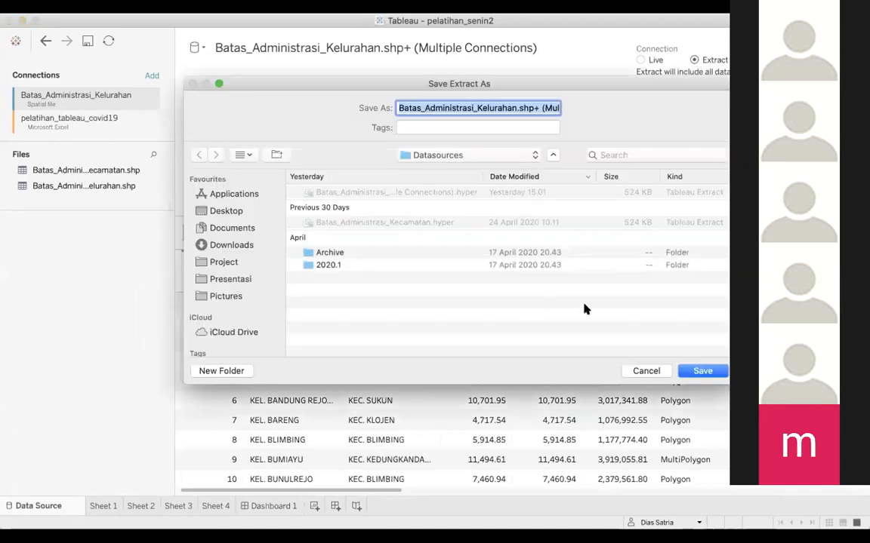
left_click(714, 370)
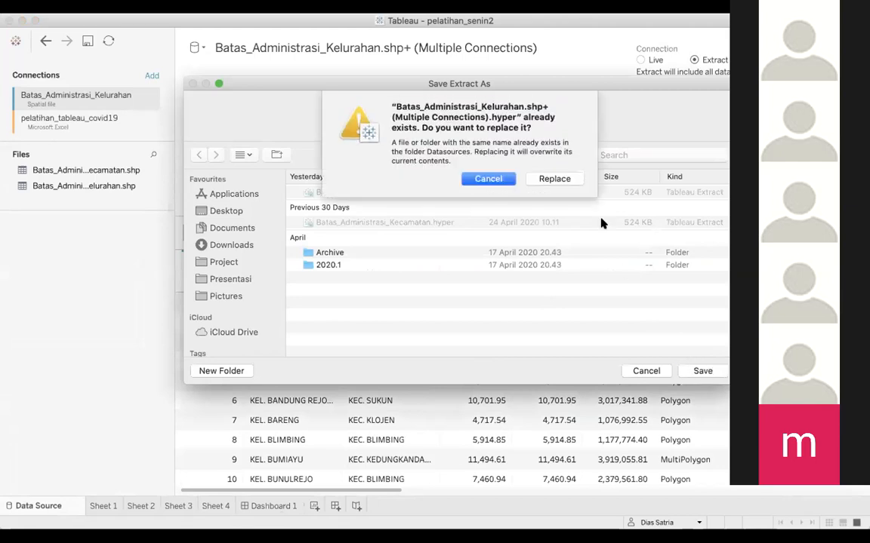
left_click(554, 179)
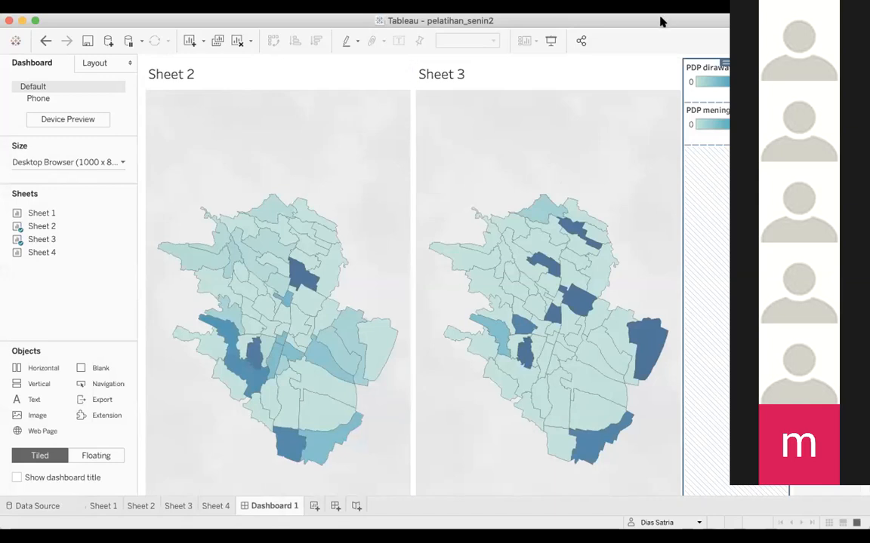
left_click(30, 506)
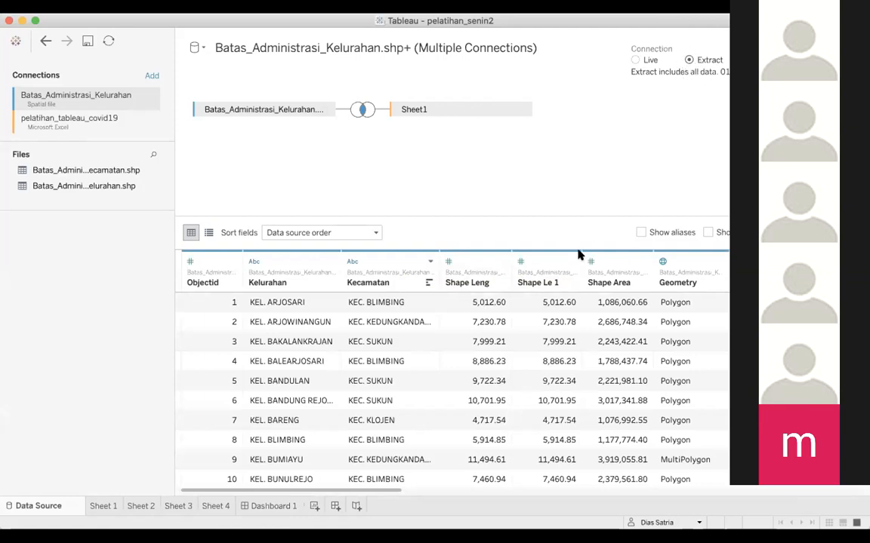
Show mark labels on the Sheet 3 and Sheet 2 maps and return to Dashboard 1.
left_click(278, 506)
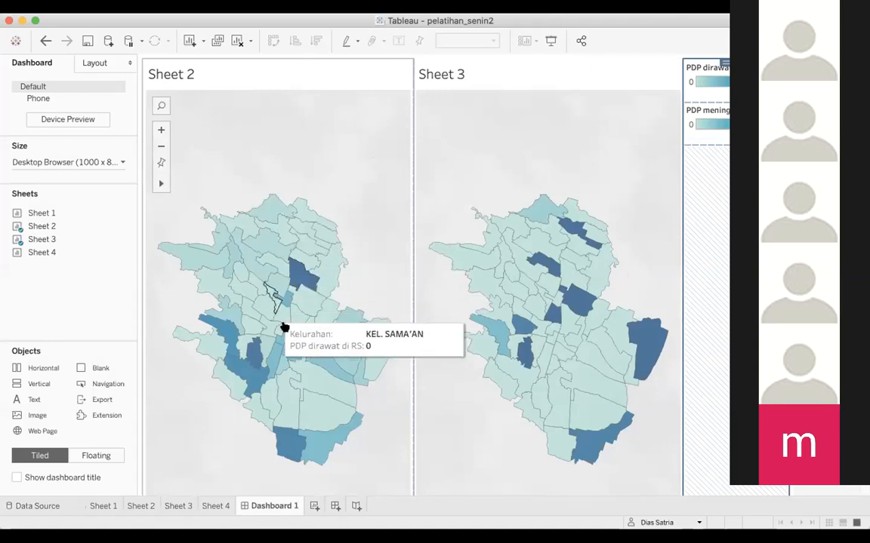
mouse_move(520, 366)
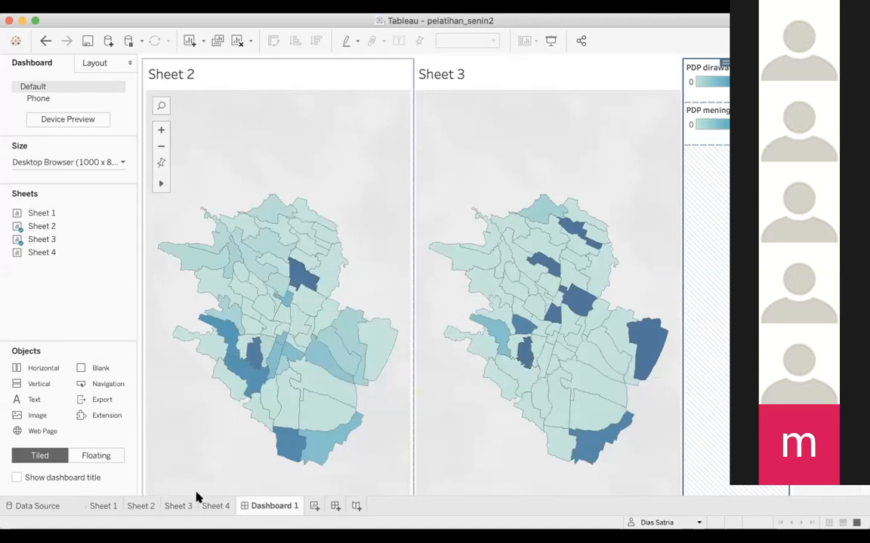
left_click(178, 506)
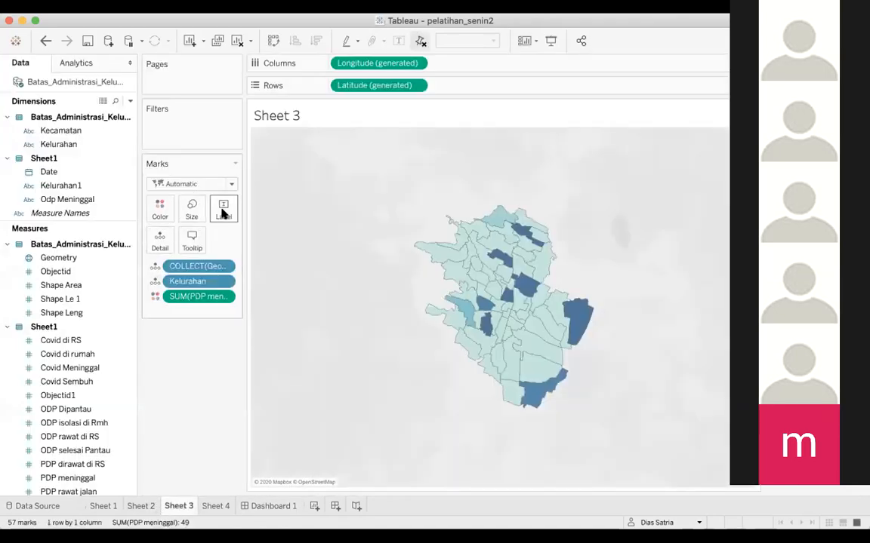
left_click(251, 241)
left_click(234, 389)
left_click(130, 507)
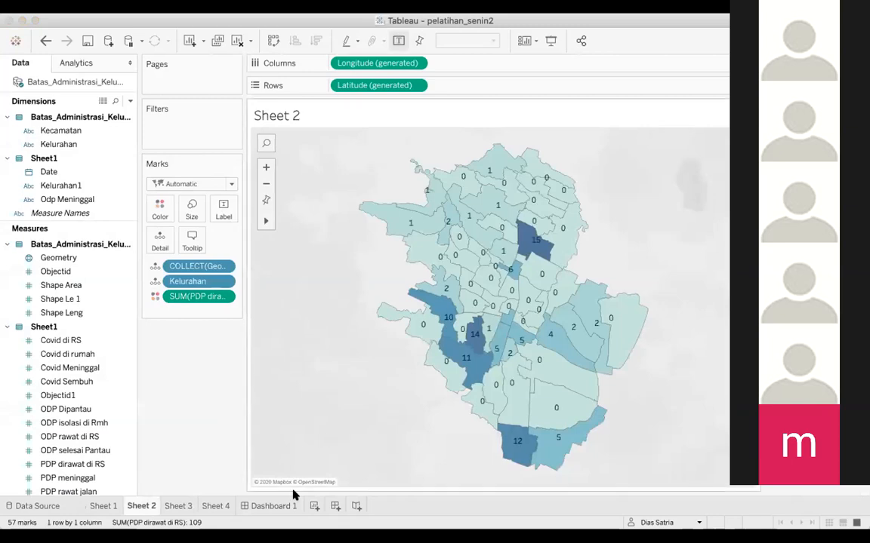
left_click(280, 507)
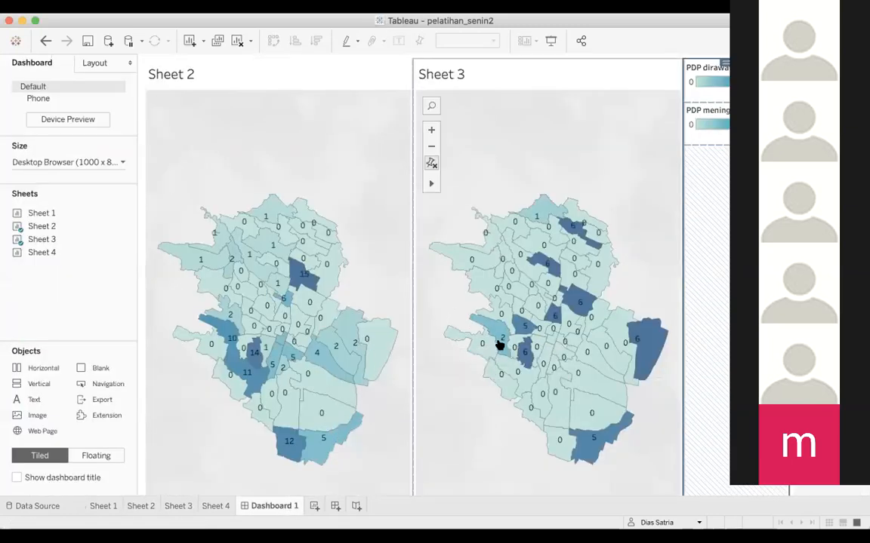
left_click(581, 43)
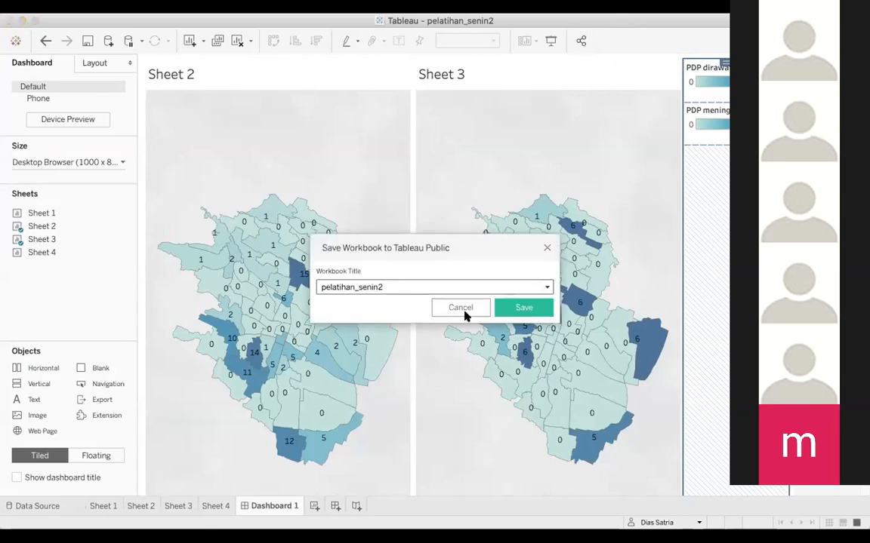
left_click(464, 288)
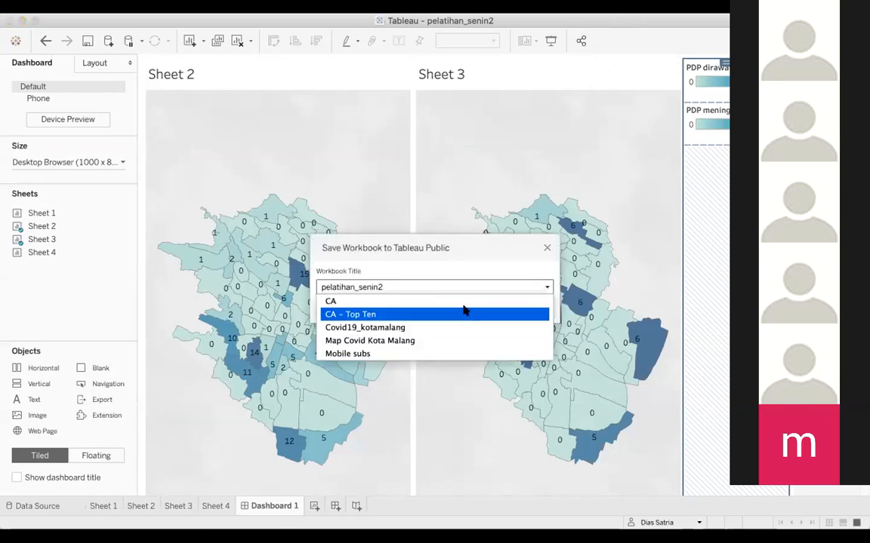
left_click(545, 248)
left_click(544, 248)
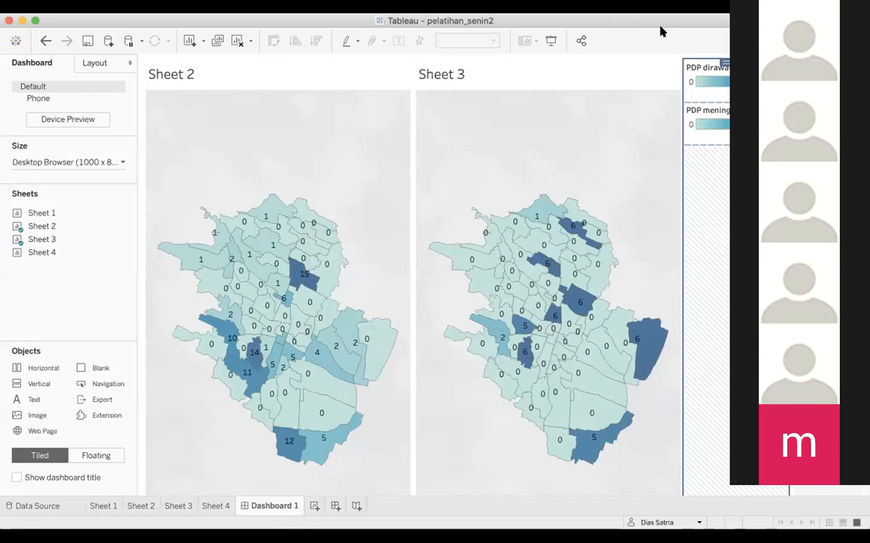
Set up a PowerPoint export containing only Dashboard 1 from this workbook, and cancel before saving the file.
left_click(64, 7)
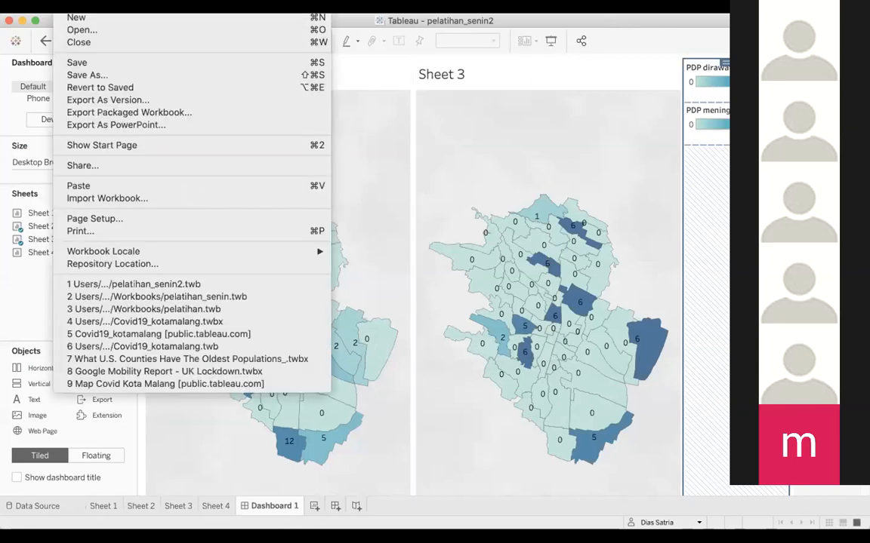
left_click(70, 124)
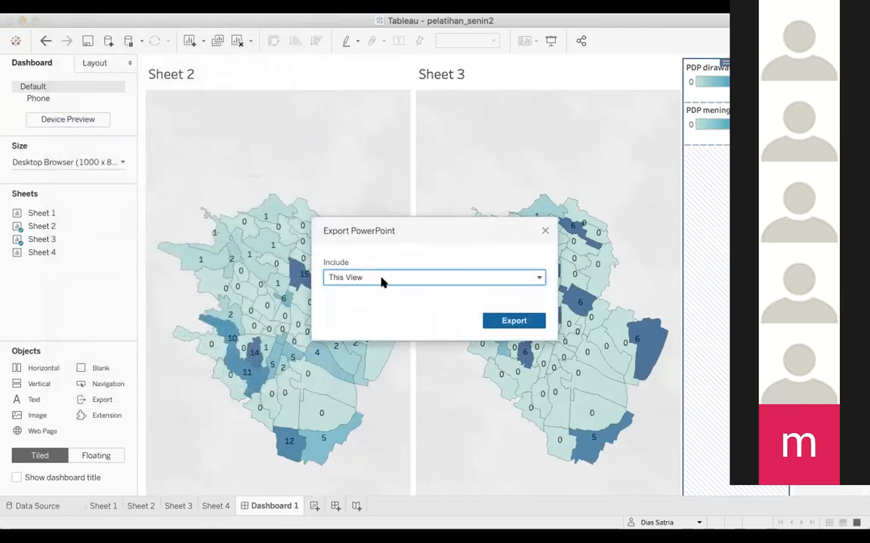
left_click(534, 279)
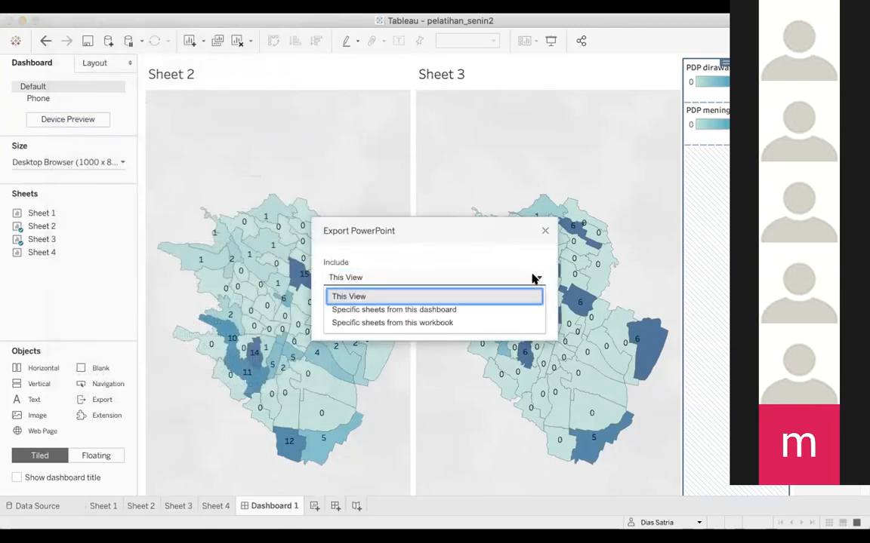
left_click(498, 322)
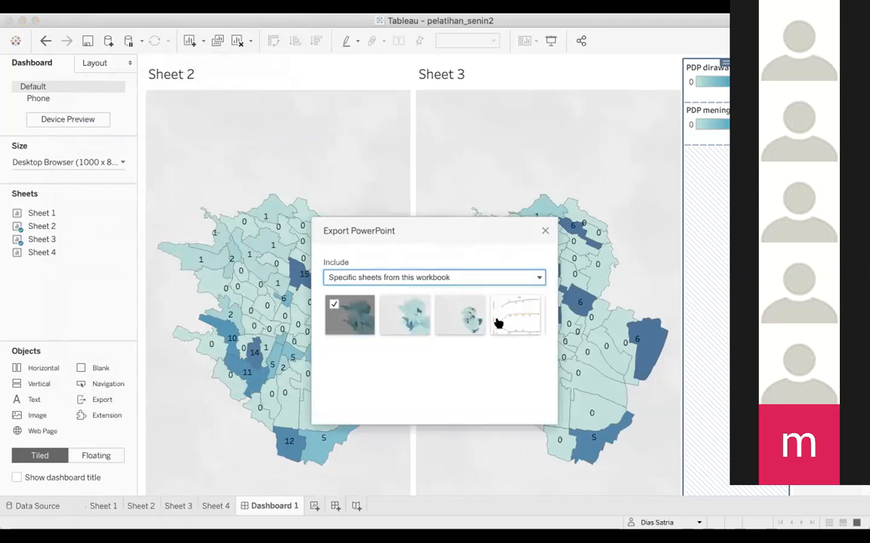
left_click(333, 305)
scroll(393, 312, "right", 1)
scroll(394, 313, "right", 2)
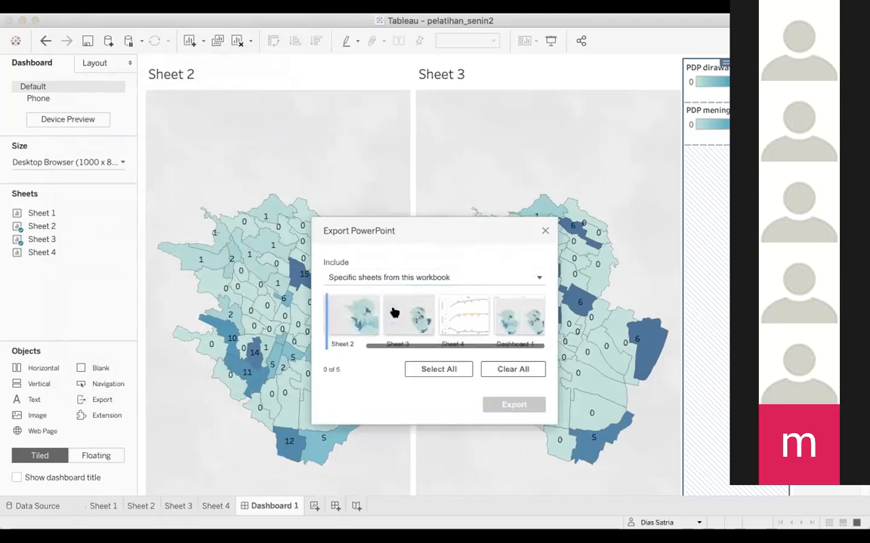
left_click(520, 325)
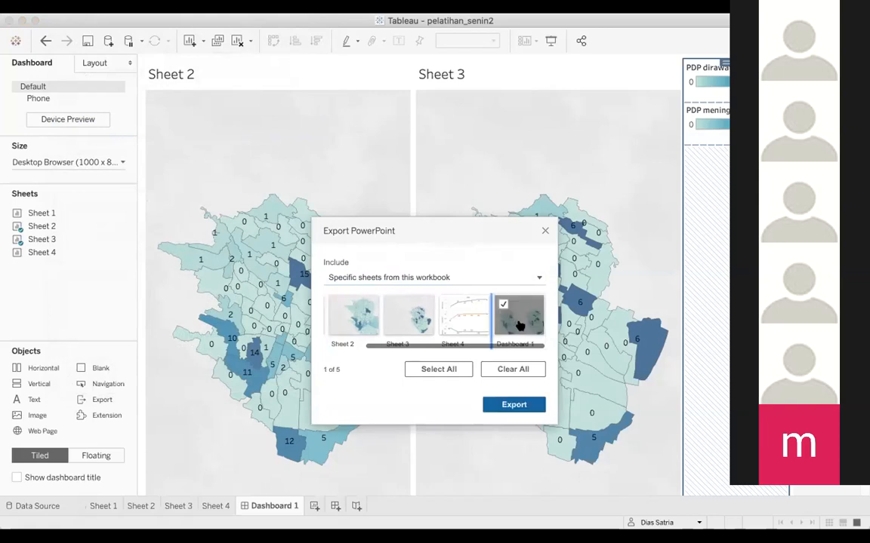
left_click(514, 406)
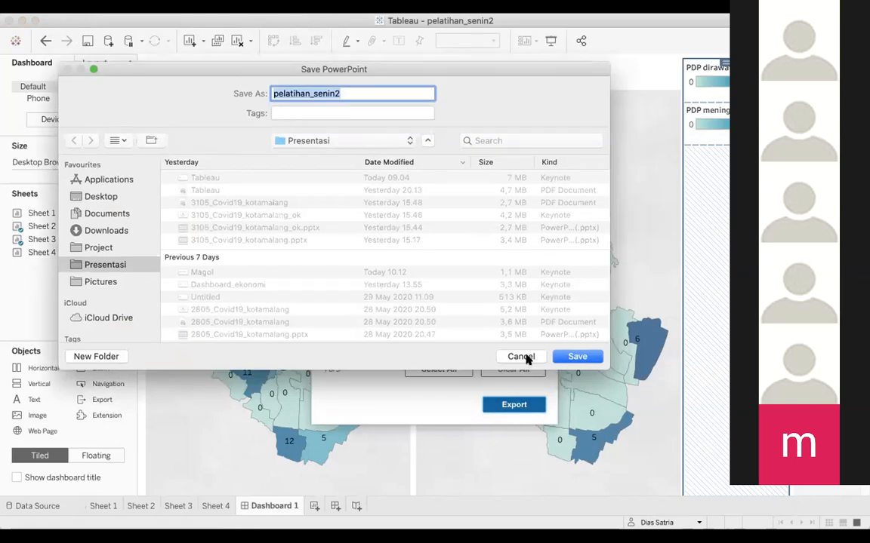
left_click(524, 358)
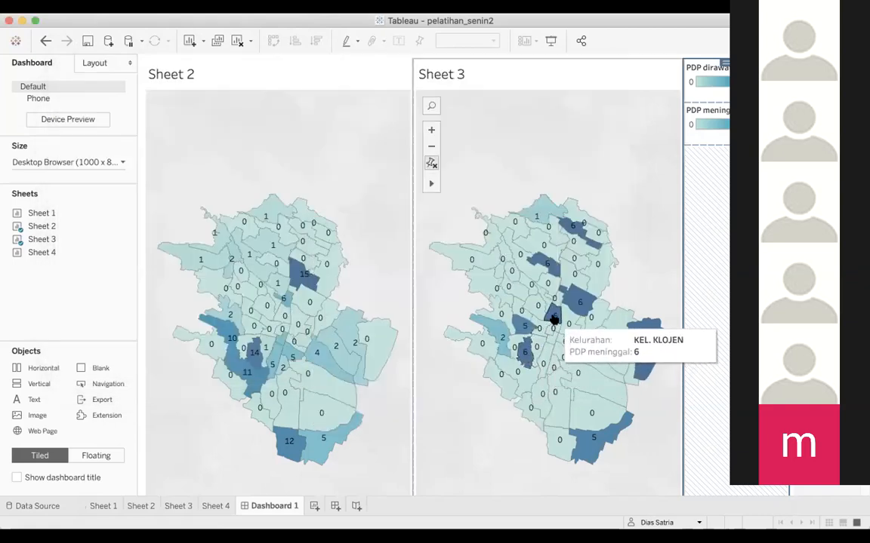
Save the pelatihan_senin2 workbook to Tableau Public.
scroll(554, 321, "down", 1)
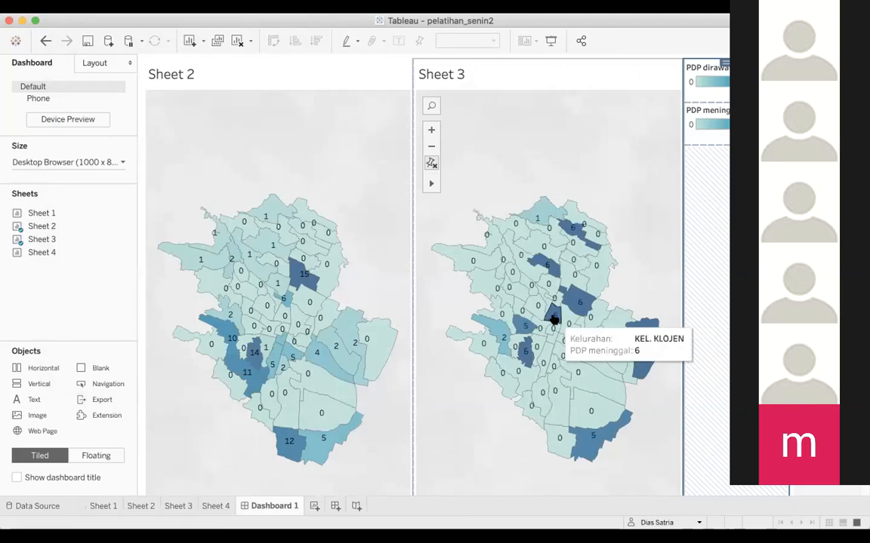
left_click(581, 41)
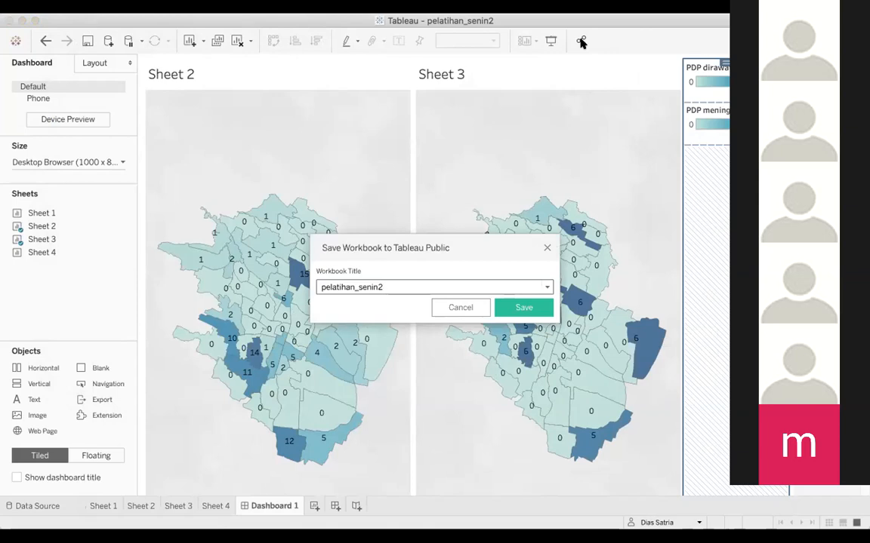
left_click(460, 307)
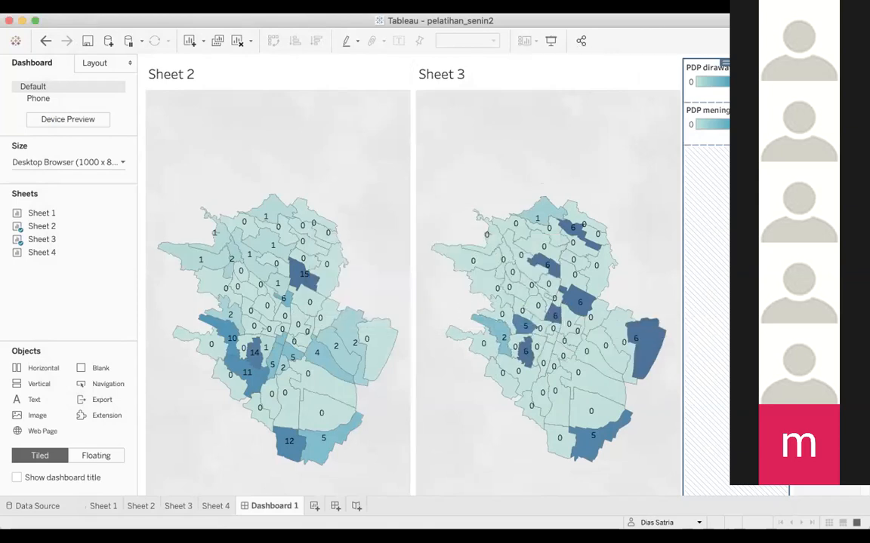
left_click(400, 1)
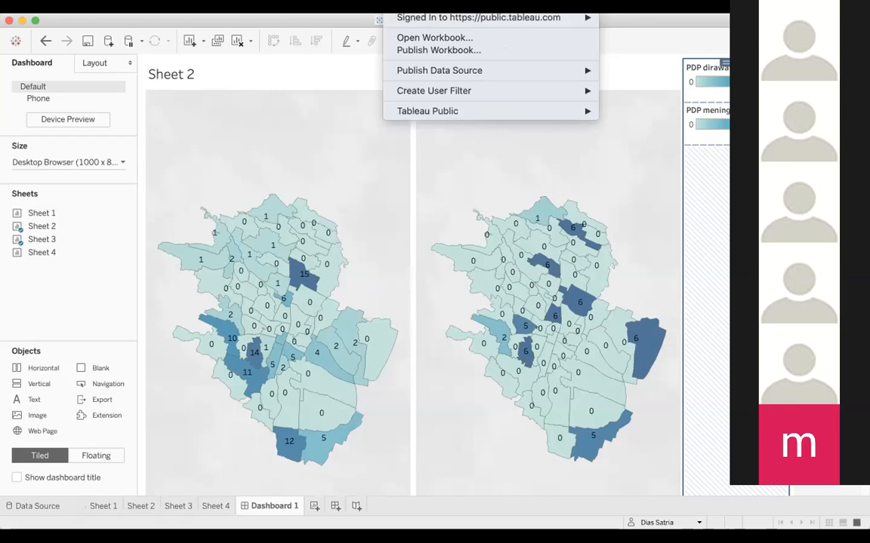
mouse_move(438, 111)
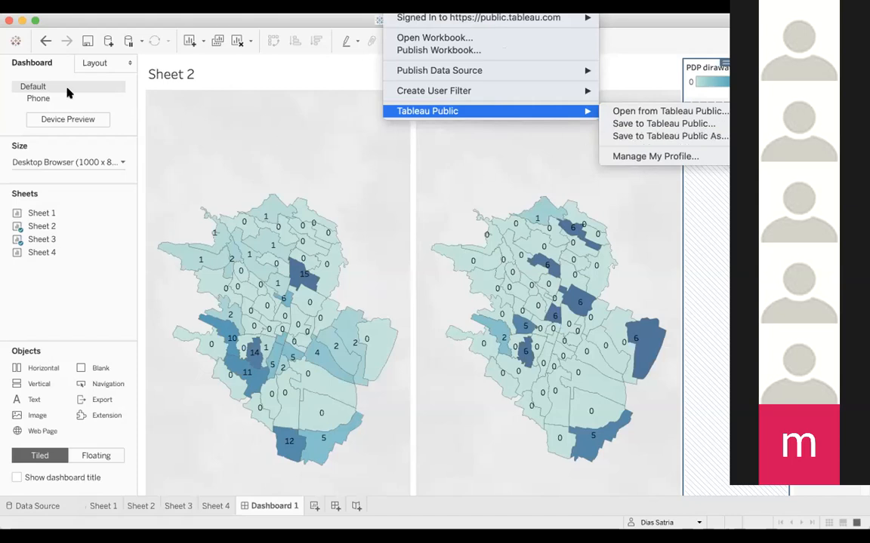
left_click(655, 124)
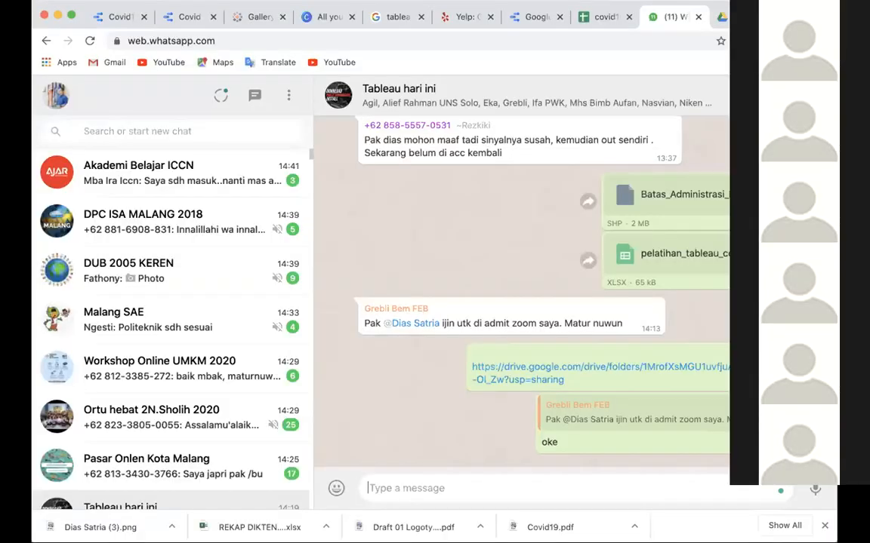
Switch to the web browser and close the WhatsApp, Google Drive and covid spreadsheet pages.
left_click(119, 16)
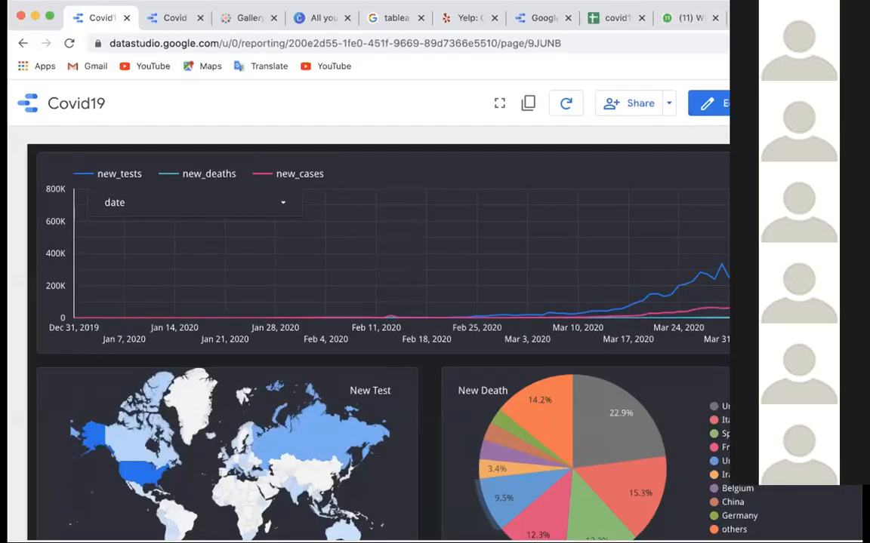
left_click(683, 15)
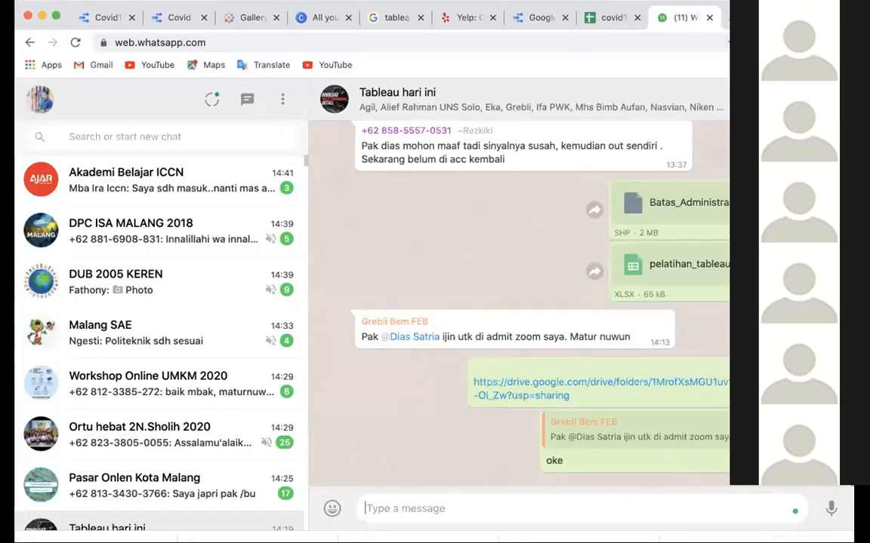
left_click(743, 16)
left_click(709, 17)
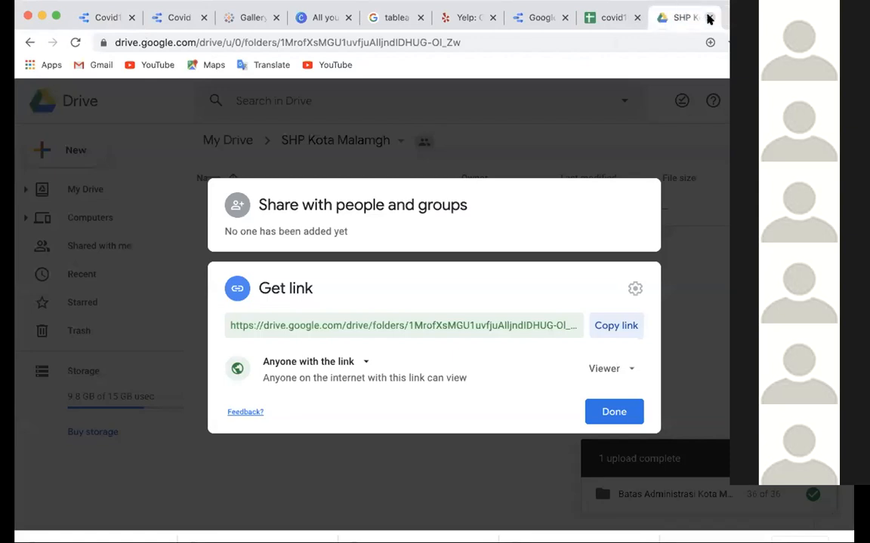
left_click(708, 18)
left_click(704, 17)
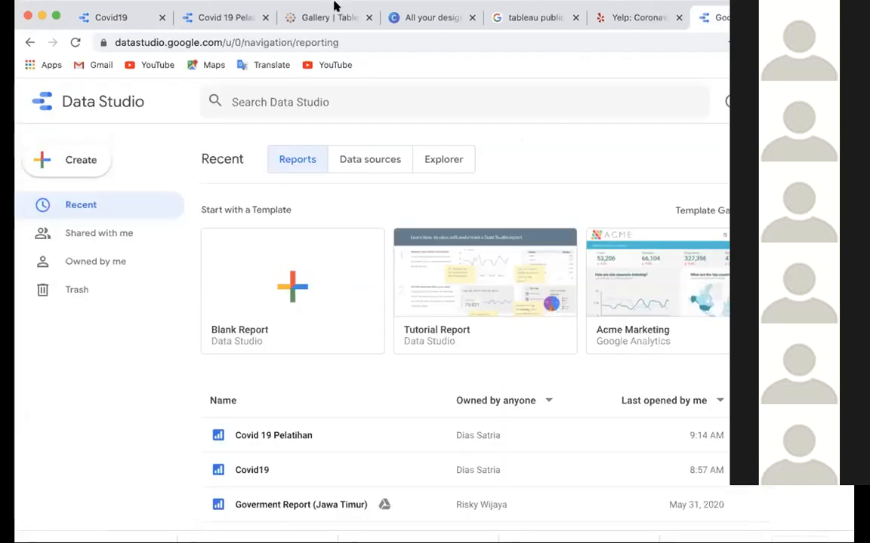
Open the Tableau Public website at public.tableau.com and bring up its sign-in form.
left_click(365, 43)
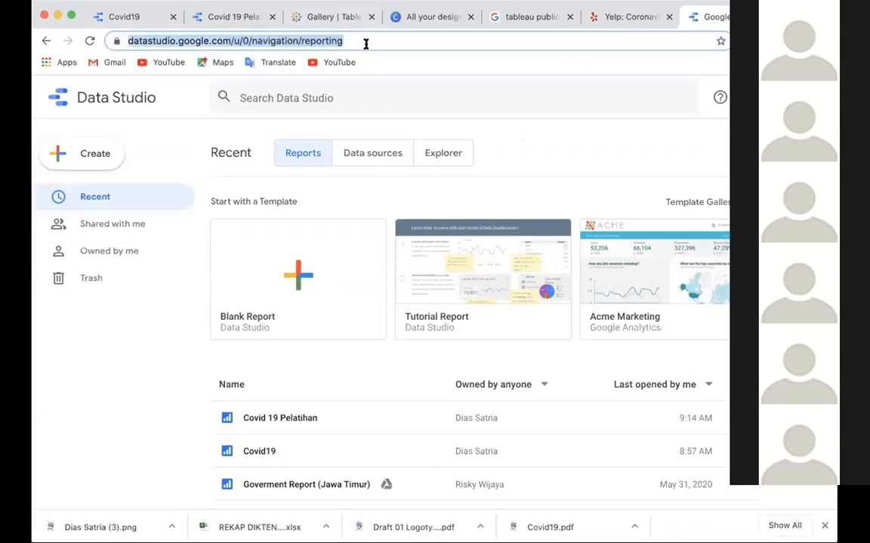
type("tableau p")
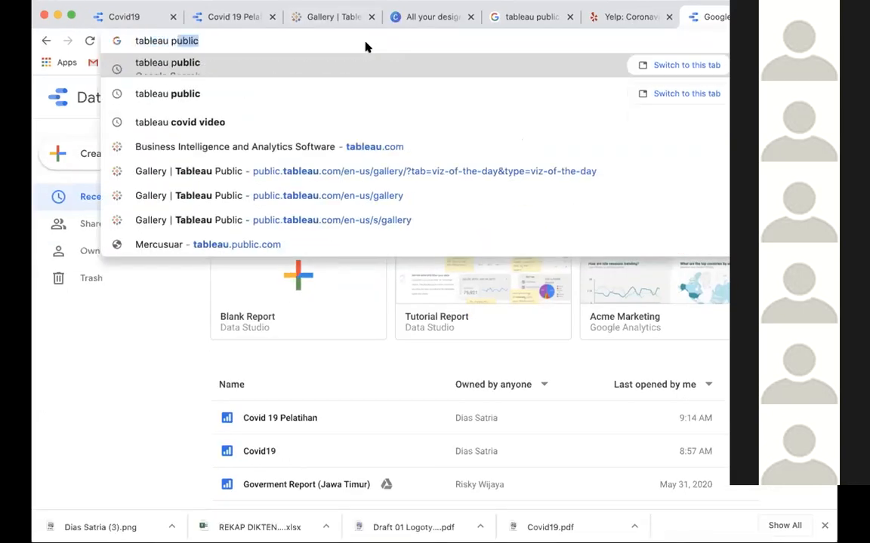
type("ublic.")
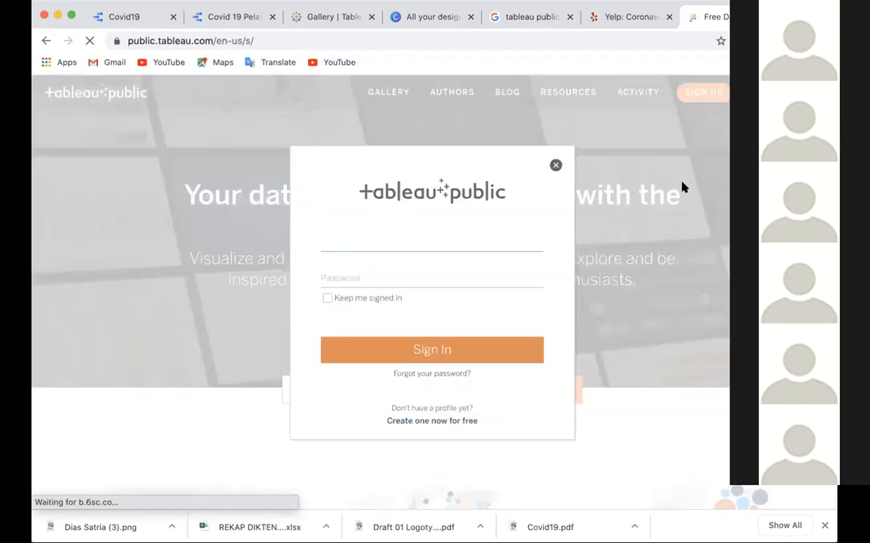
Sign in to Tableau Public with the saved Gmail account e-mail and the account password.
left_click(463, 248)
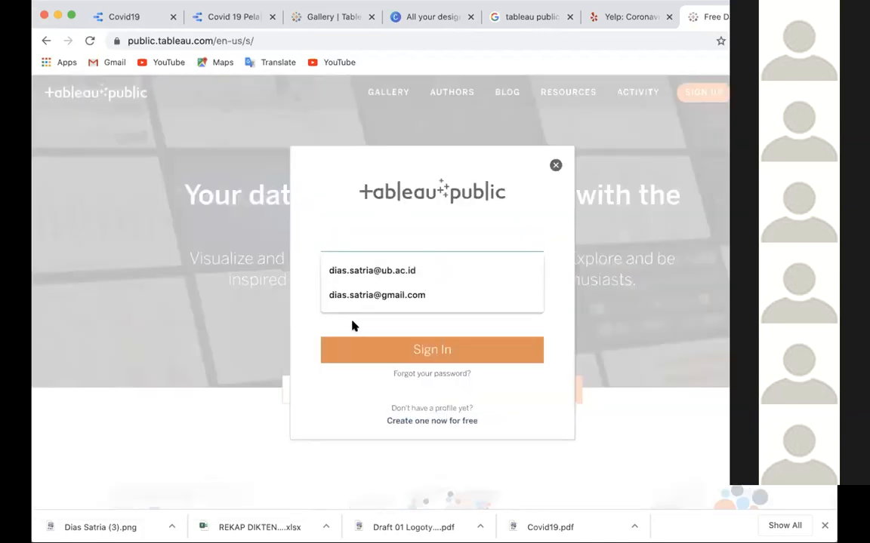
left_click(340, 295)
left_click(355, 273)
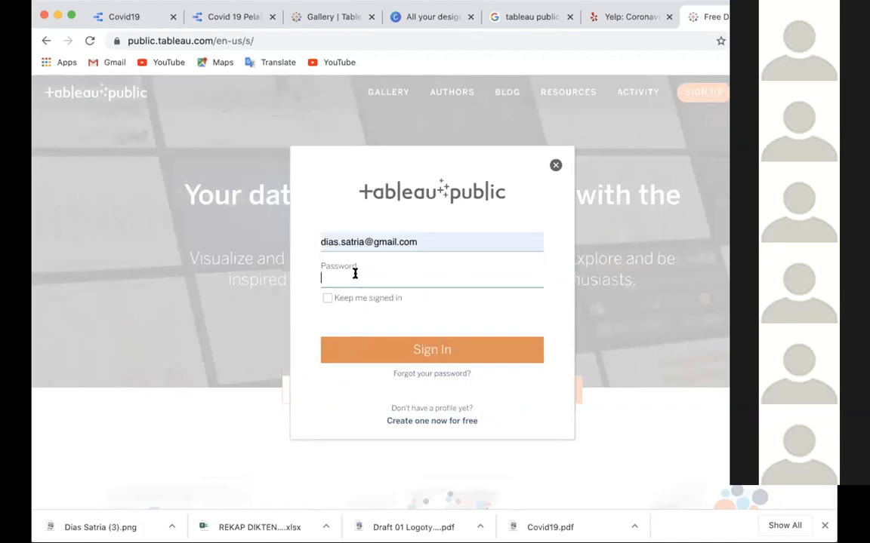
type("•••")
key("Return")
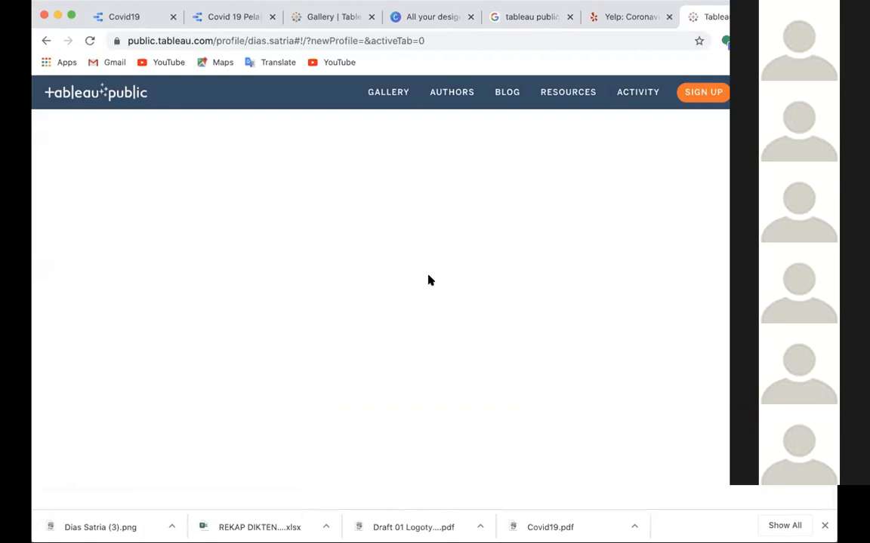
Locate the published pelatihan_senin2 viz among the profile's vizzes and reveal its available actions.
scroll(433, 286, "down", 1)
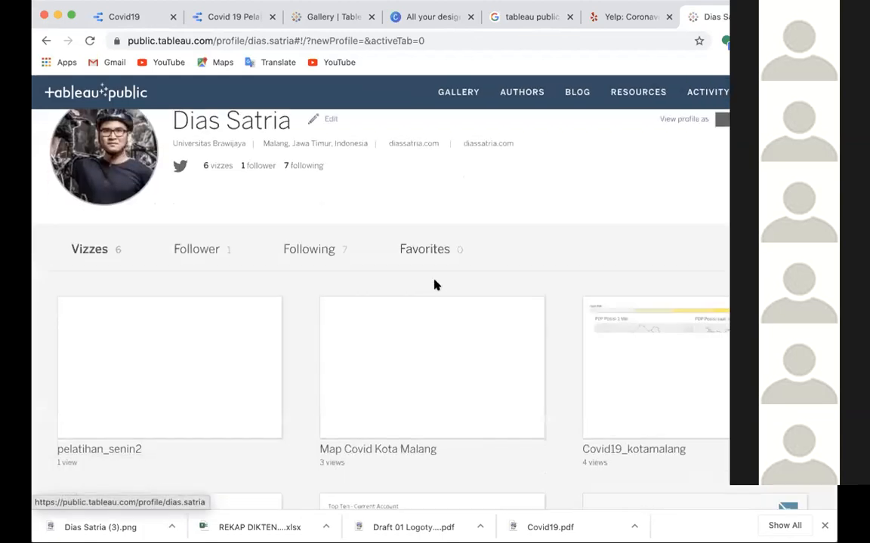
scroll(434, 284, "down", 2)
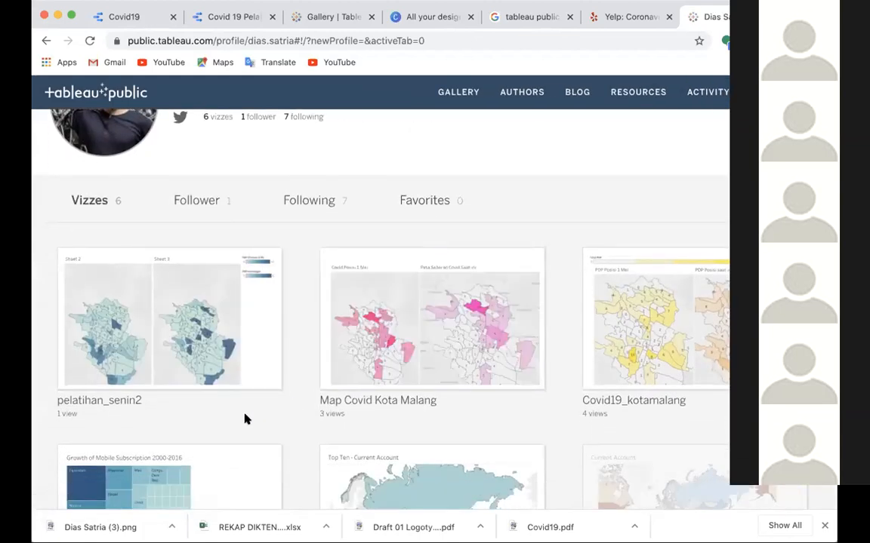
mouse_move(237, 370)
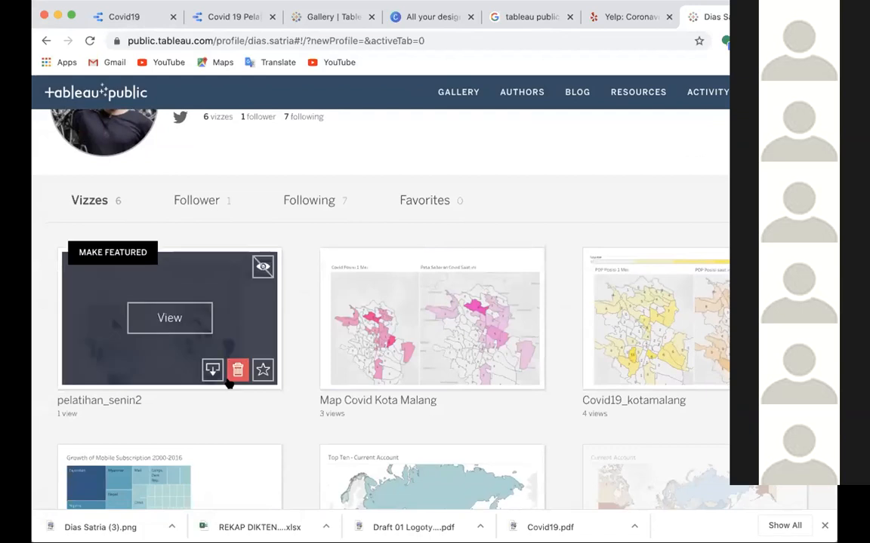
Open the published pelatihan_senin2 viz and select the embed code in its share options.
left_click(170, 320)
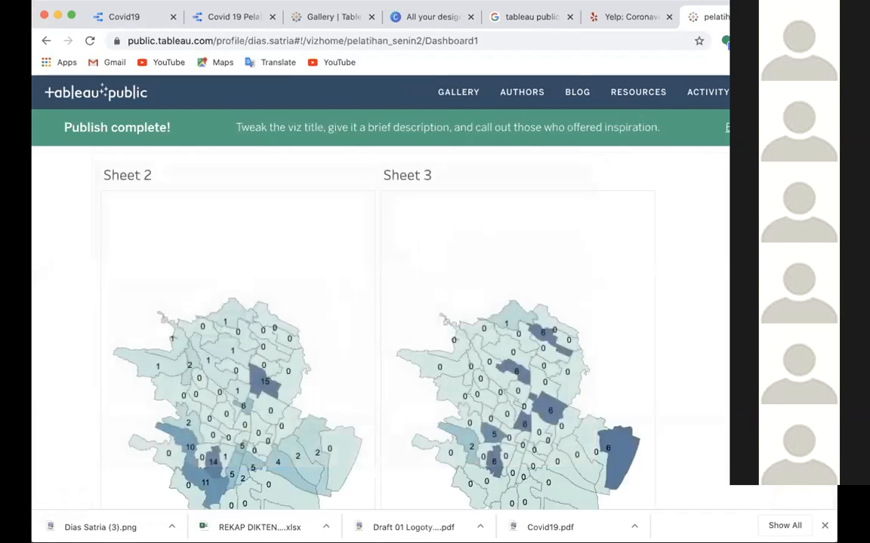
scroll(378, 302, "down", 5)
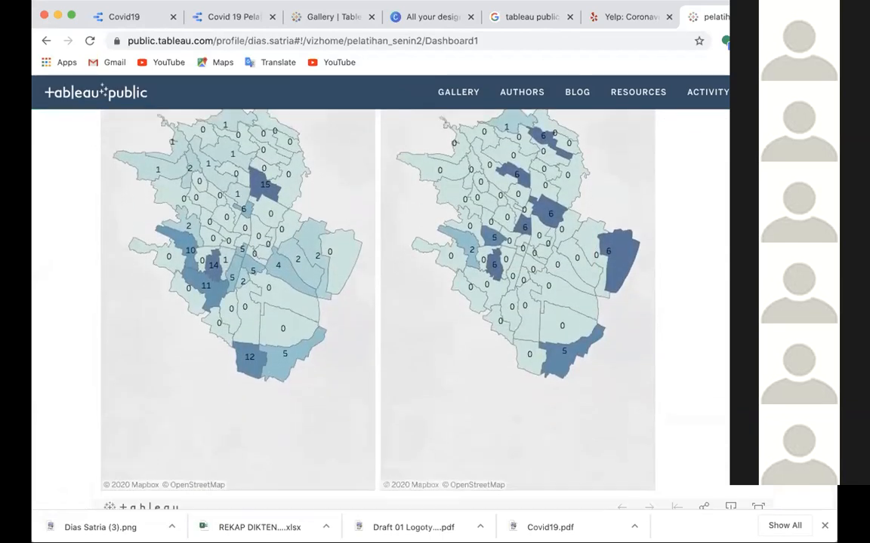
scroll(377, 301, "up", 1)
scroll(377, 302, "down", 1)
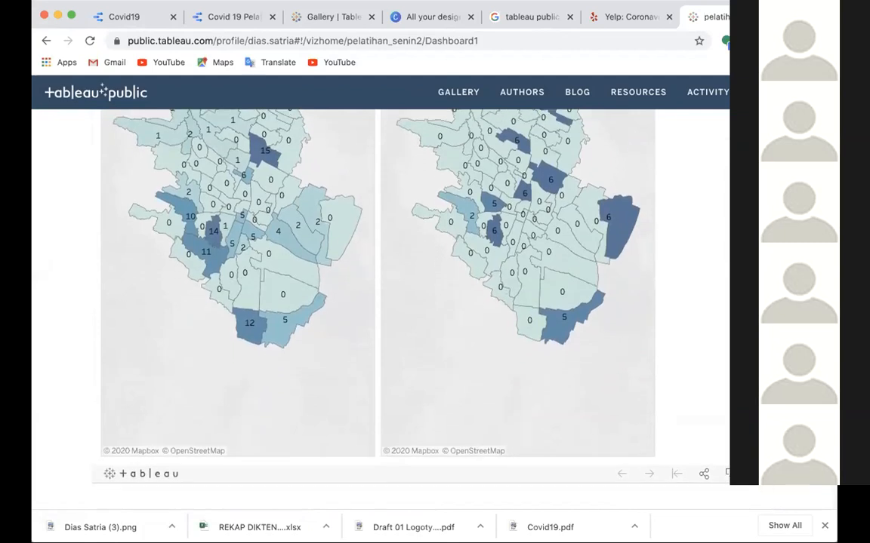
left_click(703, 476)
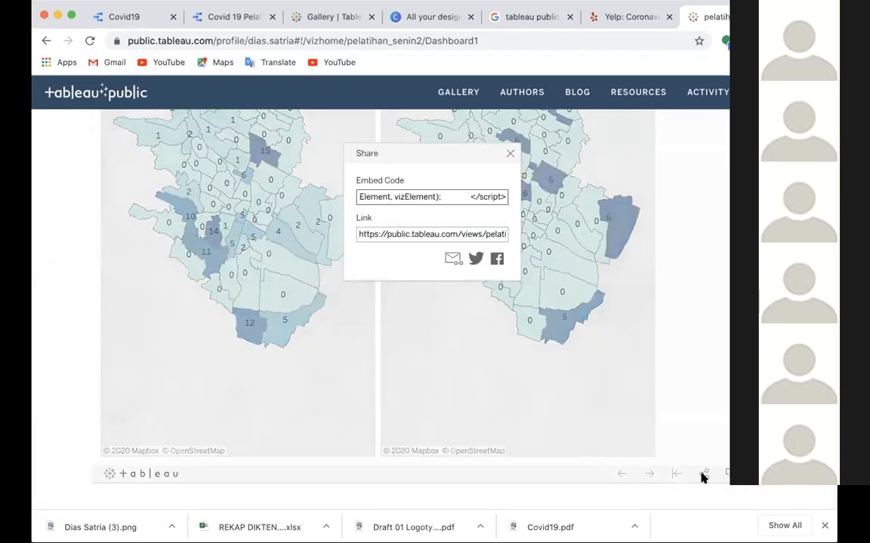
left_click(427, 196)
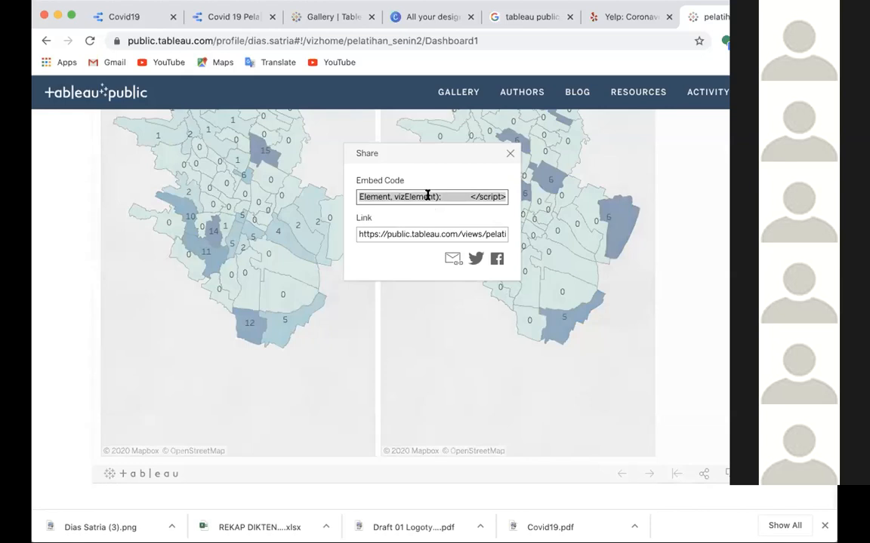
Open the author's personal website on a separate browser page and go to its Article section.
key("ctrl+t")
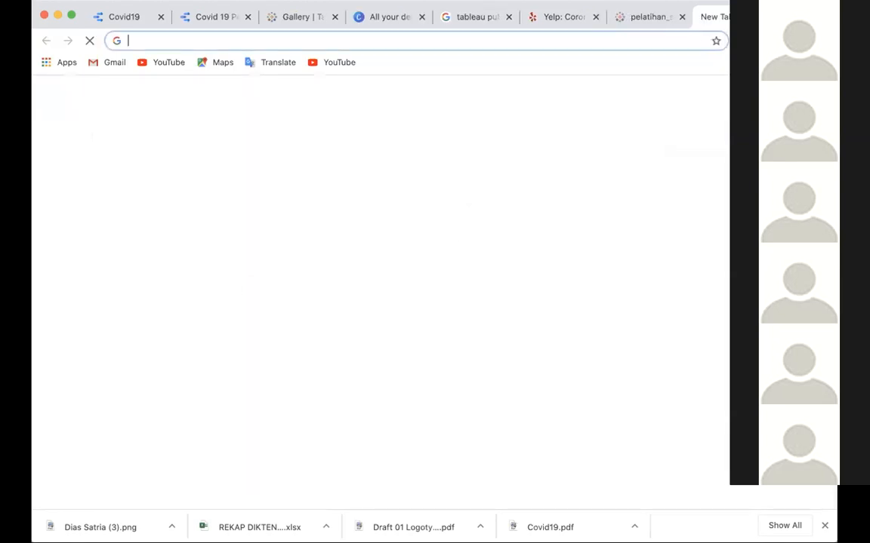
type("dias")
key("Return")
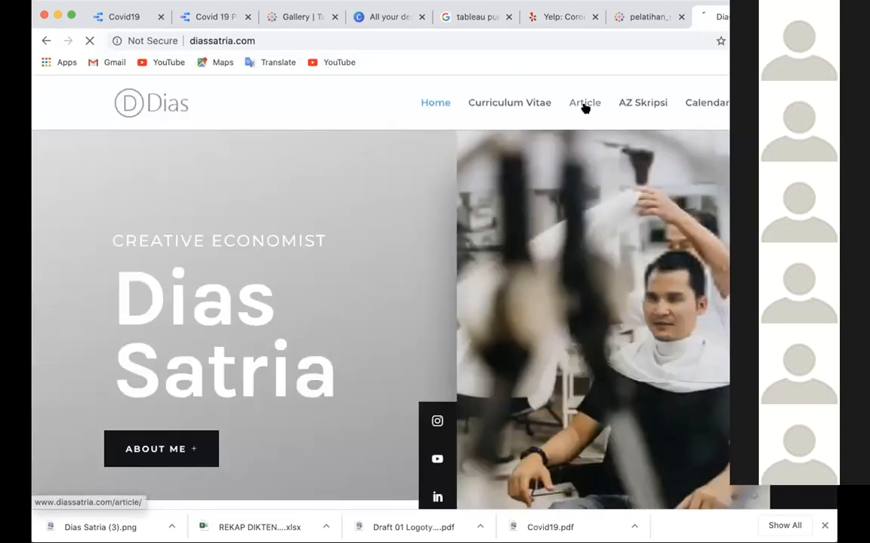
left_click(585, 108)
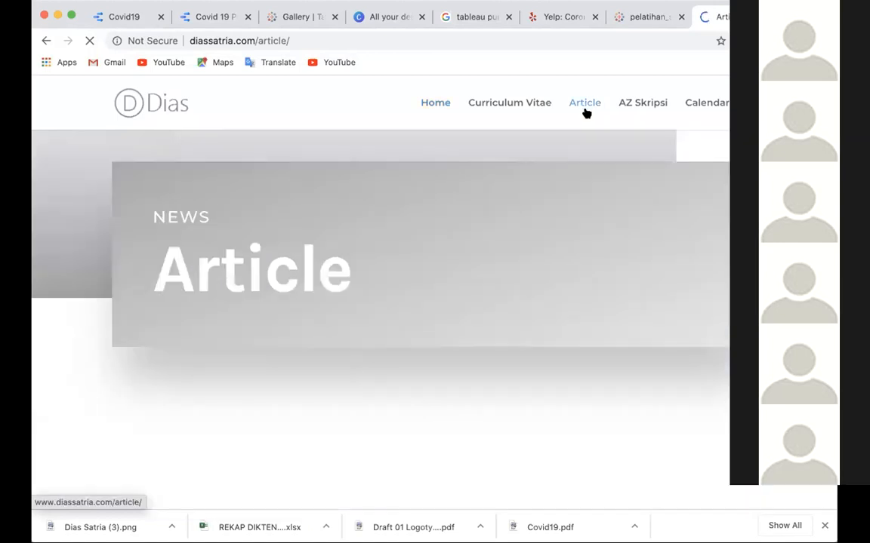
Look through the posts in the Article section, including the older entries, for Tableau visualizations.
scroll(430, 217, "down", 5)
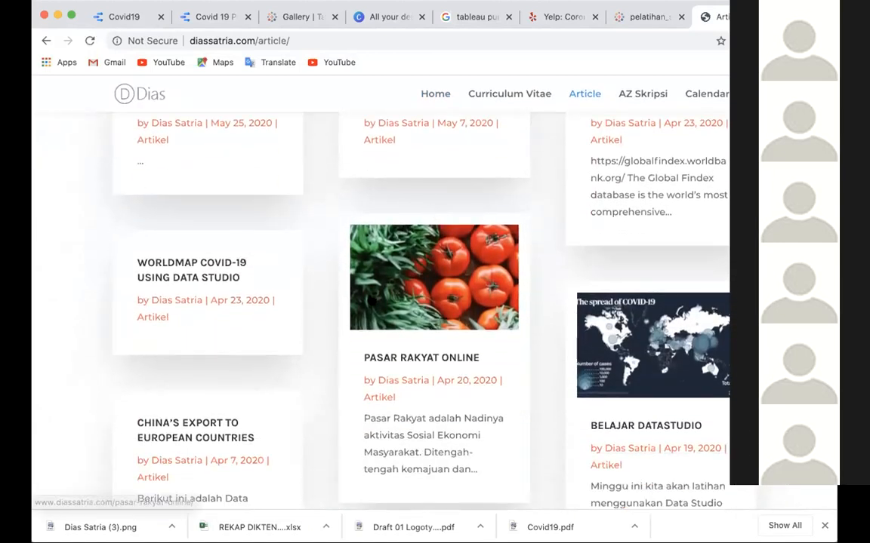
scroll(370, 298, "down", 4)
scroll(371, 299, "down", 6)
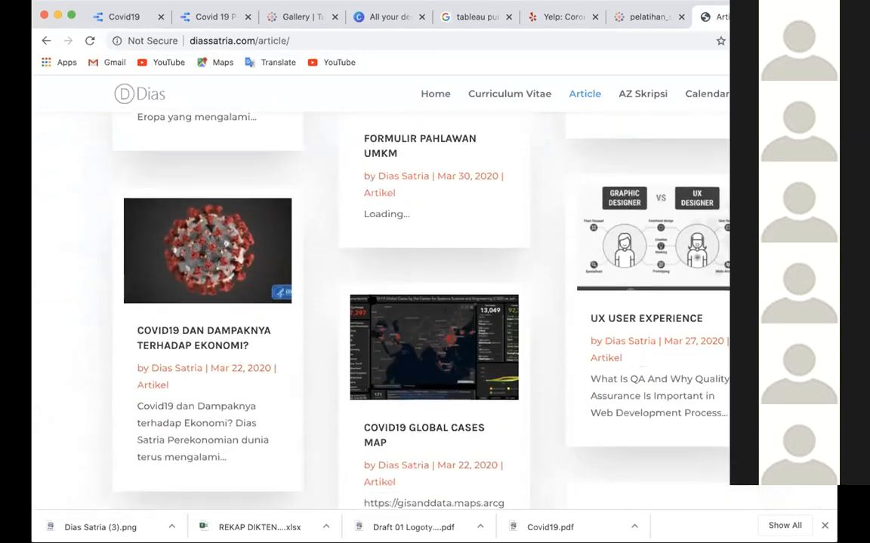
scroll(373, 299, "down", 3)
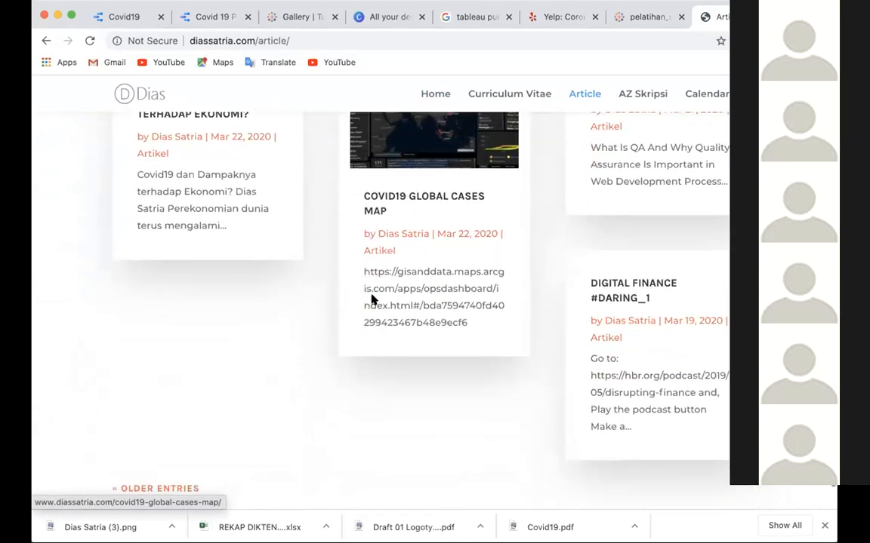
left_click(167, 418)
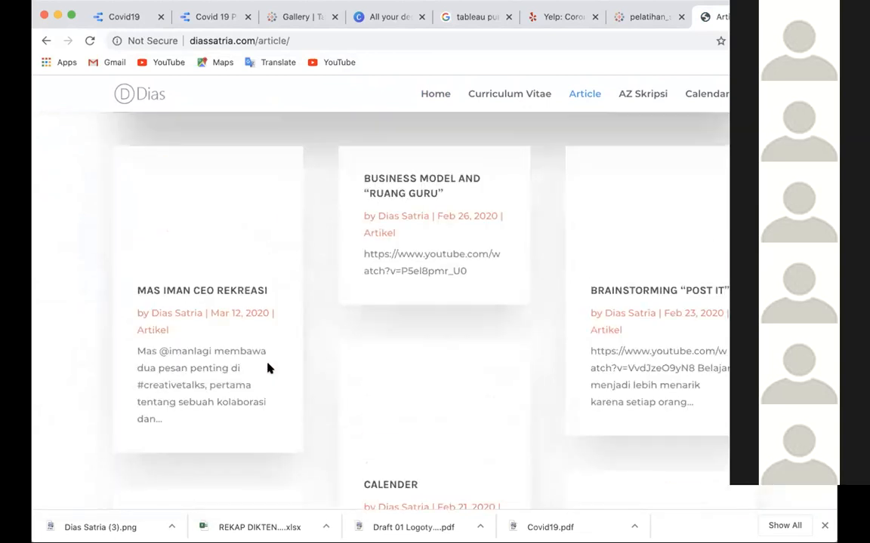
scroll(268, 368, "down", 10)
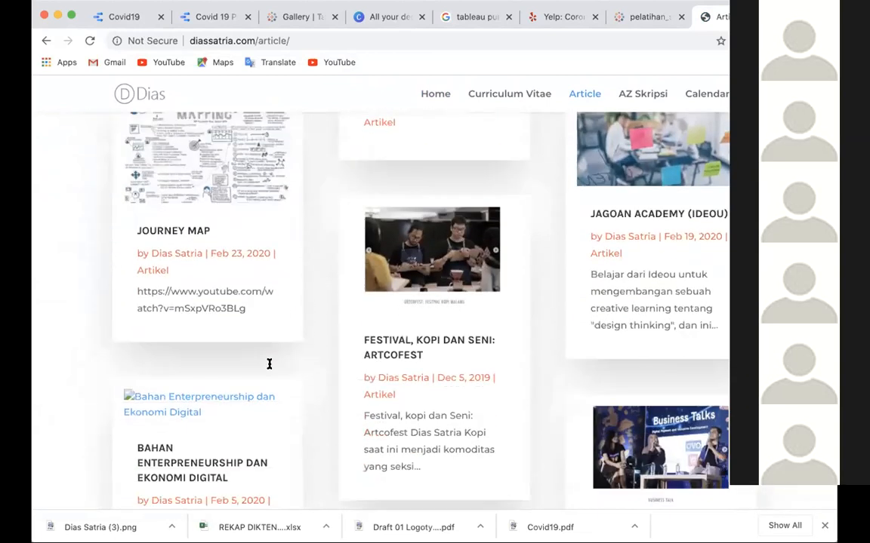
scroll(268, 367, "down", 3)
scroll(271, 365, "up", 6)
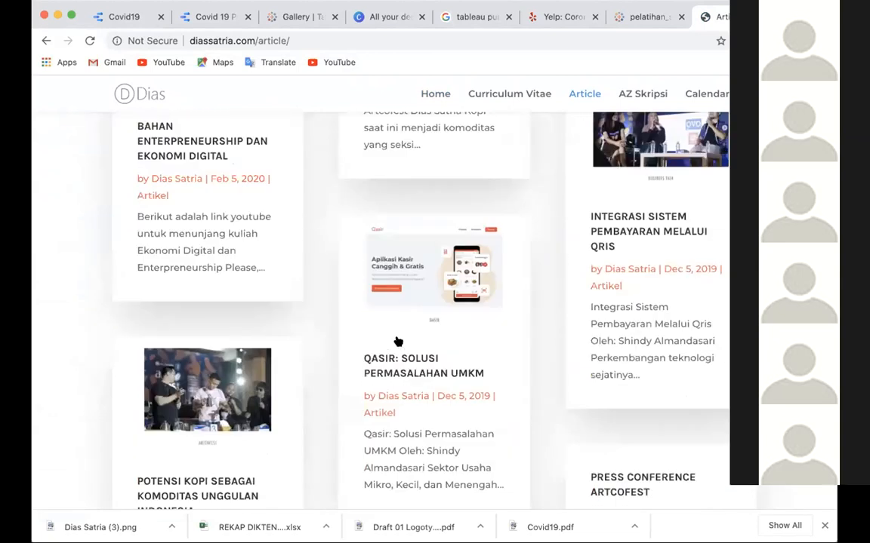
Search the website for "tableau" and open the article "Tableau – Maps of Mobile subscription 2000-2016".
type("tableau")
key("Return")
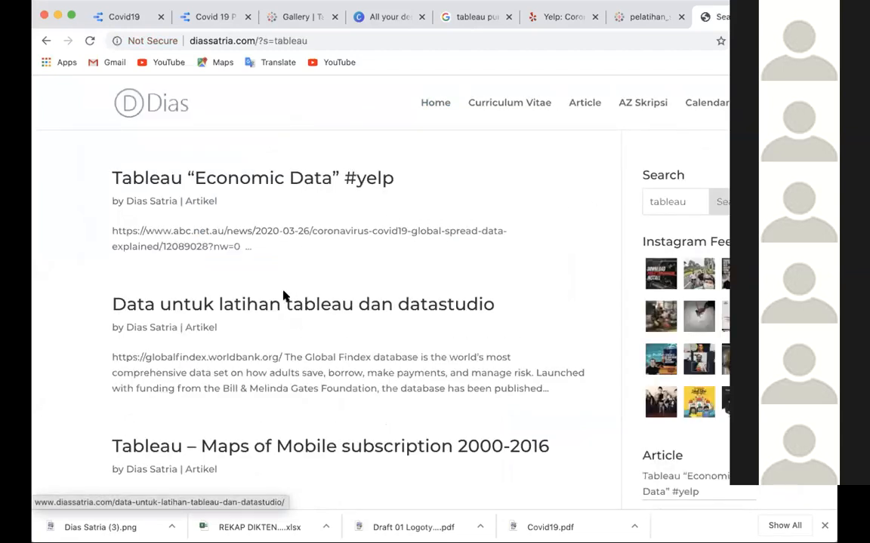
scroll(285, 296, "down", 5)
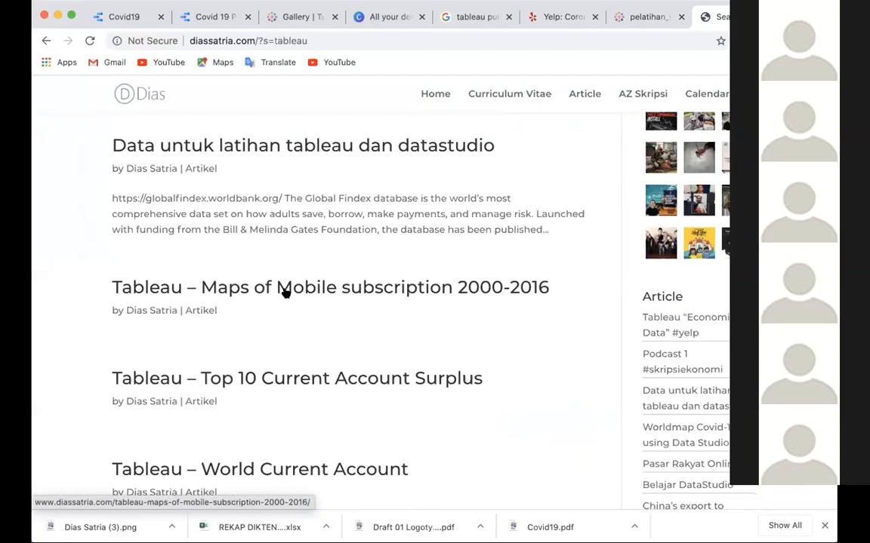
left_click(286, 294)
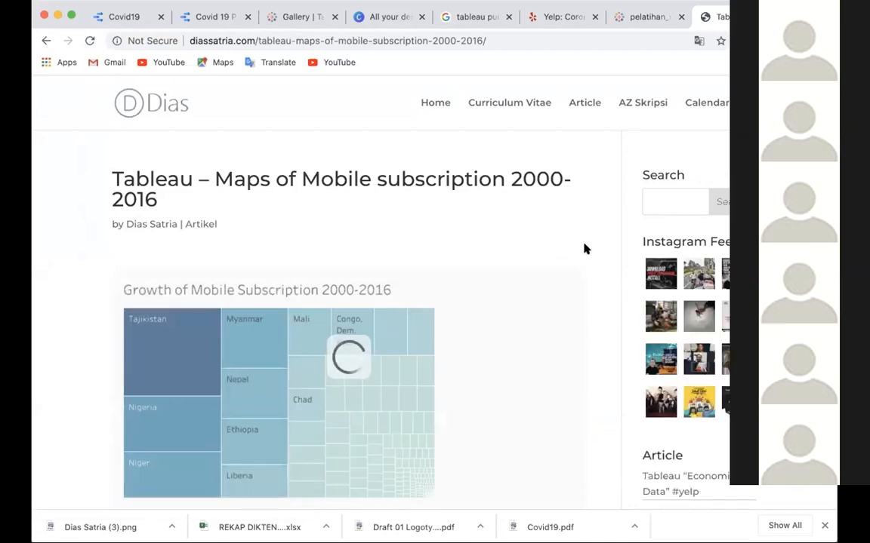
Examine the embedded treemap "Growth of Mobile Subscription 2000-2016" and its country details.
scroll(585, 248, "down", 3)
scroll(587, 248, "down", 5)
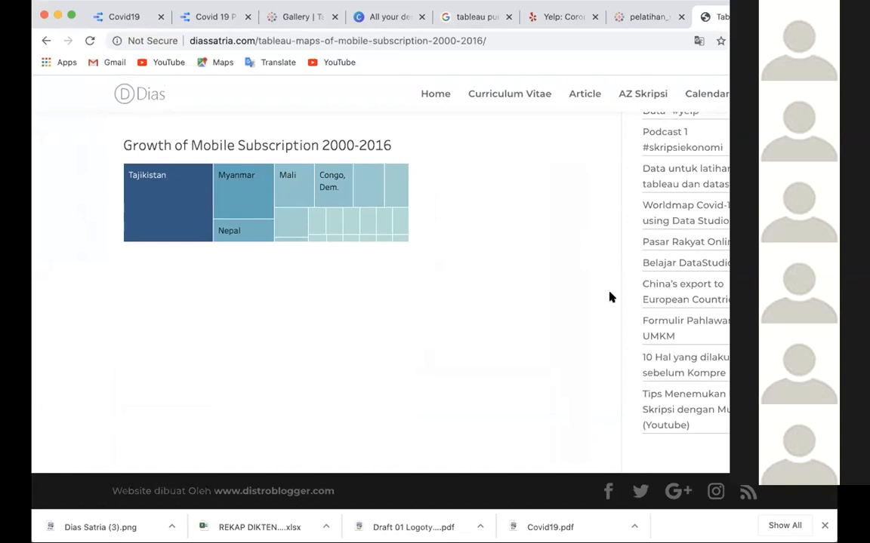
scroll(608, 295, "up", 8)
scroll(608, 294, "down", 8)
mouse_move(208, 198)
scroll(512, 228, "up", 4)
scroll(513, 228, "up", 3)
scroll(513, 228, "down", 6)
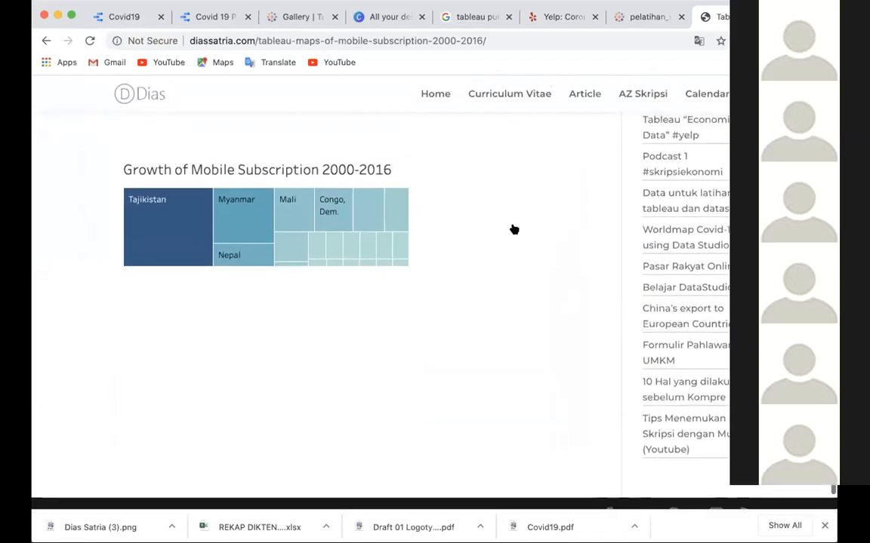
mouse_move(244, 195)
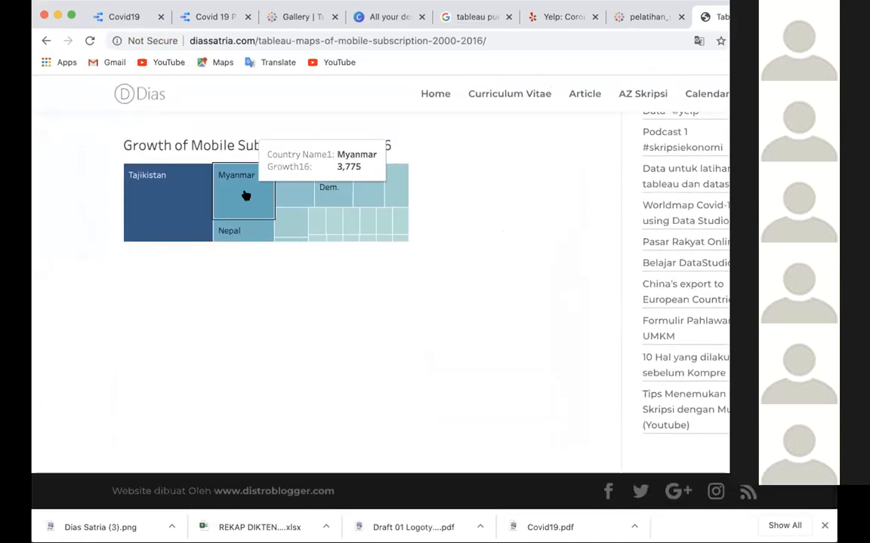
mouse_move(305, 220)
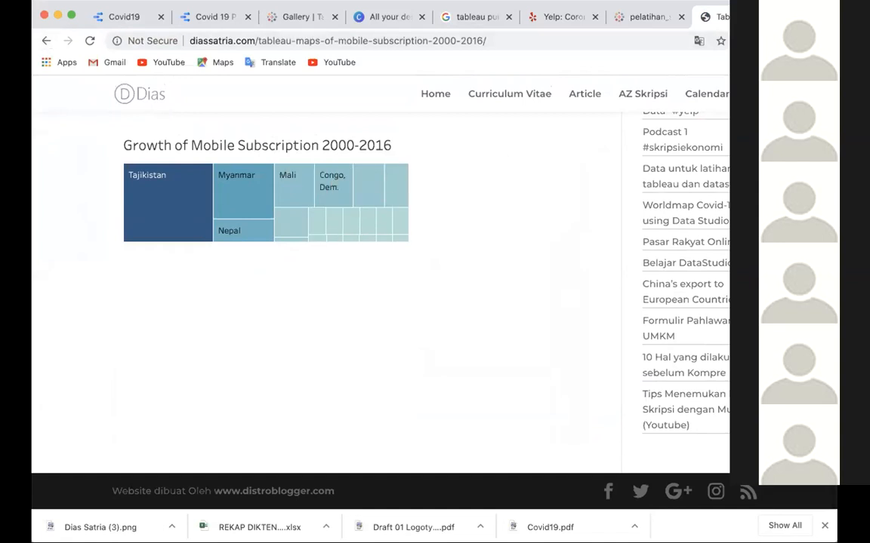
Search the website for "tableau" again and open the article "Tableau – Top 10 Current Account Surplus".
left_click(708, 103)
type("tableau")
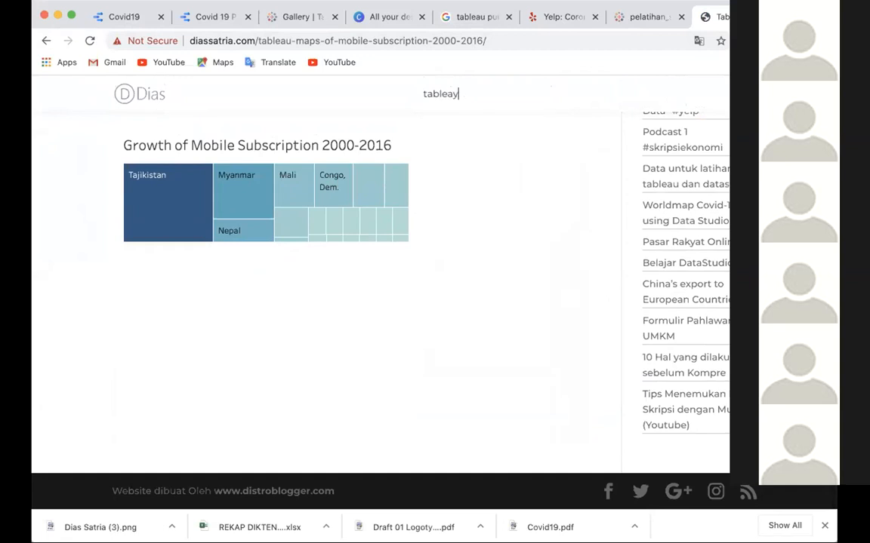
key("Return")
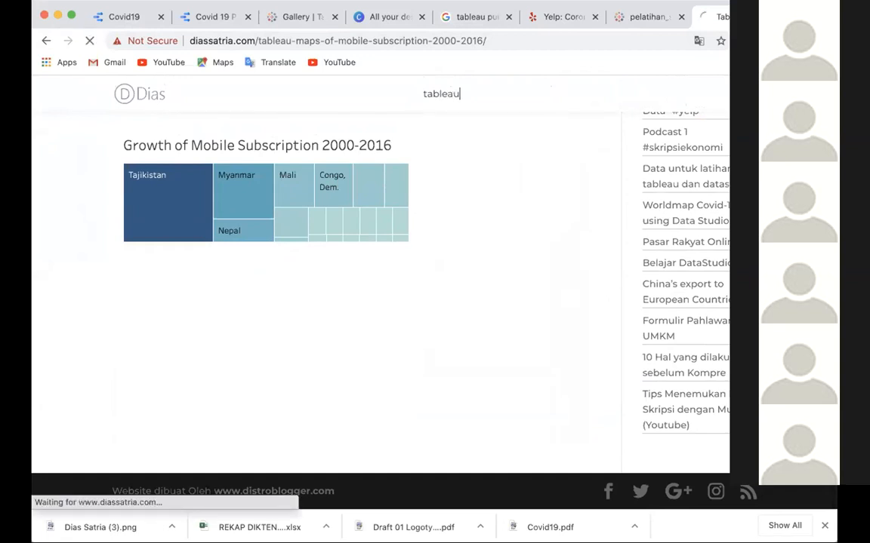
scroll(493, 310, "down", 8)
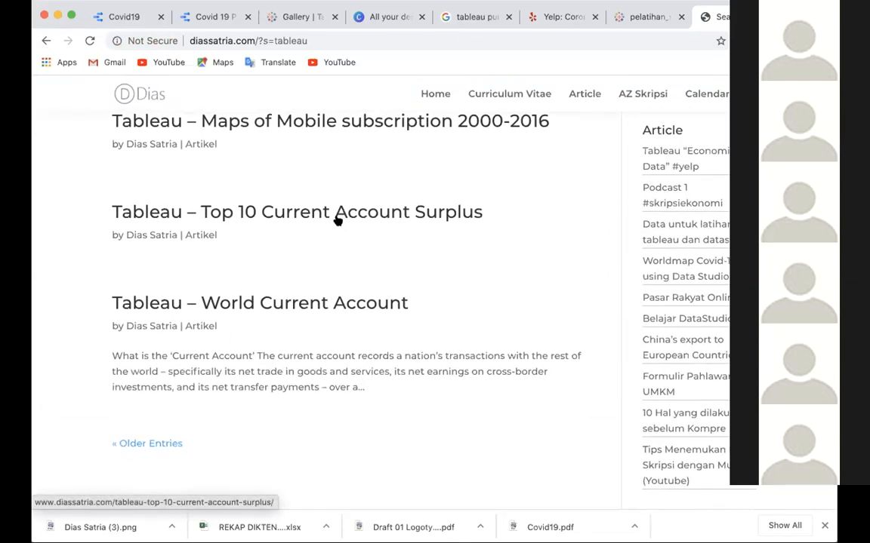
left_click(337, 220)
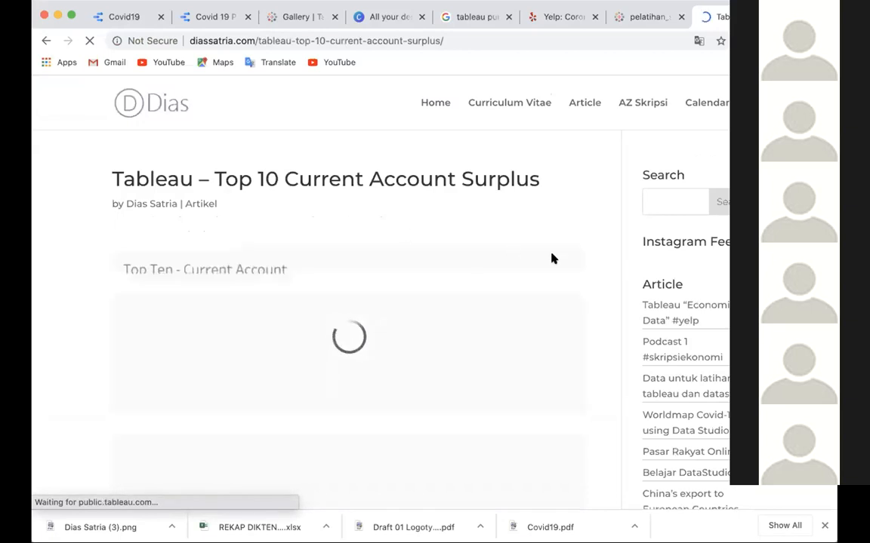
Examine the embedded "Top Ten - Current Account" map and try its interactive zoom and country selection.
scroll(611, 279, "down", 3)
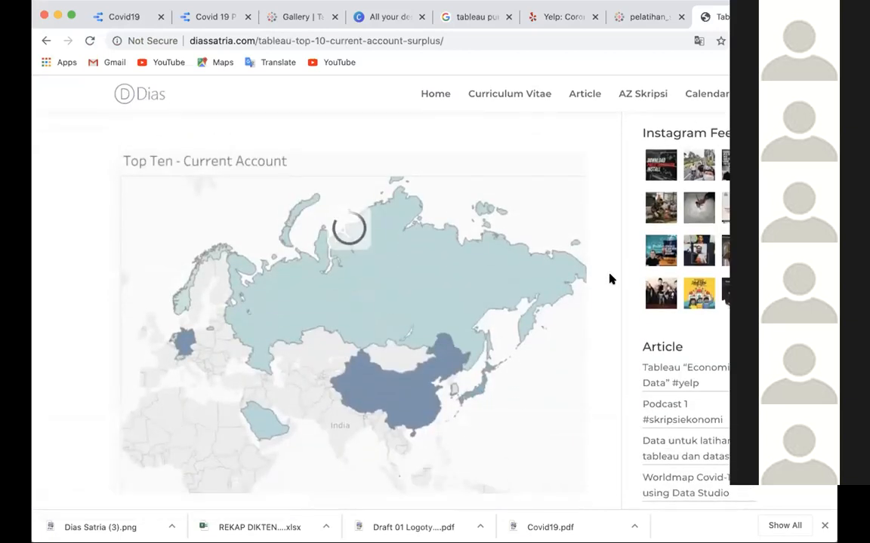
scroll(611, 279, "down", 4)
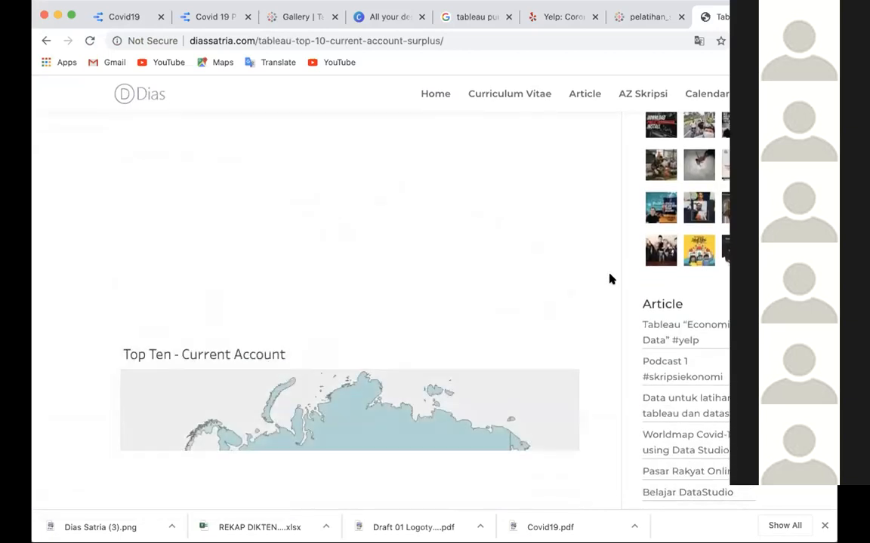
scroll(612, 279, "down", 3)
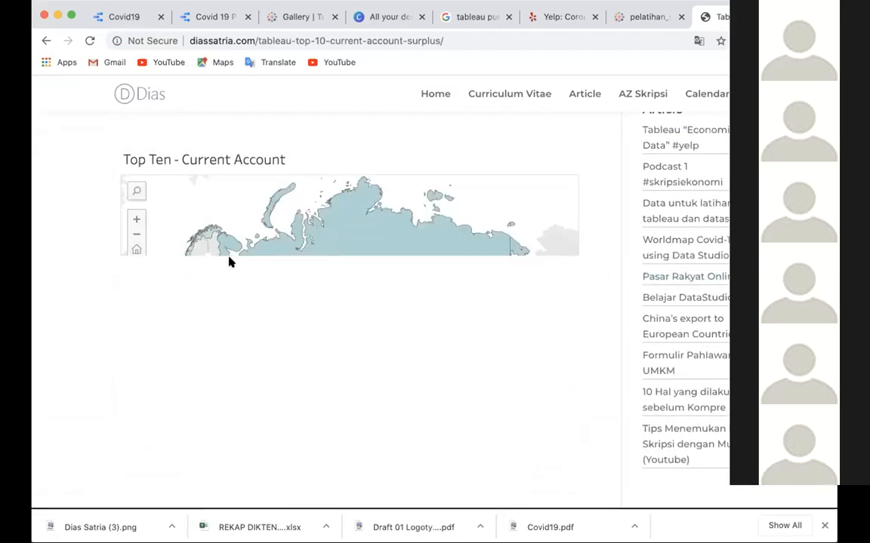
scroll(248, 201, "down", 3)
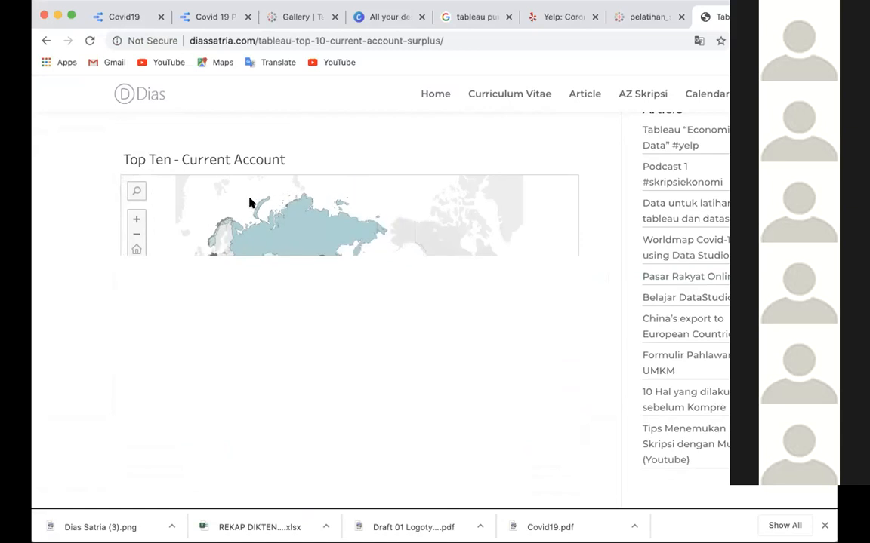
left_click_drag(295, 200, 313, 224)
left_click(451, 229)
scroll(506, 224, "up", 2)
scroll(506, 223, "down", 2)
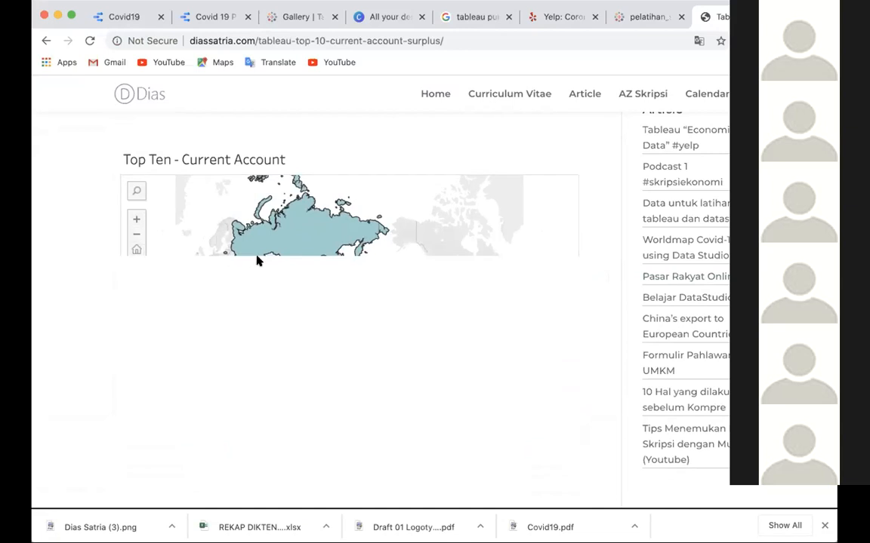
scroll(256, 260, "up", 2)
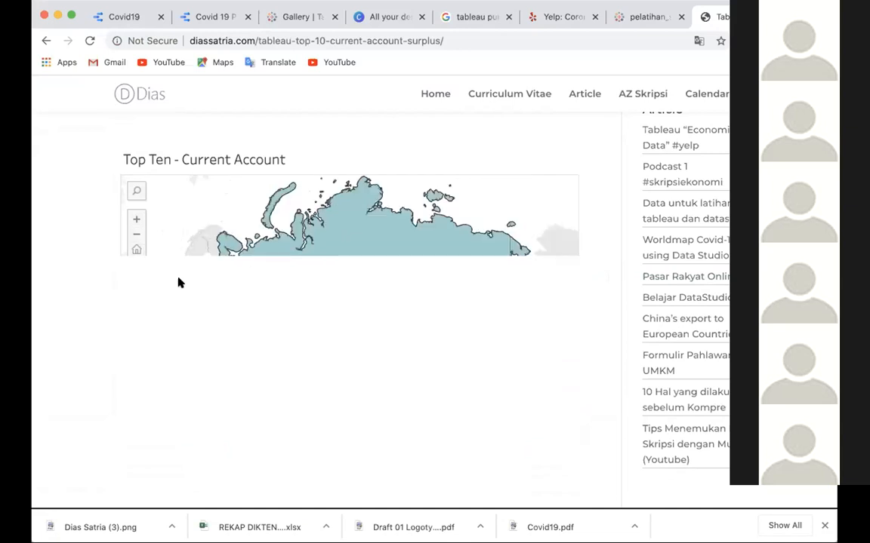
Return to the search results, search the website for "datastudio", and open the article "Worldmap Covid-19 using Data Studio".
left_click(46, 41)
scroll(394, 224, "up", 5)
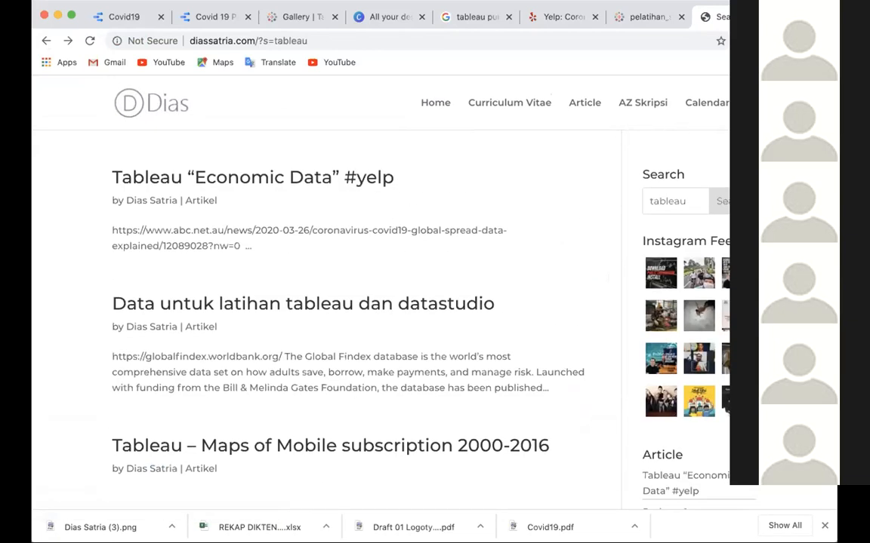
left_click(749, 103)
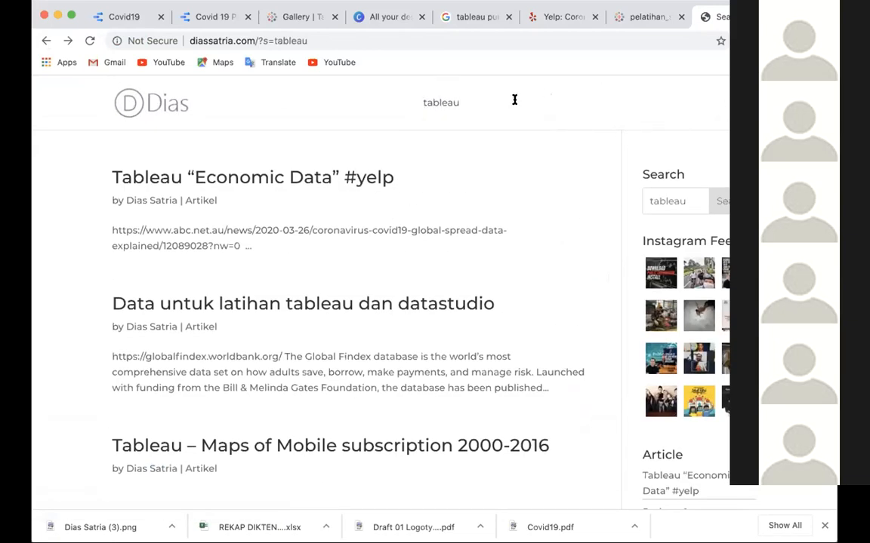
double_click(449, 101)
type("datastudio")
key("Return")
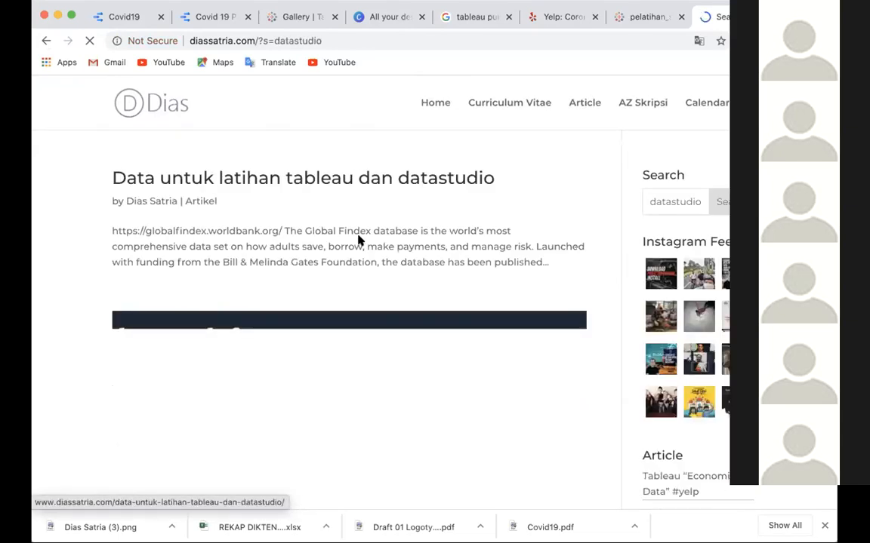
scroll(357, 238, "down", 10)
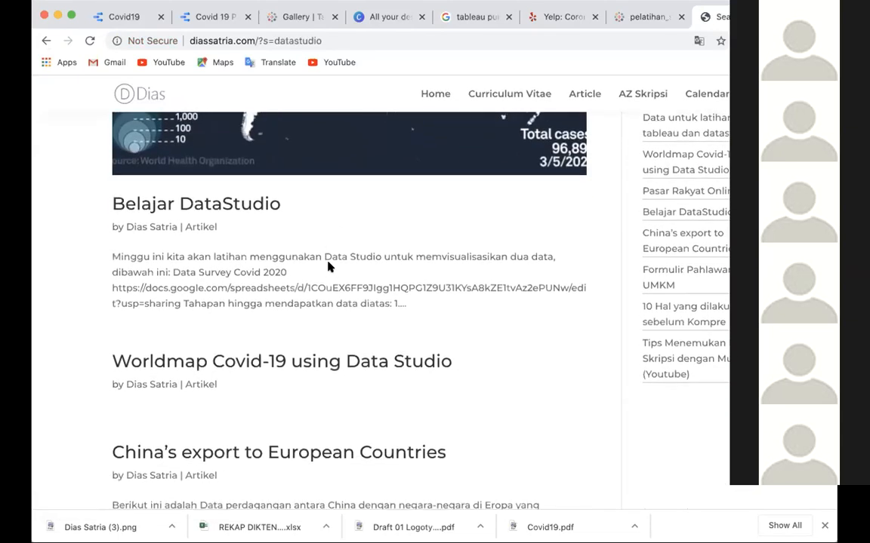
scroll(328, 266, "down", 2)
left_click(324, 284)
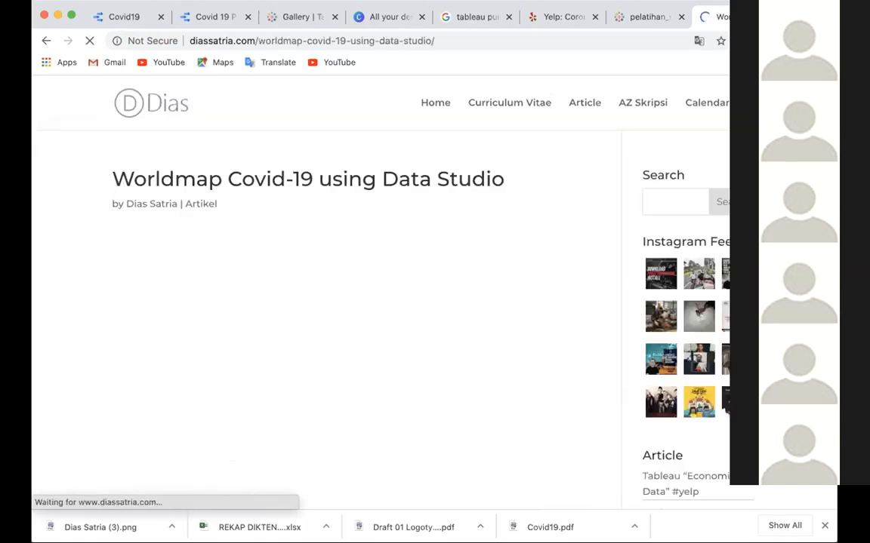
Examine the embedded Covid-19 Data Studio dashboard with its trend lines, world map, pie chart and bar chart.
scroll(362, 302, "down", 2)
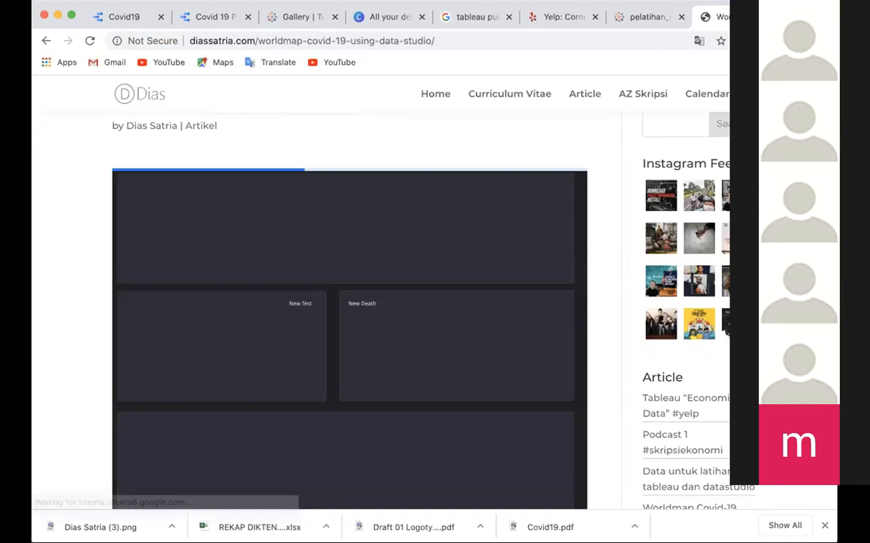
scroll(362, 302, "down", 1)
scroll(362, 301, "down", 2)
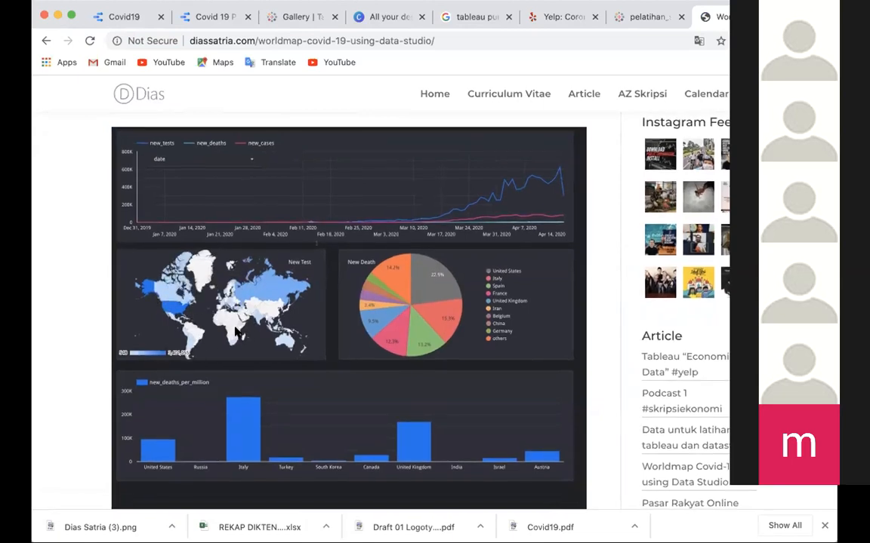
scroll(264, 432, "up", 1)
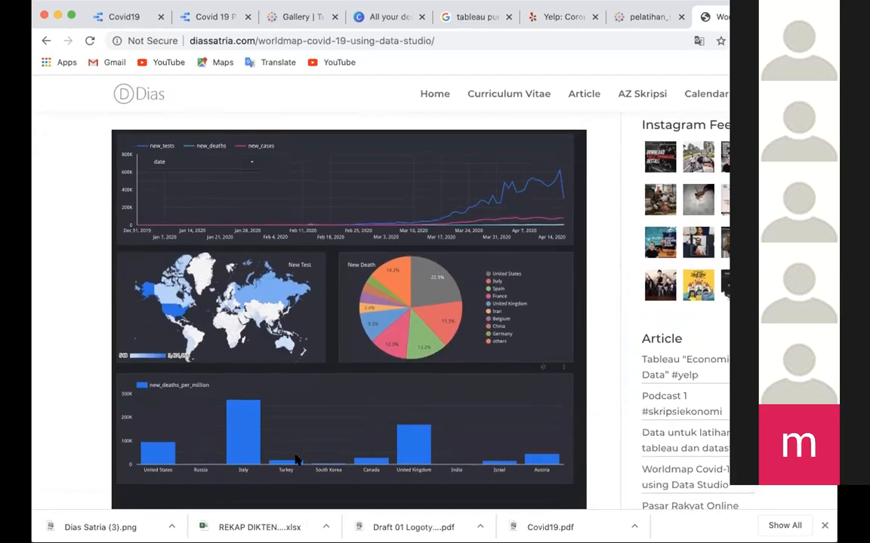